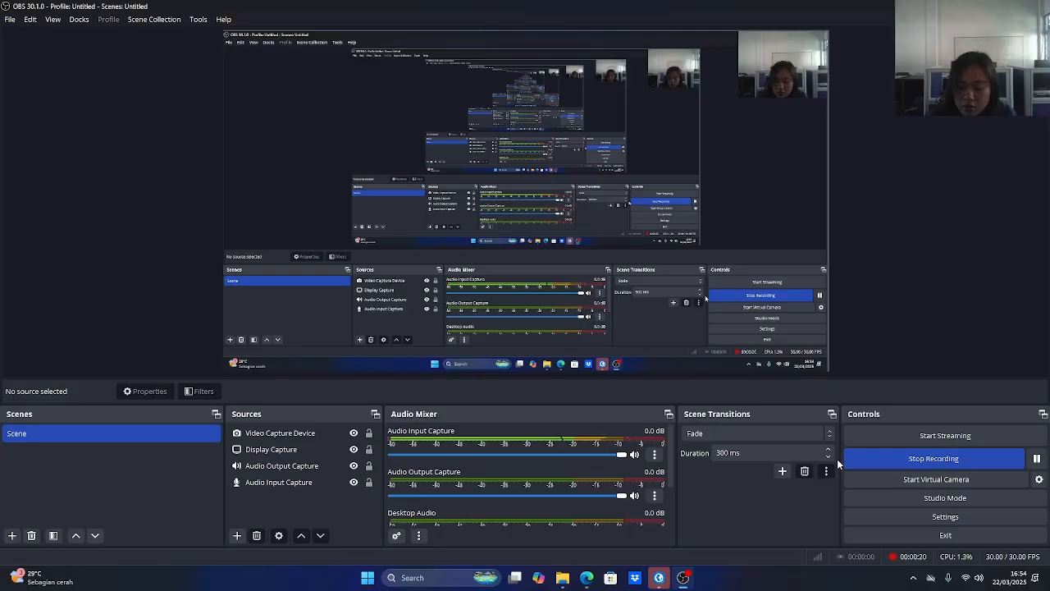
# Switch to ArcGIS Pro and start a new project from the Map template.
pyautogui.click(658, 582)
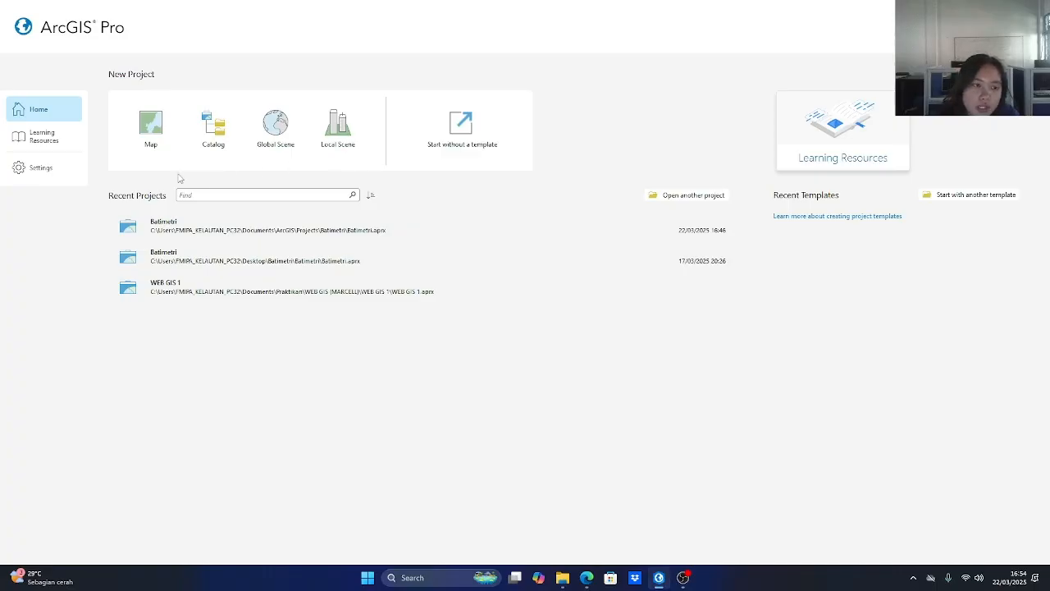
pyautogui.click(145, 139)
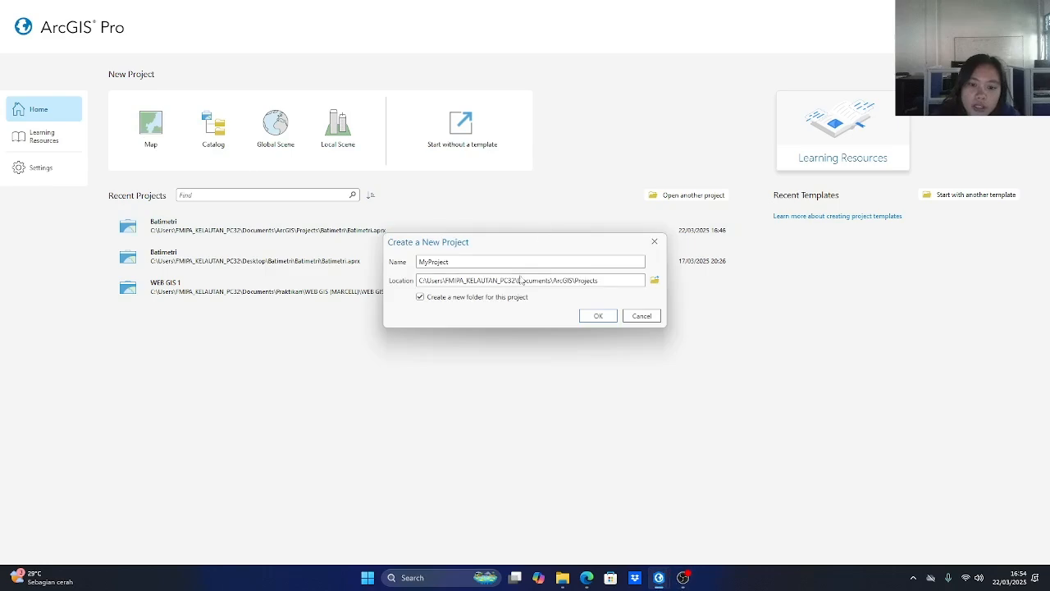
# Set the new project's location to the Batimetri subfolder inside the existing Batimetri folder.
pyautogui.click(654, 280)
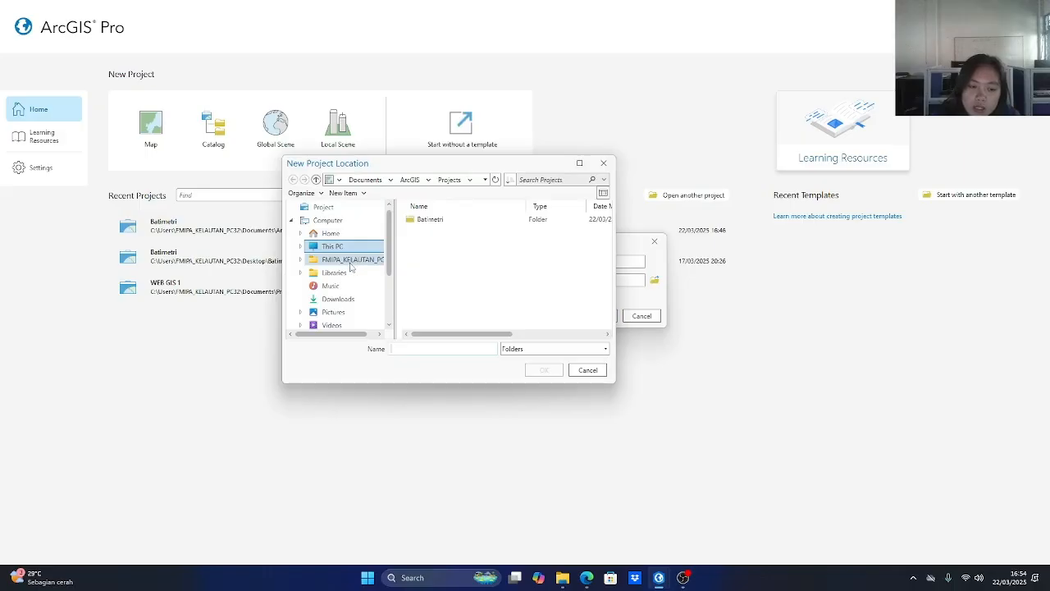
pyautogui.scroll(-2, 351, 270)
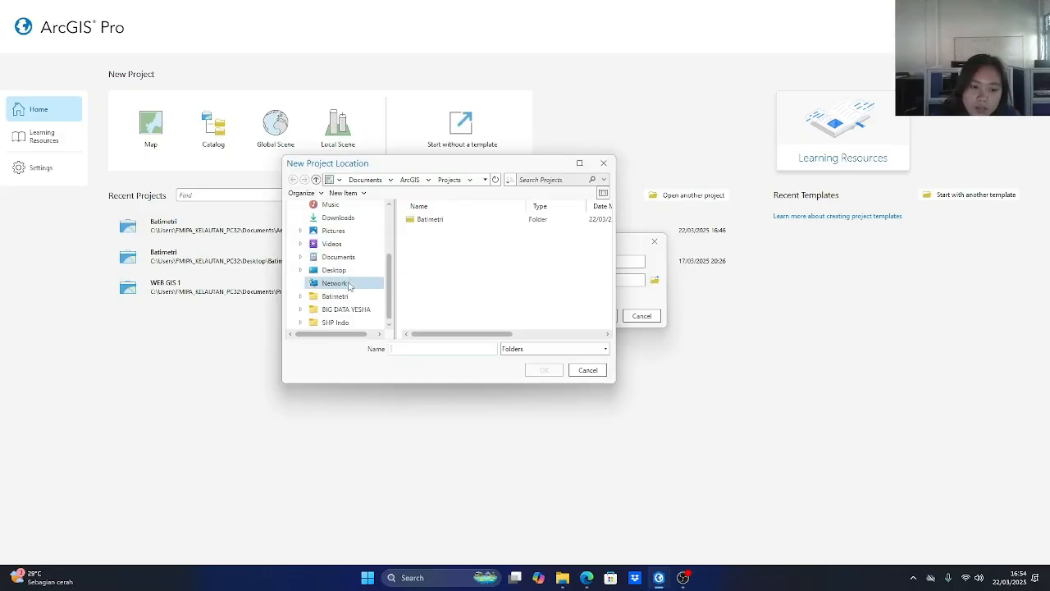
pyautogui.click(335, 296)
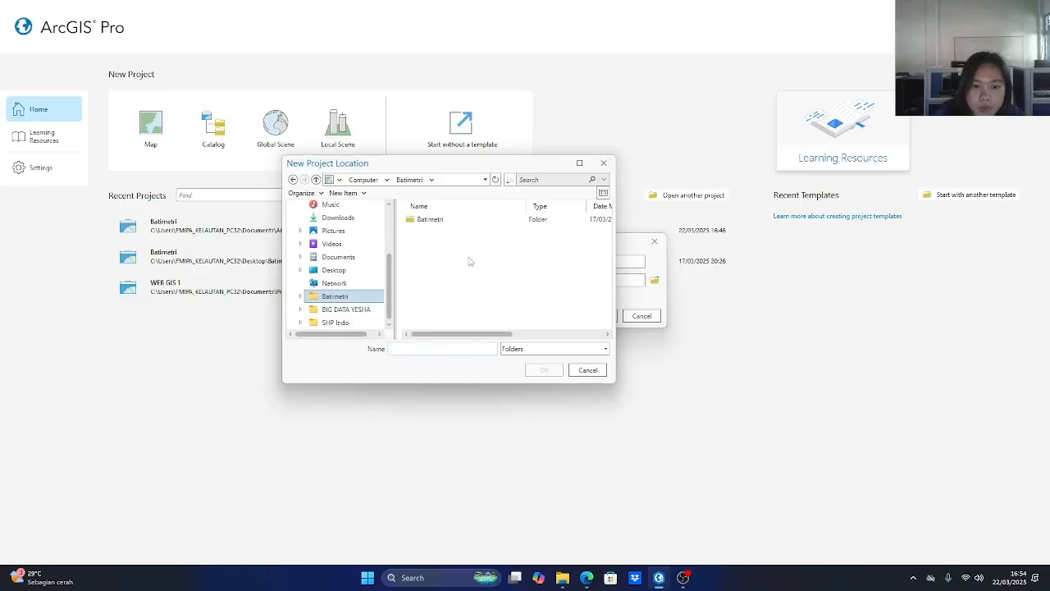
pyautogui.click(471, 219)
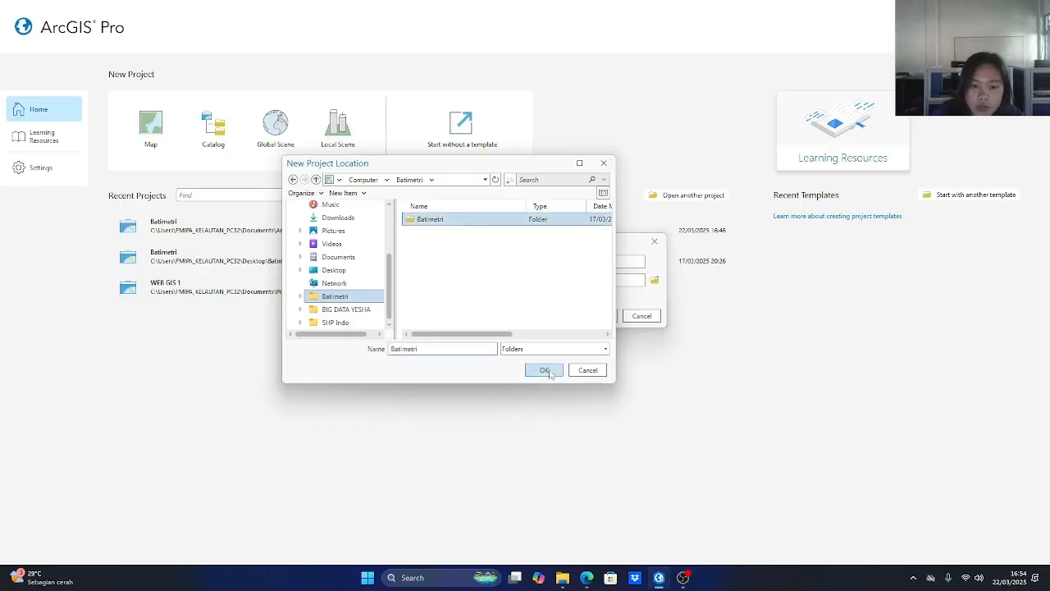
pyautogui.click(544, 370)
# Reopen the project location browser and go to the BIG DATA folder under Computer.
pyautogui.click(654, 279)
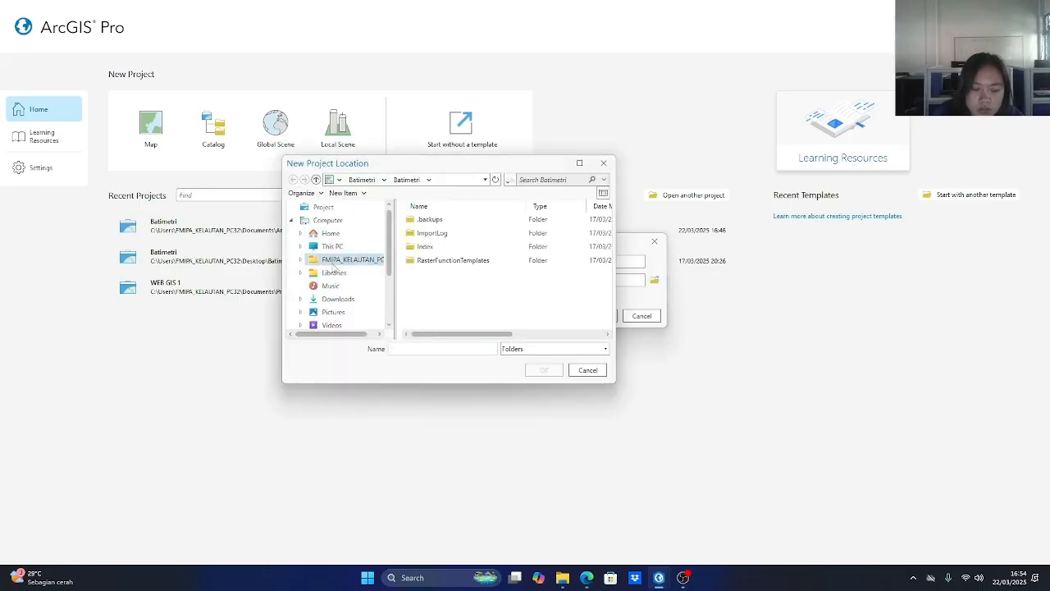
pyautogui.scroll(-2, 343, 283)
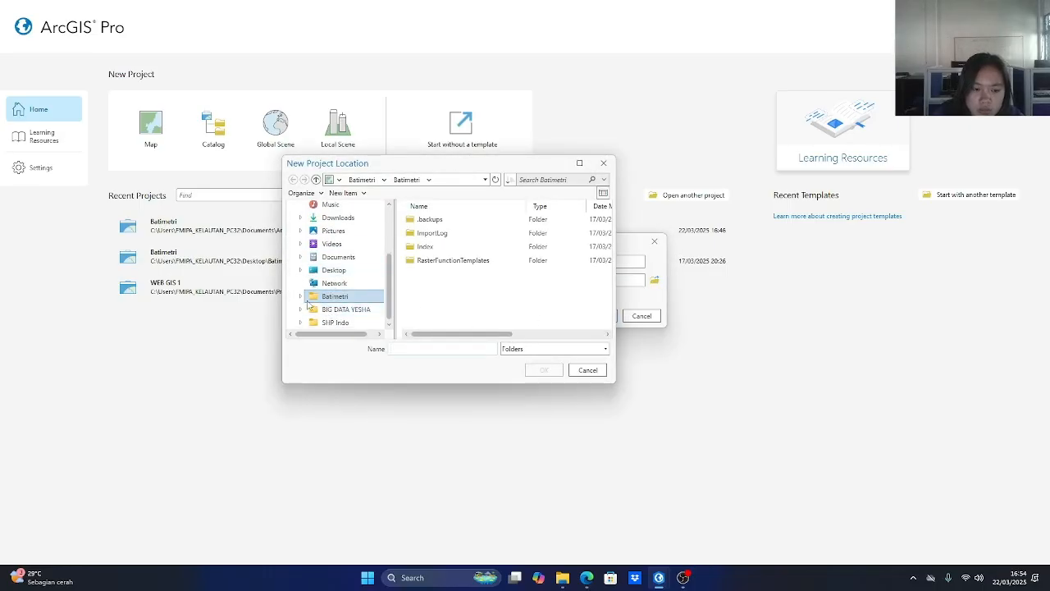
pyautogui.scroll(3, 344, 263)
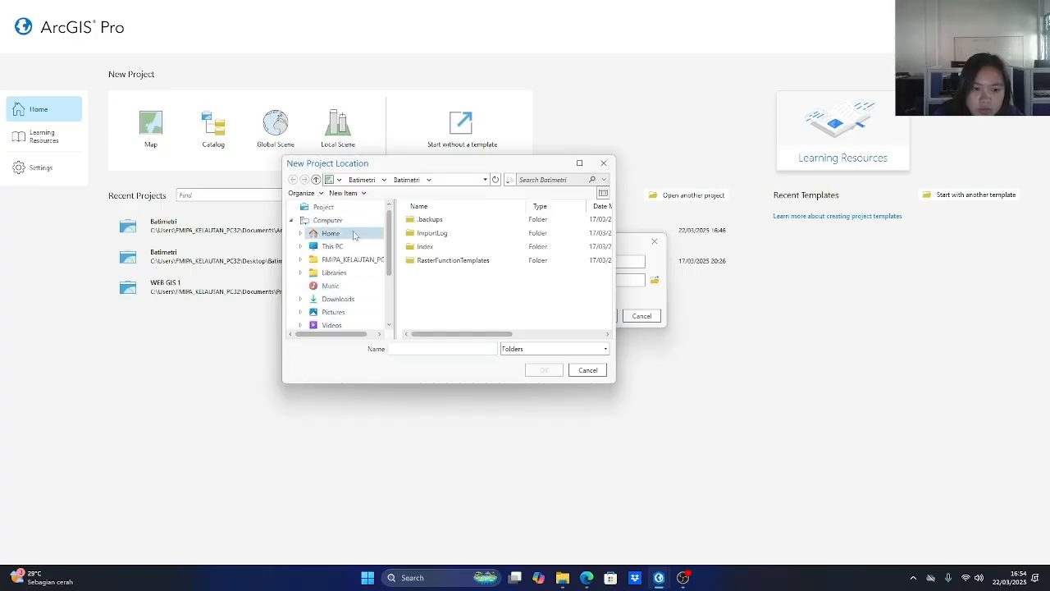
pyautogui.click(348, 248)
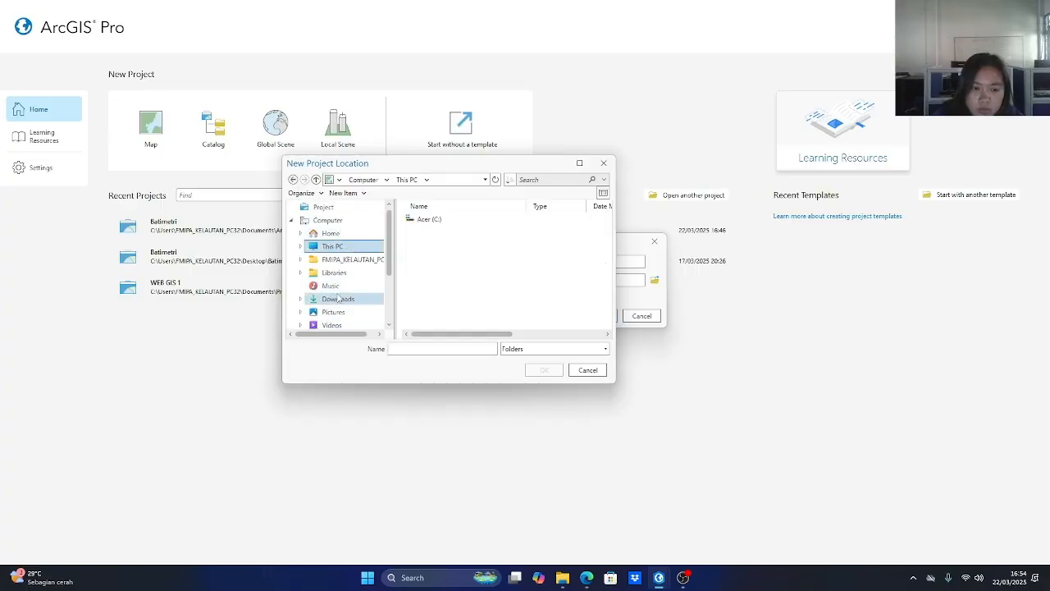
pyautogui.click(347, 235)
pyautogui.click(347, 224)
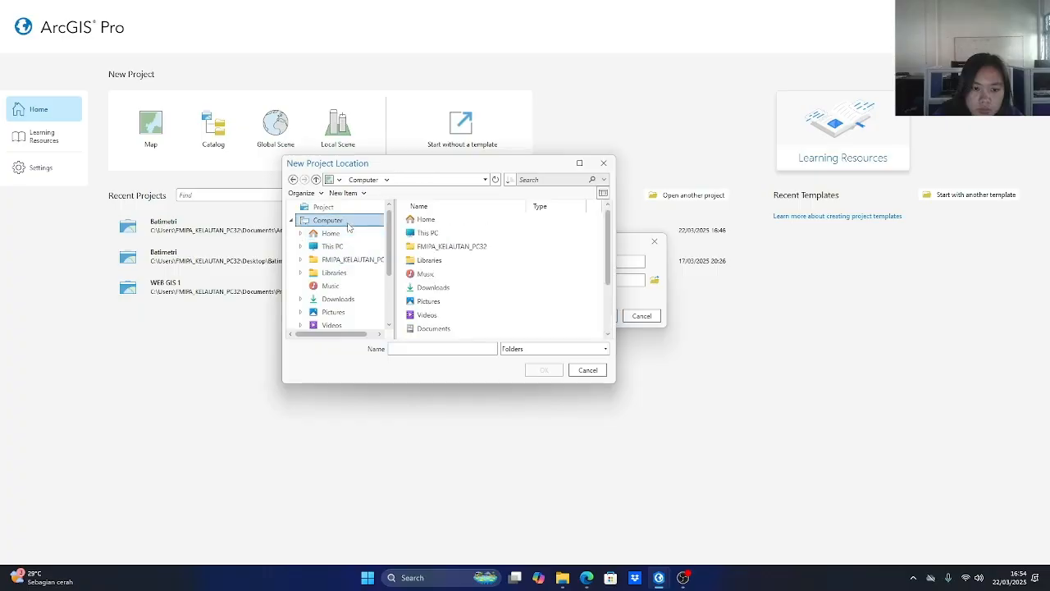
pyautogui.scroll(-3, 338, 286)
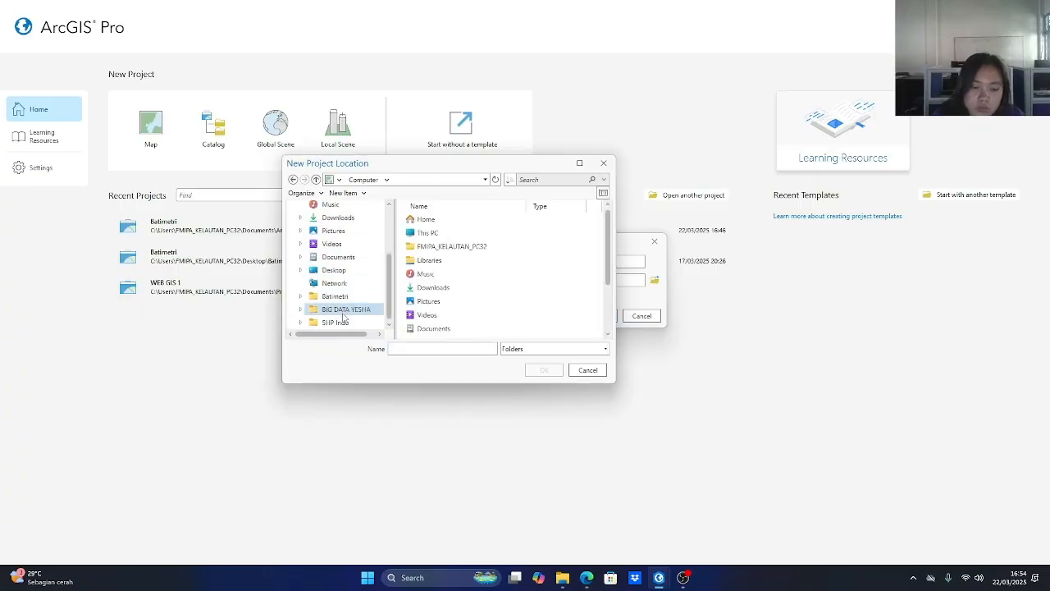
pyautogui.click(343, 312)
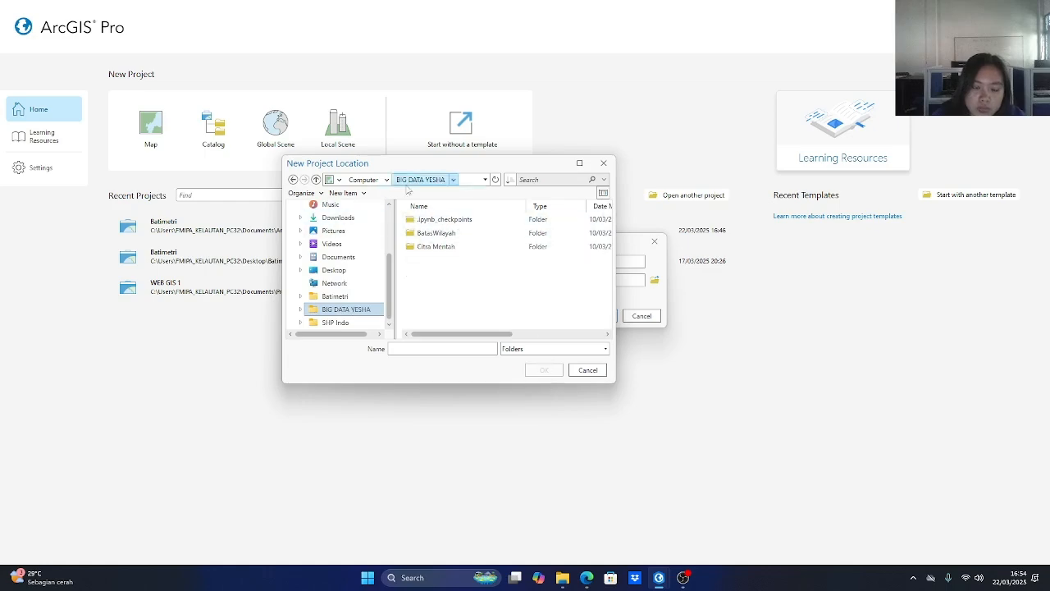
pyautogui.scroll(3, 343, 311)
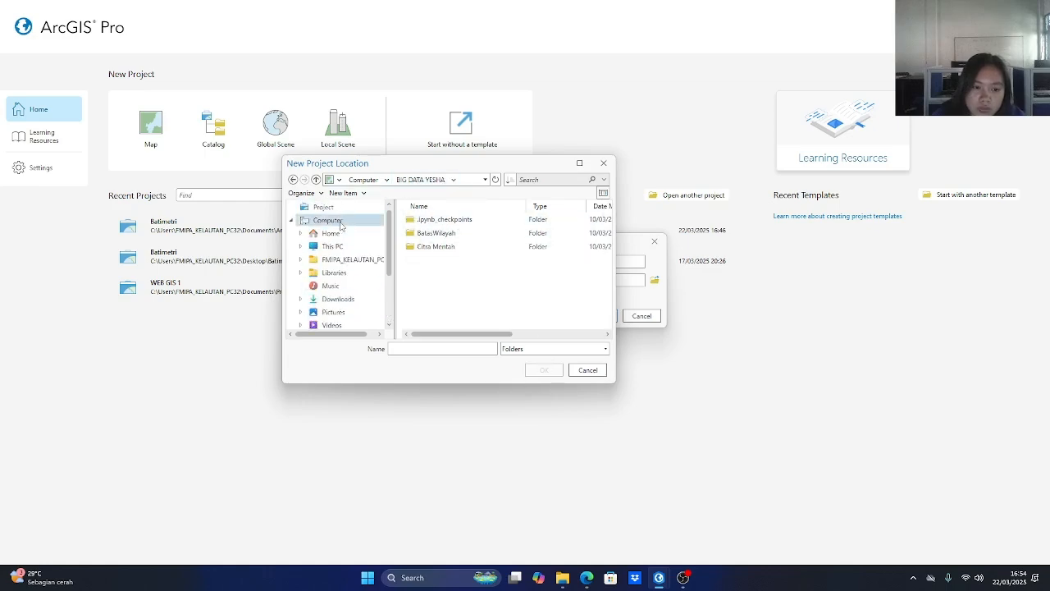
pyautogui.click(328, 220)
pyautogui.scroll(-2, 482, 261)
pyautogui.click(435, 315)
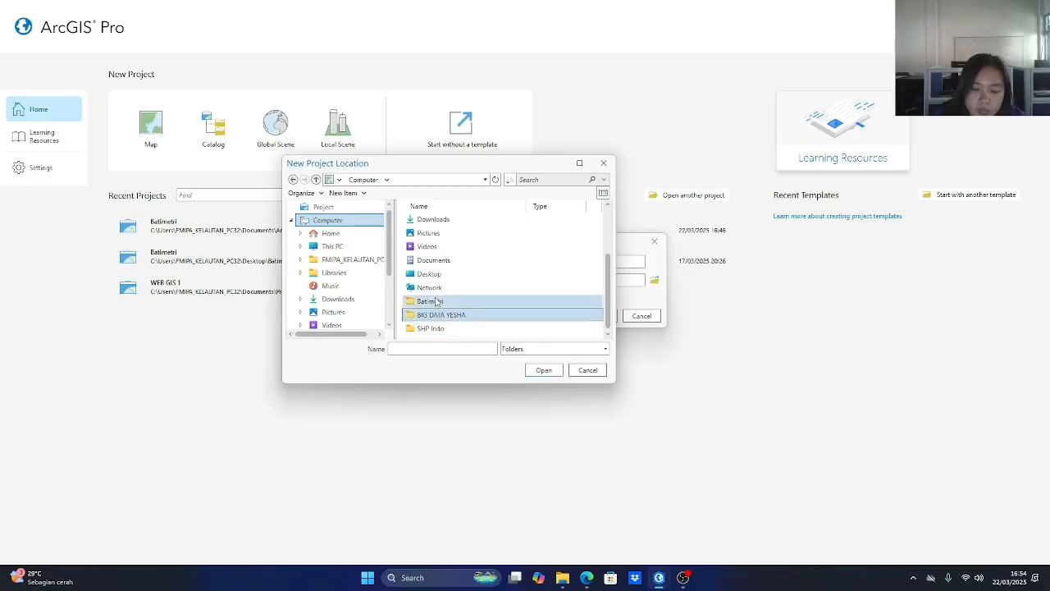
pyautogui.click(543, 369)
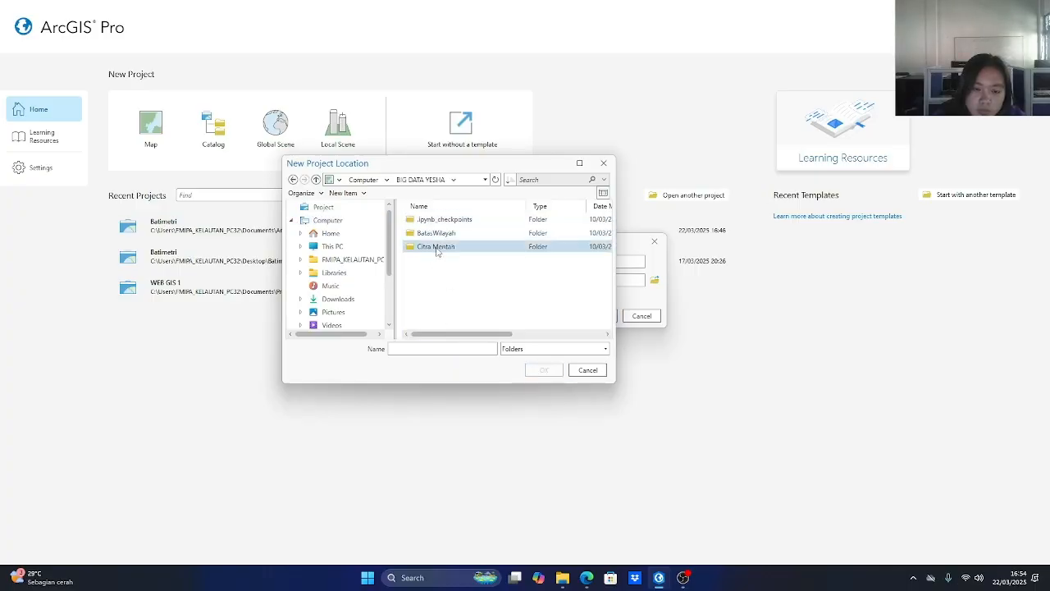
# Create a folder named Batimetri inside the BIG DATA folder and choose it as the project location.
pyautogui.click(343, 193)
pyautogui.click(352, 207)
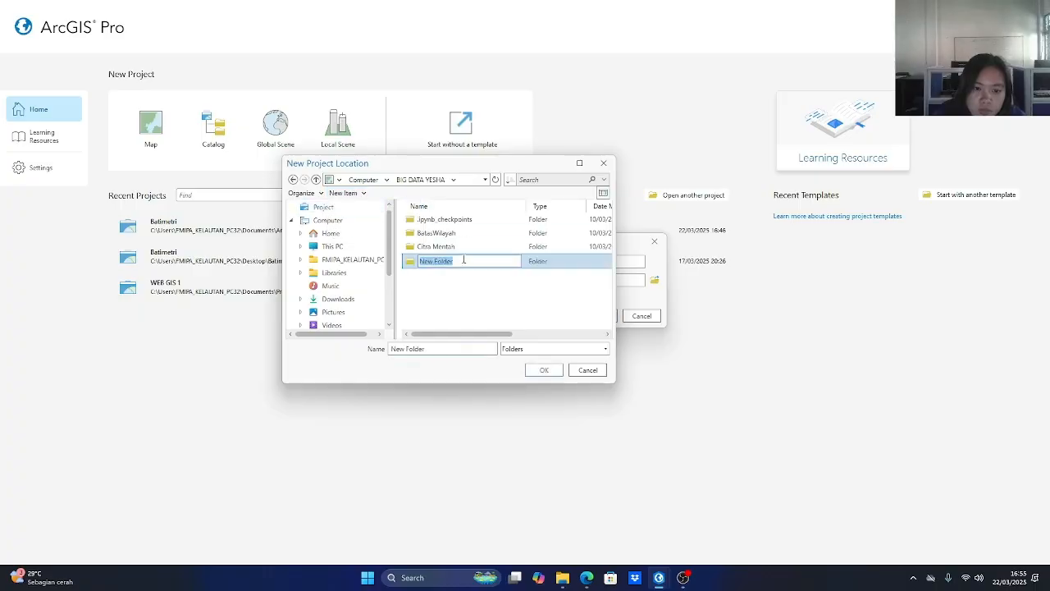
pyautogui.write('Batimetri')
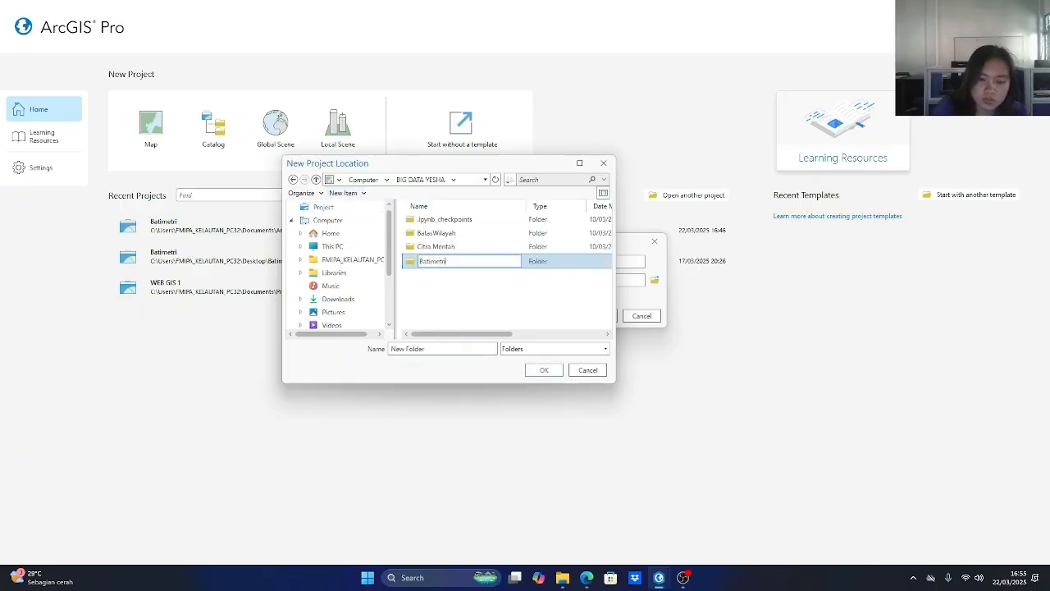
pyautogui.click(453, 266)
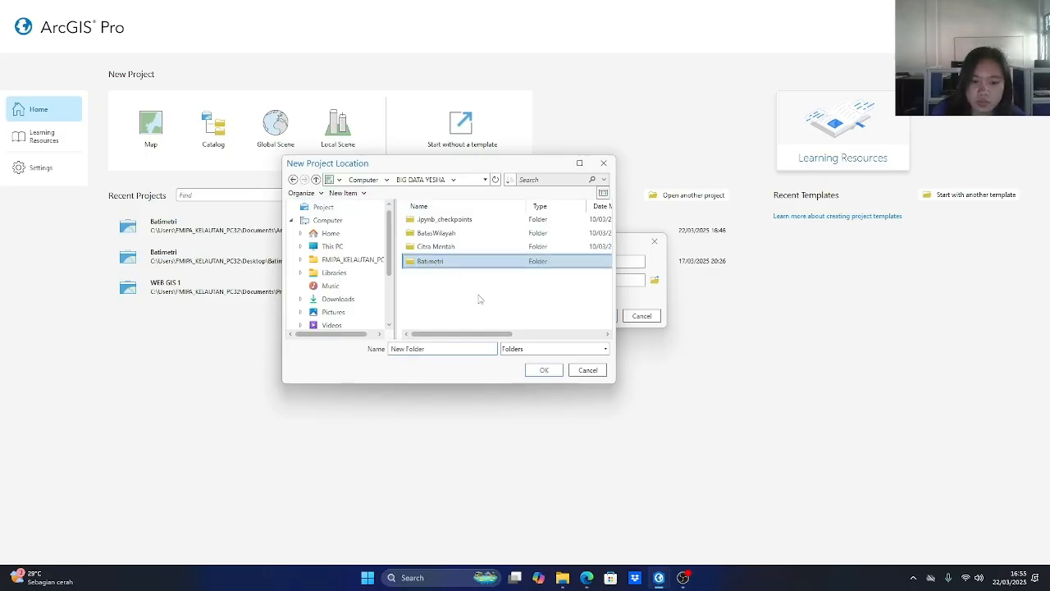
pyautogui.click(463, 261)
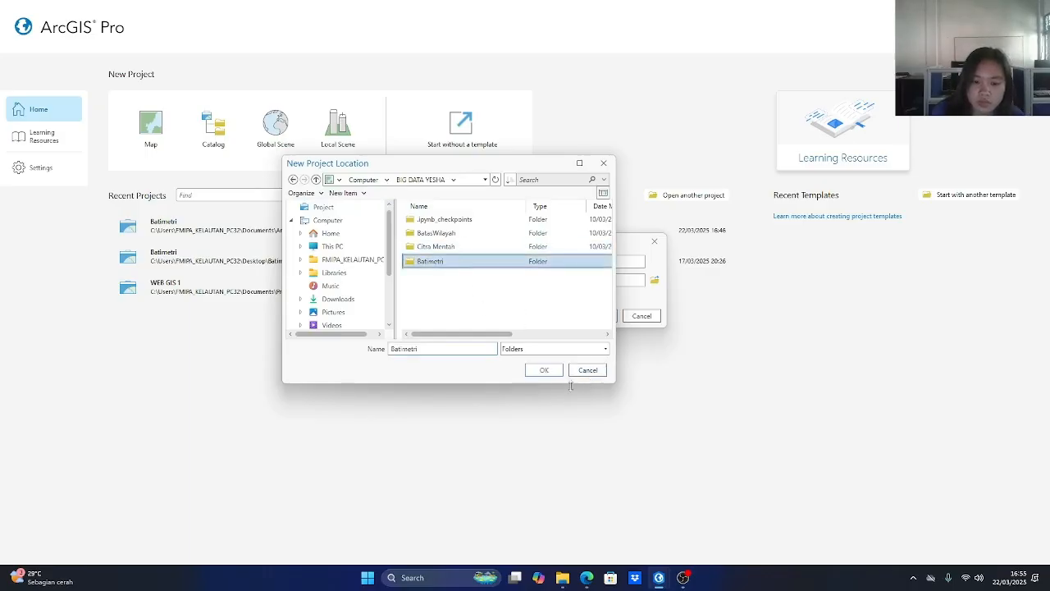
pyautogui.click(544, 370)
# Name the new project Batimetri and create it.
pyautogui.moveTo(480, 264); pyautogui.dragTo(378, 280)
pyautogui.write('Batimetri')
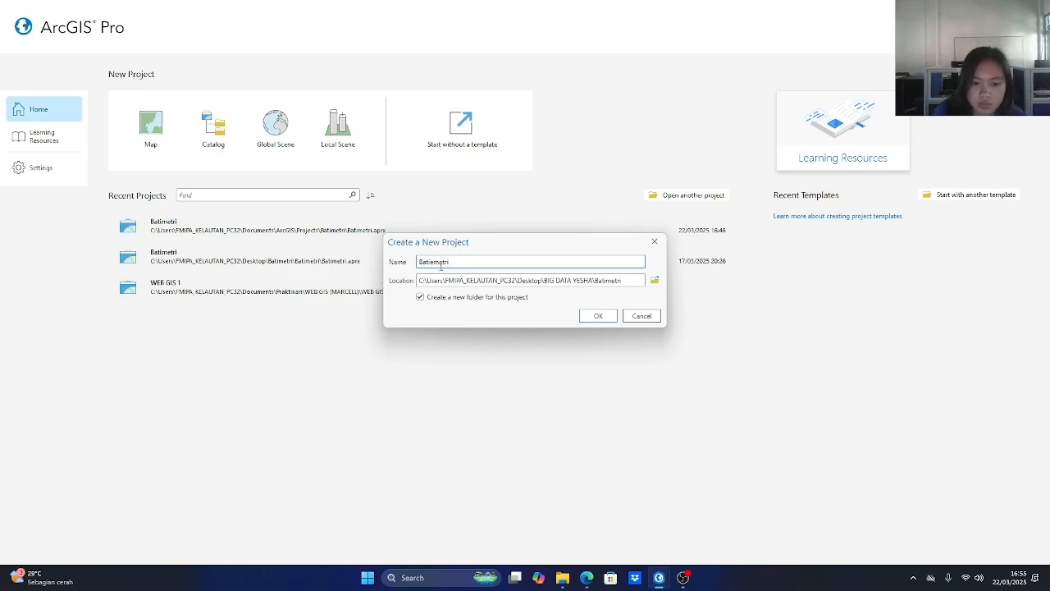
pyautogui.click(598, 316)
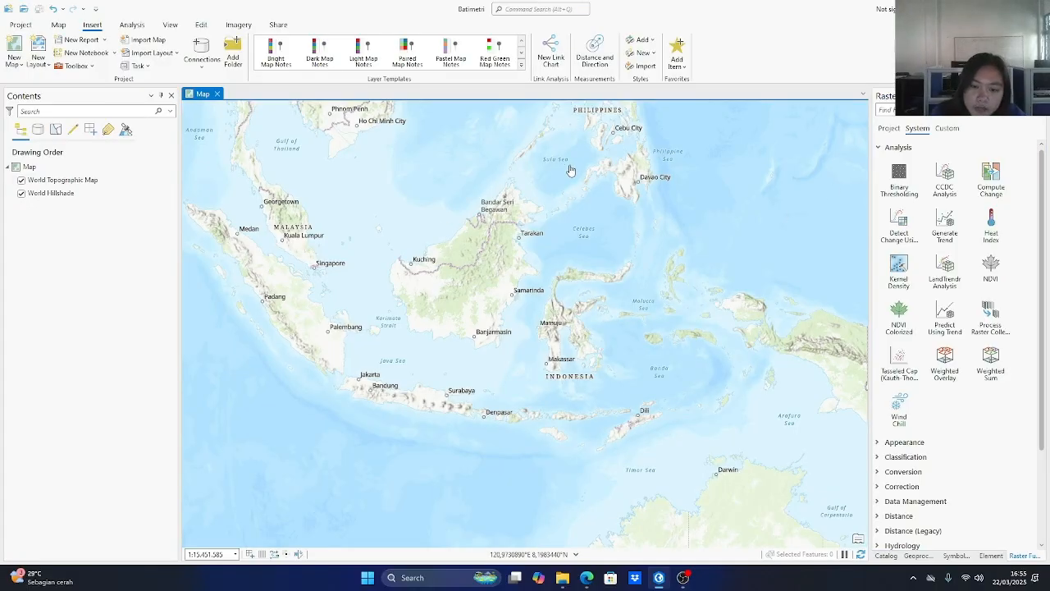
# Open the Add Data dialog for the map and adjust the width of its file name column.
pyautogui.click(58, 26)
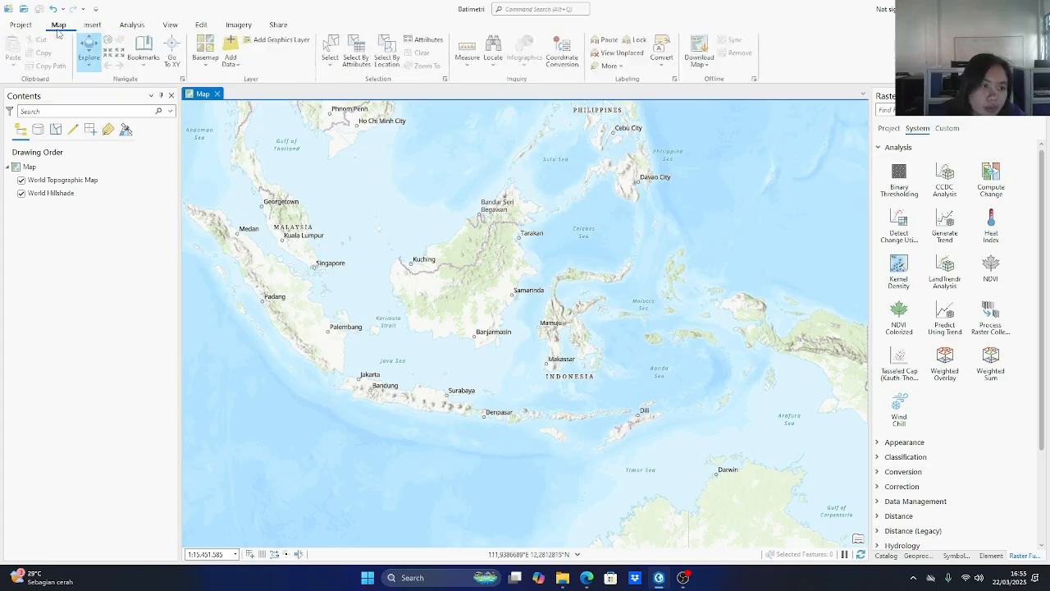
pyautogui.click(232, 56)
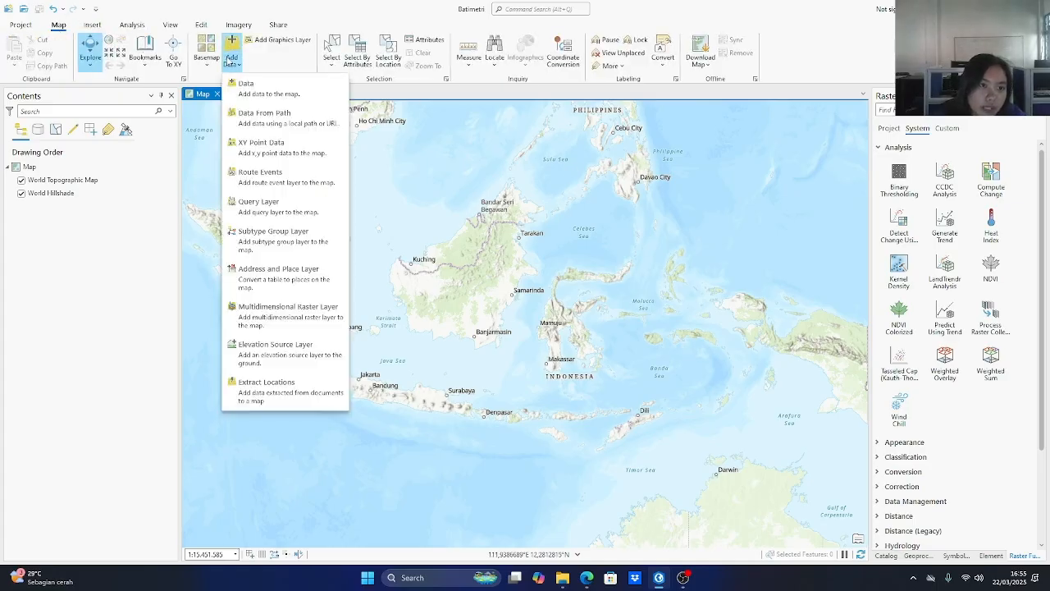
pyautogui.click(244, 87)
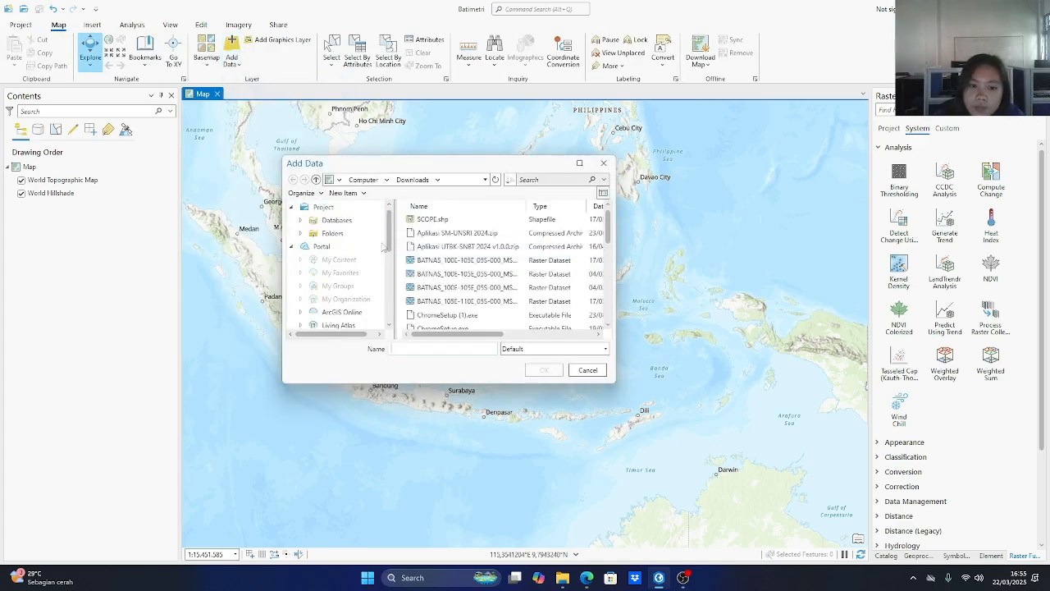
pyautogui.click(516, 334)
pyautogui.moveTo(520, 338); pyautogui.dragTo(492, 352)
# Switch to File Explorer and check the properties of BATNAS_100E-105E_05S-000_MSL_v1.1 (1) in the Downloads folder.
pyautogui.click(562, 578)
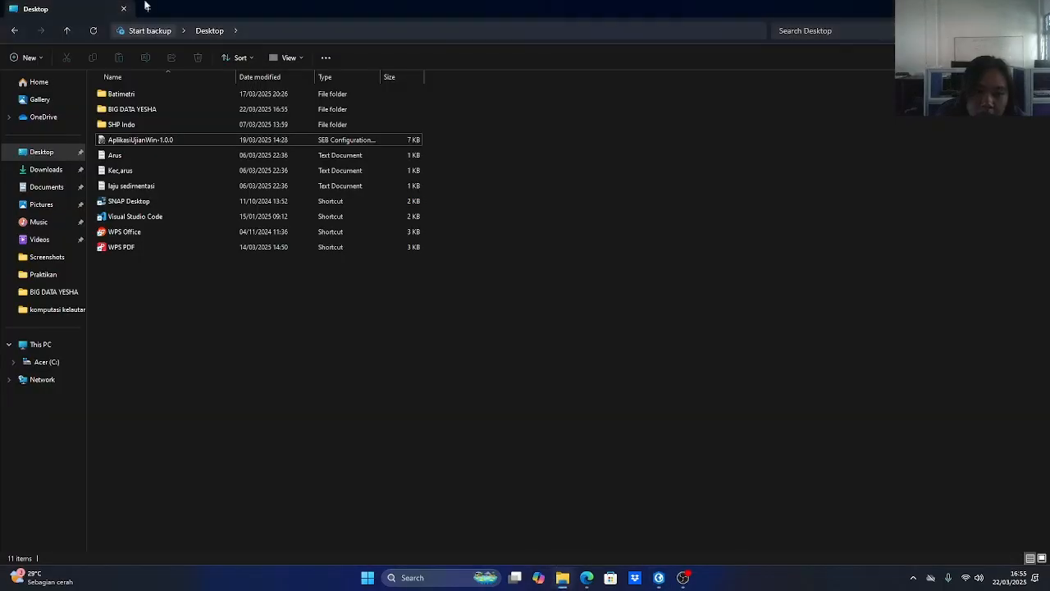
pyautogui.click(43, 169)
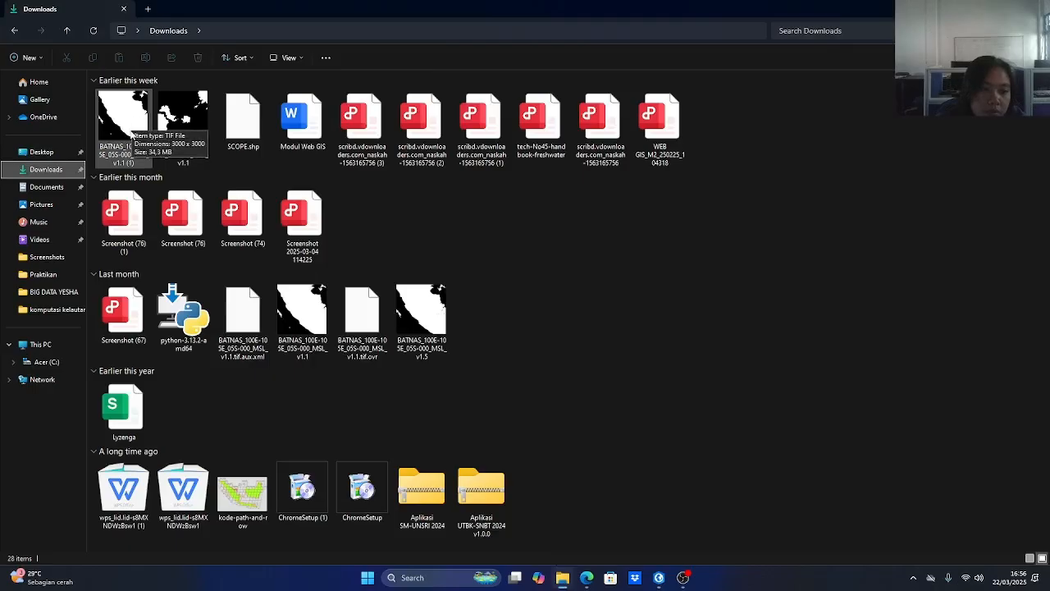
pyautogui.rightClick(131, 131)
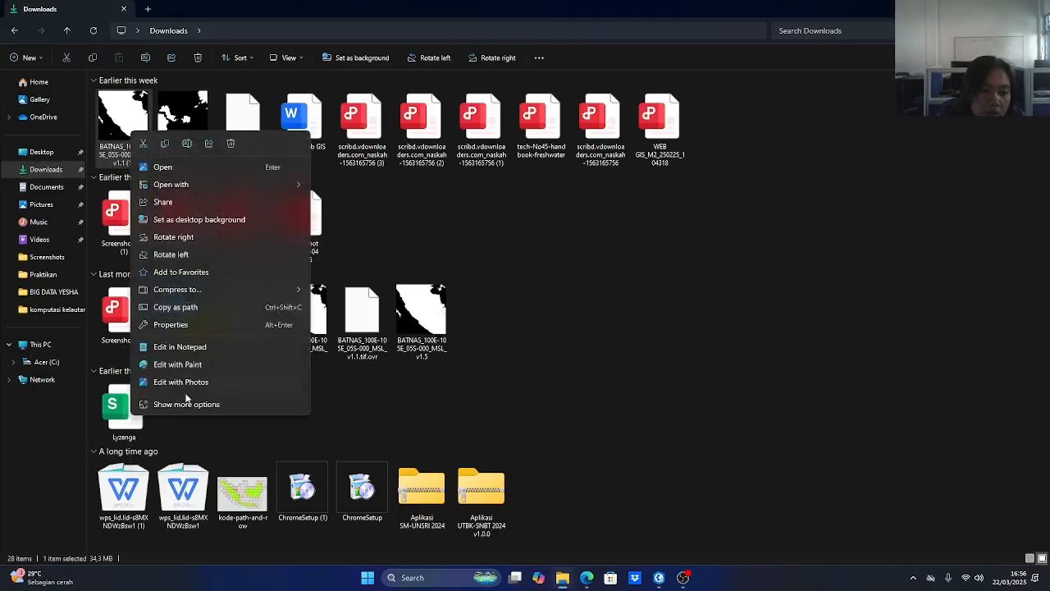
pyautogui.click(187, 326)
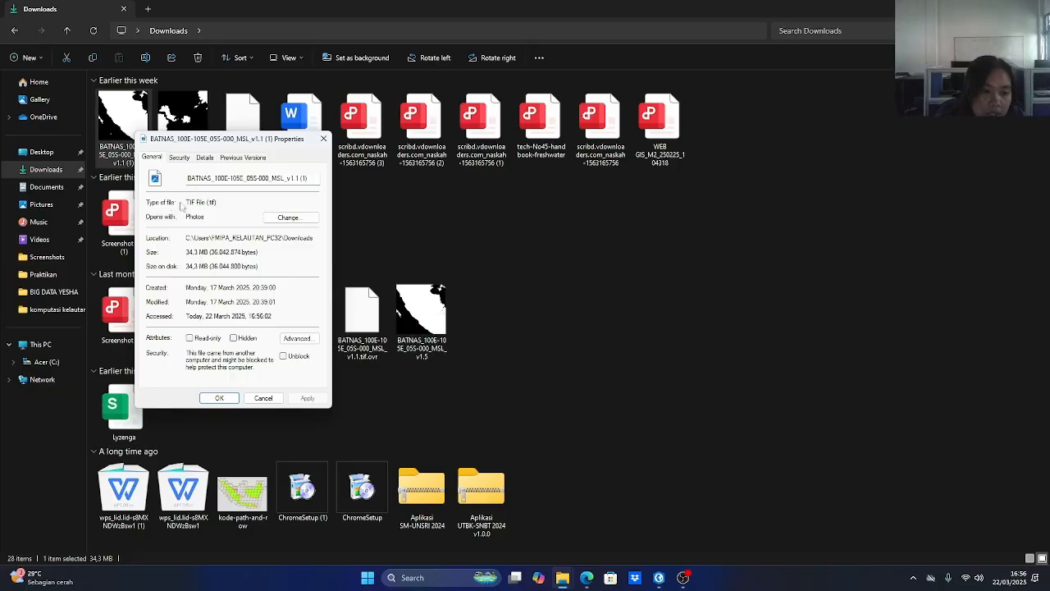
pyautogui.click(324, 139)
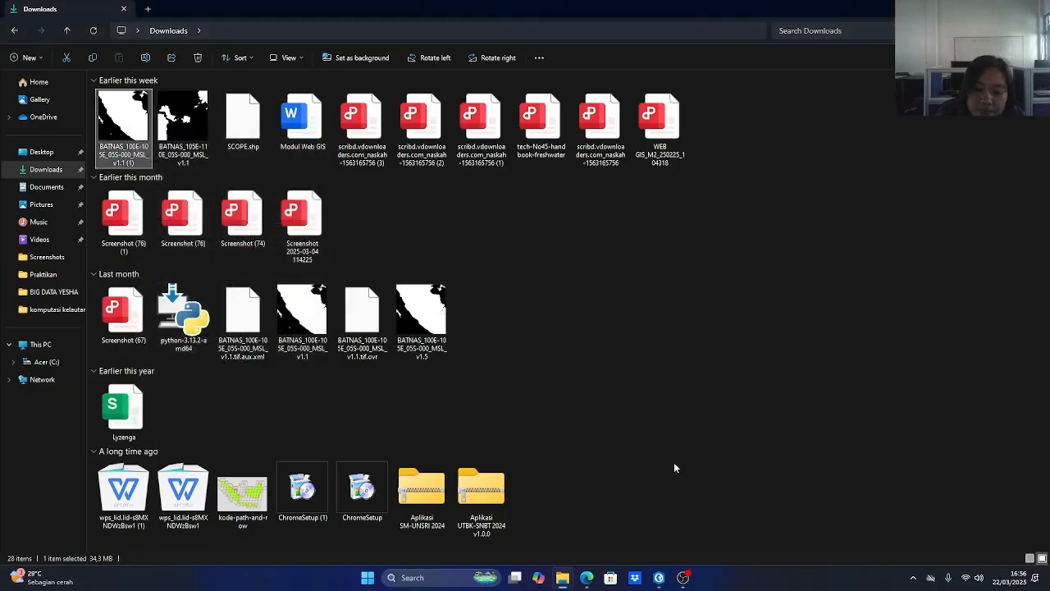
# Return to ArcGIS Pro and add BATNAS_100E-105E_05S-000_MSL_v1.1 (1).tif and BATNAS_105E-110E_05S-000_MSL_v1.1.tif to the map, building pyramids and calculating statistics for both.
pyautogui.click(659, 578)
pyautogui.click(420, 262)
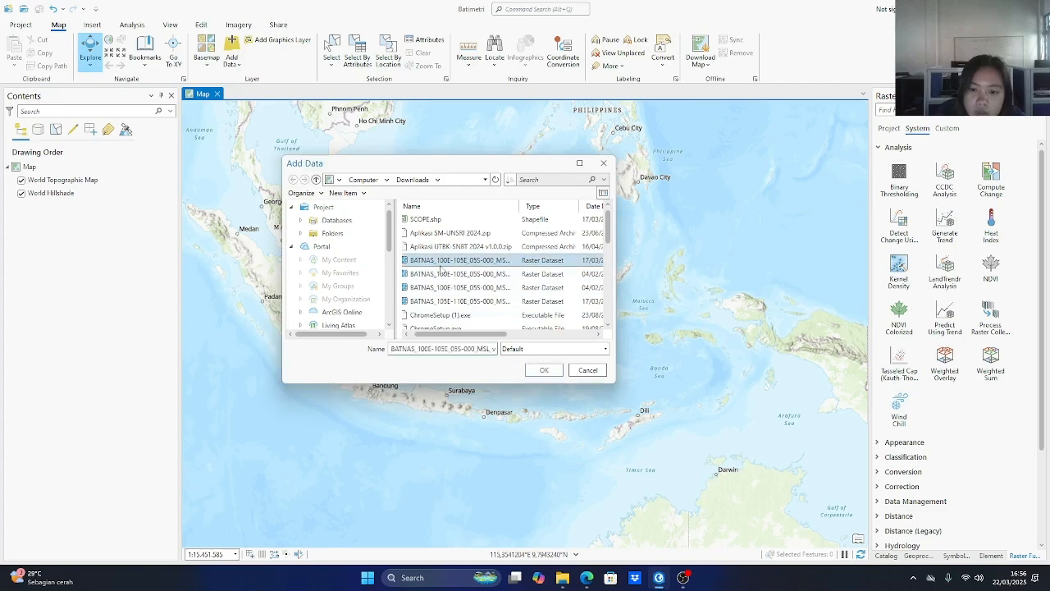
pyautogui.keyDown('ctrl'); pyautogui.click(539, 306); pyautogui.keyUp('ctrl')
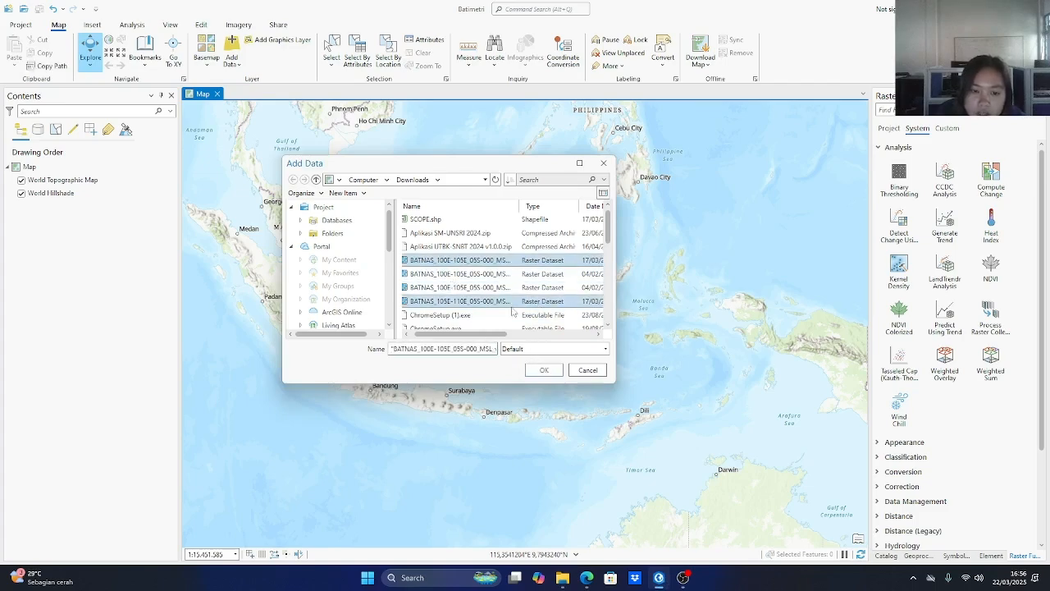
pyautogui.click(543, 370)
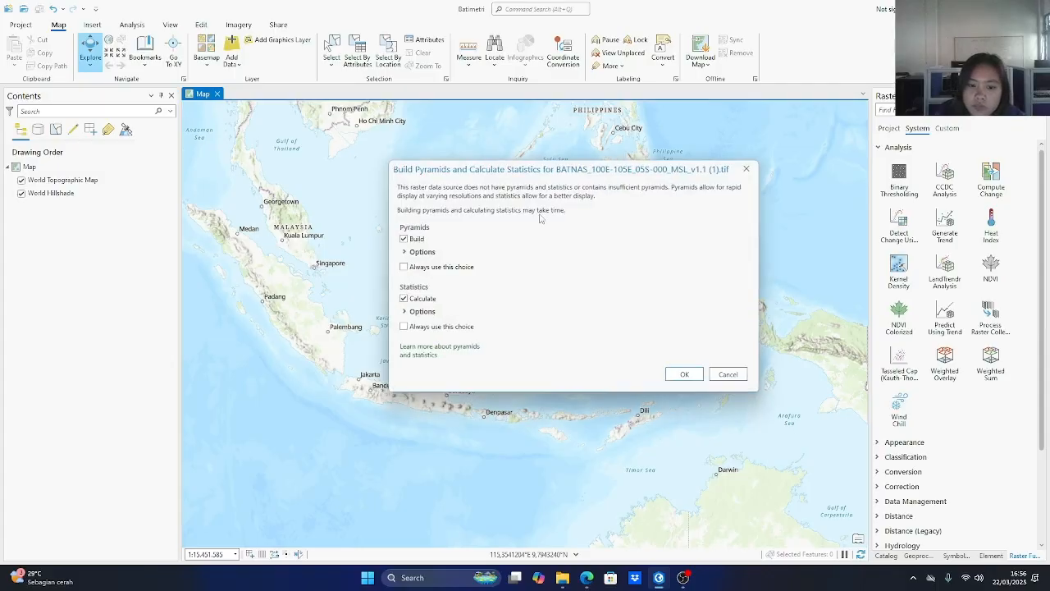
pyautogui.click(674, 373)
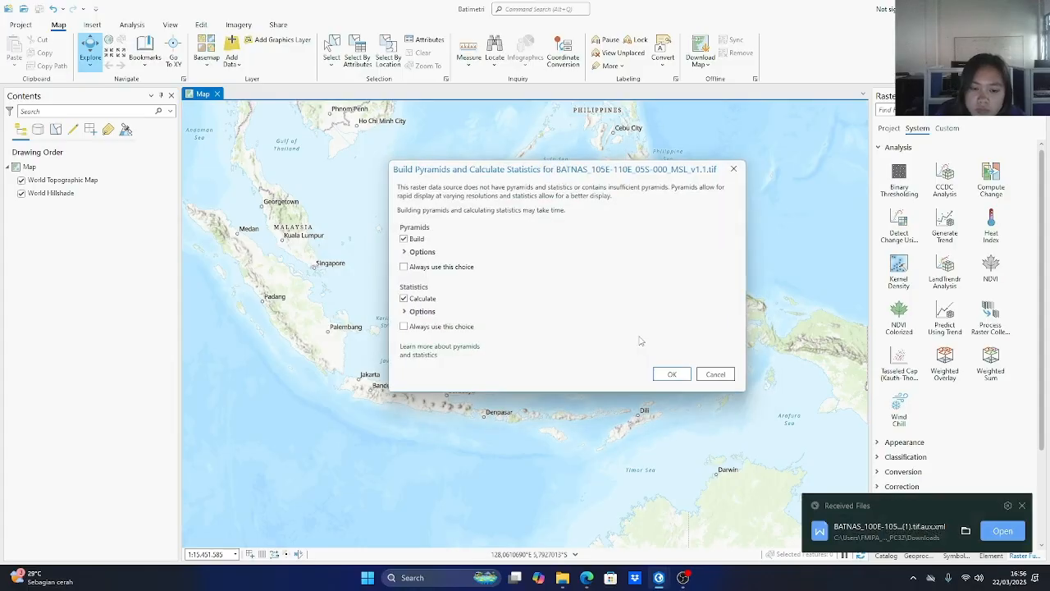
pyautogui.click(672, 374)
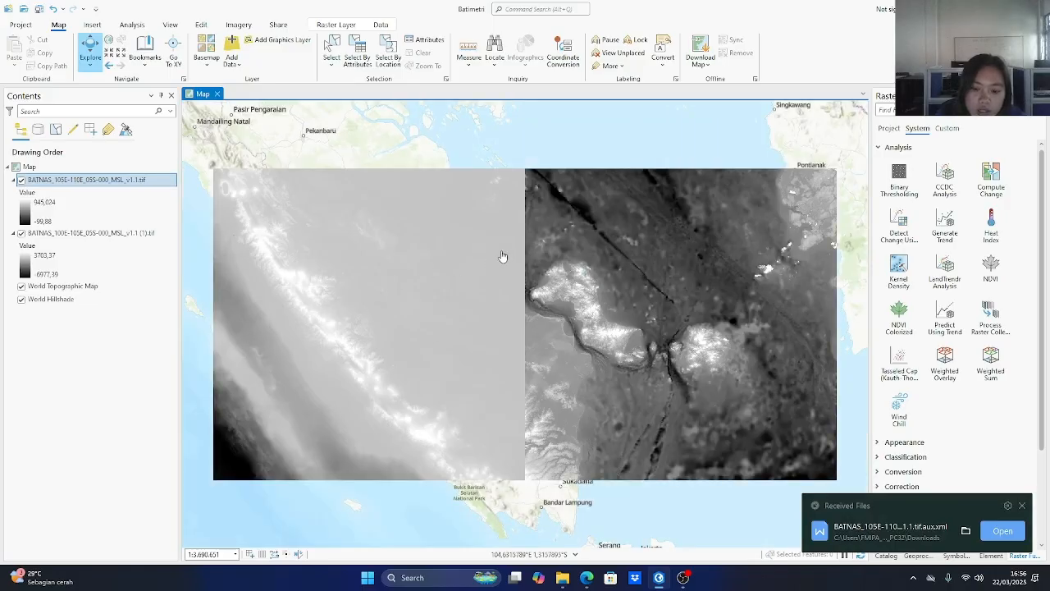
# Search the raster functions for mosaic and open the Mosaic Rasters function.
pyautogui.scroll(-2, 501, 258)
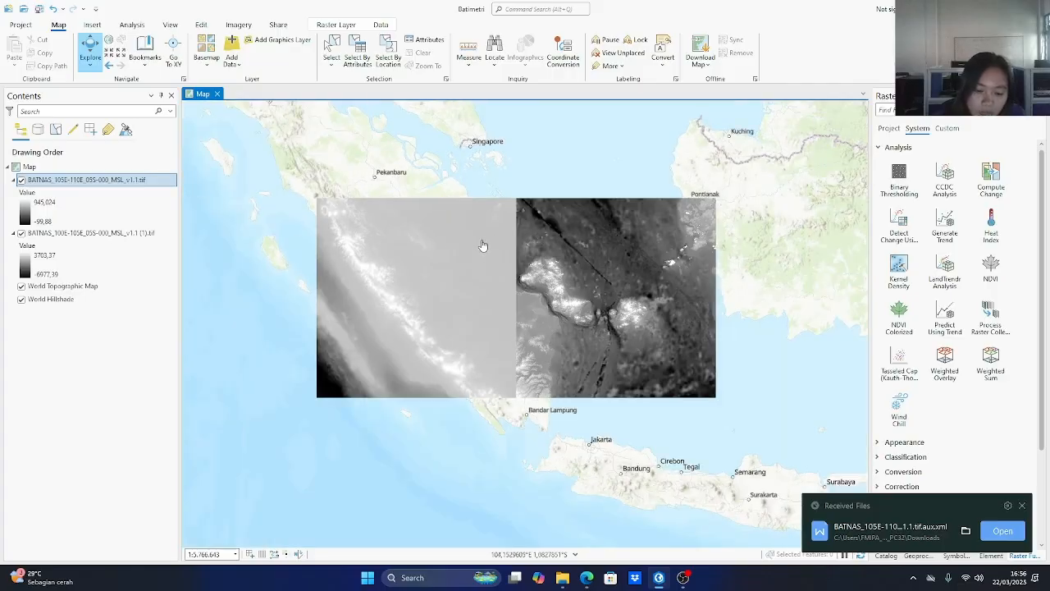
pyautogui.click(237, 26)
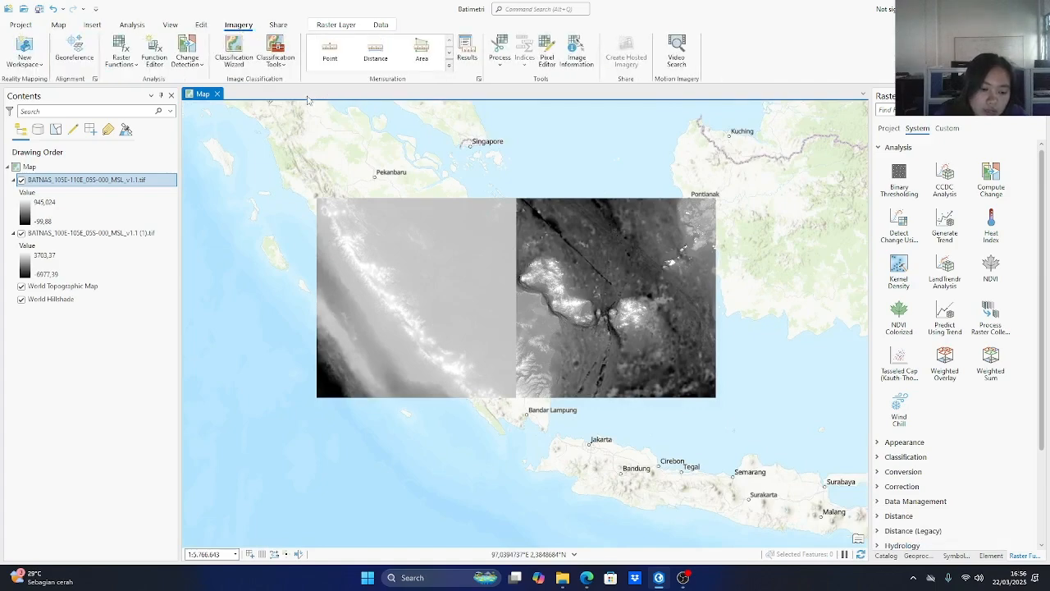
pyautogui.click(117, 65)
pyautogui.click(131, 89)
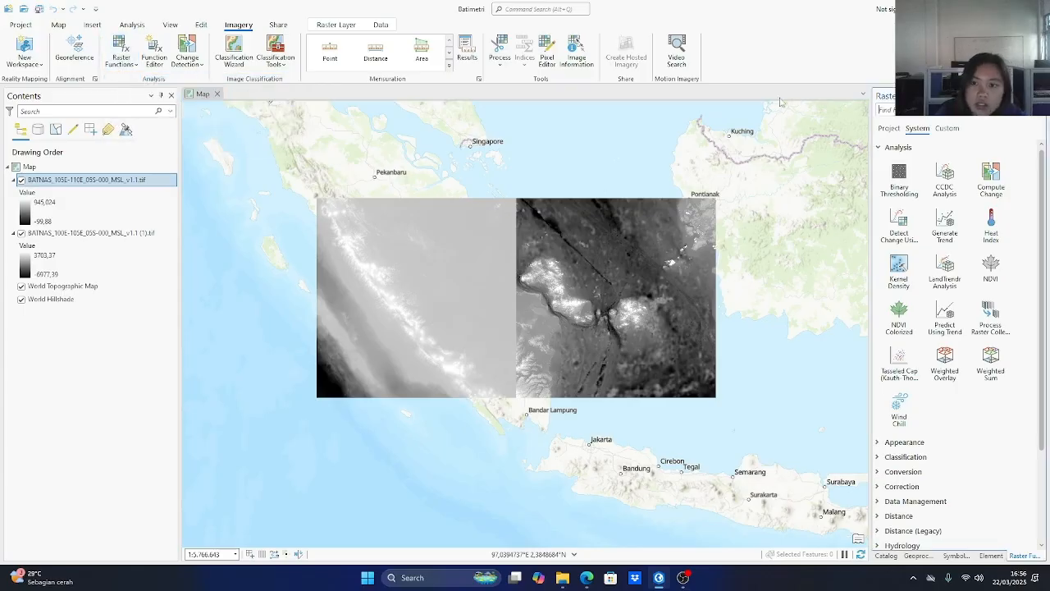
pyautogui.click(903, 112)
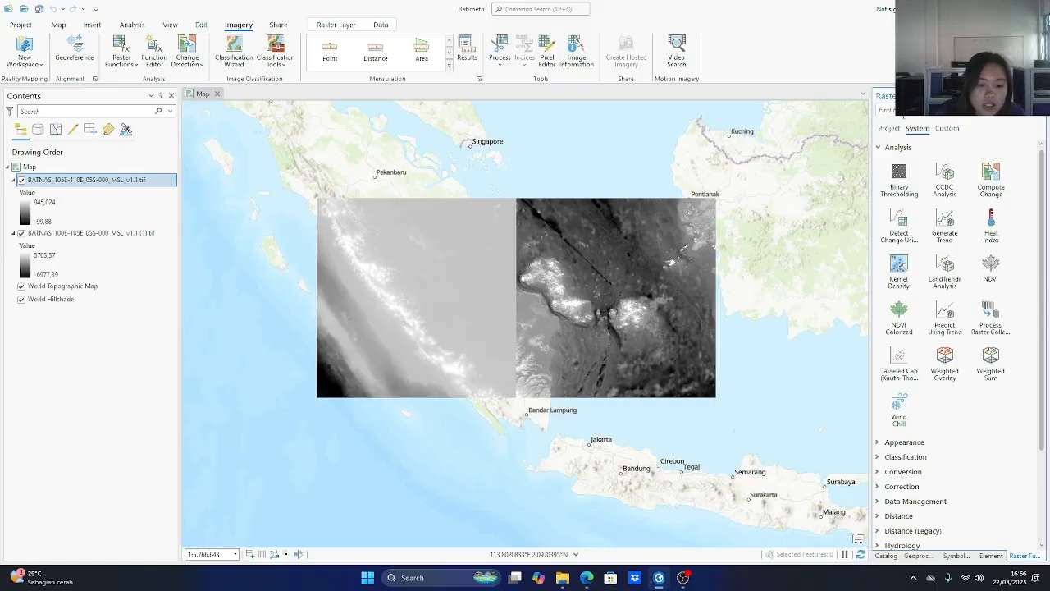
pyautogui.write('mi')
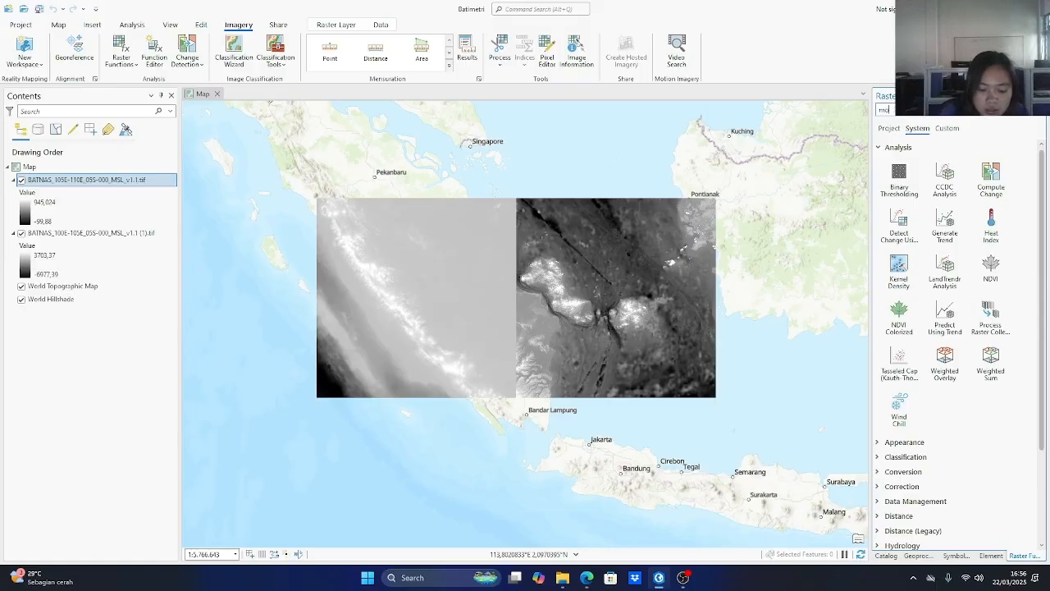
pyautogui.write('sa')
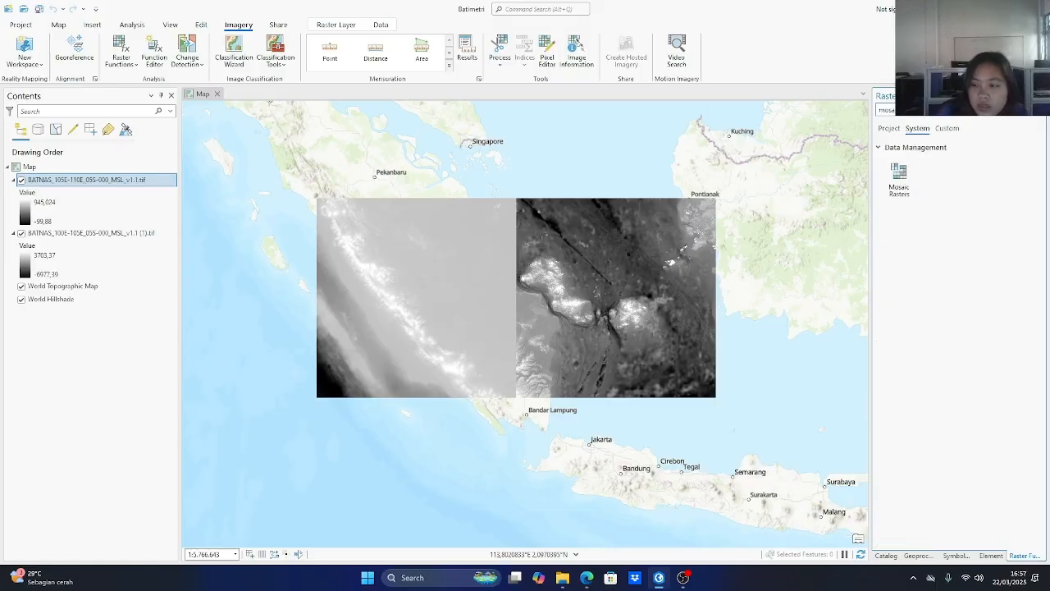
pyautogui.click(898, 177)
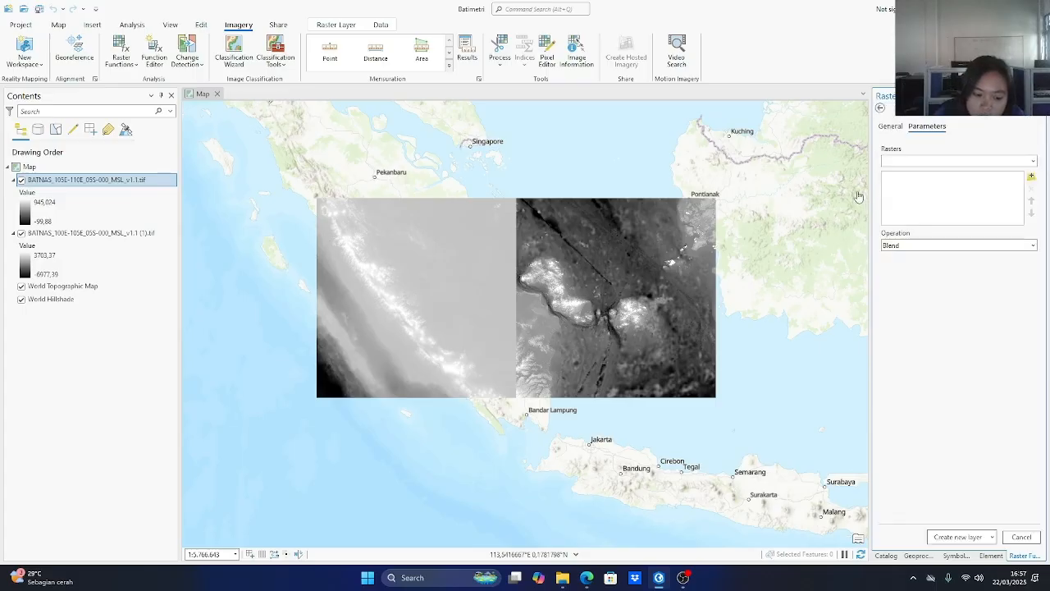
# Mosaic BATNAS_105E-110E_05S-000_MSL_v1.1.tif and BATNAS_100E-105E_05S-000_MSL_v1.1 (1).tif with the Mean operation into a new layer.
pyautogui.click(1031, 161)
pyautogui.click(1048, 145)
pyautogui.click(1031, 160)
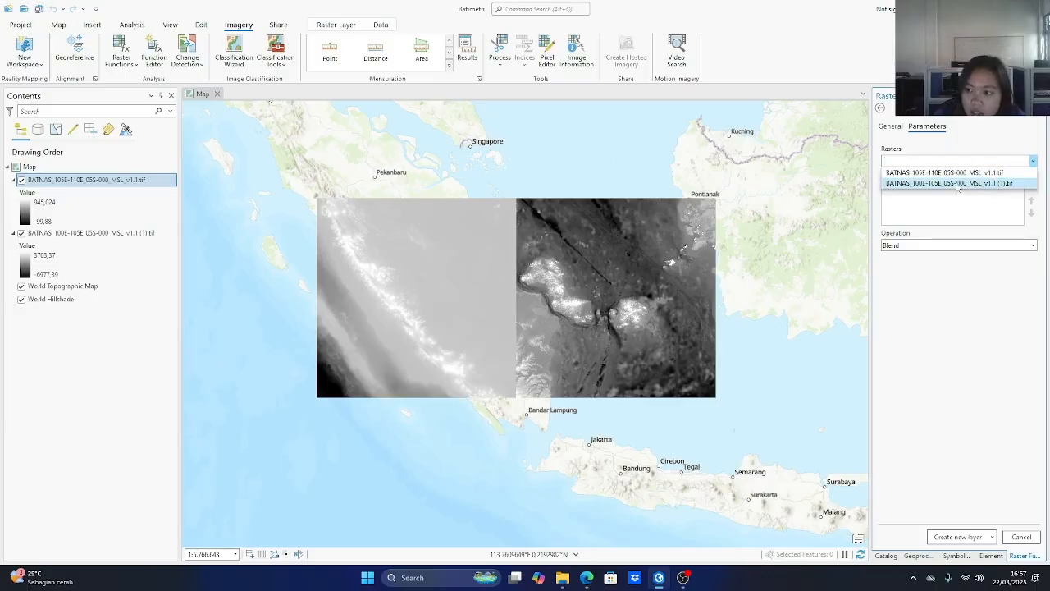
pyautogui.click(958, 184)
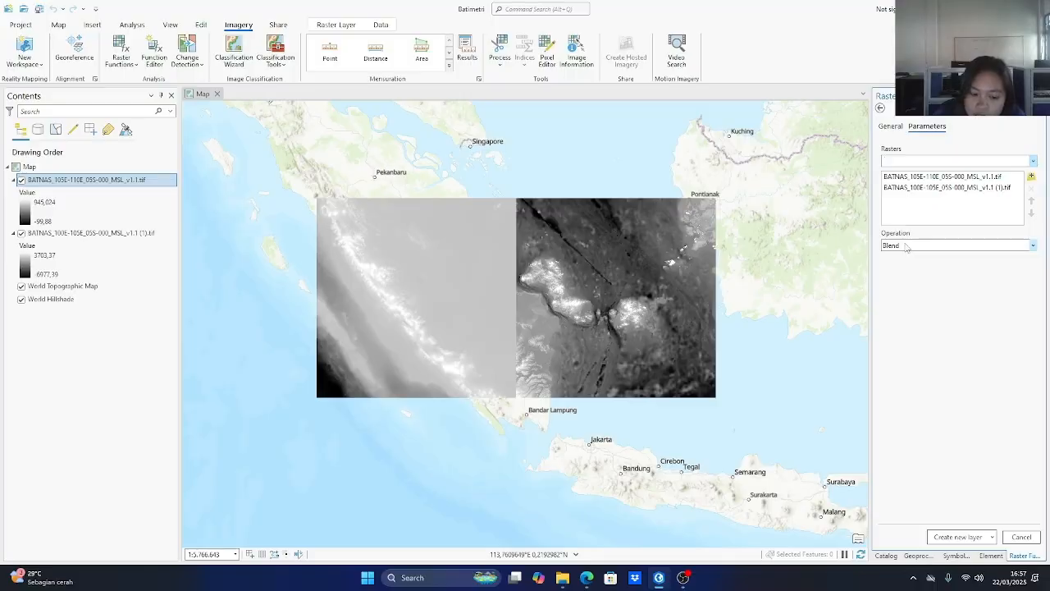
pyautogui.click(906, 246)
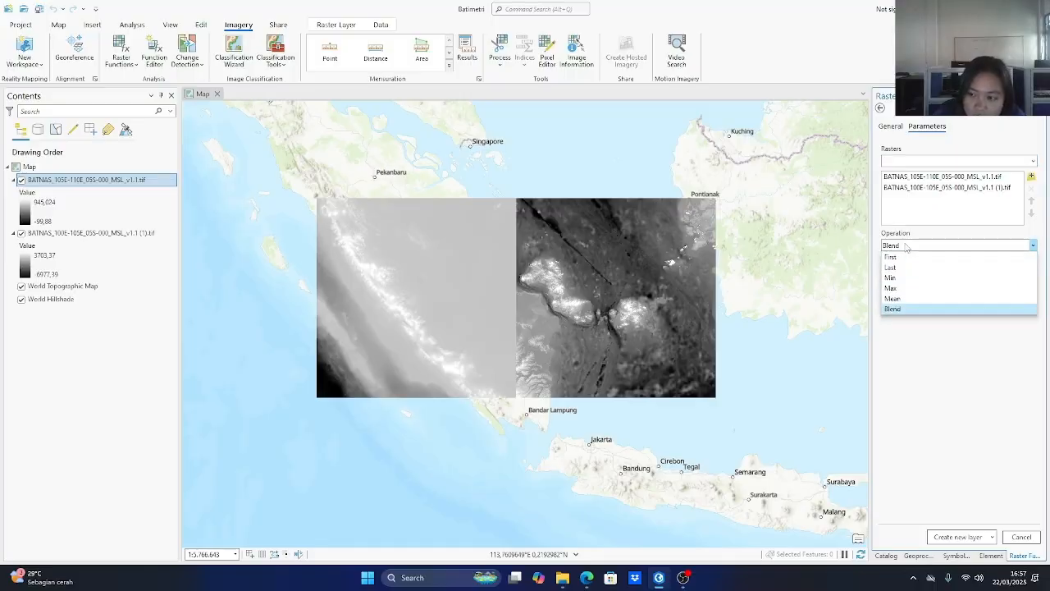
pyautogui.click(893, 298)
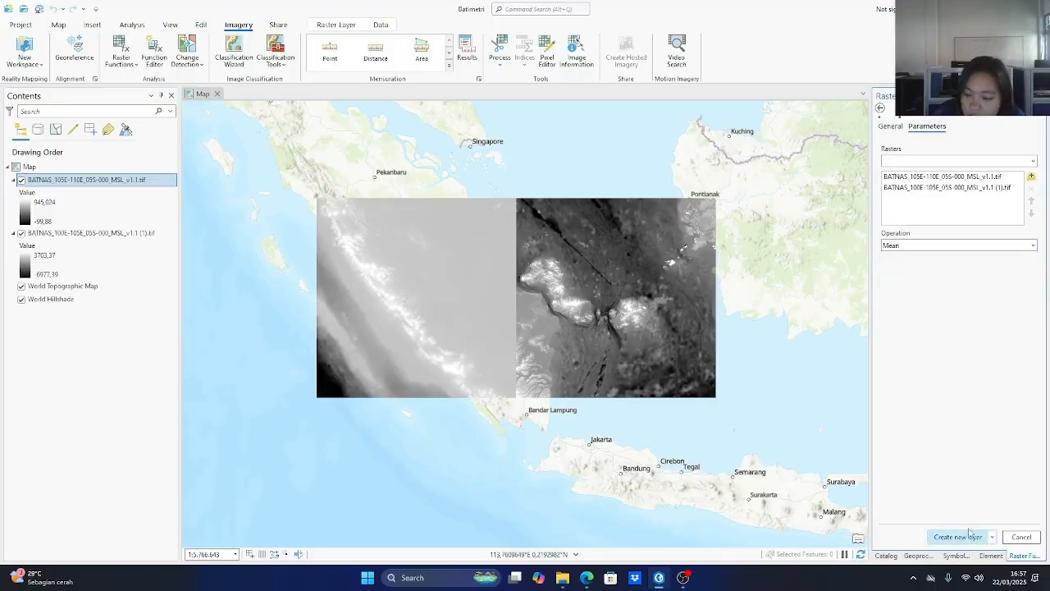
pyautogui.click(969, 538)
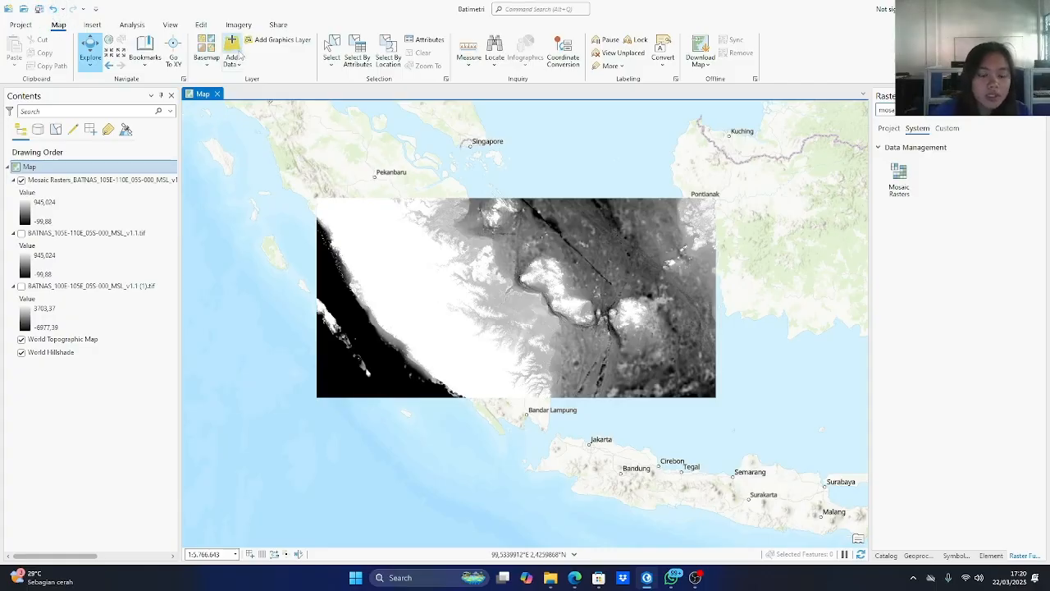
# Try to add SCOPE.shp from the Downloads folder to the map.
pyautogui.click(237, 56)
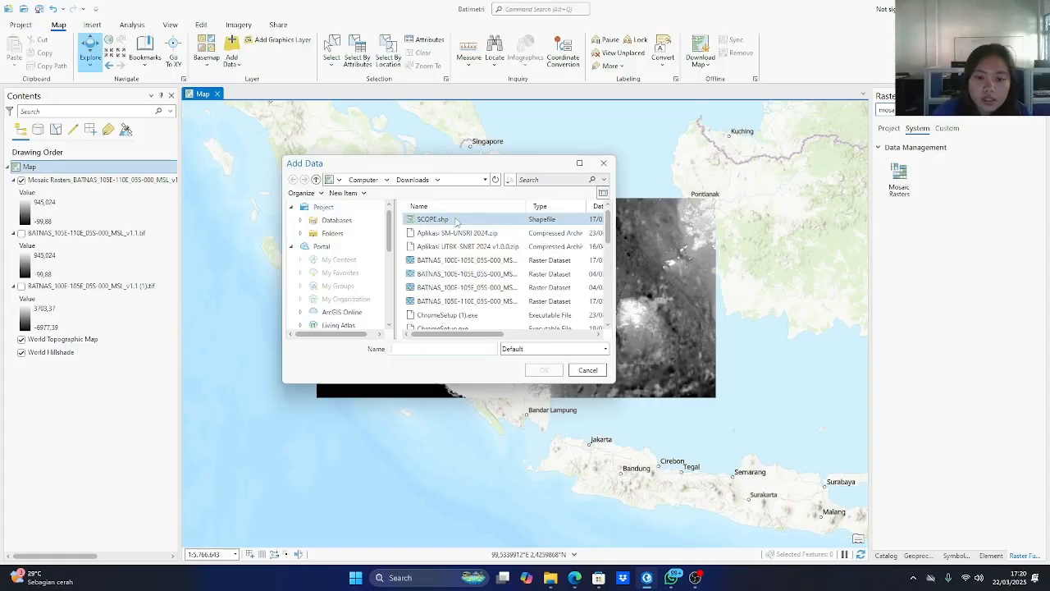
pyautogui.doubleClick(433, 219)
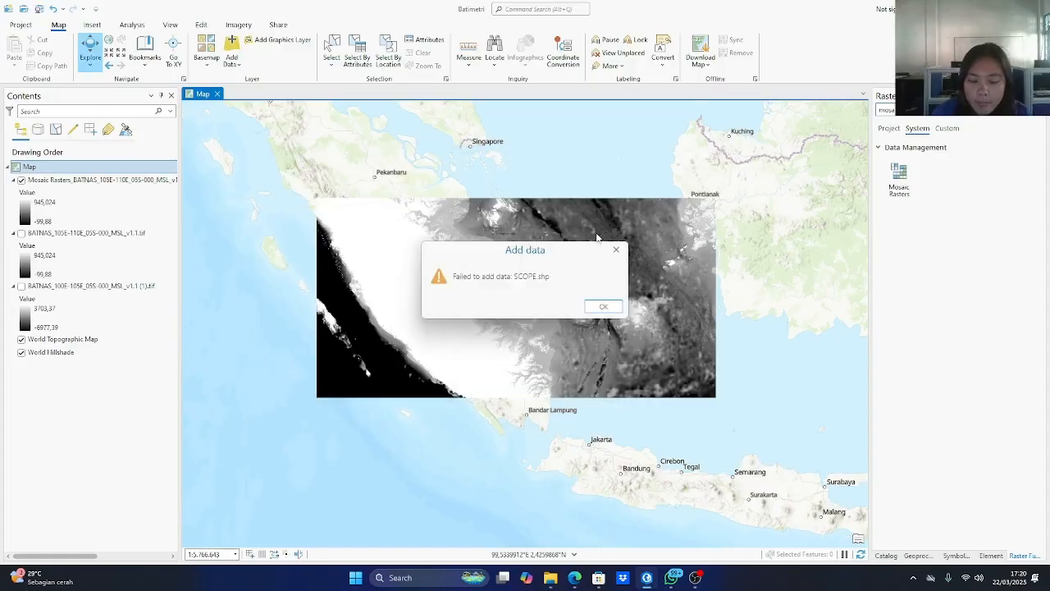
pyautogui.click(594, 308)
# Switch to the SCOPE folder in File Explorer and bring SCOPE.shp from there into the ArcGIS Pro map.
pyautogui.click(549, 578)
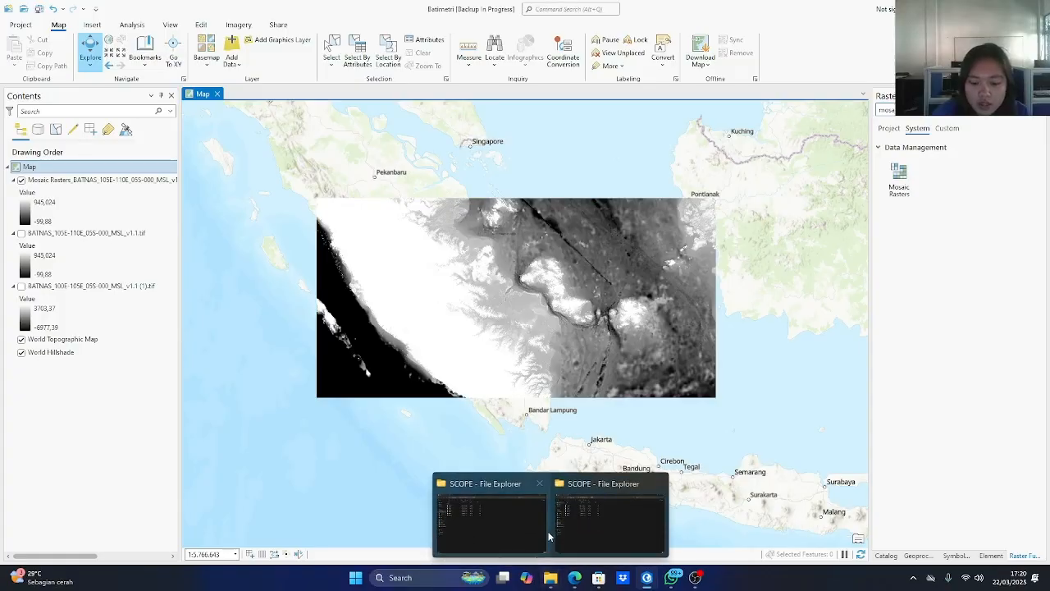
pyautogui.click(583, 513)
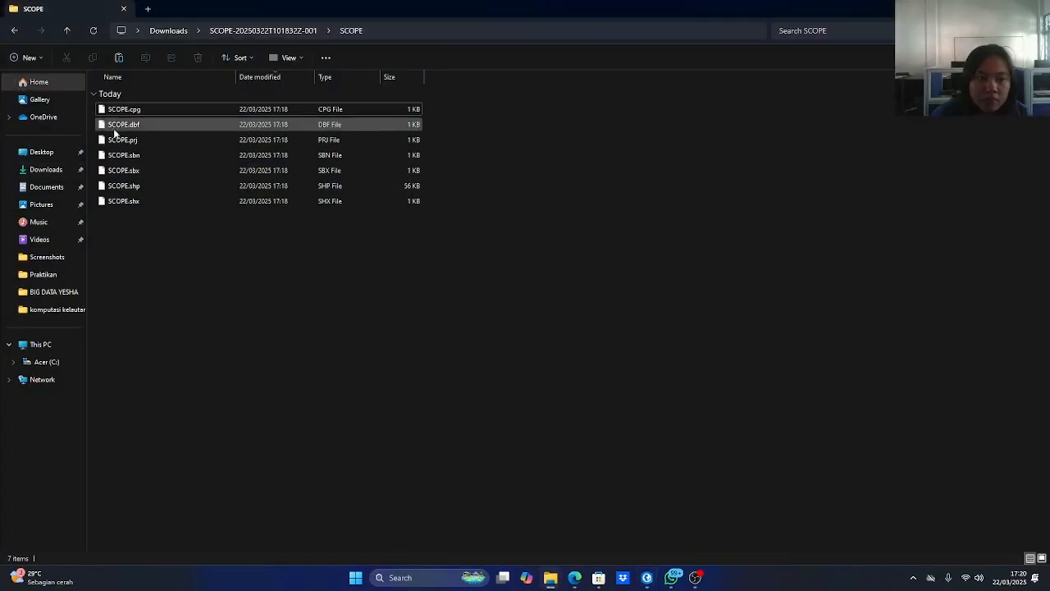
pyautogui.click(124, 187)
pyautogui.moveTo(132, 194)
pyautogui.mouseDown()
pyautogui.moveTo(734, 537)
pyautogui.moveTo(640, 579)
pyautogui.moveTo(466, 262)
pyautogui.mouseUp()
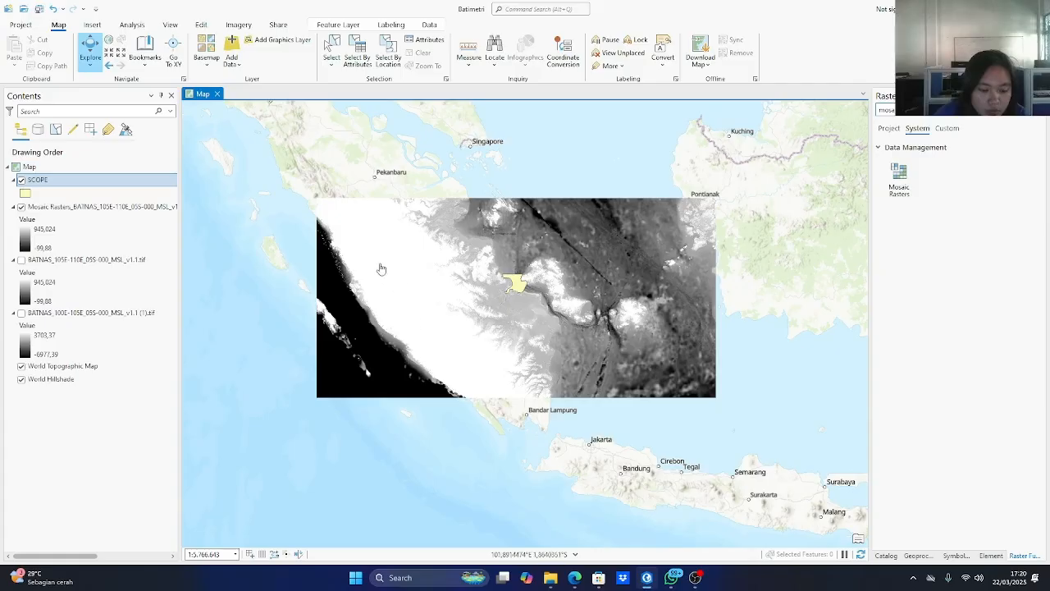
# Search the geoprocessing tools for grid index and open the Grid Index Features tool.
pyautogui.click(134, 25)
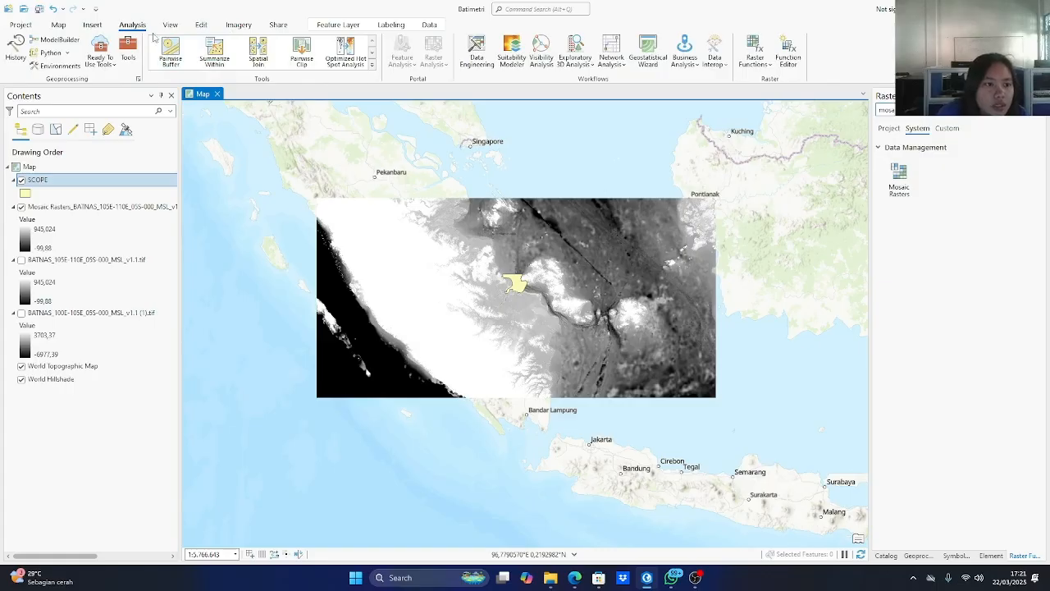
pyautogui.click(127, 50)
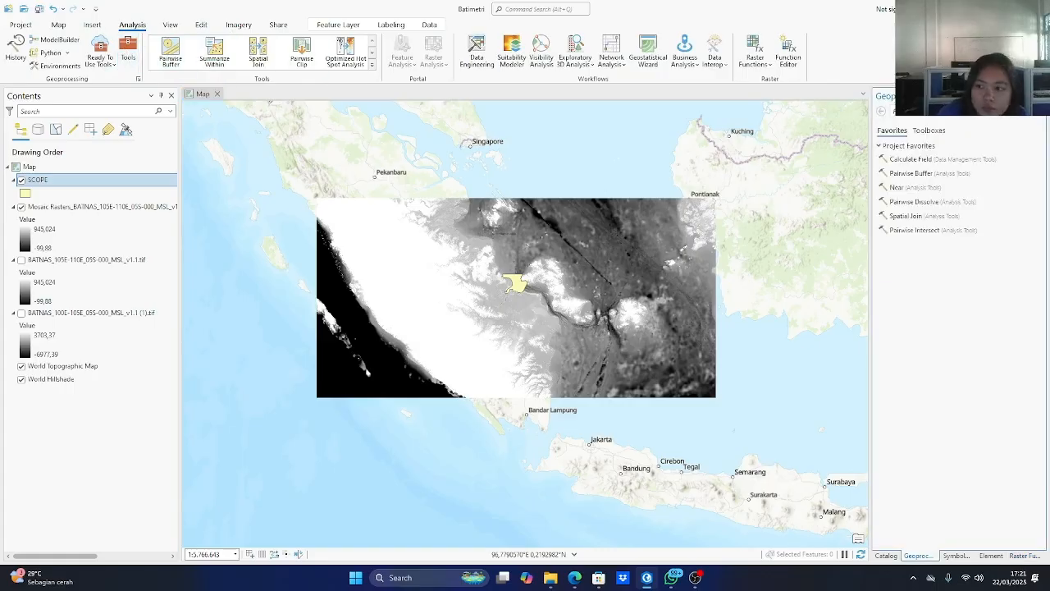
pyautogui.write('grid')
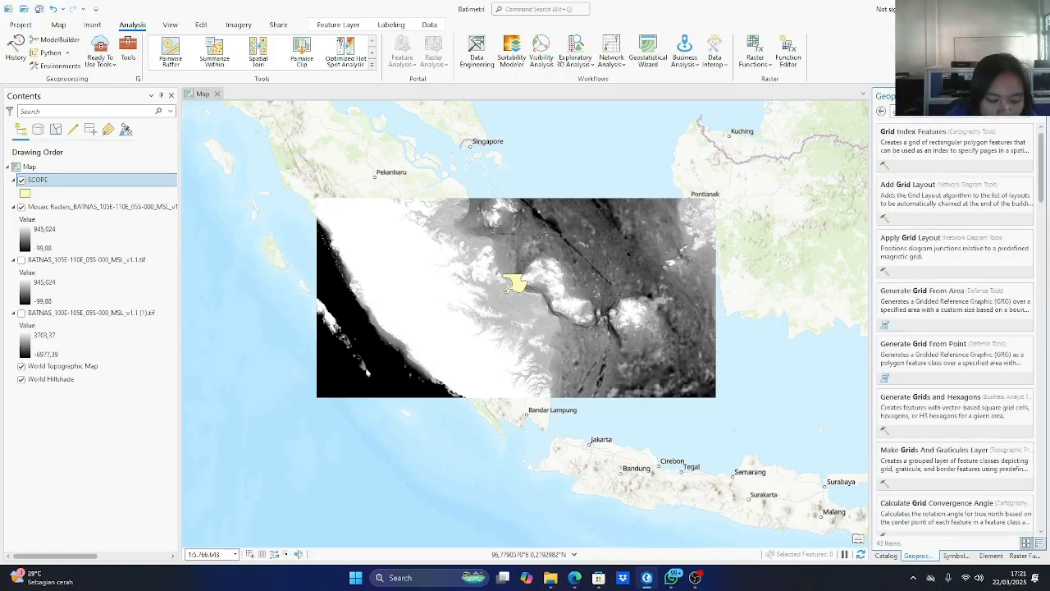
pyautogui.write(' index')
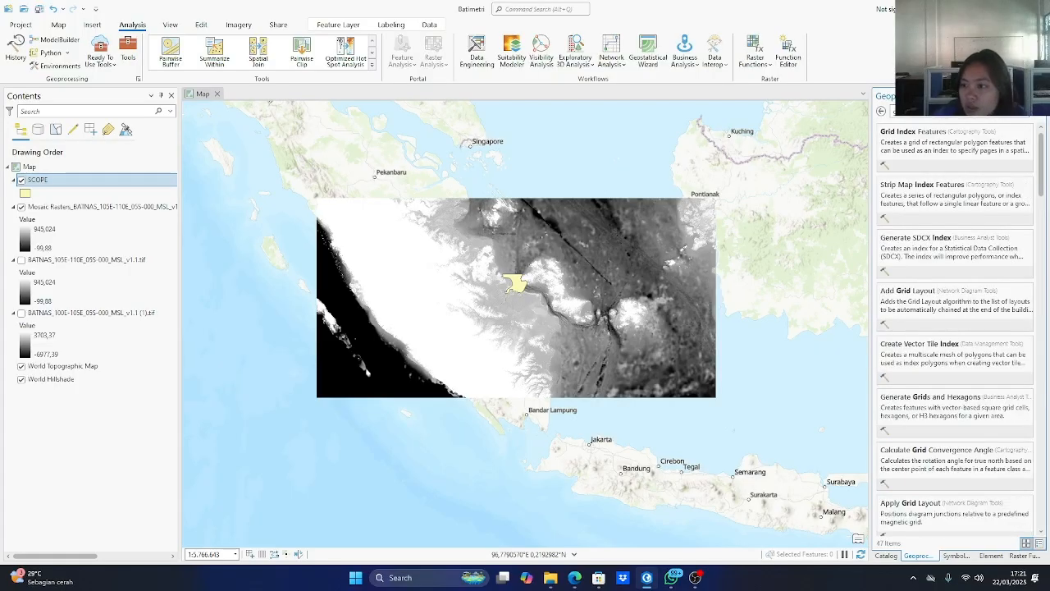
pyautogui.click(923, 137)
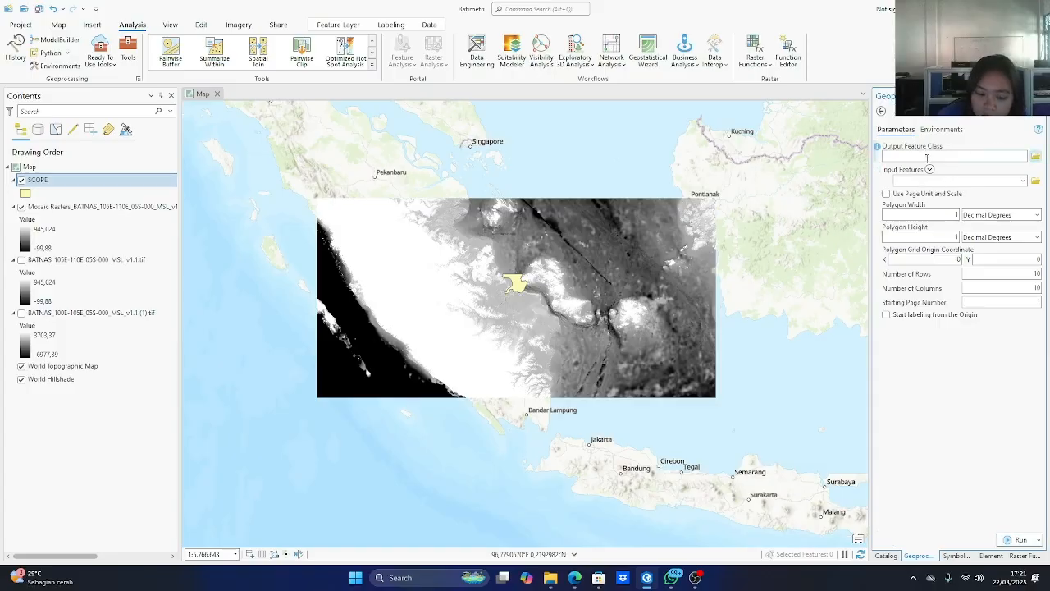
pyautogui.click(1035, 156)
pyautogui.doubleClick(426, 233)
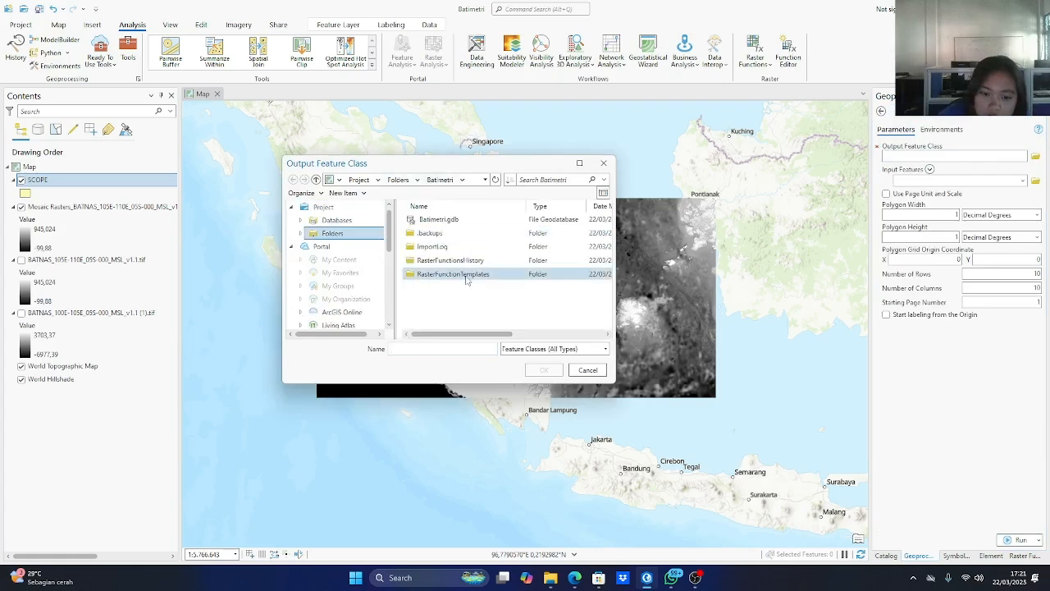
pyautogui.scroll(-2, 344, 281)
pyautogui.scroll(-1, 346, 279)
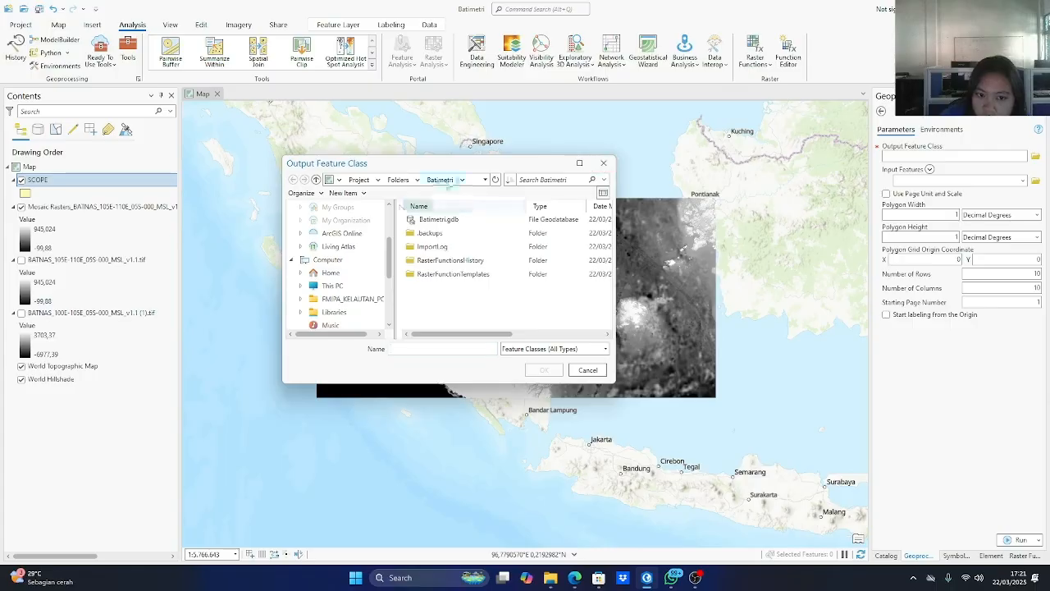
pyautogui.click(603, 162)
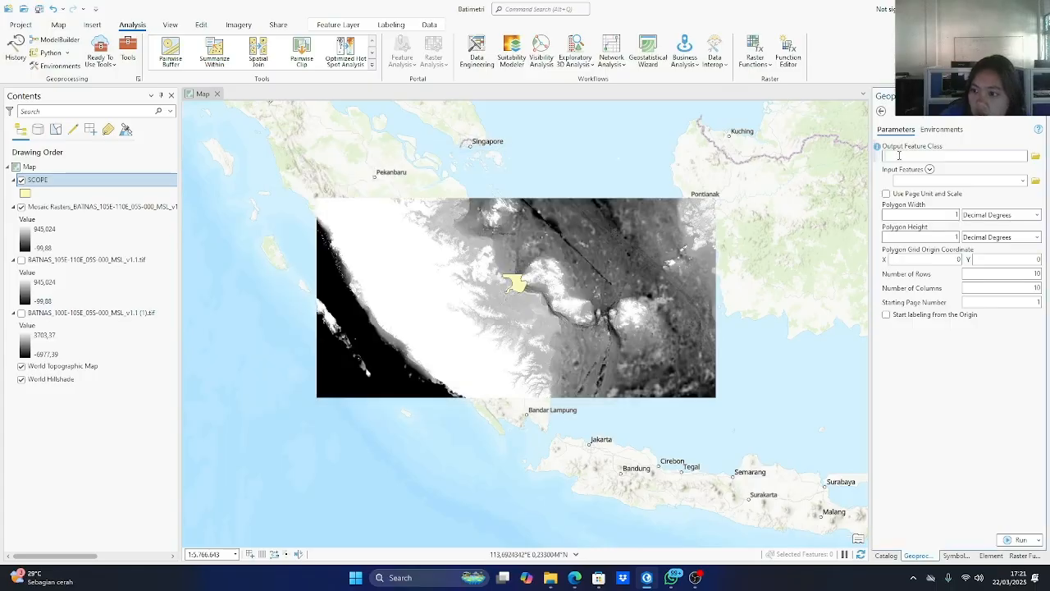
# Name the output feature class grid.shp and choose SCOPE as the input features, leaving page unit and scale off.
pyautogui.write('grid.shp')
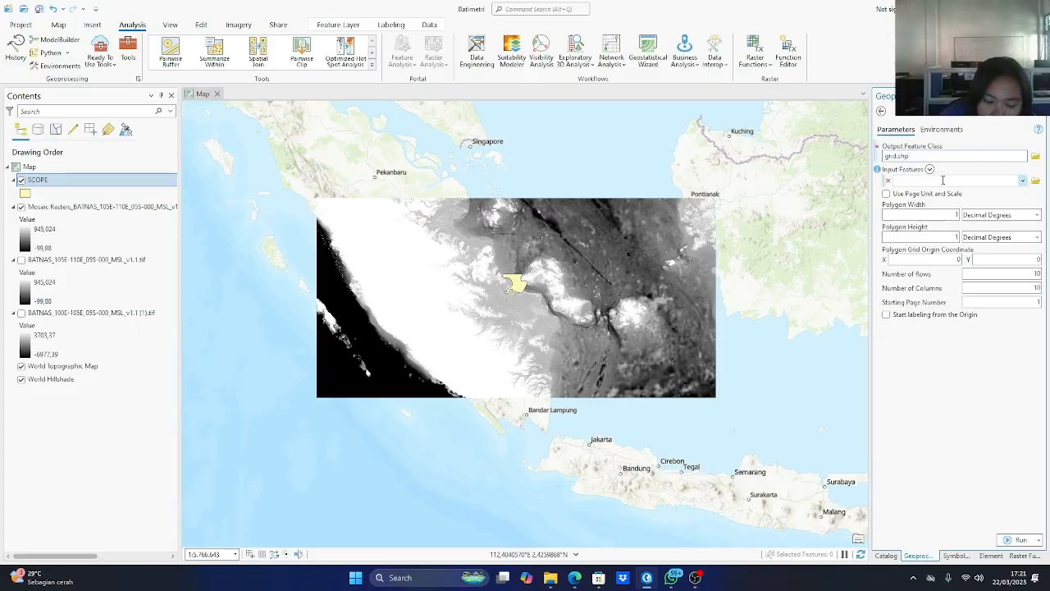
pyautogui.click(1022, 180)
pyautogui.click(955, 205)
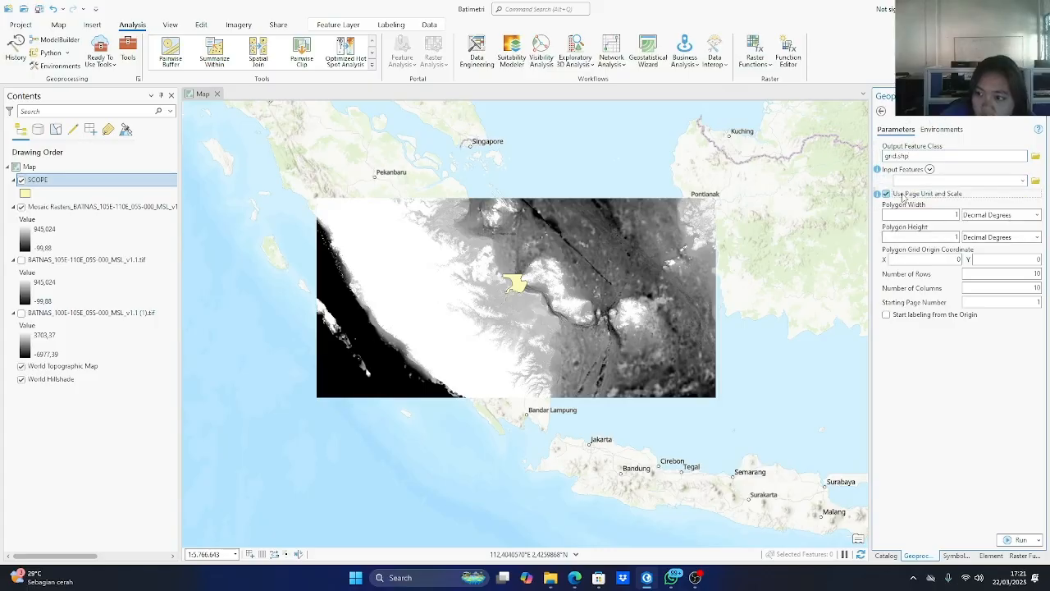
pyautogui.click(920, 195)
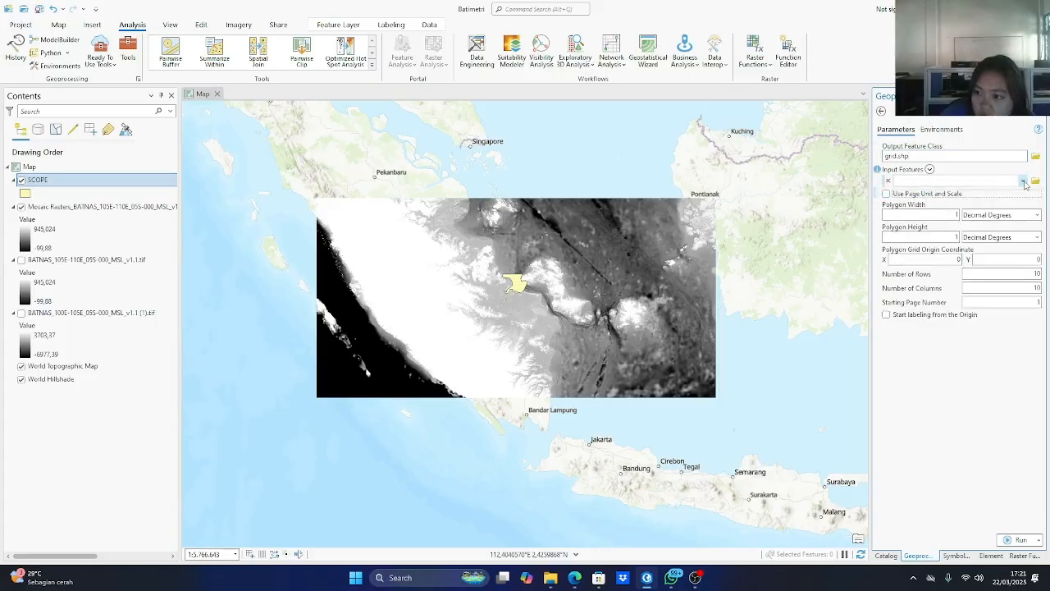
pyautogui.click(1022, 182)
pyautogui.click(910, 194)
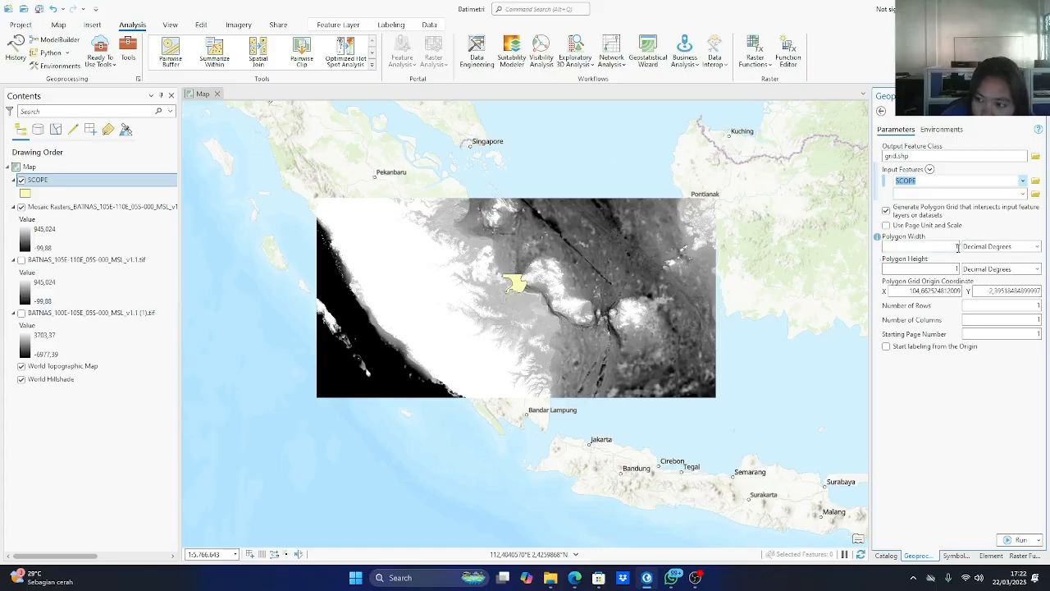
# Set the grid's polygon width and height to 500 meters each and run Grid Index Features.
pyautogui.click(956, 246)
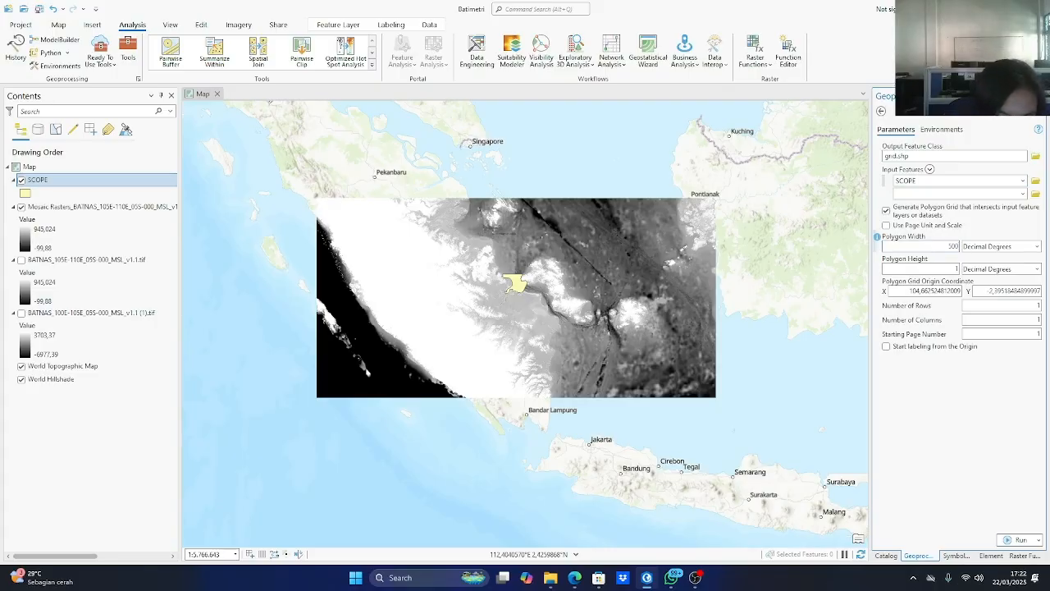
pyautogui.click(955, 270)
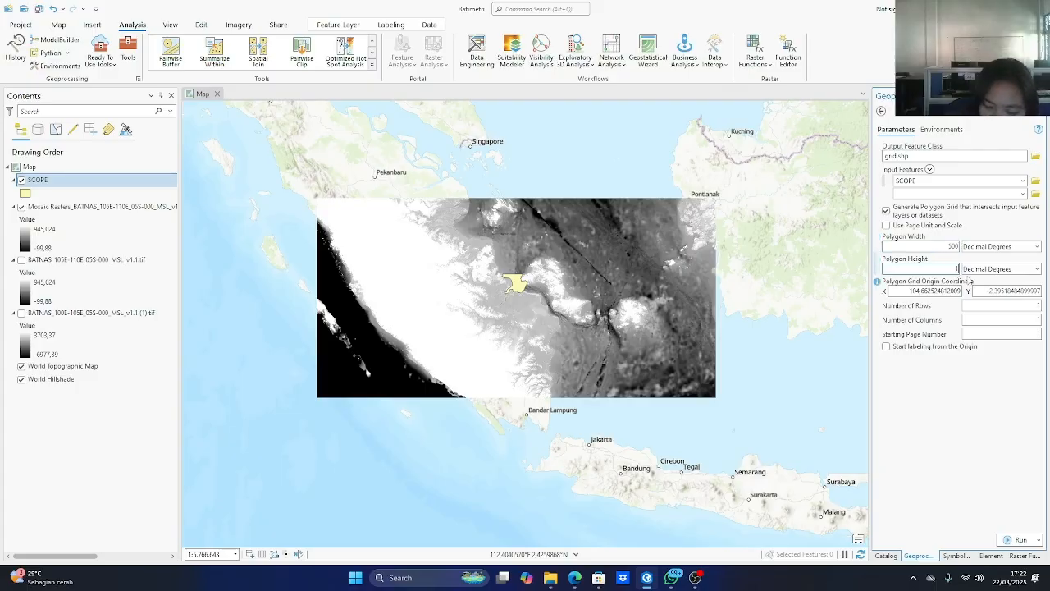
pyautogui.write('500')
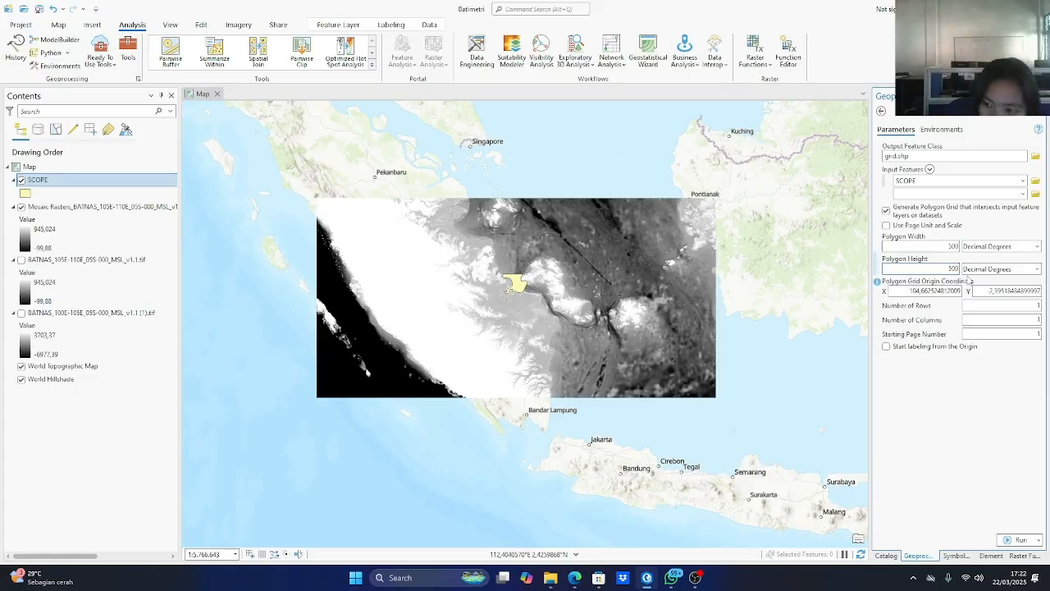
pyautogui.click(1021, 246)
pyautogui.click(976, 271)
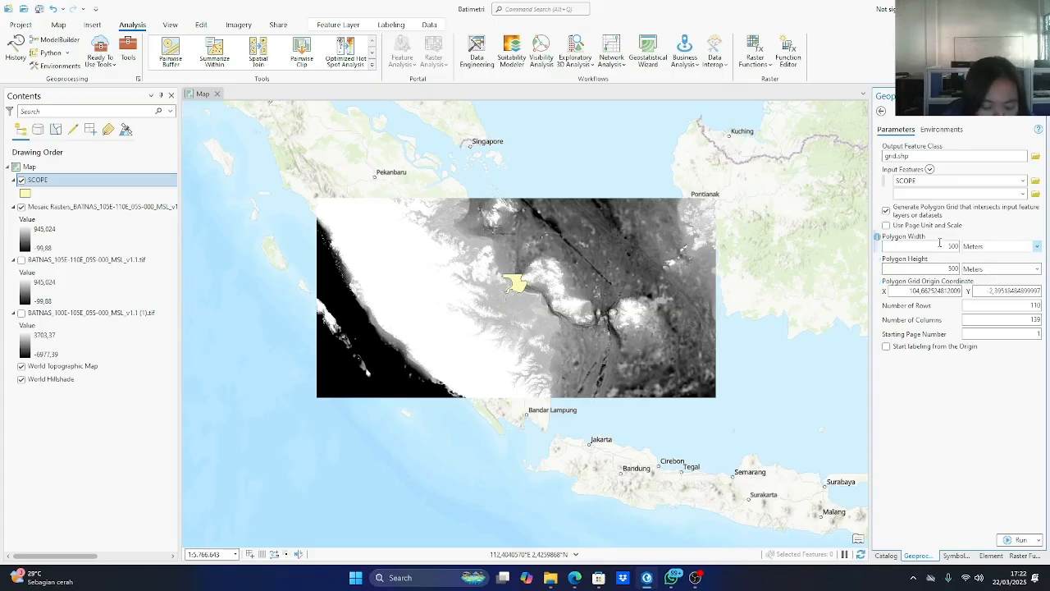
pyautogui.click(1014, 539)
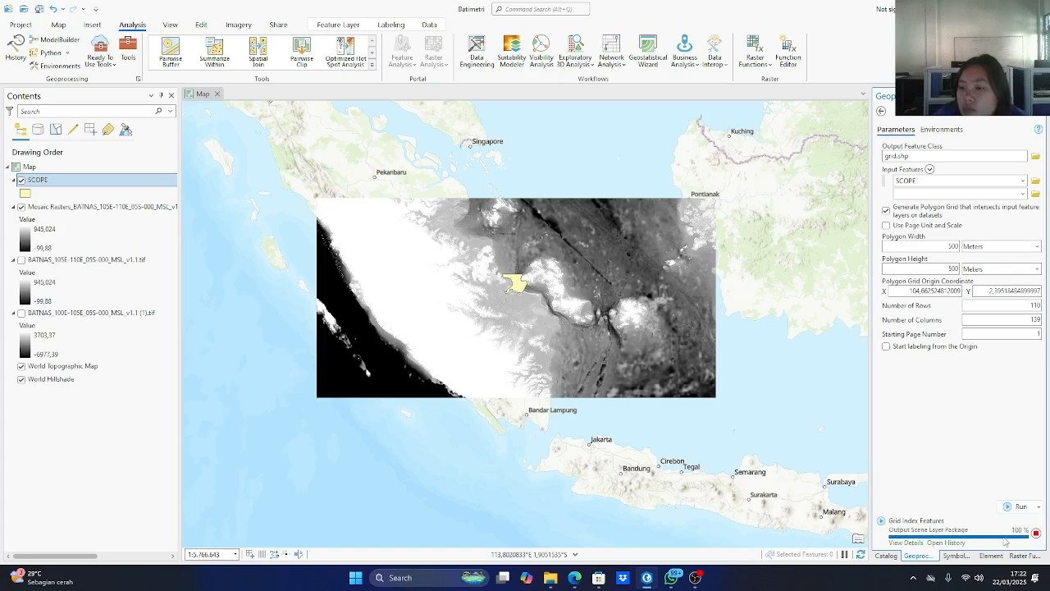
pyautogui.moveTo(995, 535)
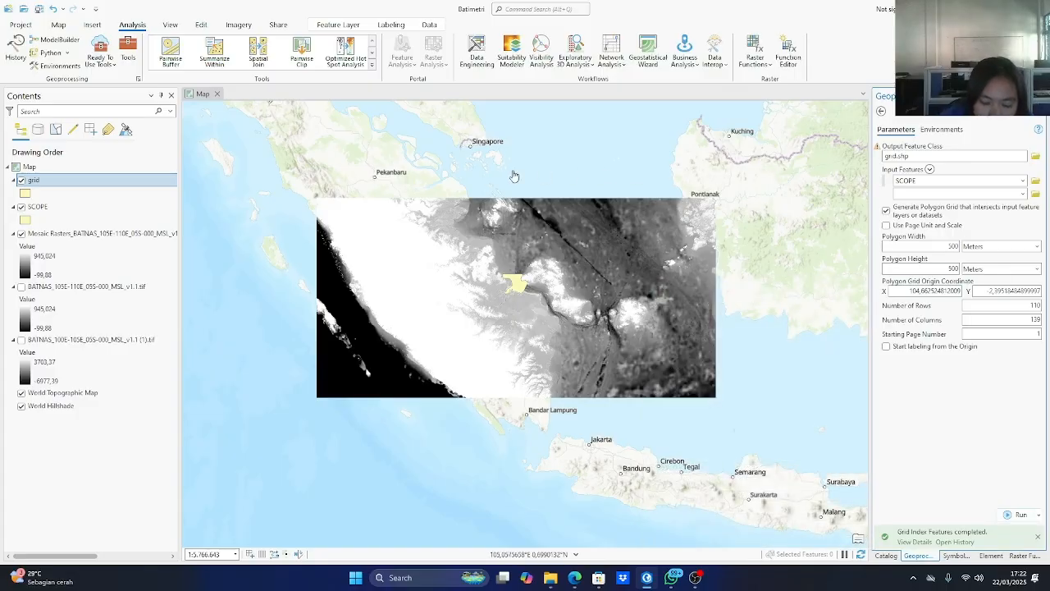
# Search the geoprocessing tools for Feature Vertices To Points, open it and choose grid as the input features.
pyautogui.click(128, 51)
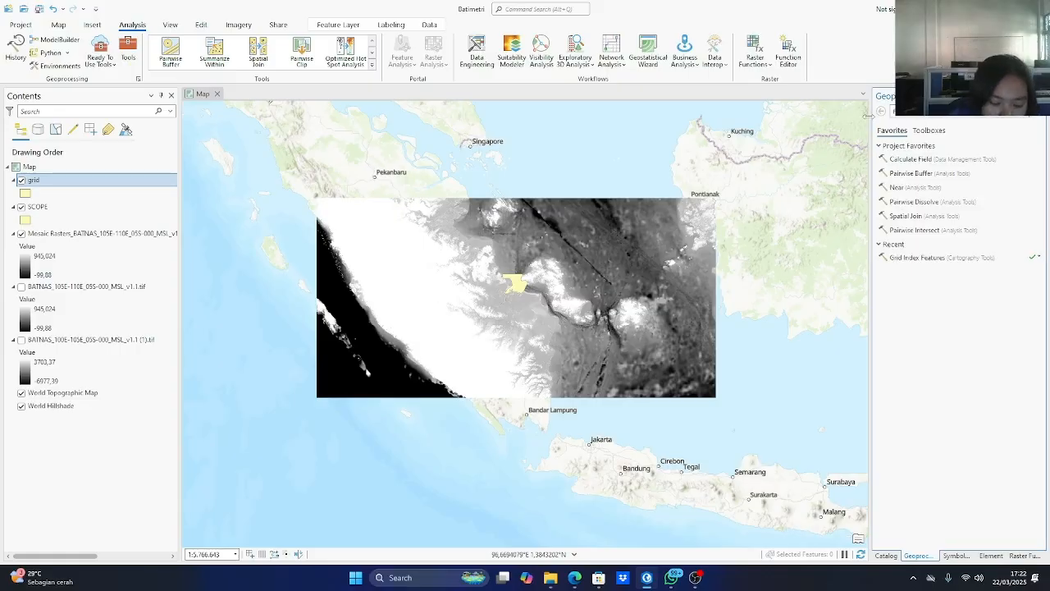
pyautogui.write('feature ver')
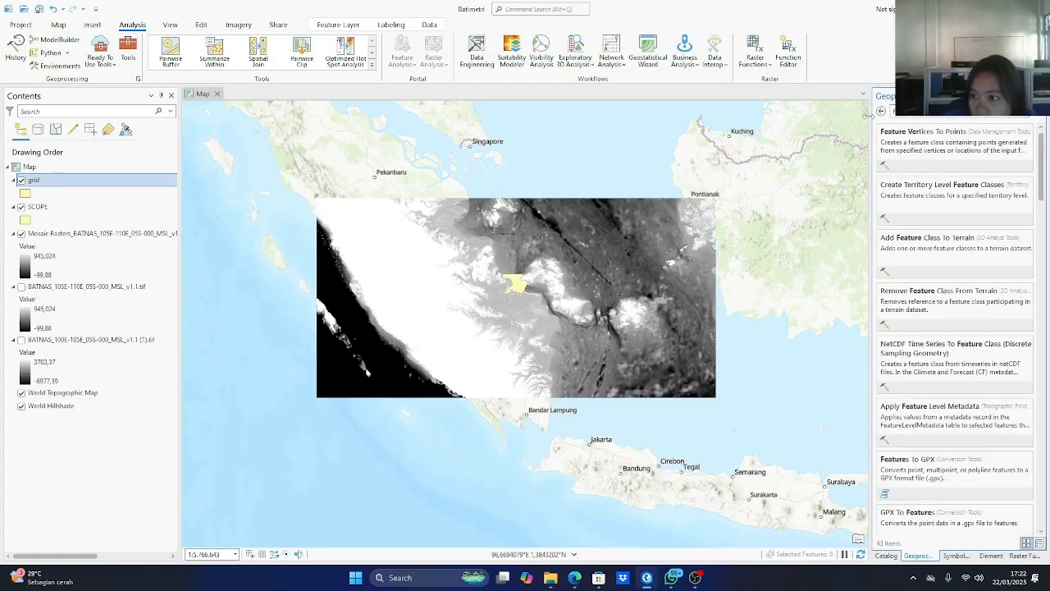
pyautogui.click(946, 141)
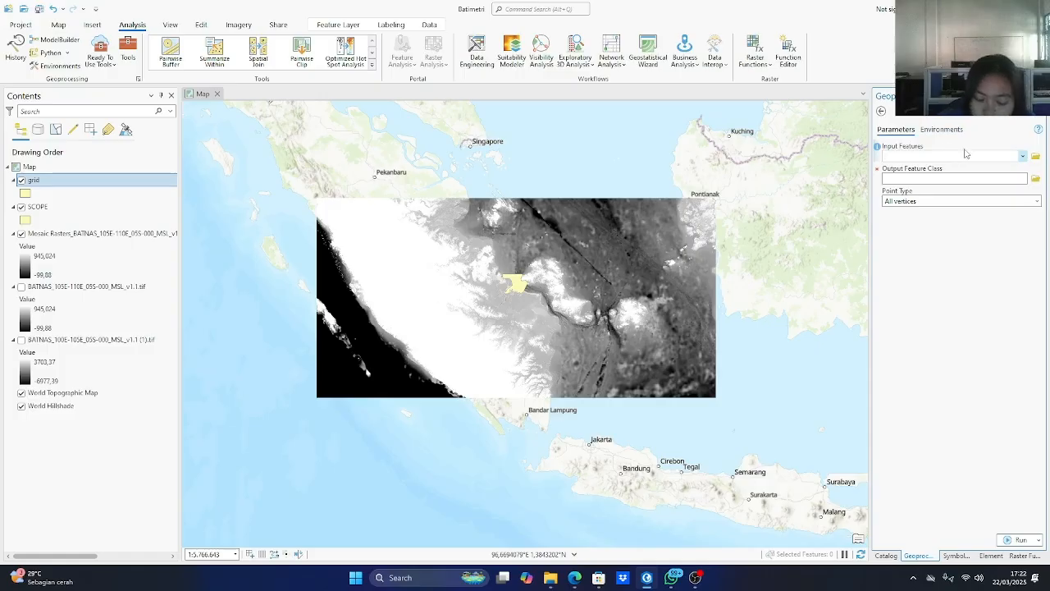
pyautogui.click(1019, 156)
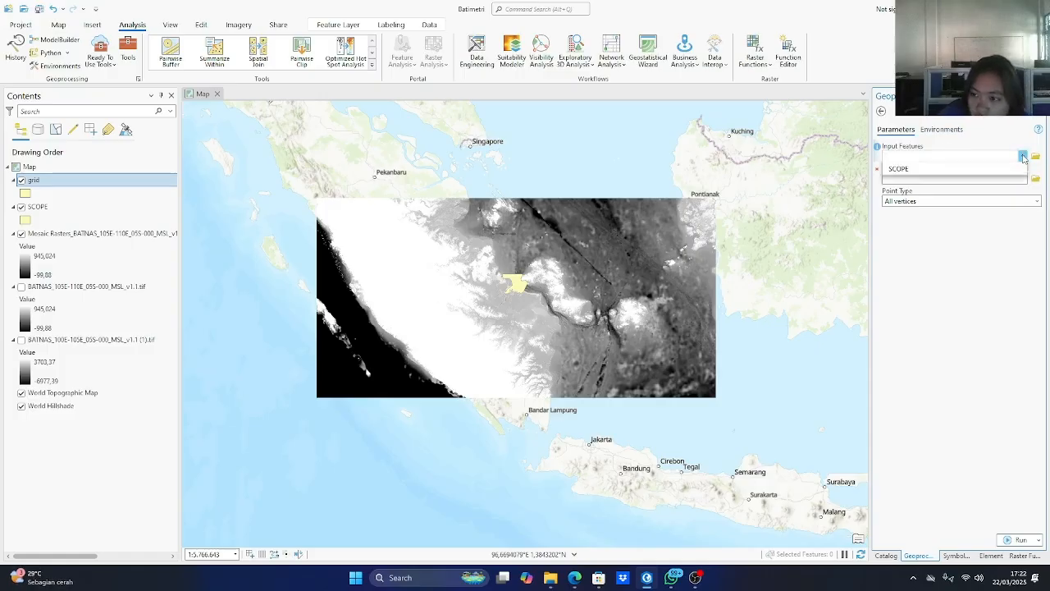
pyautogui.click(894, 167)
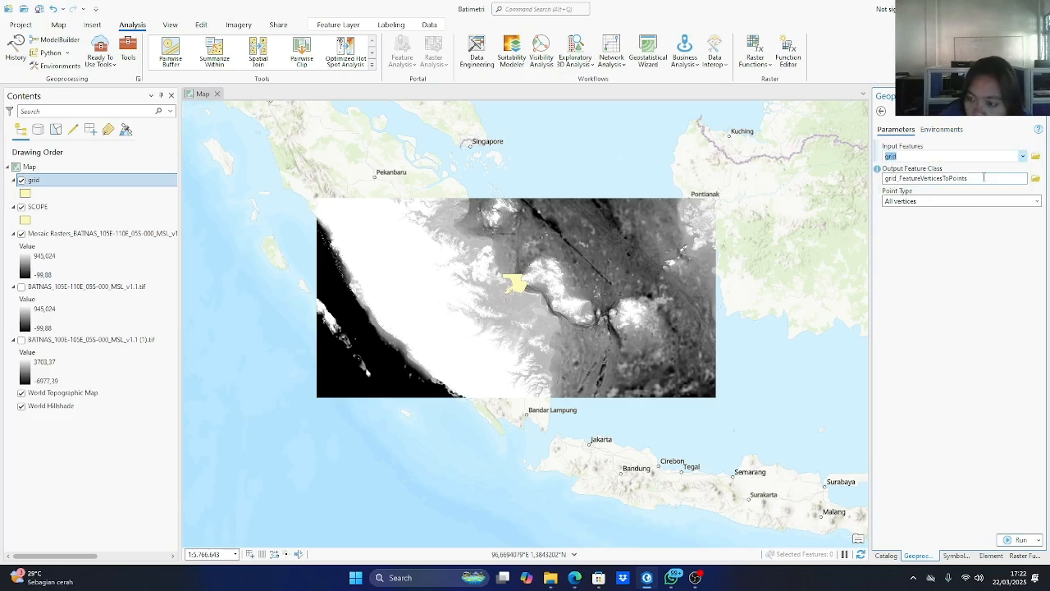
pyautogui.click(1036, 178)
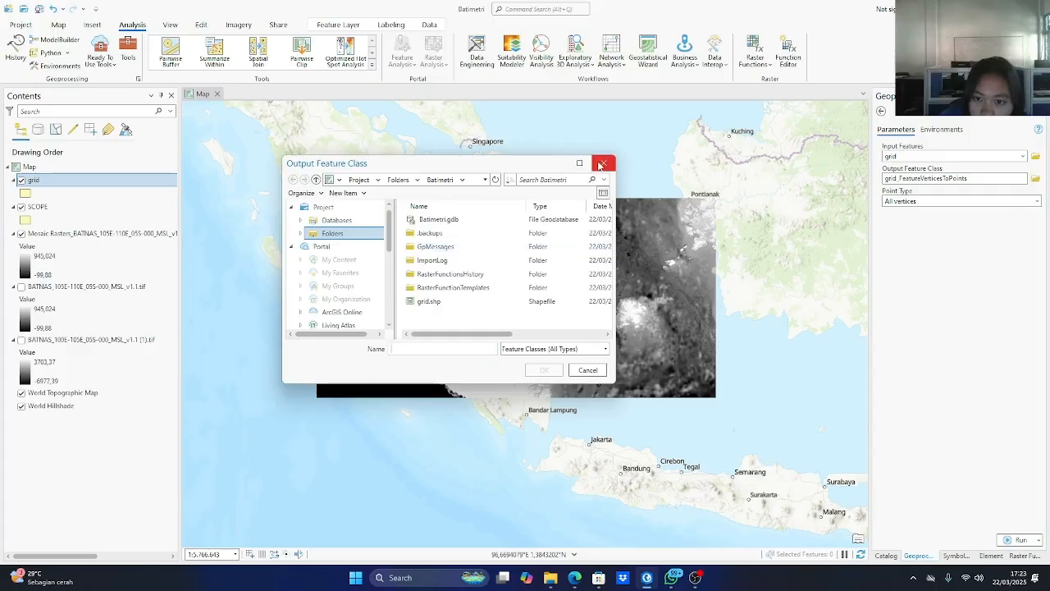
pyautogui.click(603, 164)
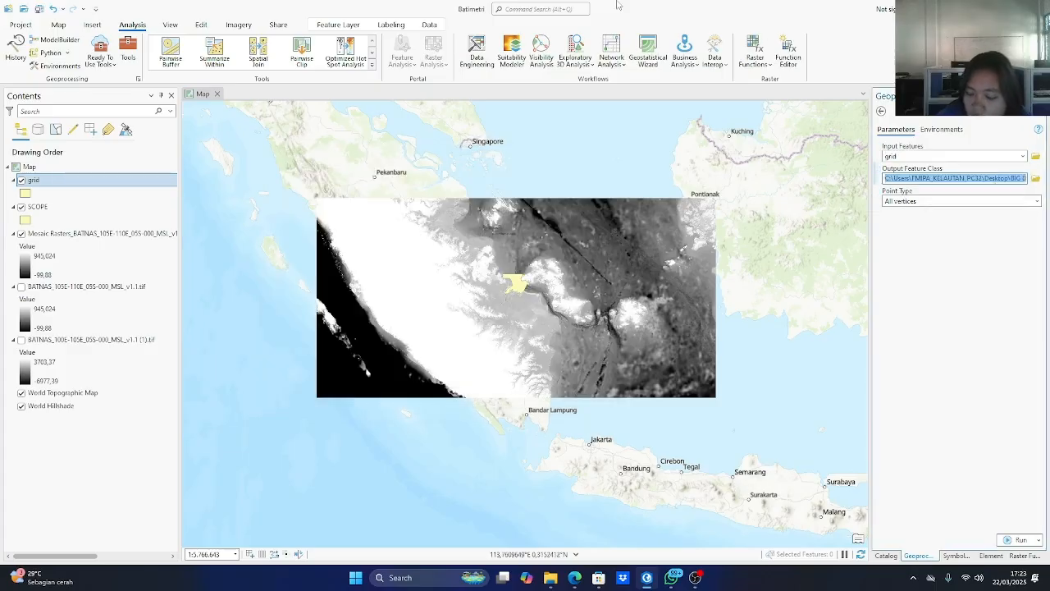
pyautogui.press('BackSpace')
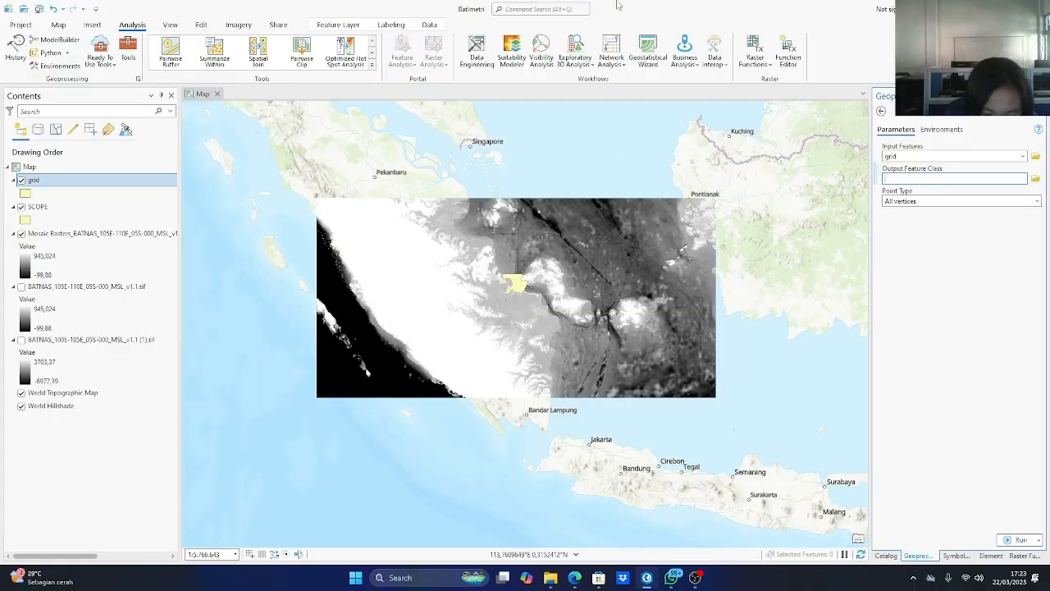
pyautogui.click(1006, 263)
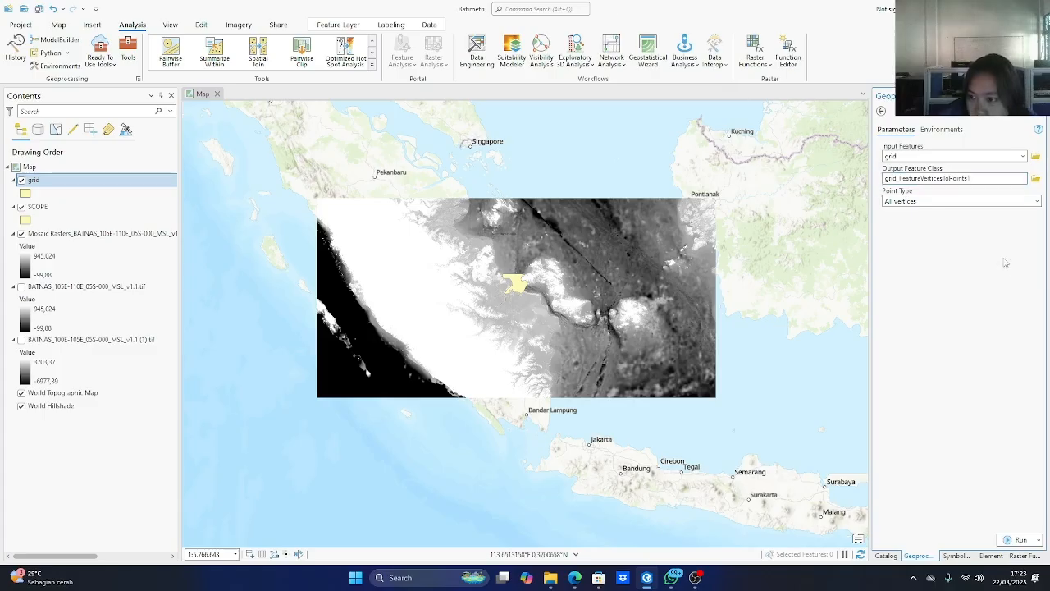
pyautogui.click(1036, 179)
pyautogui.doubleClick(459, 233)
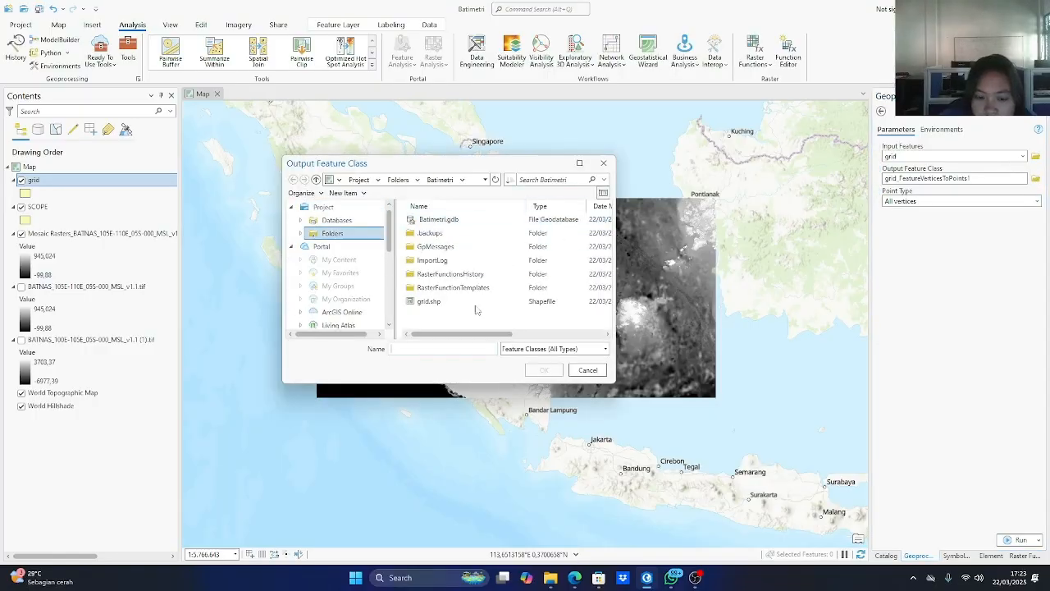
pyautogui.click(603, 162)
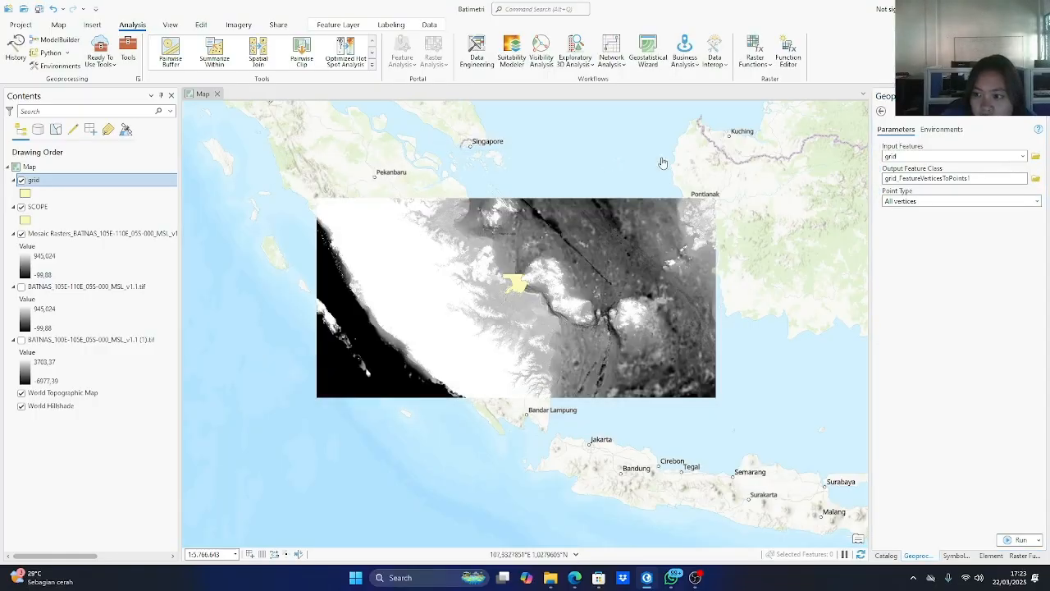
pyautogui.click(1035, 179)
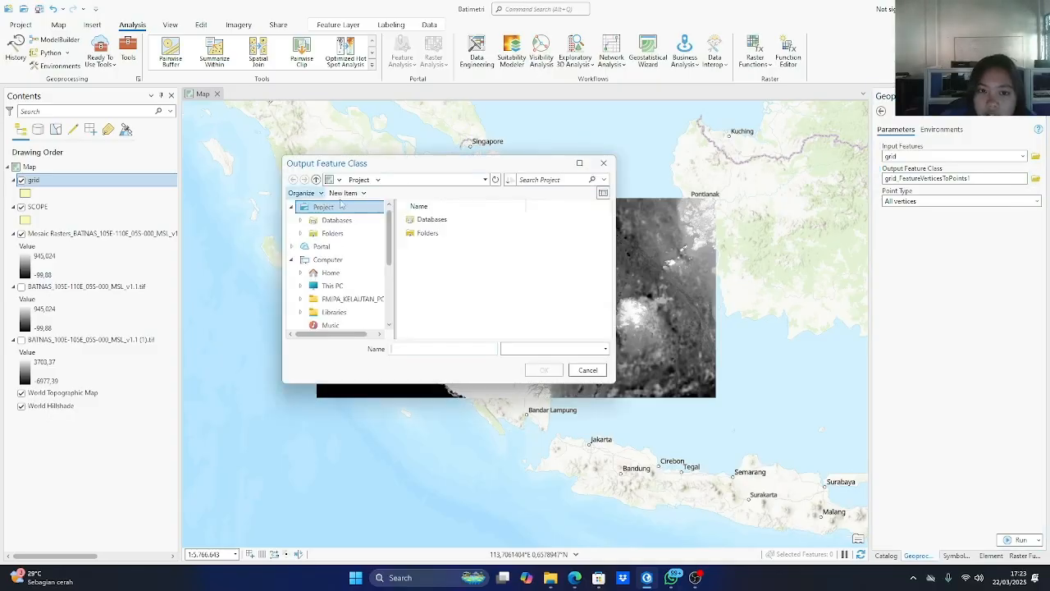
pyautogui.click(604, 163)
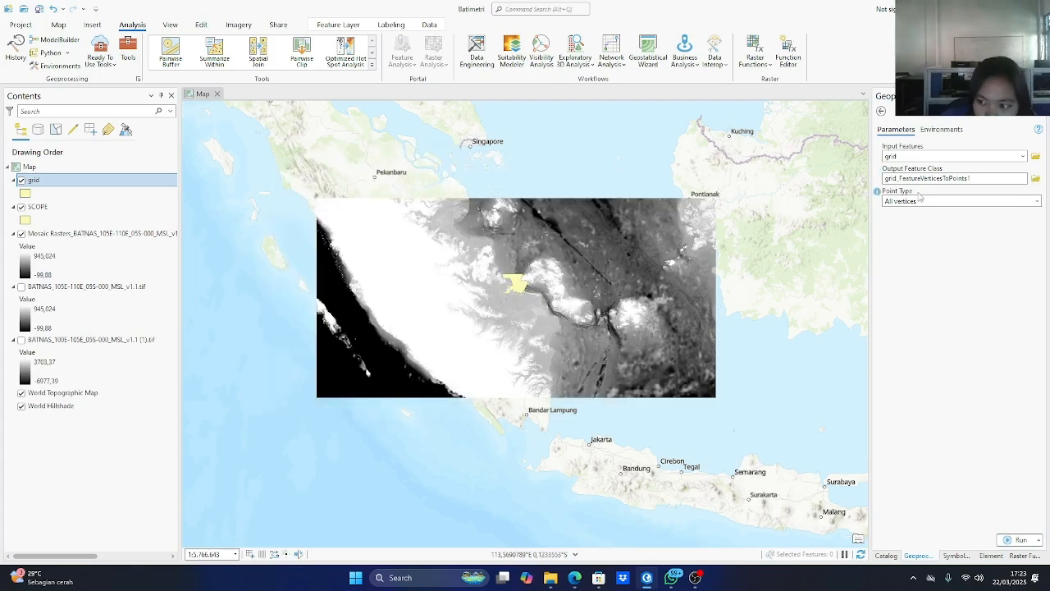
# Set the point type to Start vertex and run Feature Vertices To Points on the grid.
pyautogui.click(955, 200)
pyautogui.click(1036, 201)
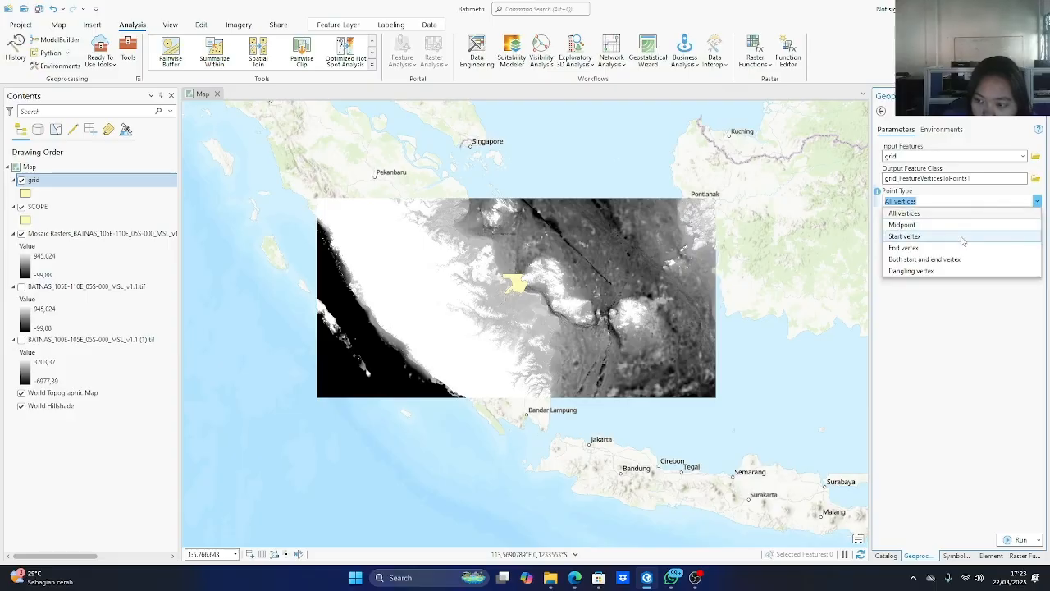
pyautogui.click(962, 238)
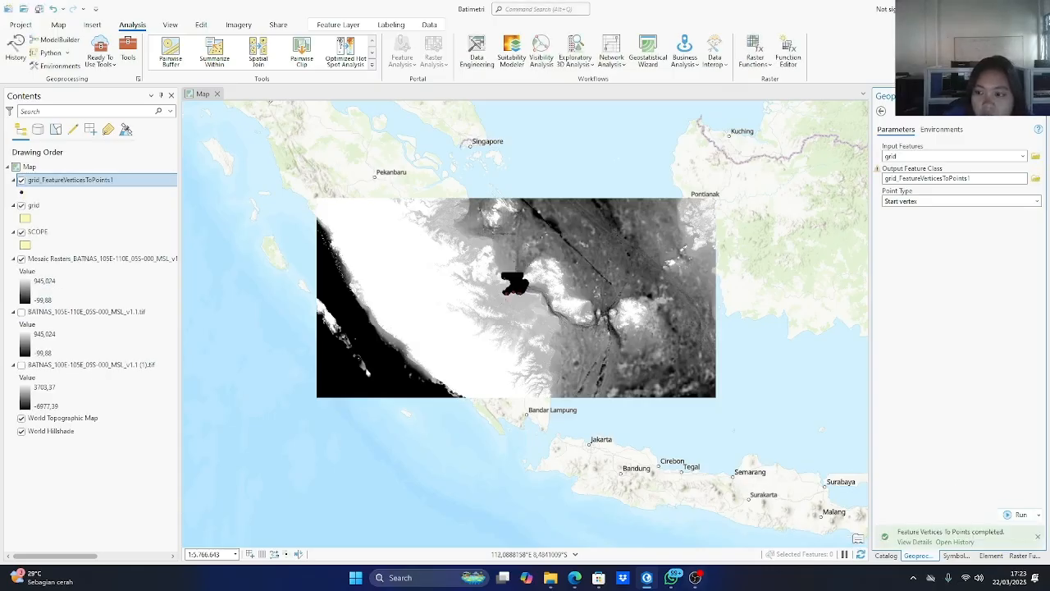
pyautogui.scroll(5, 547, 316)
pyautogui.moveTo(269, 178); pyautogui.dragTo(663, 421)
pyautogui.scroll(-4, 484, 277)
pyautogui.moveTo(438, 229); pyautogui.dragTo(485, 335)
pyautogui.scroll(2, 439, 293)
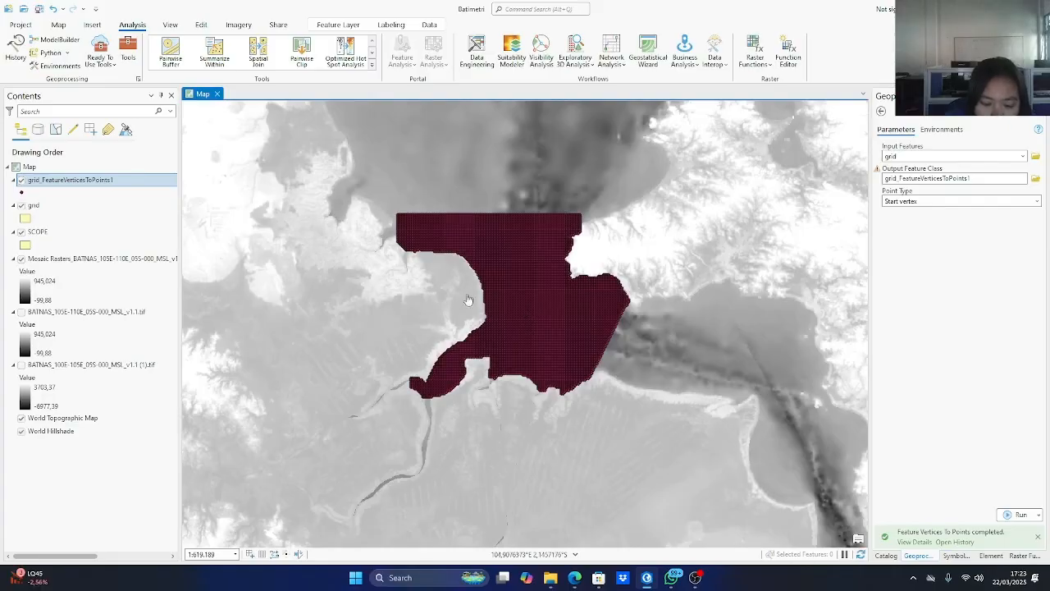
# Search the geoprocessing tools for Add Surface Information and open the 3D Analyst version.
pyautogui.click(128, 51)
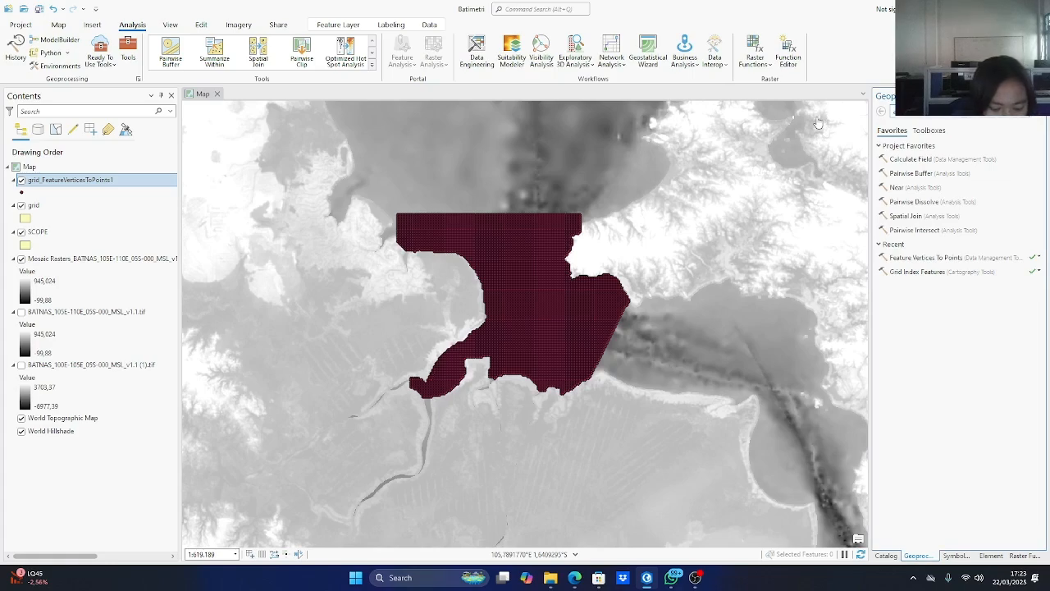
pyautogui.write('add')
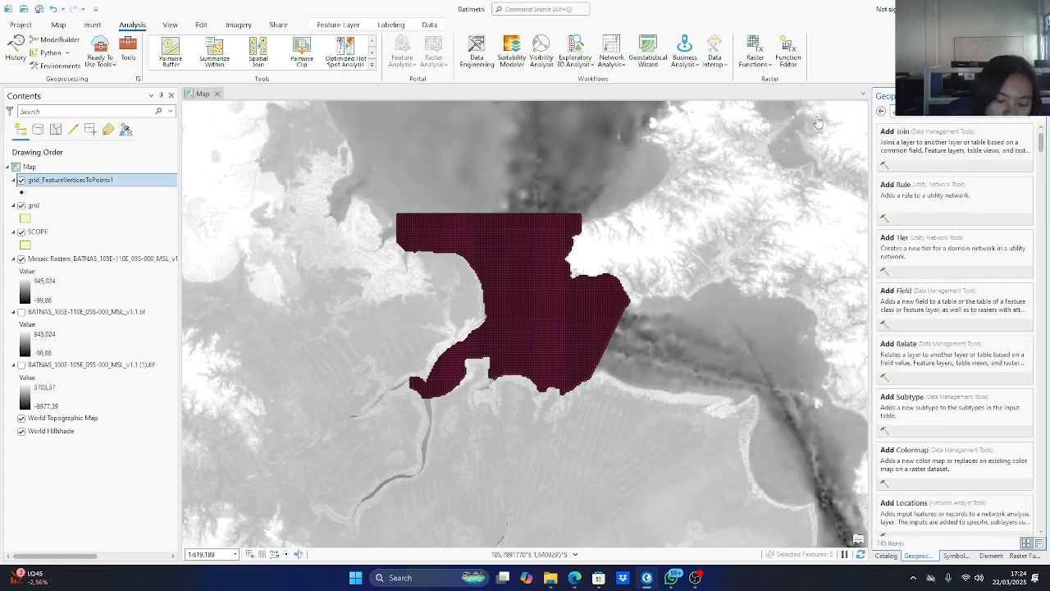
pyautogui.write(' surfa')
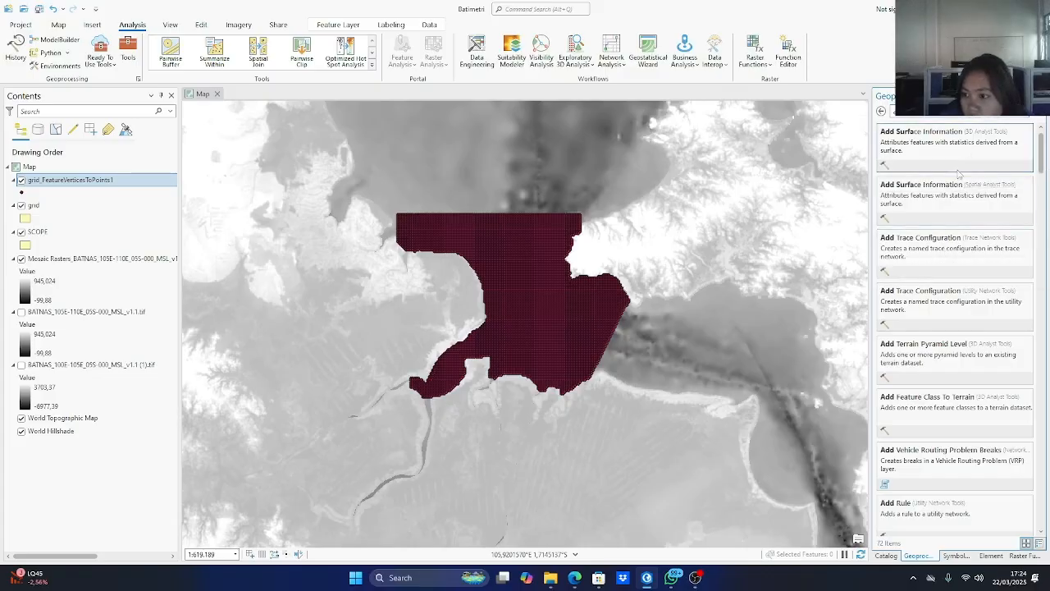
pyautogui.click(917, 195)
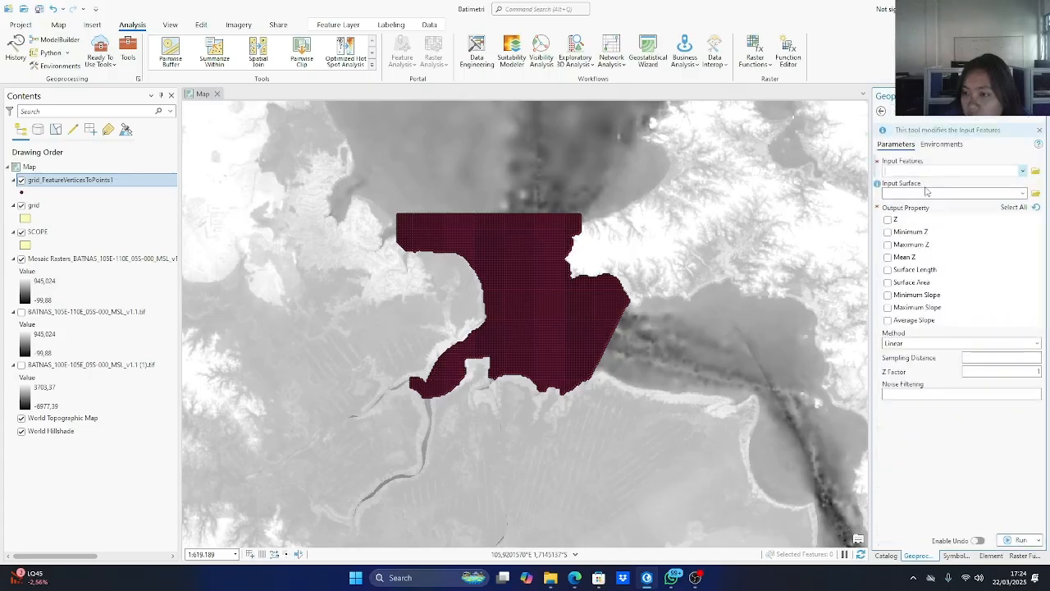
pyautogui.click(882, 111)
pyautogui.click(916, 145)
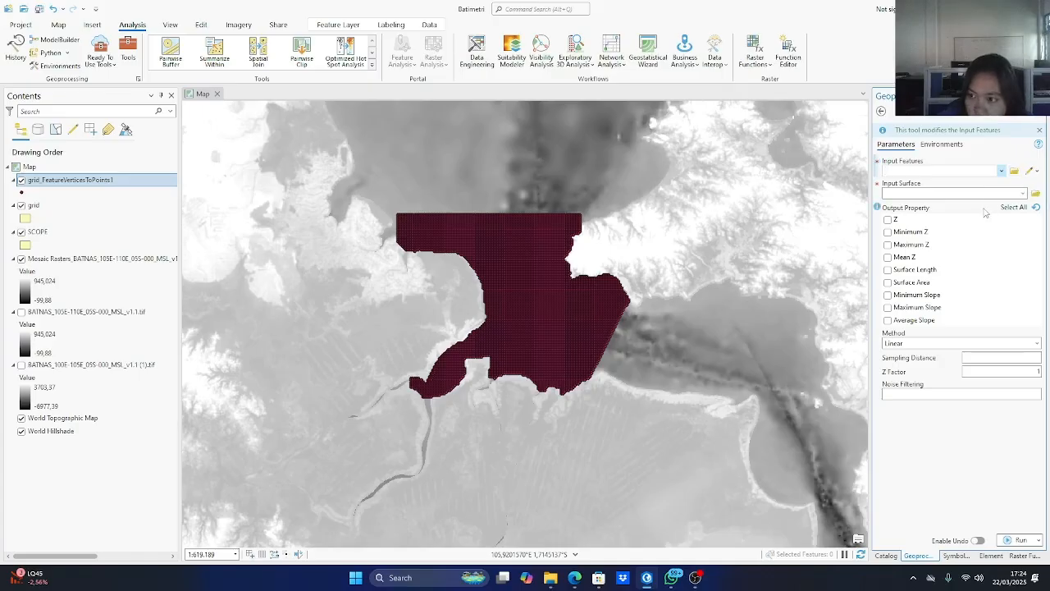
# Rename the grid_FeatureVerticesToPoints1 layer to depth.
pyautogui.click(1001, 170)
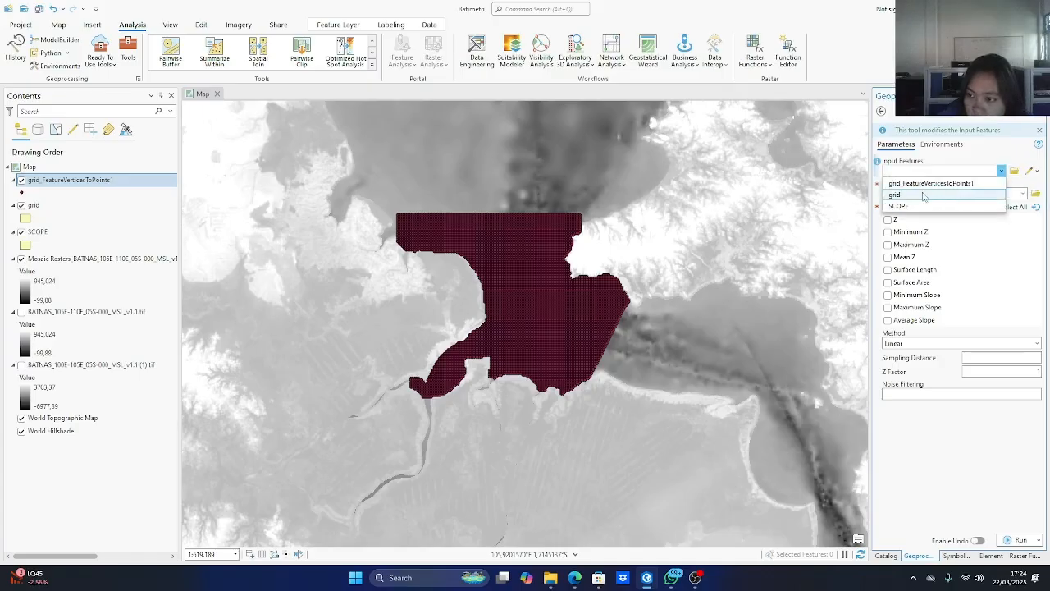
pyautogui.click(1001, 170)
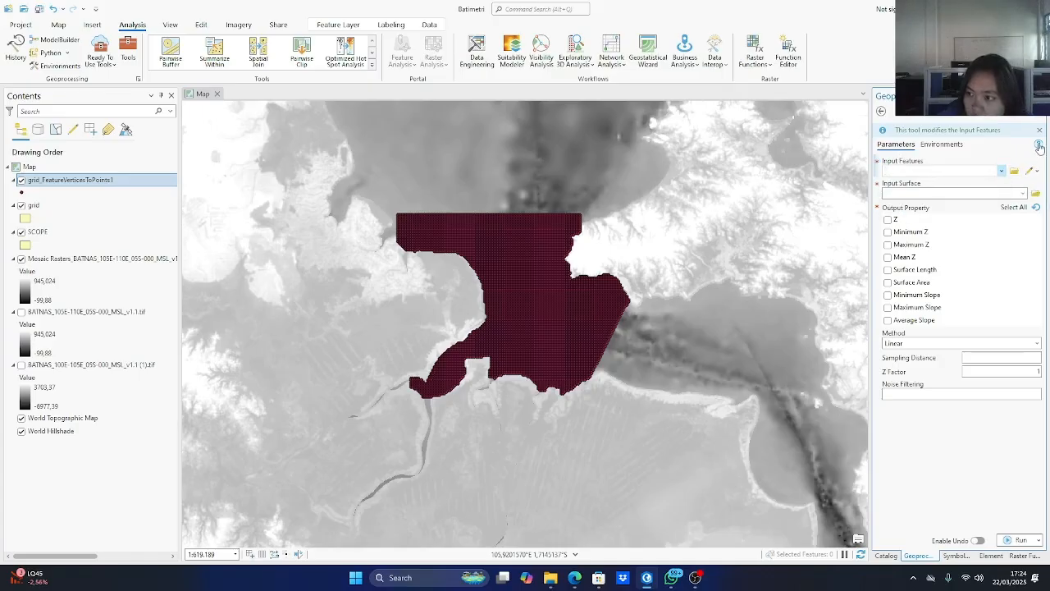
pyautogui.click(62, 181)
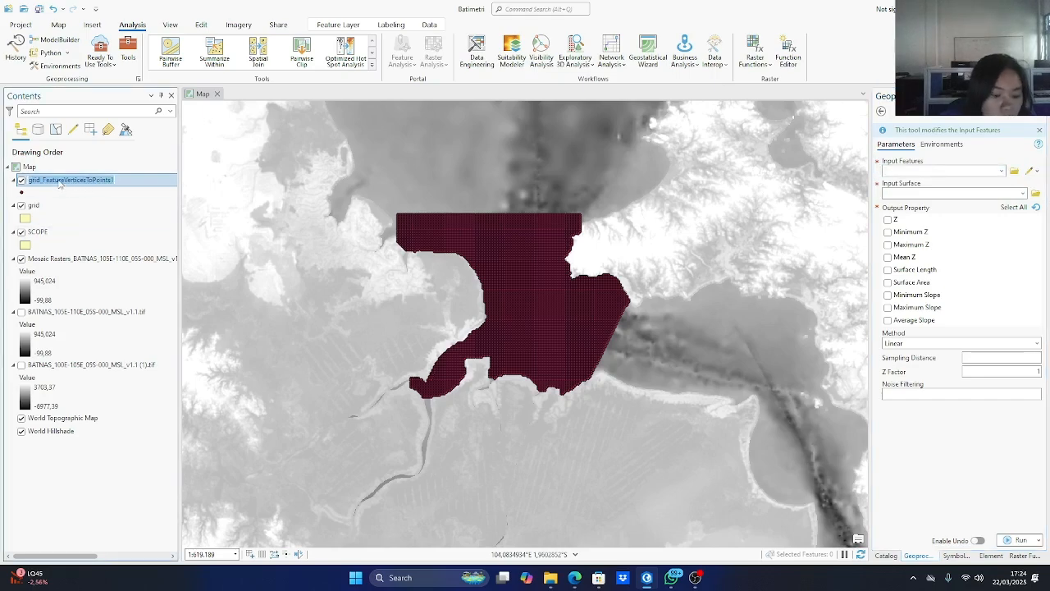
pyautogui.write('depth')
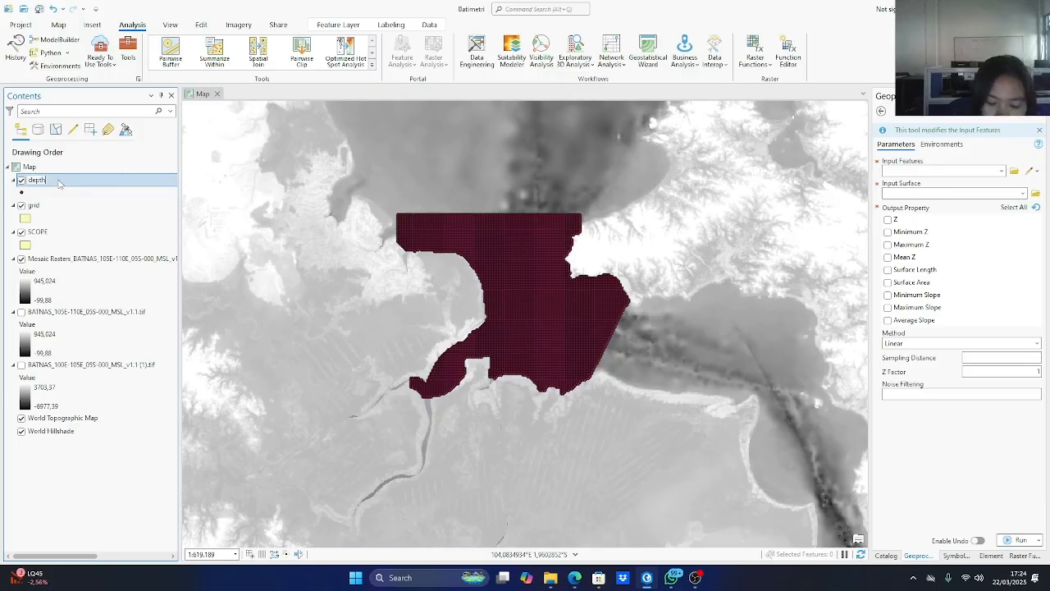
pyautogui.press('Return')
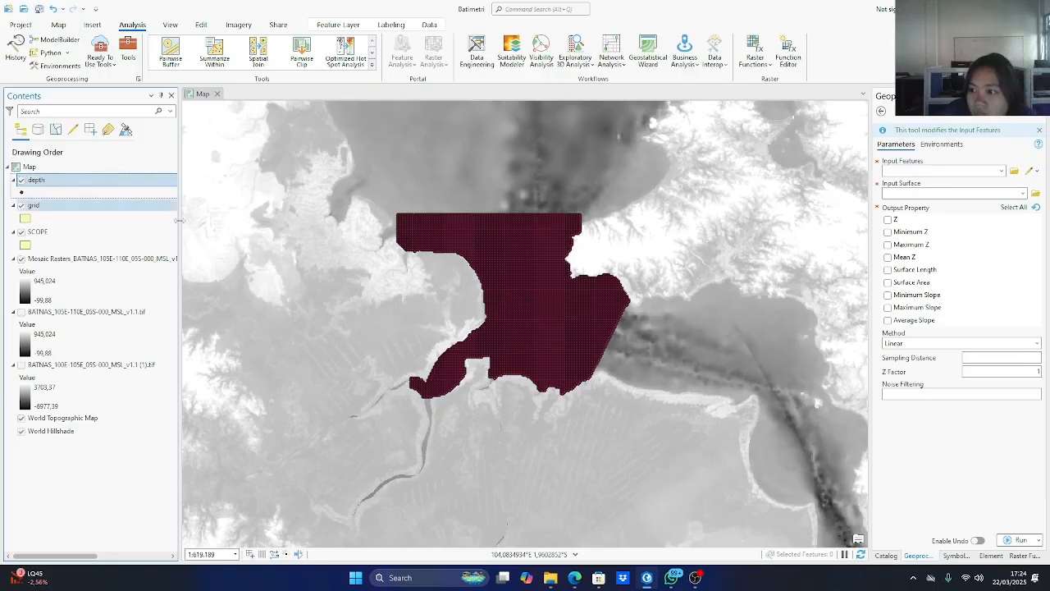
# Run Add Surface Information on the depth layer, with the mosaic raster as input surface and Z as output property.
pyautogui.click(1002, 170)
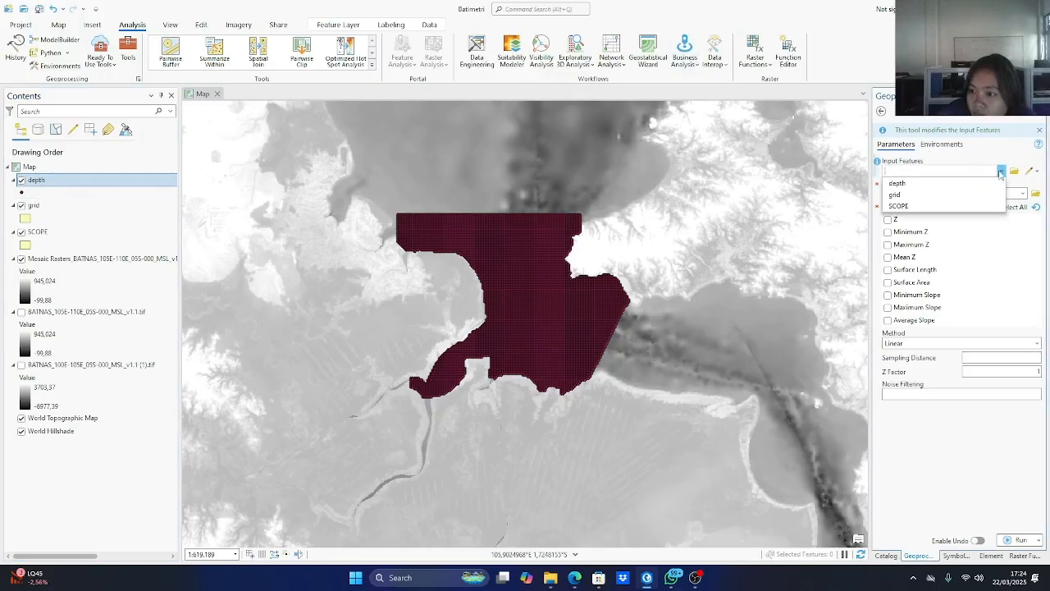
pyautogui.click(934, 184)
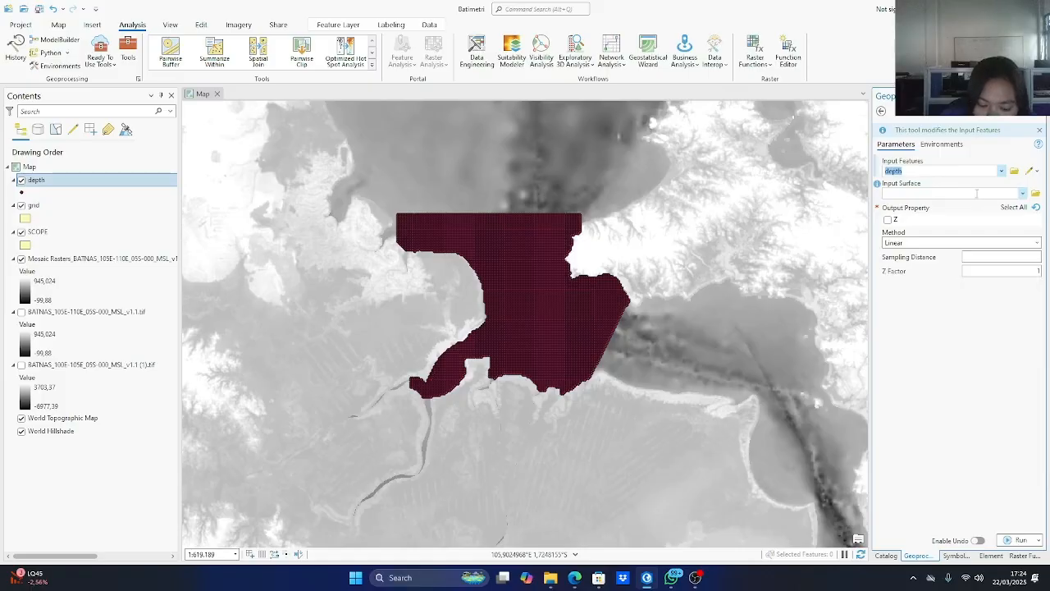
pyautogui.click(1022, 192)
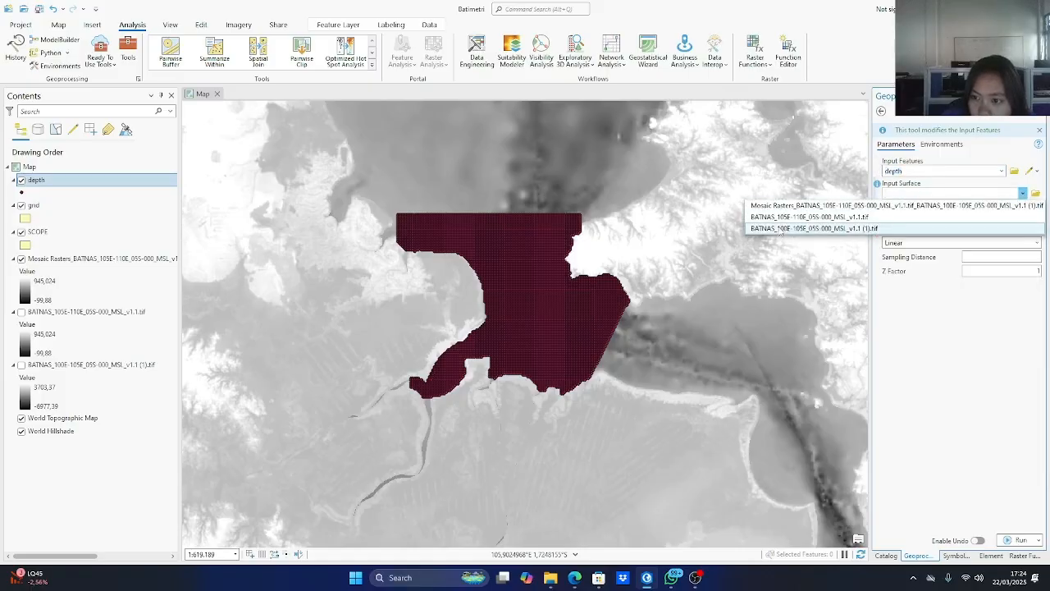
pyautogui.click(806, 206)
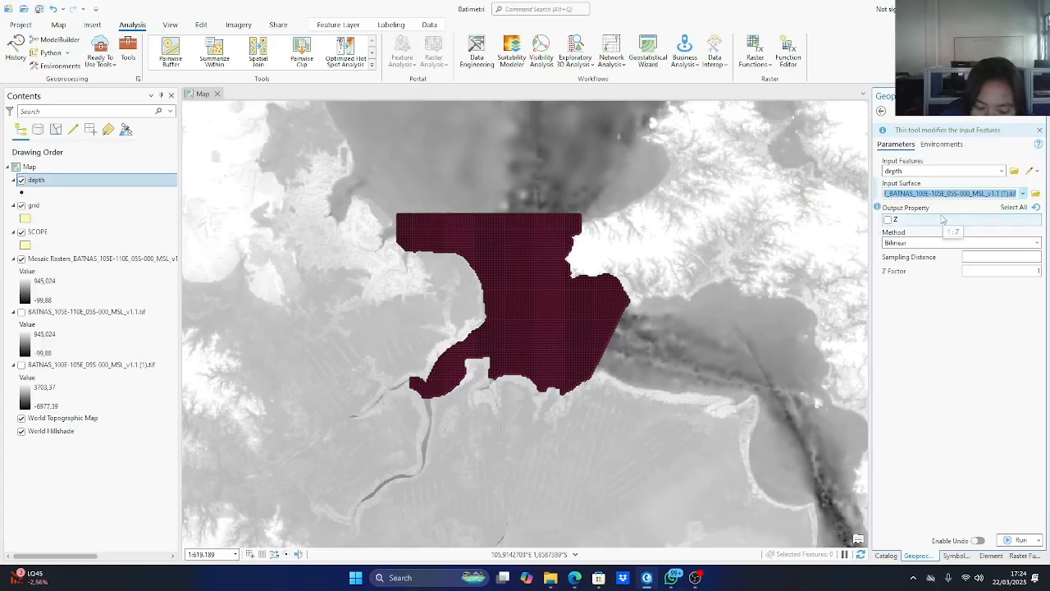
pyautogui.click(899, 221)
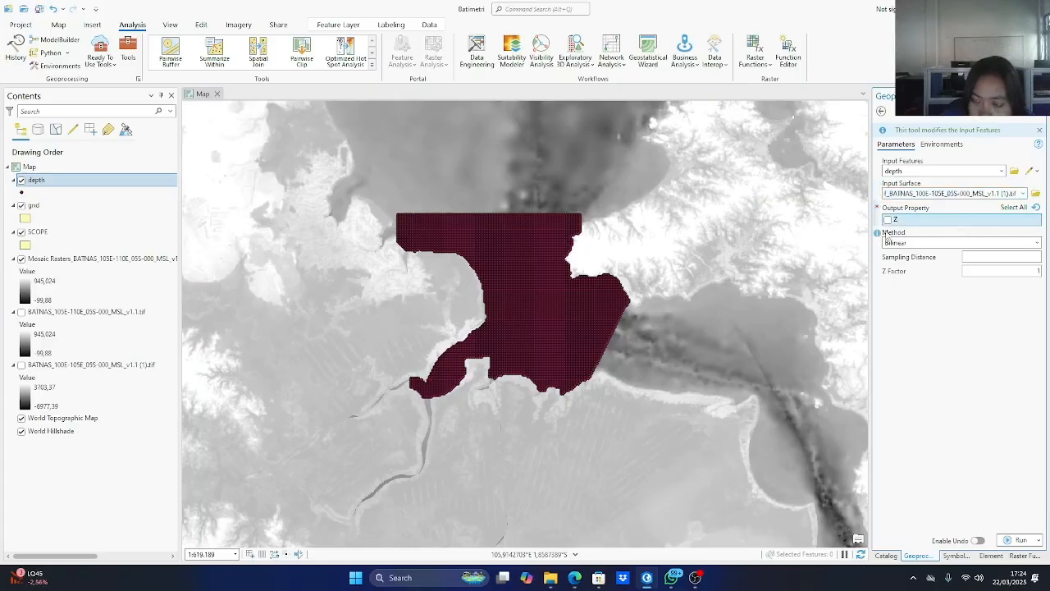
pyautogui.click(887, 220)
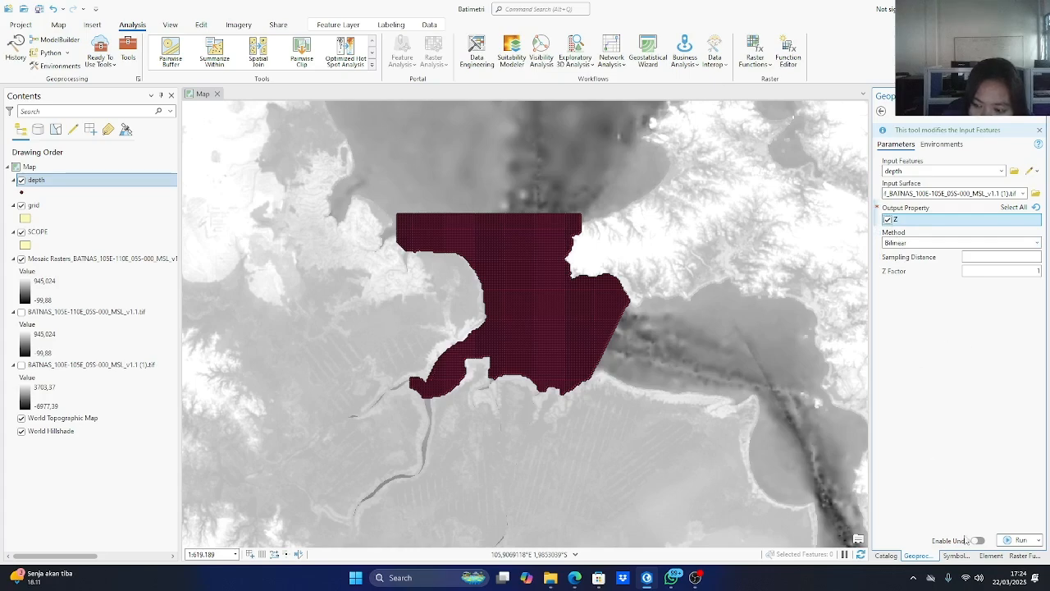
pyautogui.click(1017, 539)
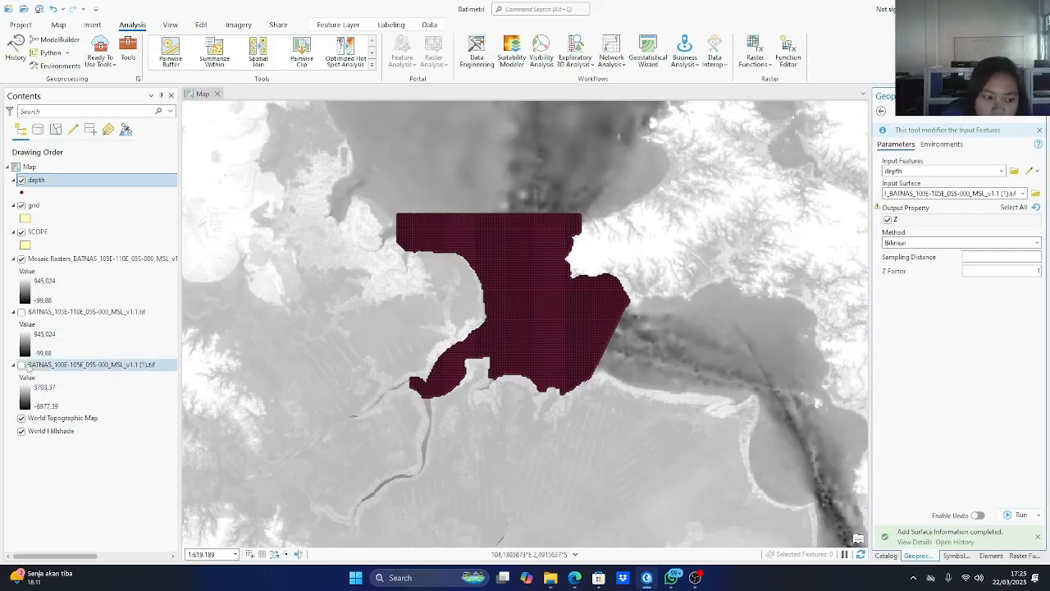
pyautogui.click(26, 167)
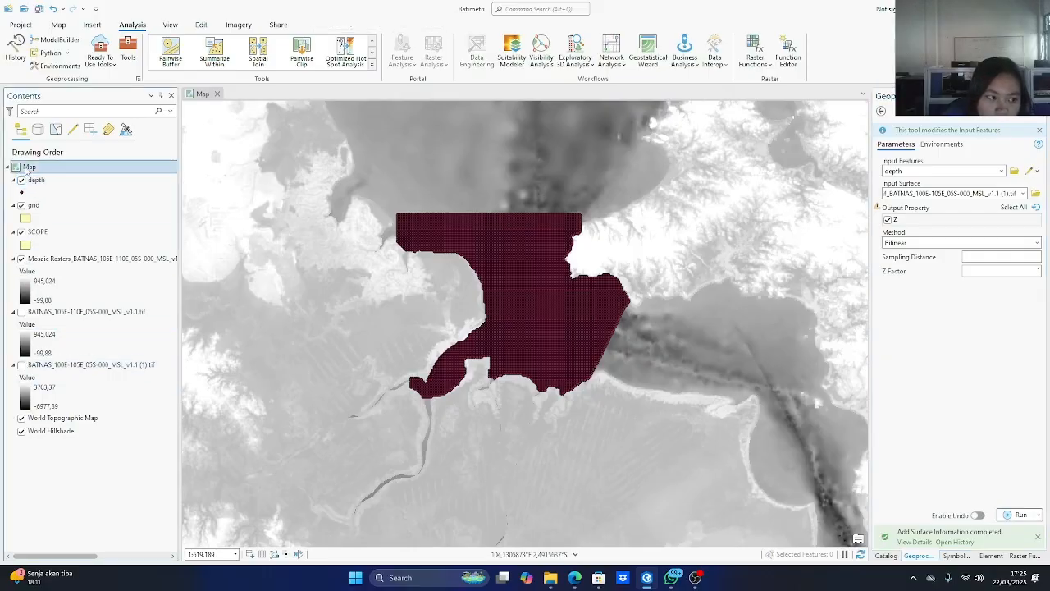
pyautogui.rightClick(26, 170)
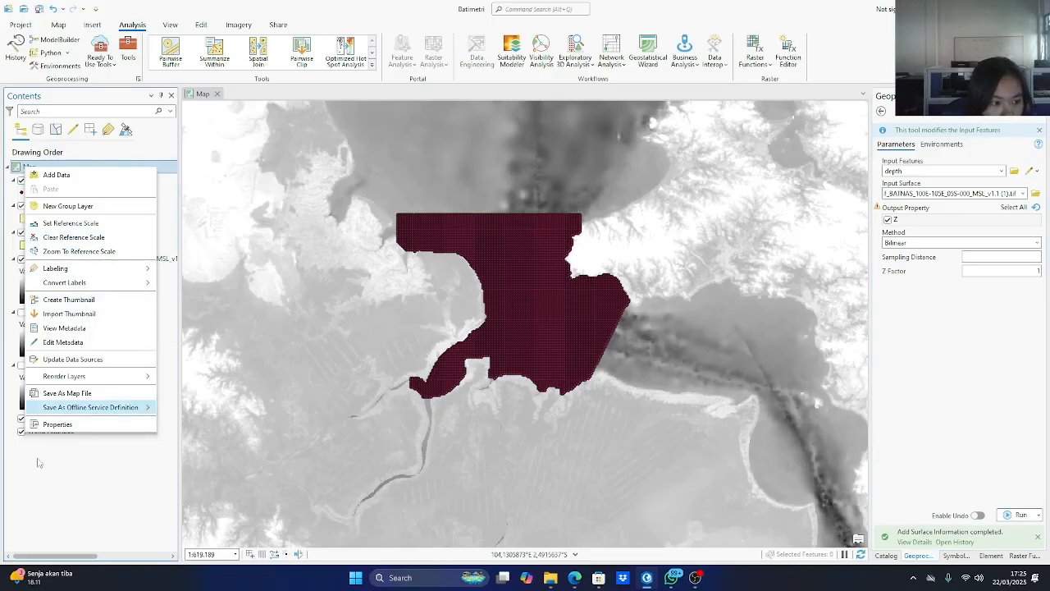
pyautogui.click(39, 486)
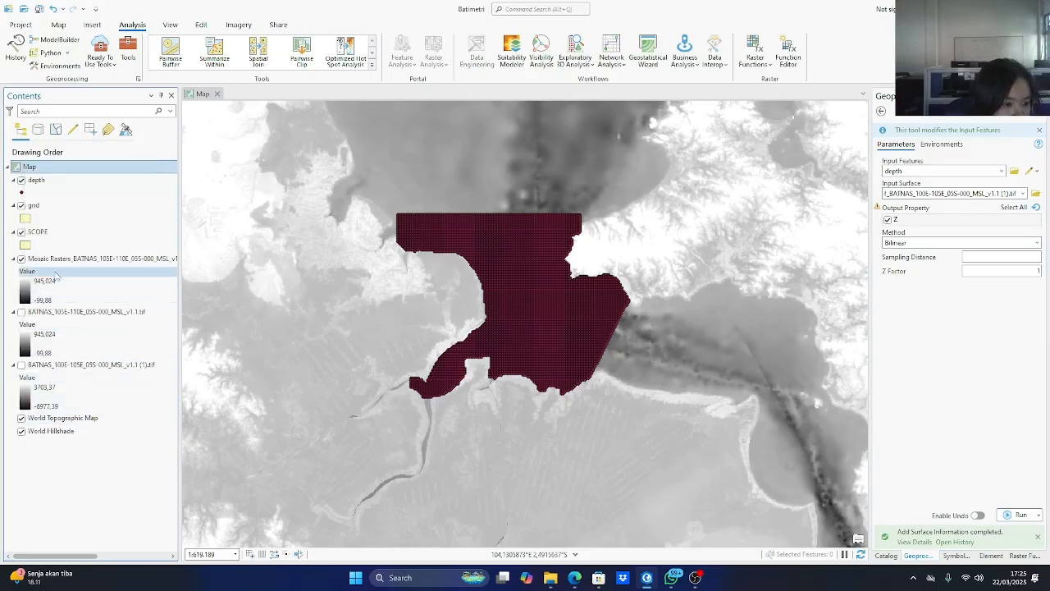
pyautogui.rightClick(46, 167)
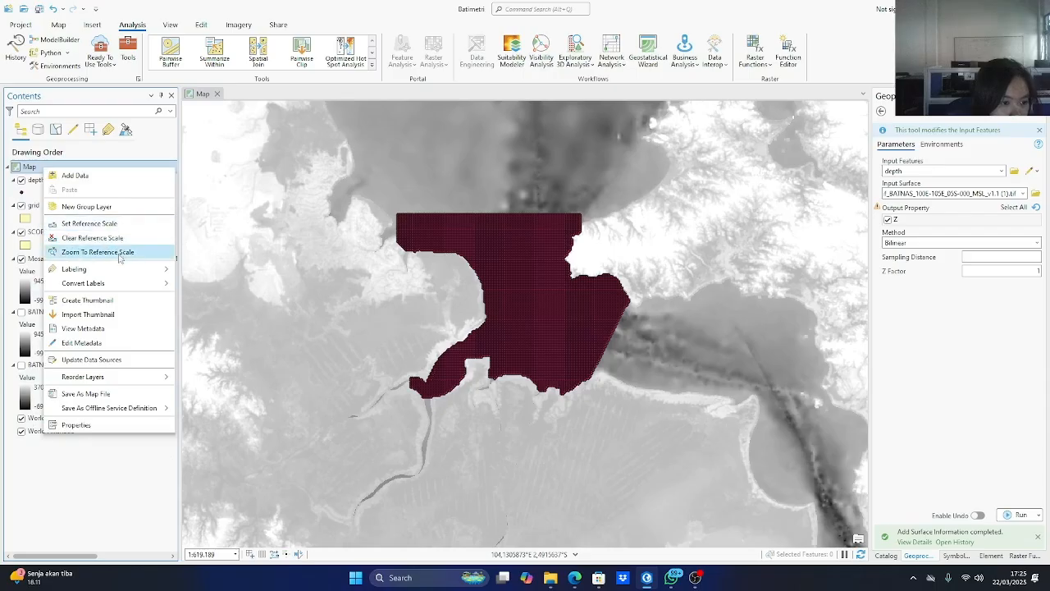
pyautogui.click(66, 460)
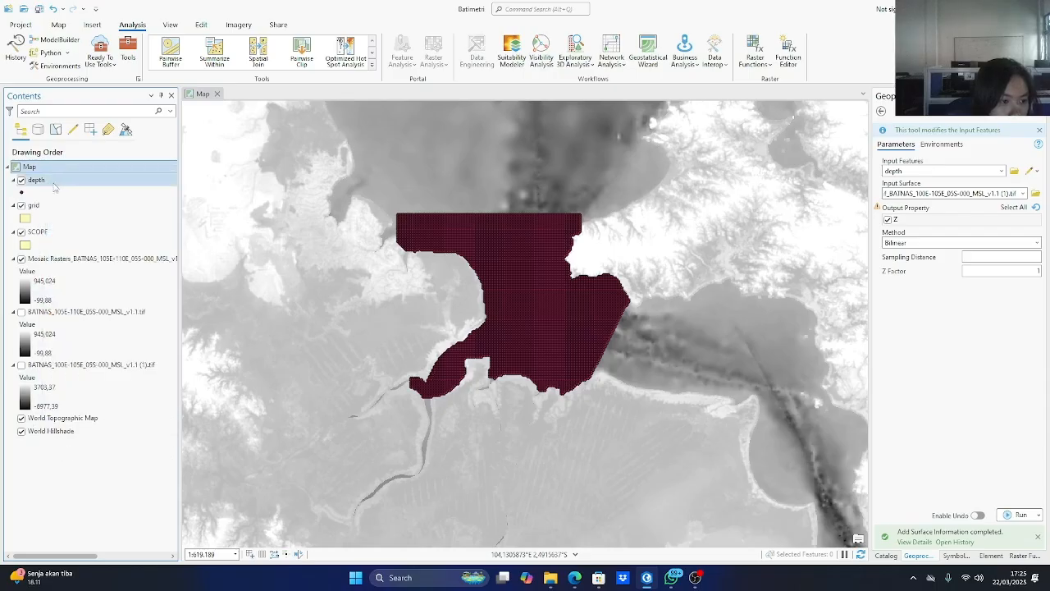
pyautogui.click(34, 205)
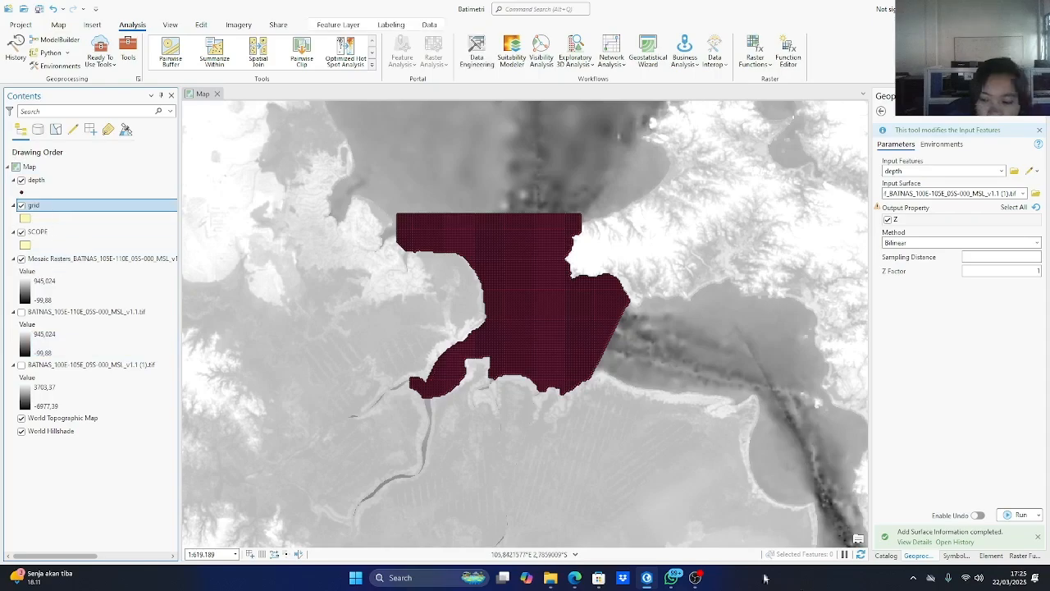
pyautogui.click(671, 577)
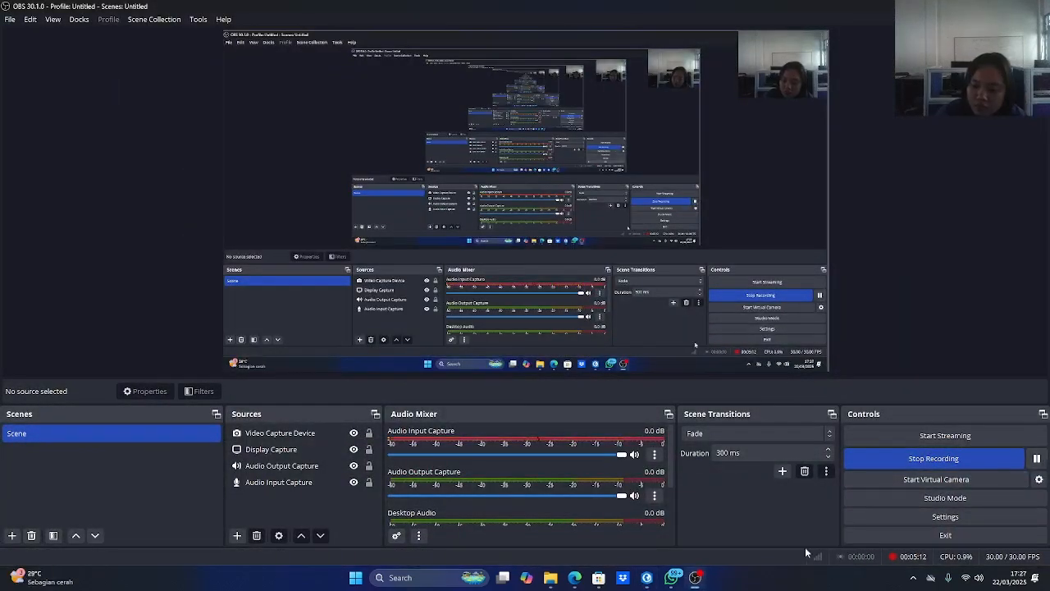
pyautogui.click(646, 578)
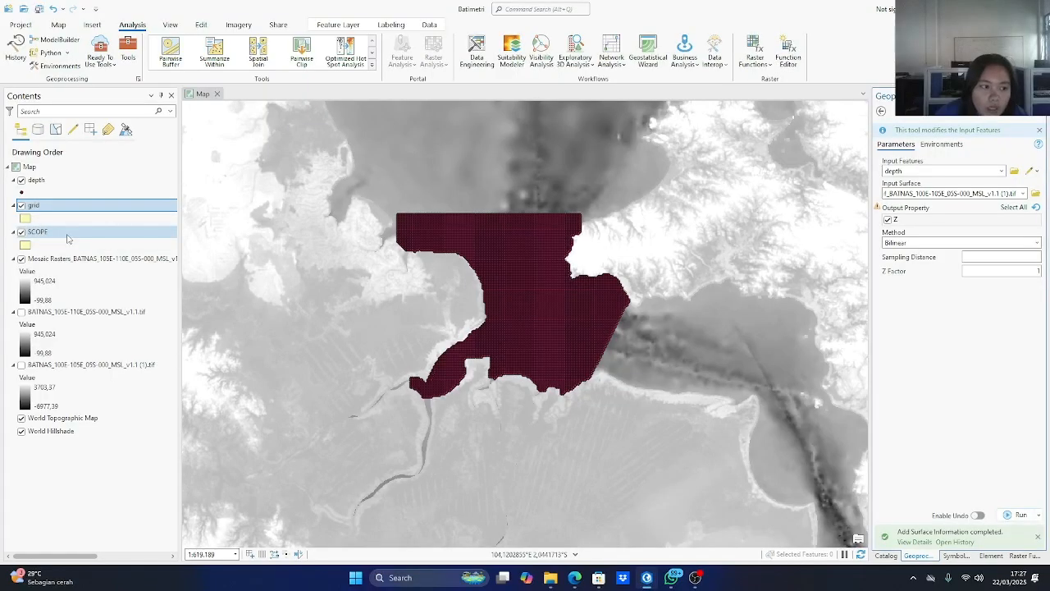
# Open the attribute table of the depth layer.
pyautogui.click(70, 182)
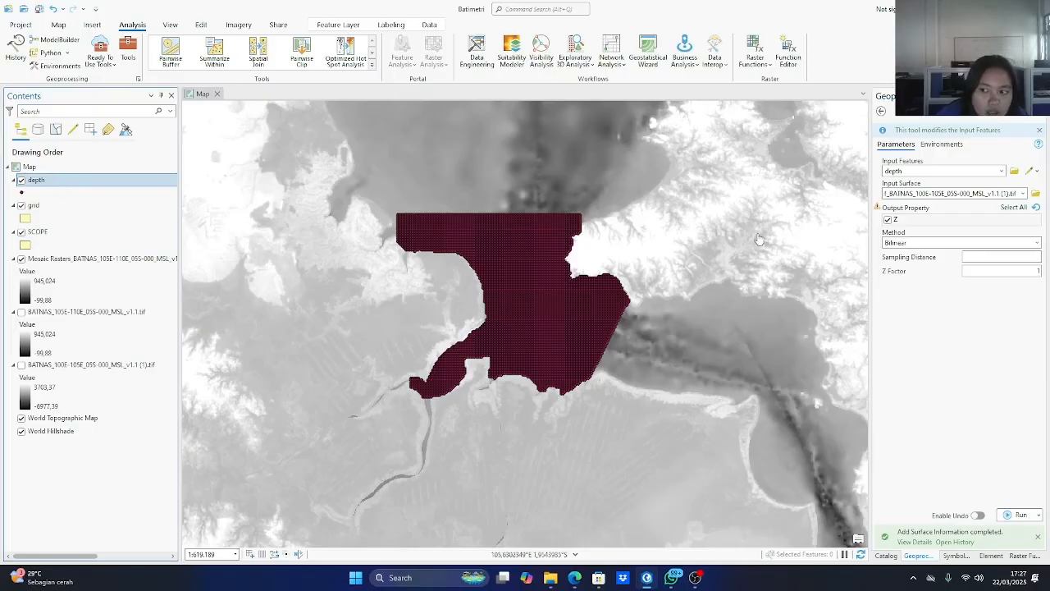
pyautogui.rightClick(55, 182)
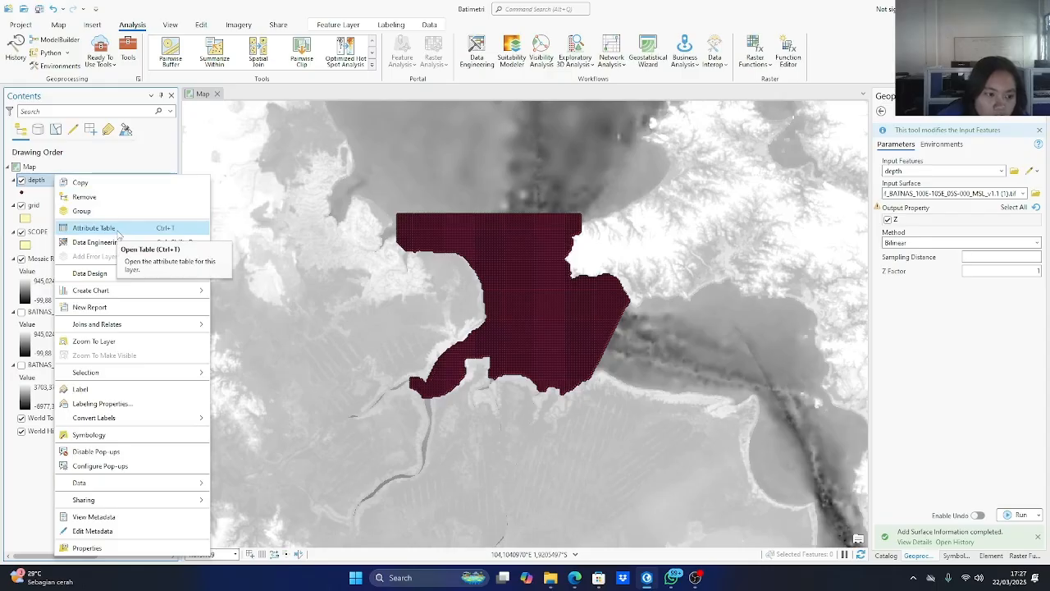
pyautogui.click(94, 228)
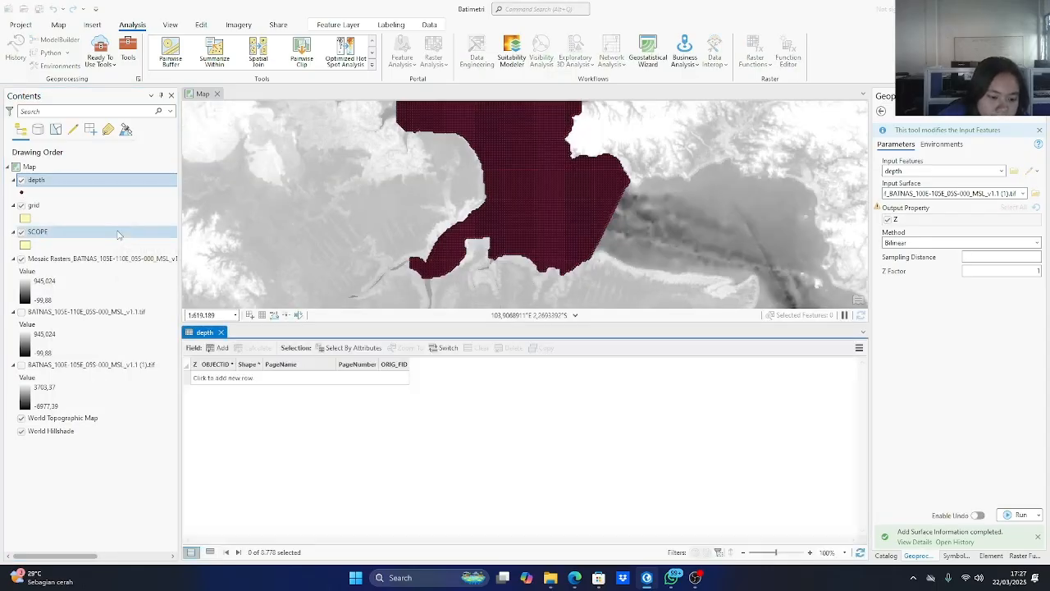
# Select the depth points by attributes, using a new selection where Z is greater than or equal to 0.
pyautogui.click(340, 351)
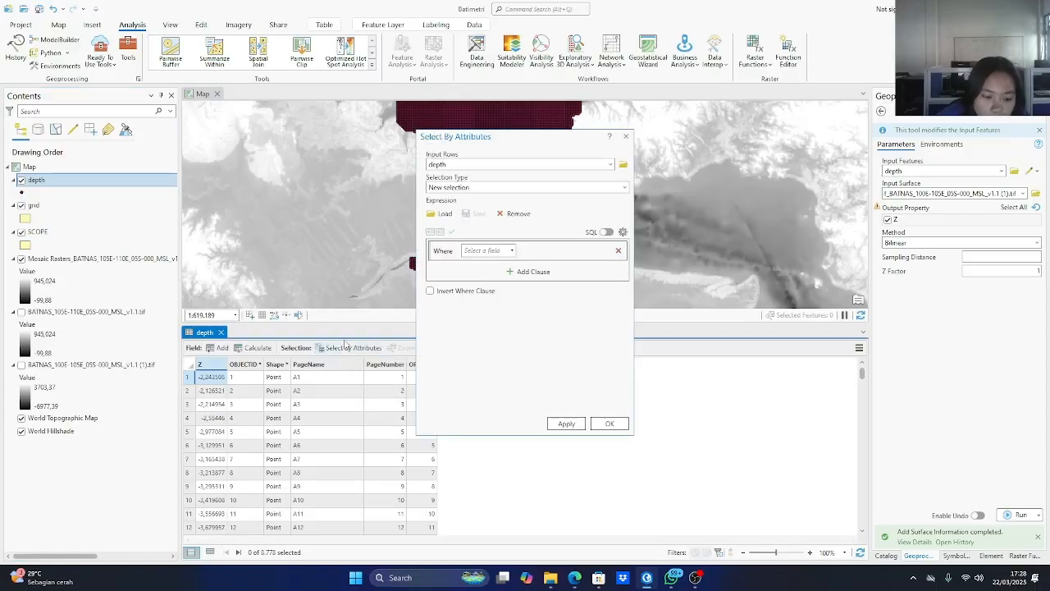
pyautogui.click(511, 251)
pyautogui.click(470, 263)
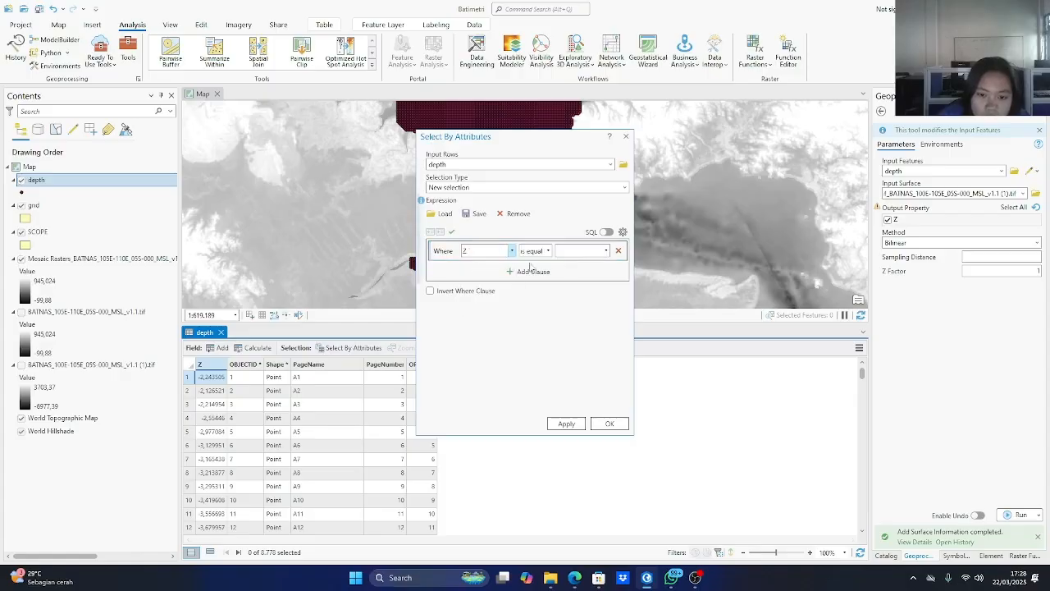
pyautogui.click(547, 251)
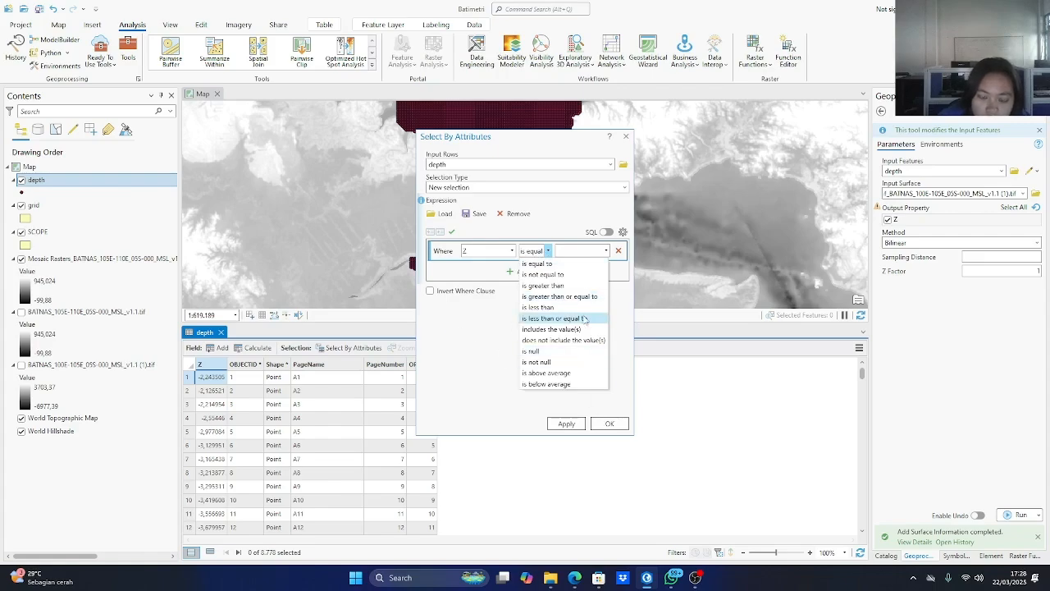
pyautogui.click(584, 298)
pyautogui.click(589, 250)
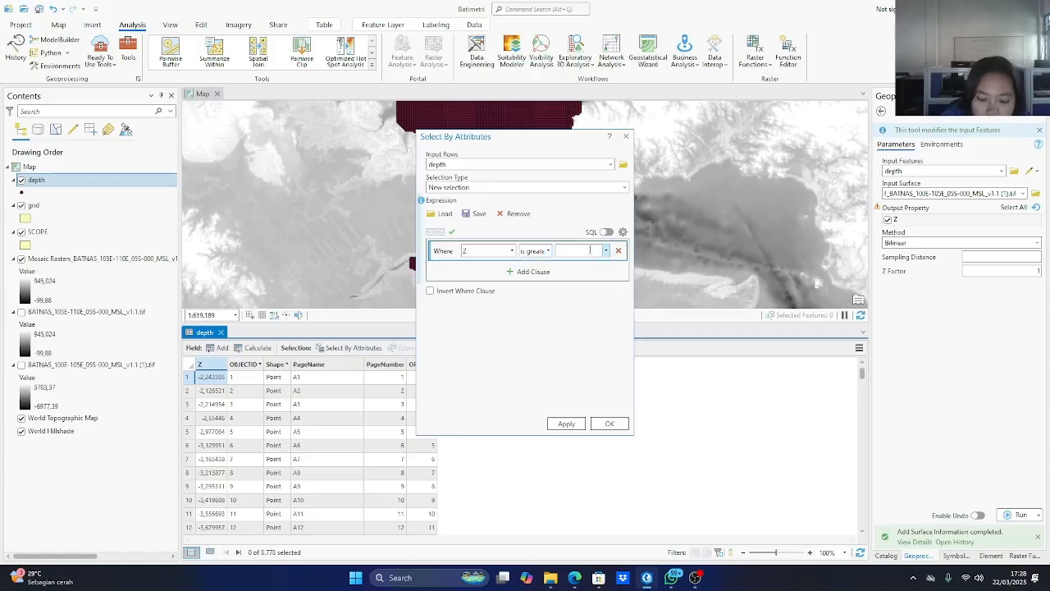
pyautogui.write('0,70411994089')
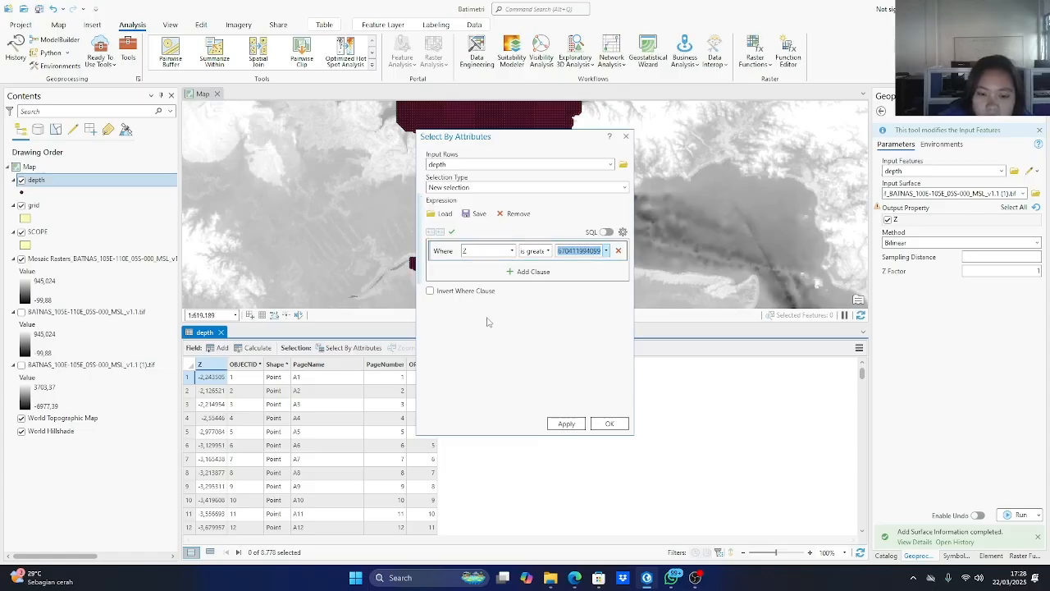
pyautogui.click(567, 423)
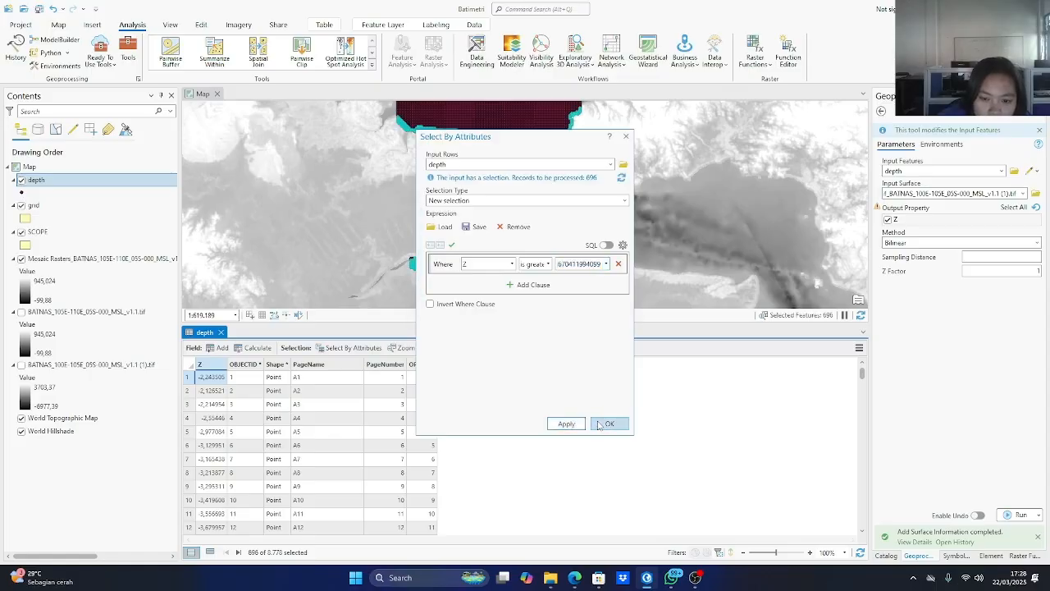
pyautogui.click(608, 423)
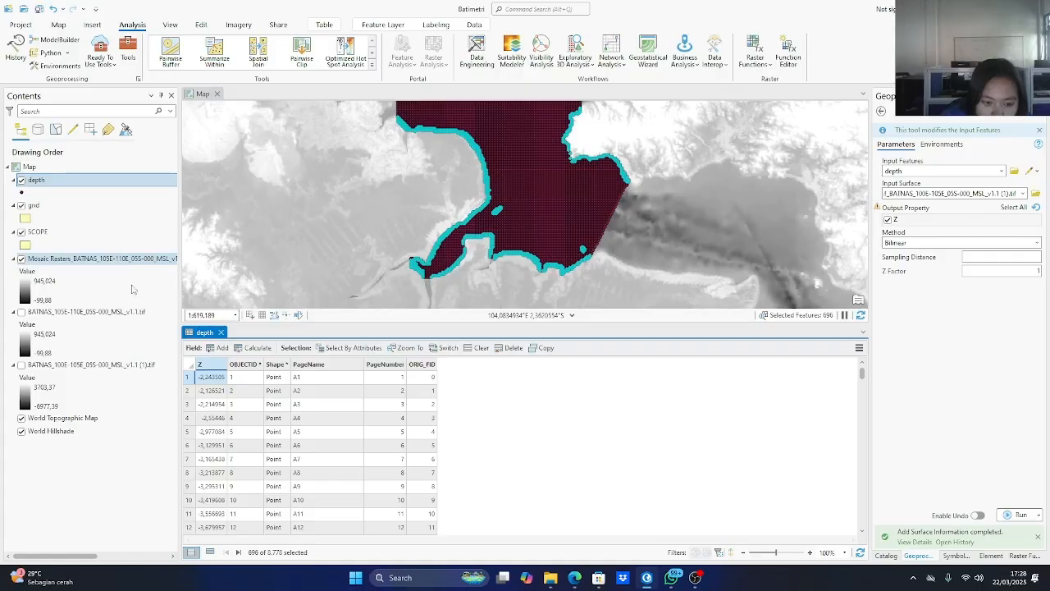
# Try to delete the selected depth points, with the deletion confirmation set not to show again.
pyautogui.click(211, 366)
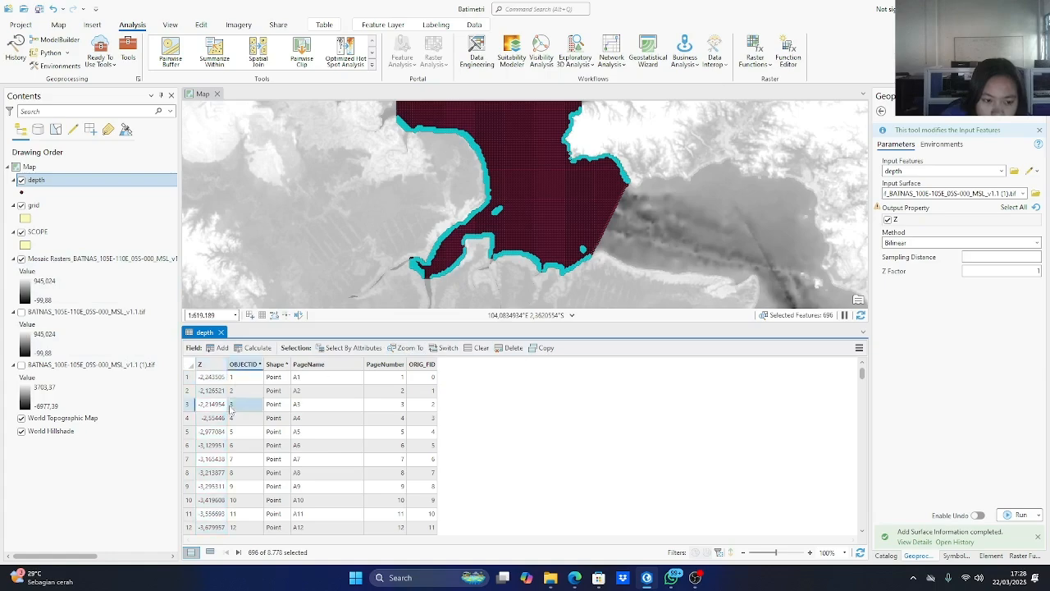
pyautogui.click(510, 348)
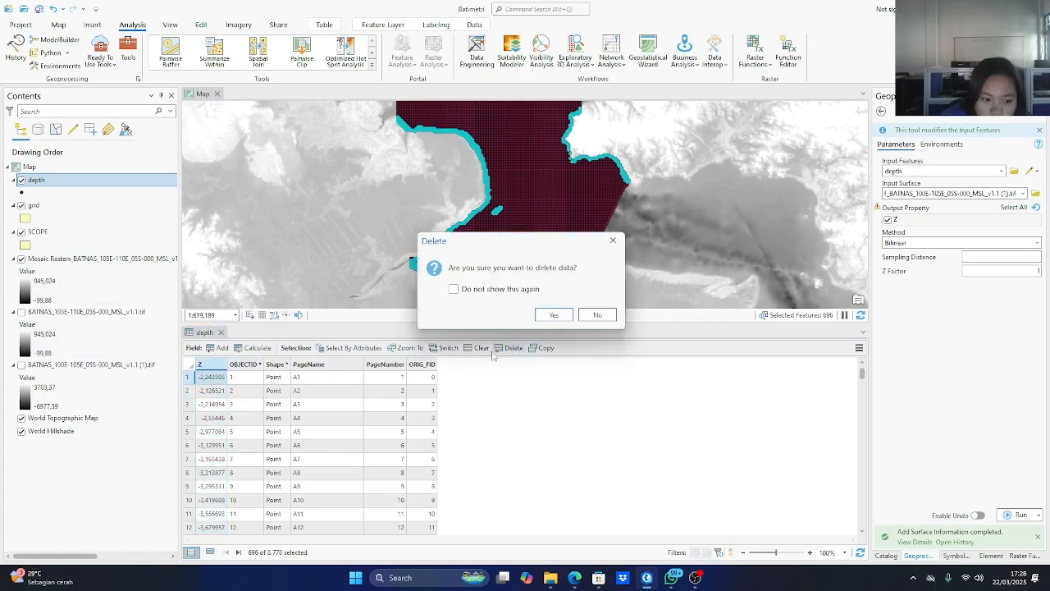
pyautogui.click(488, 289)
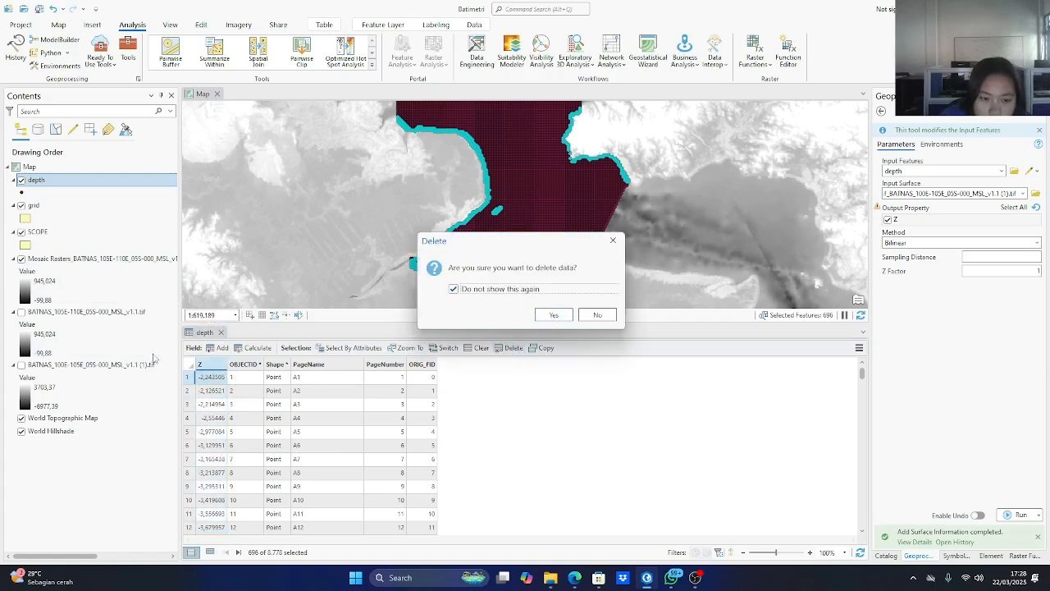
pyautogui.click(541, 315)
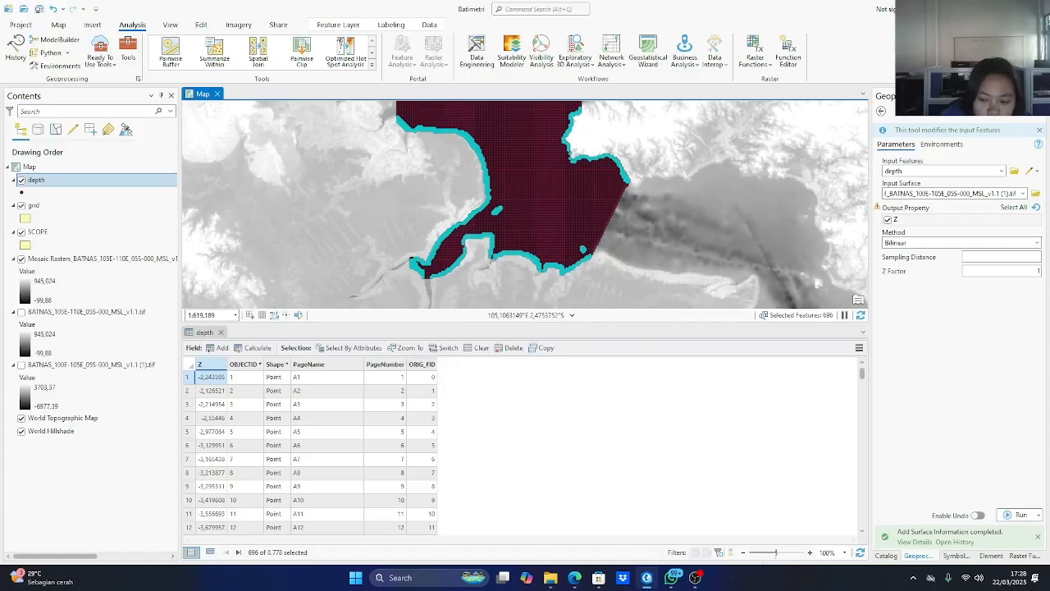
pyautogui.click(695, 577)
pyautogui.click(1035, 459)
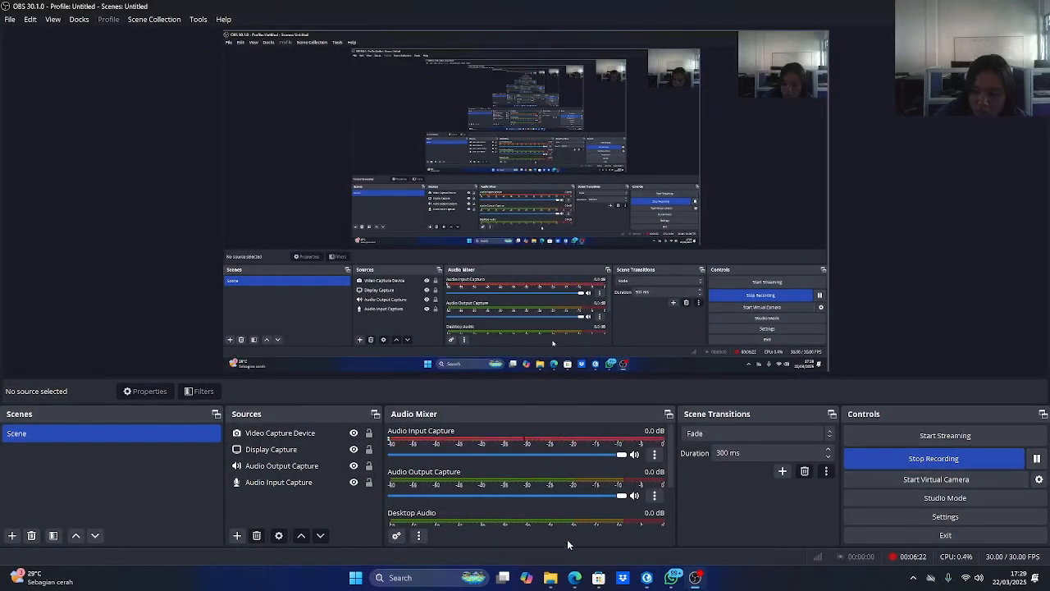
pyautogui.moveTo(574, 578)
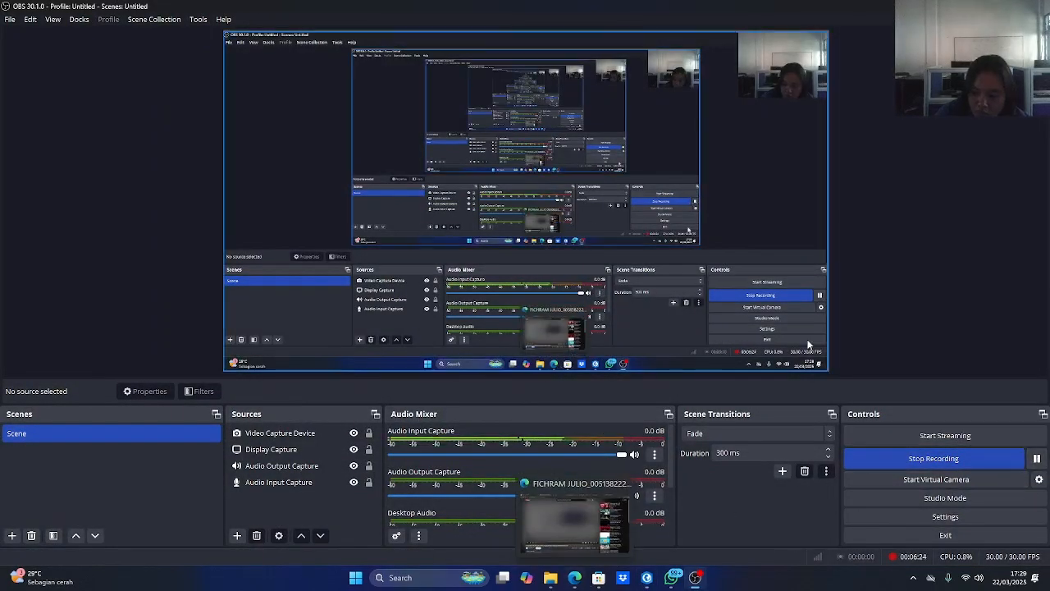
pyautogui.click(646, 577)
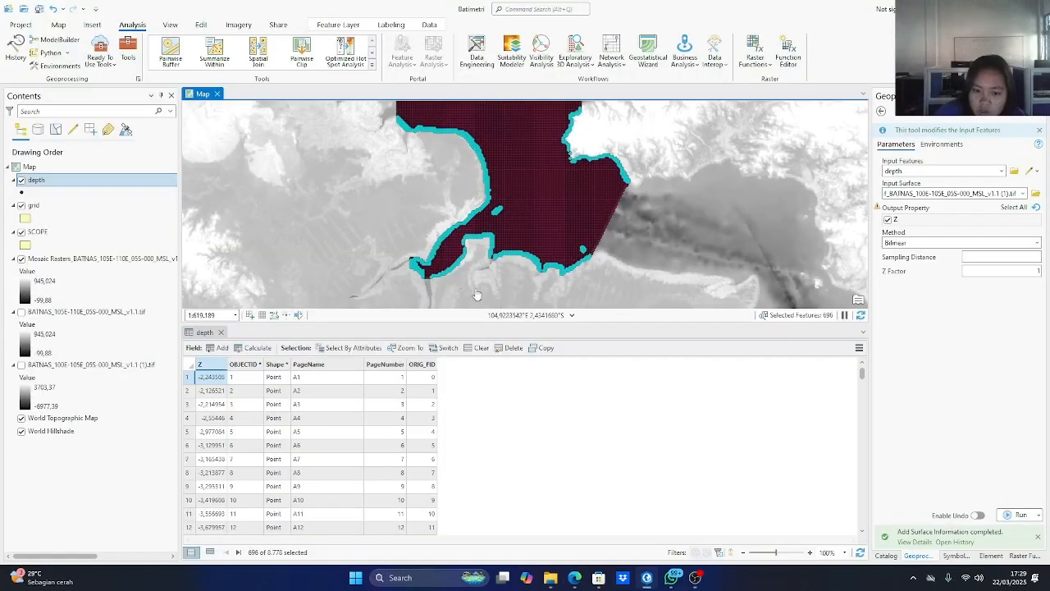
# Delete the selected points from the depth layer and save all edits.
pyautogui.click(200, 367)
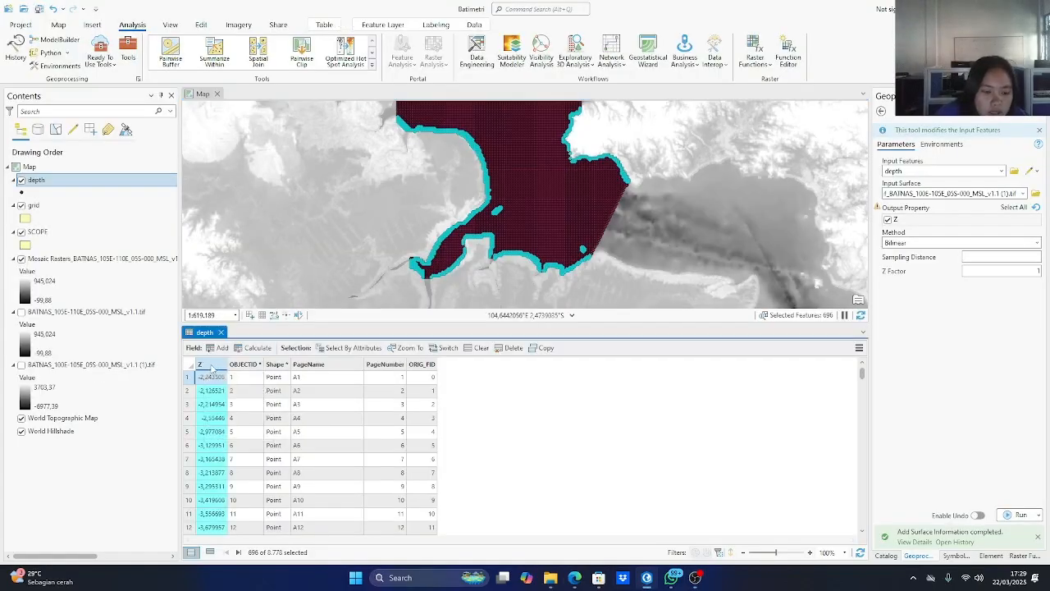
pyautogui.click(509, 347)
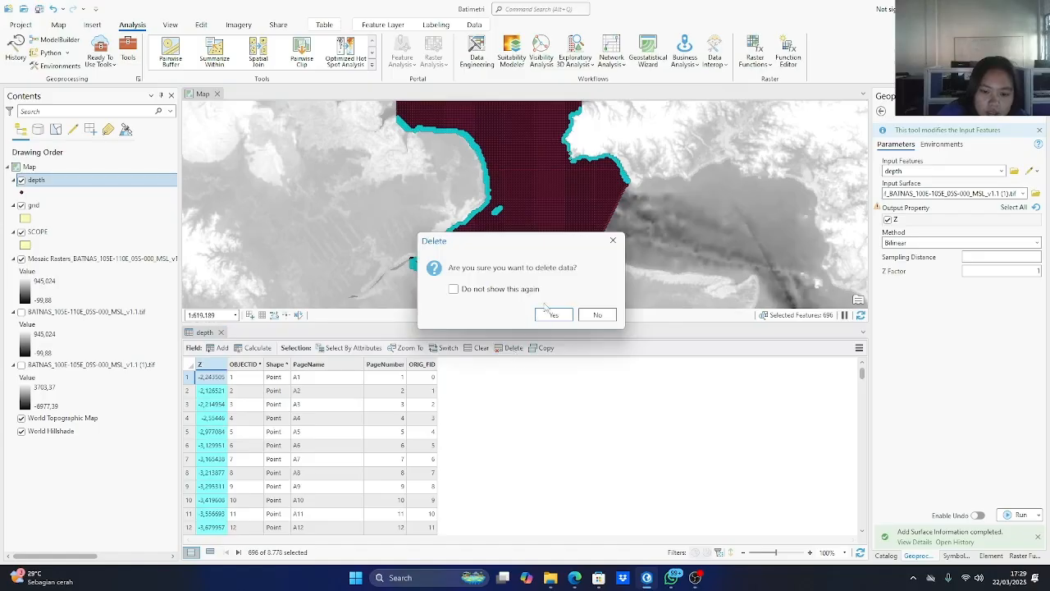
pyautogui.click(544, 314)
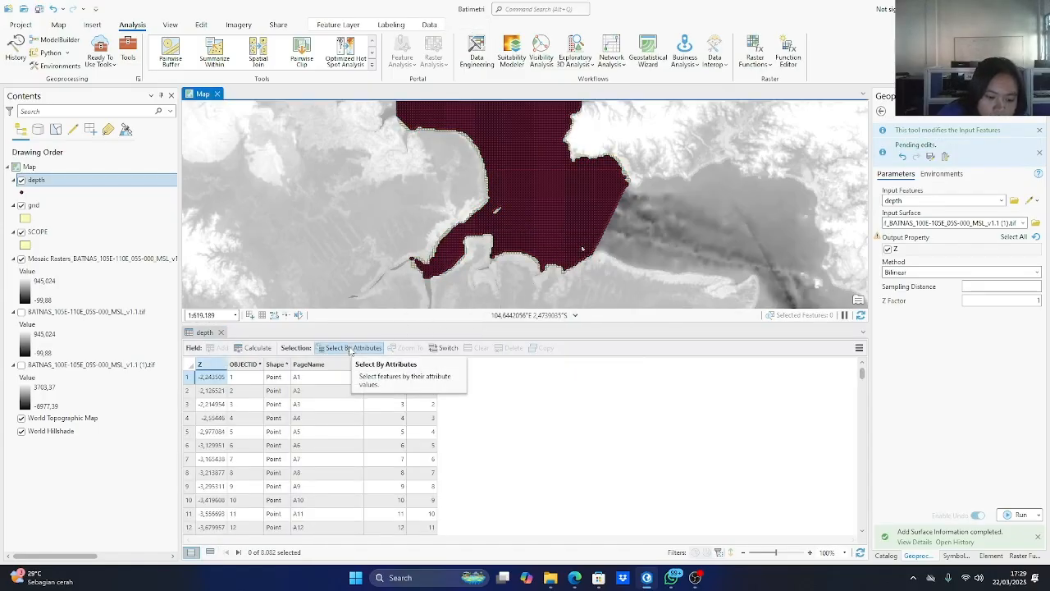
pyautogui.click(200, 27)
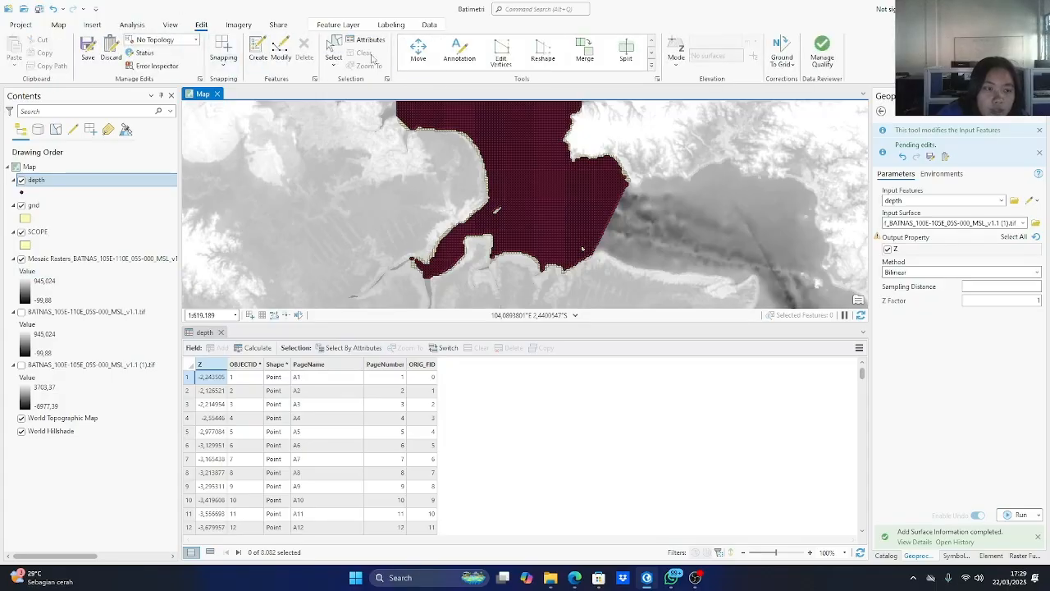
pyautogui.click(87, 51)
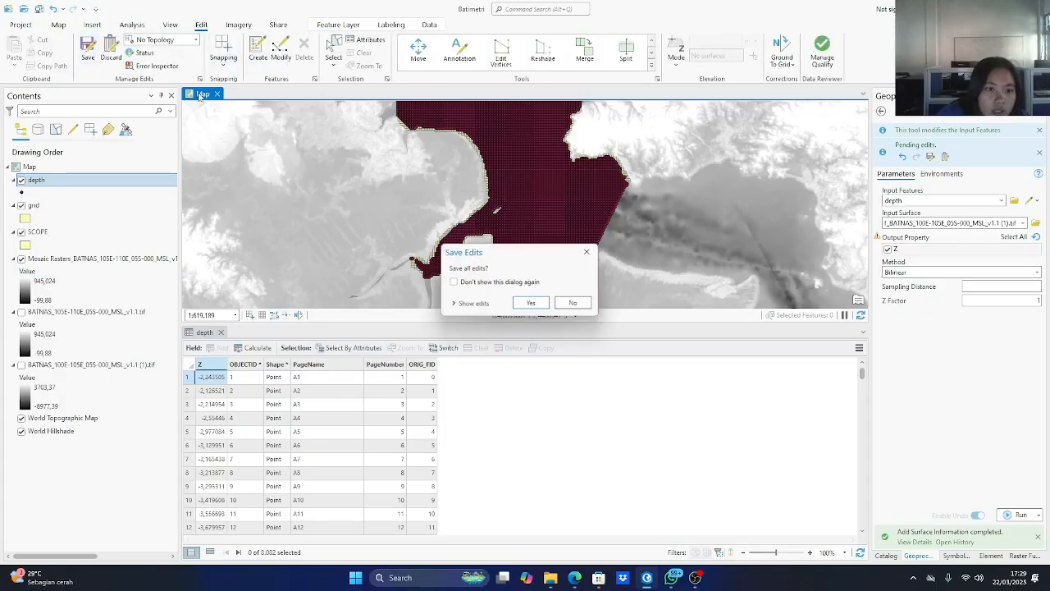
pyautogui.click(530, 305)
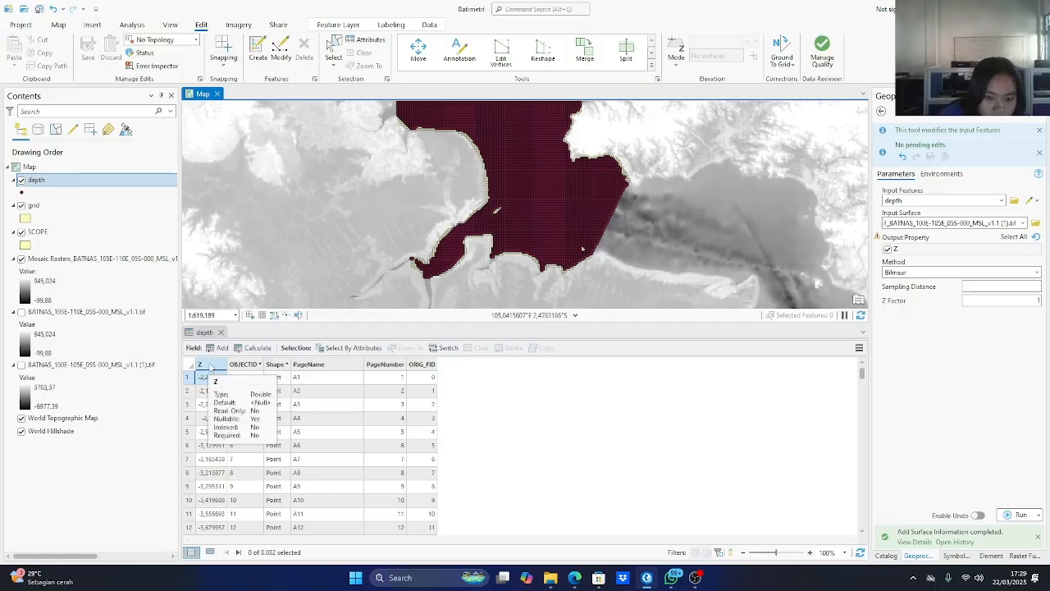
# Start a field calculation on the depth layer's Z field with Arcade as the expression type.
pyautogui.click(206, 365)
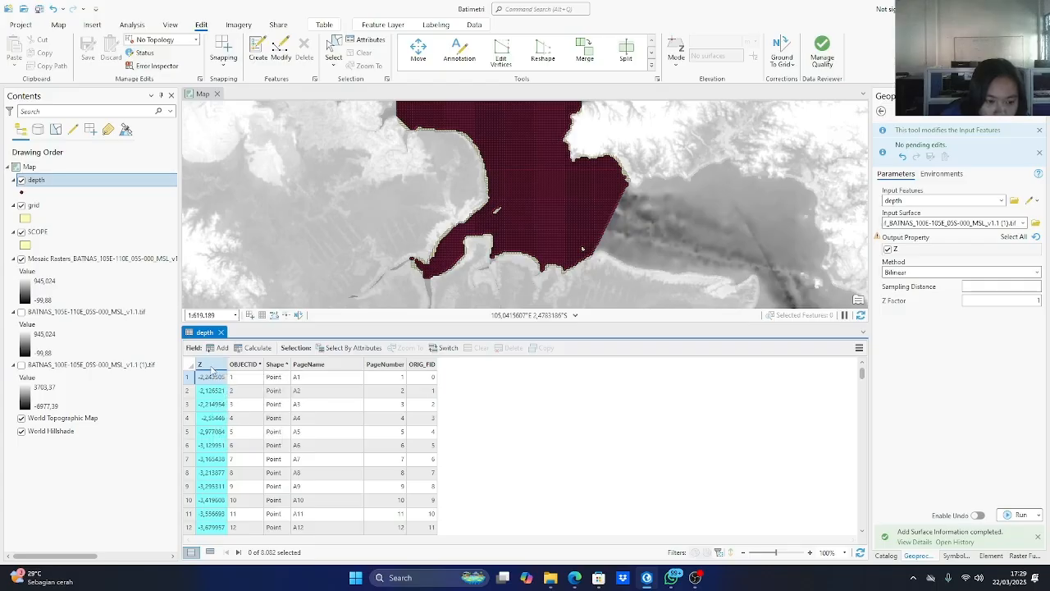
pyautogui.rightClick(211, 371)
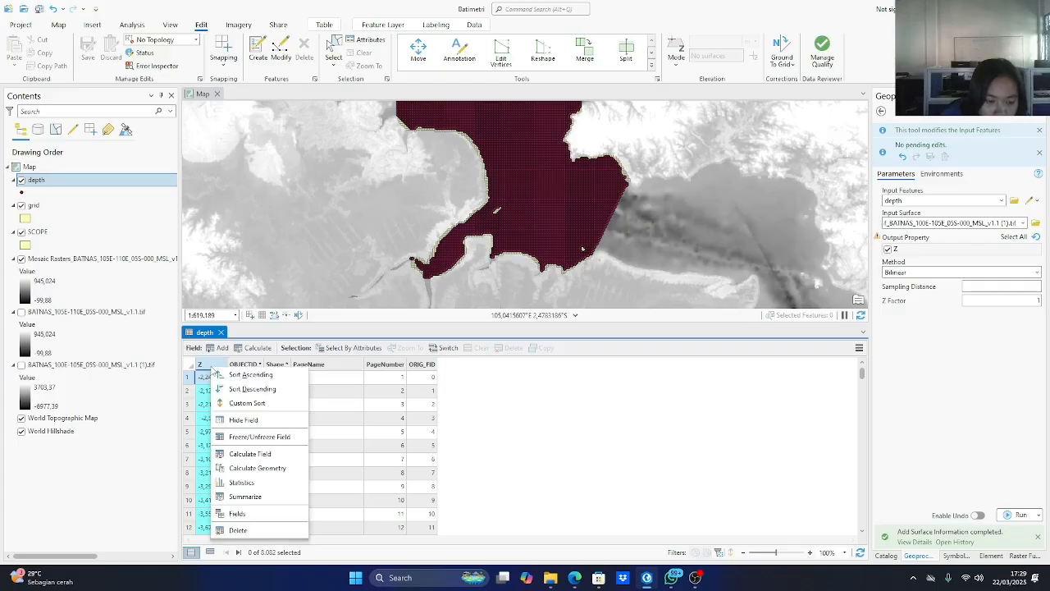
pyautogui.click(249, 454)
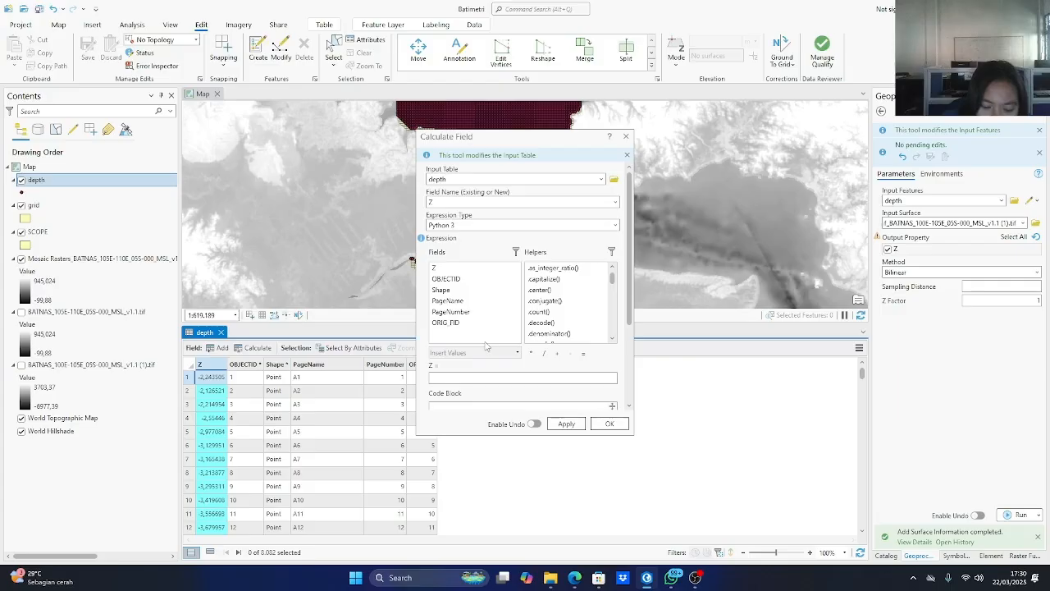
pyautogui.click(450, 268)
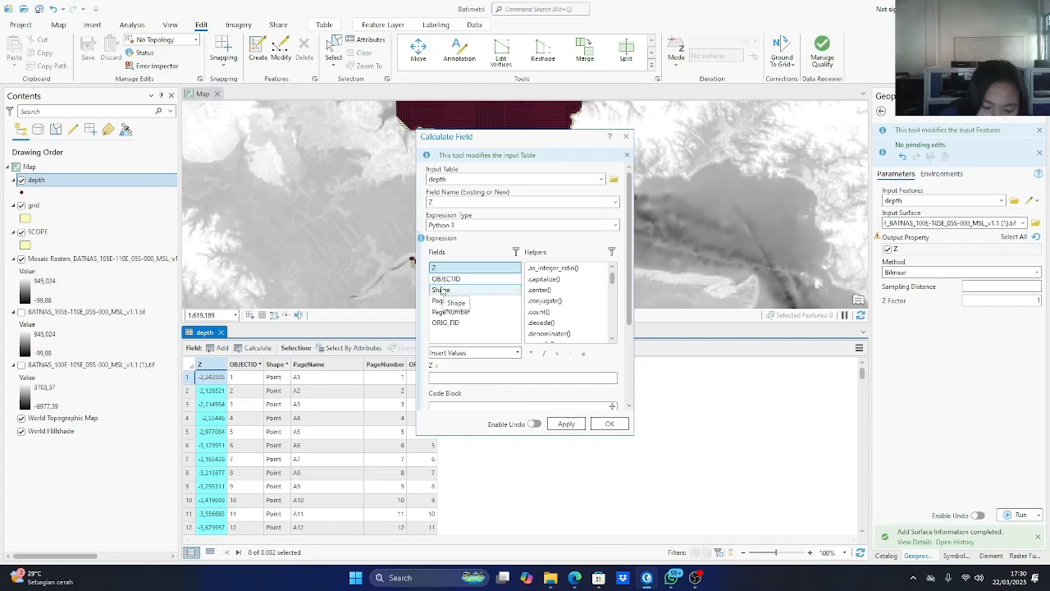
pyautogui.click(603, 226)
pyautogui.click(615, 226)
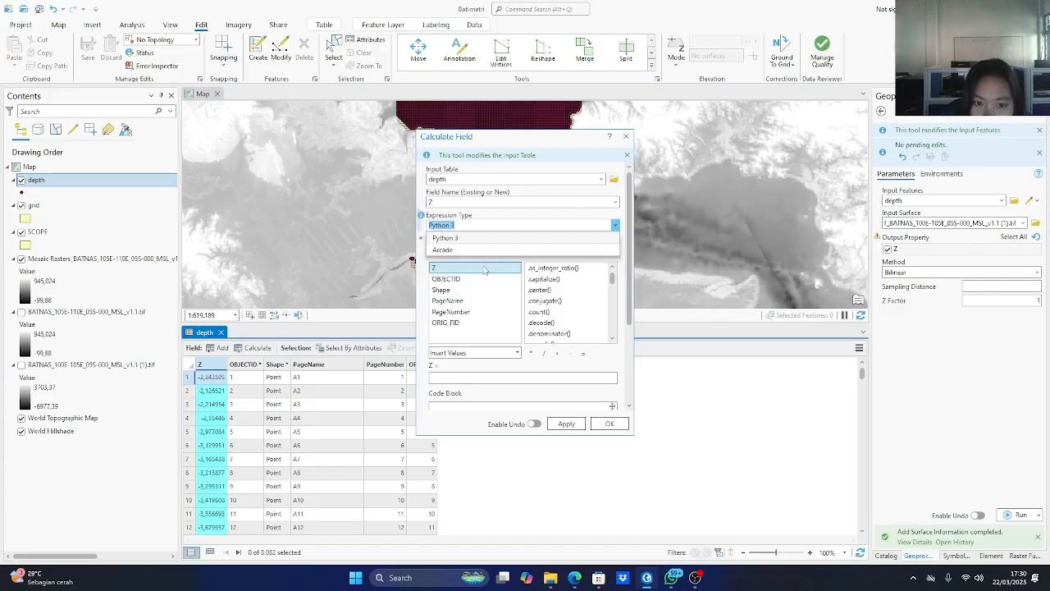
pyautogui.click(479, 250)
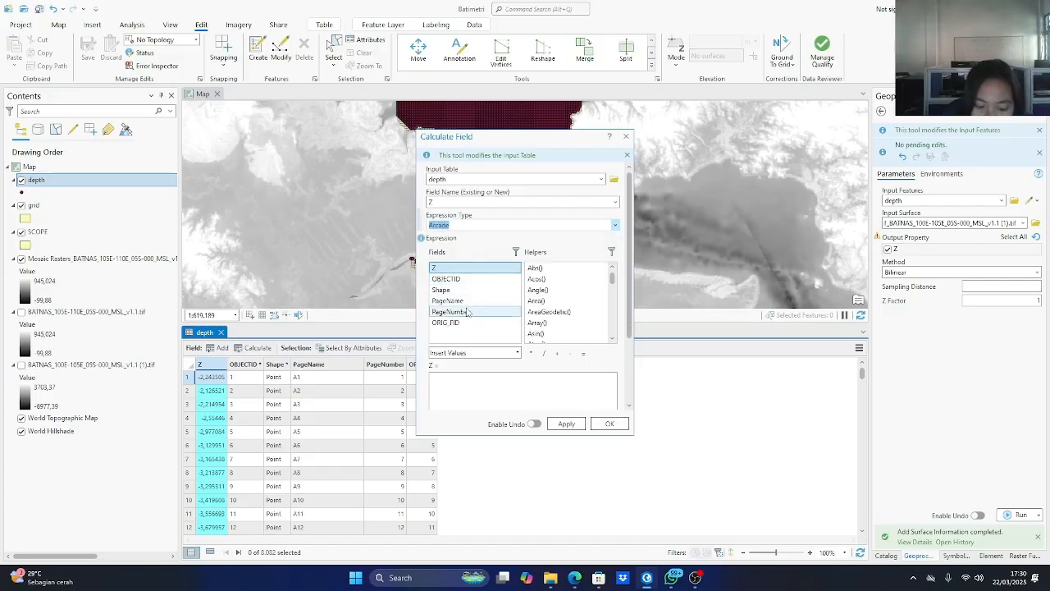
# Try to calculate the Z field with the expression Z = Abs(Z).
pyautogui.click(451, 378)
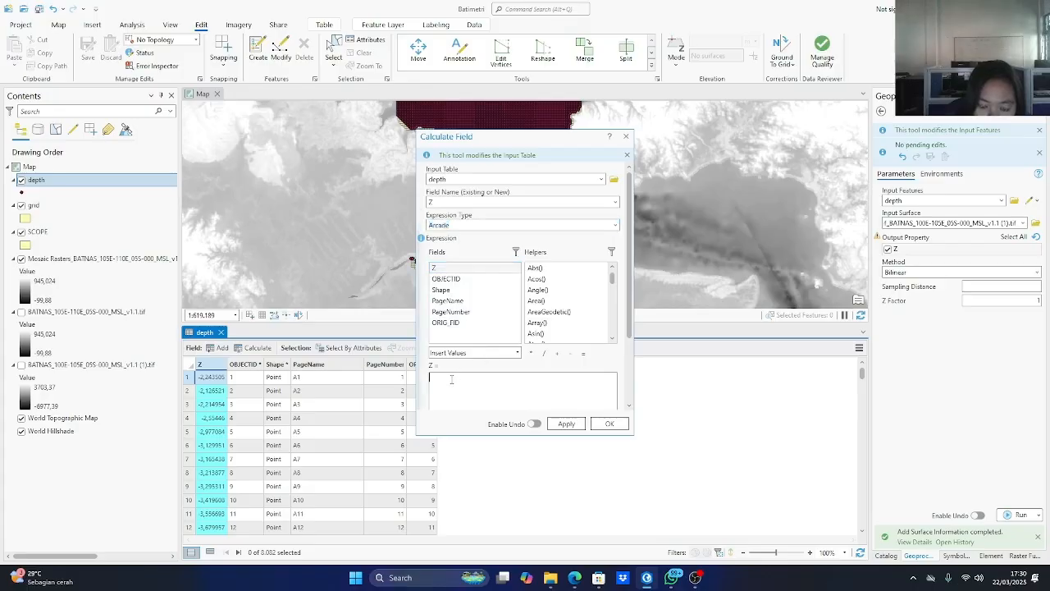
pyautogui.doubleClick(450, 269)
pyautogui.tripleClick(462, 379)
pyautogui.press('BackSpace')
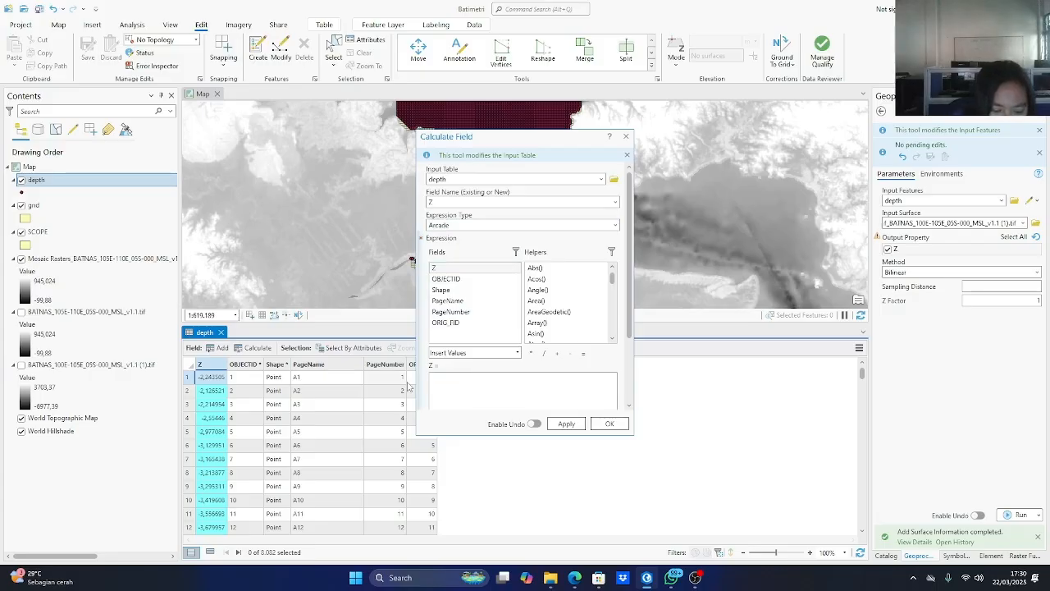
pyautogui.write('Z')
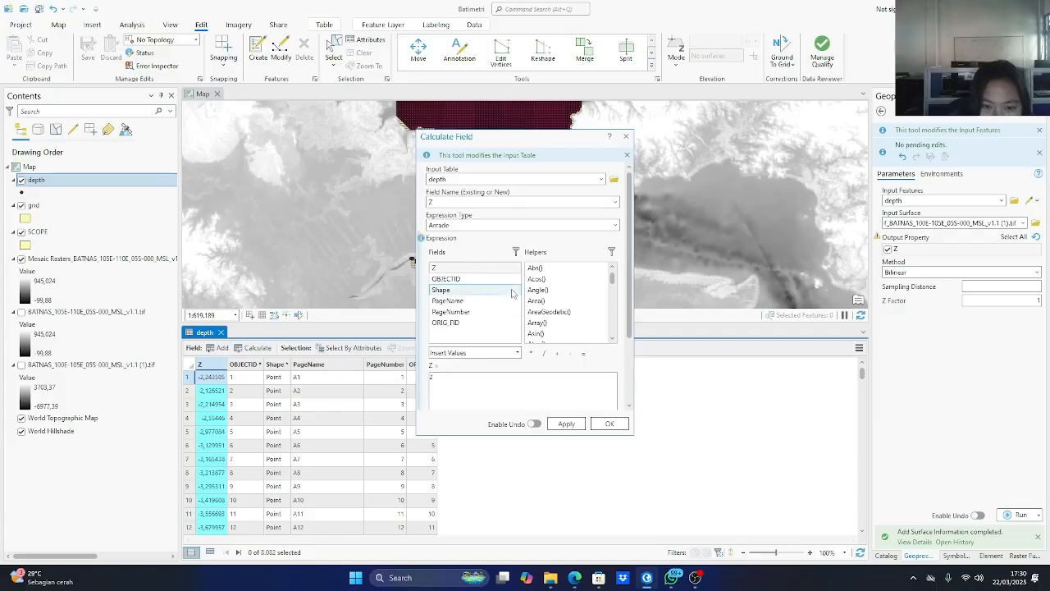
pyautogui.click(583, 354)
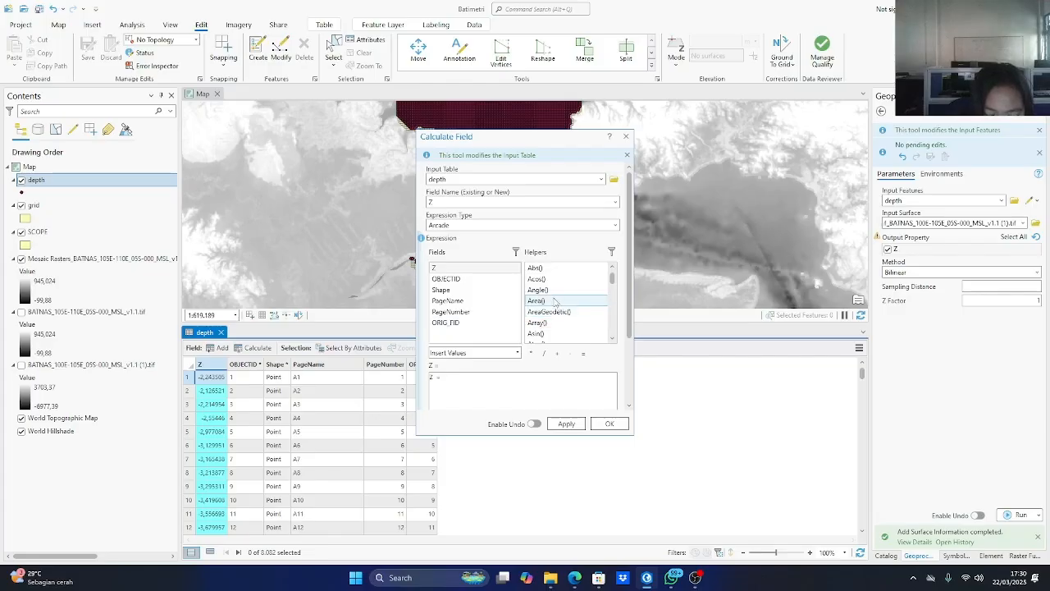
pyautogui.scroll(-10, 555, 302)
pyautogui.scroll(10, 553, 290)
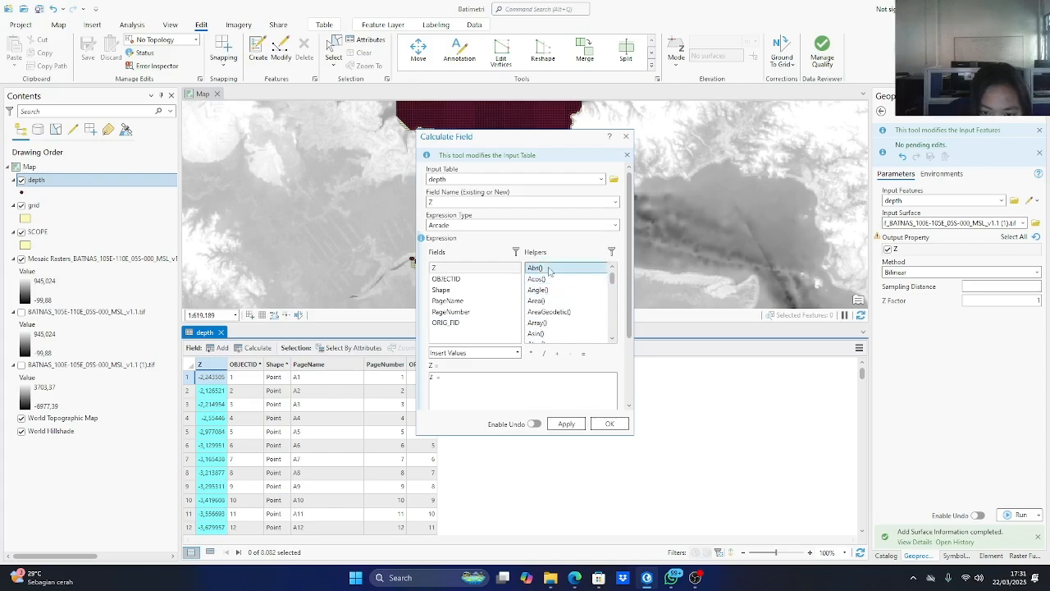
pyautogui.doubleClick(549, 268)
pyautogui.write('z')
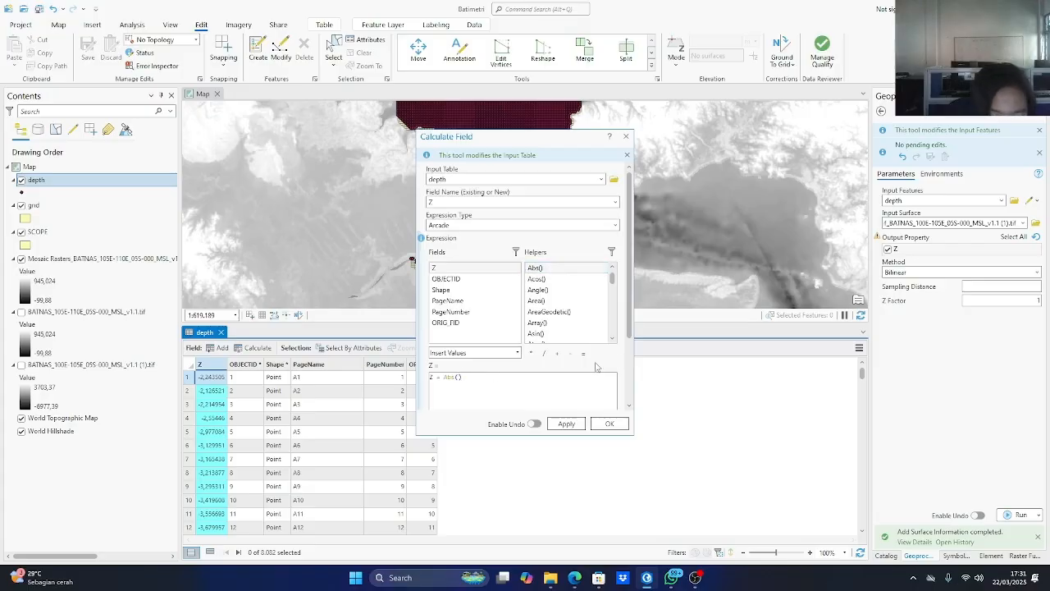
pyautogui.press('BackSpace')
pyautogui.write('Z')
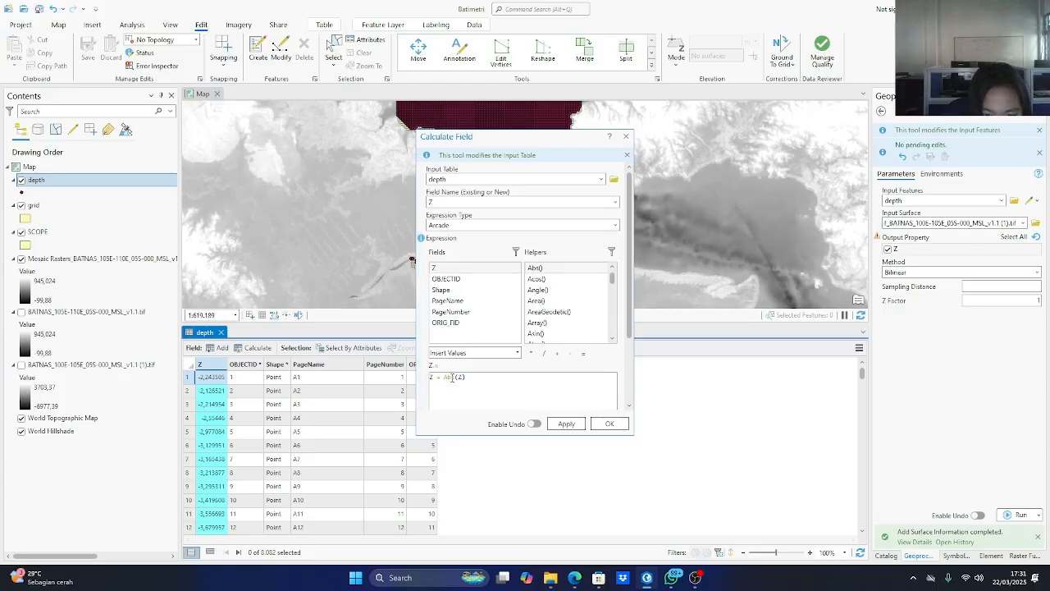
pyautogui.click(566, 423)
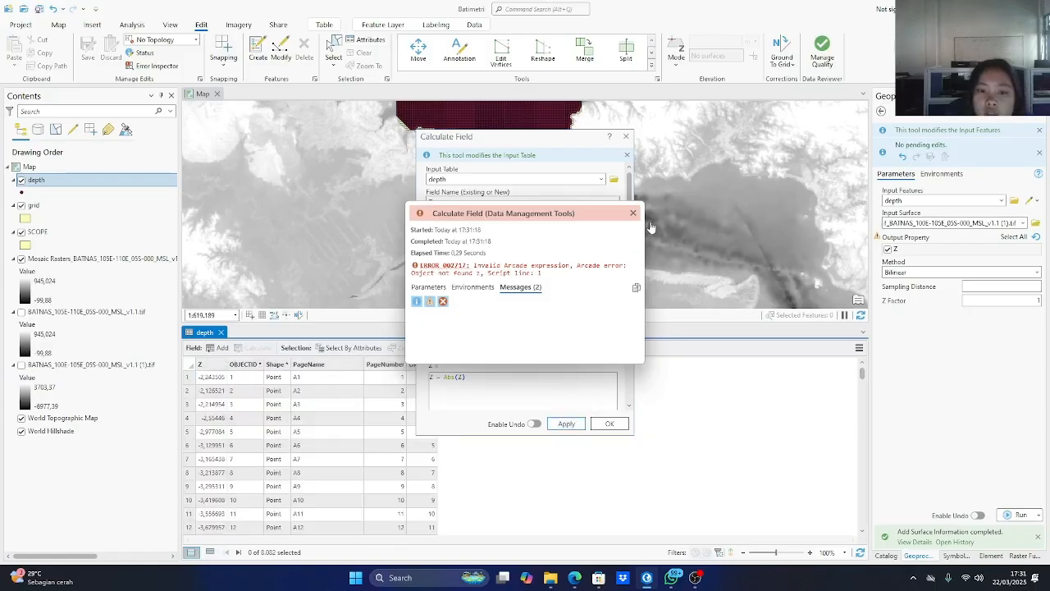
pyautogui.click(633, 213)
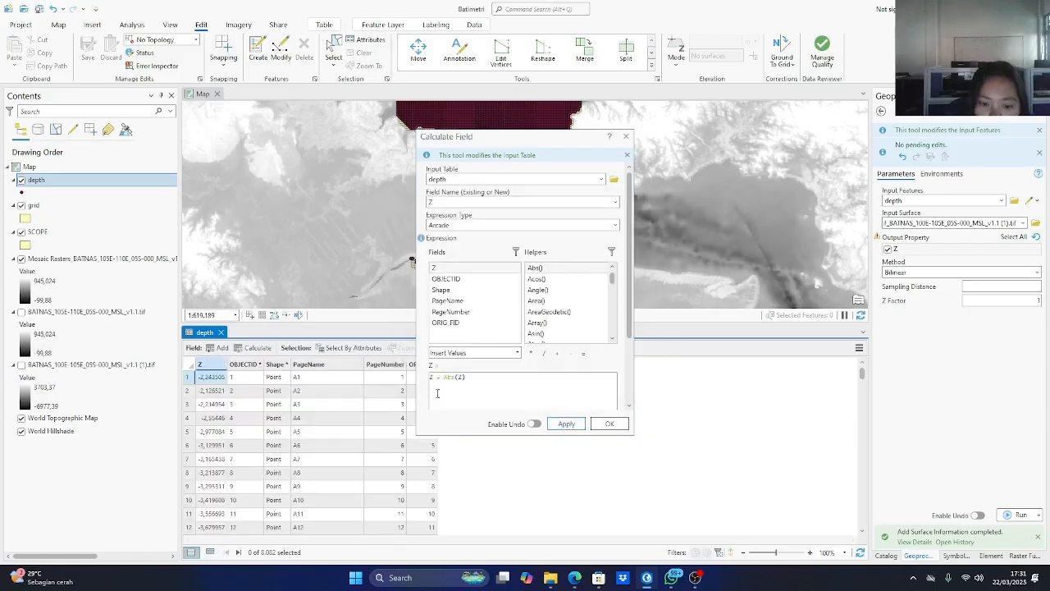
# Remove the leading "Z =" from the expression and try to calculate the field with Abs(Z).
pyautogui.moveTo(444, 378); pyautogui.dragTo(409, 378)
pyautogui.press('BackSpace')
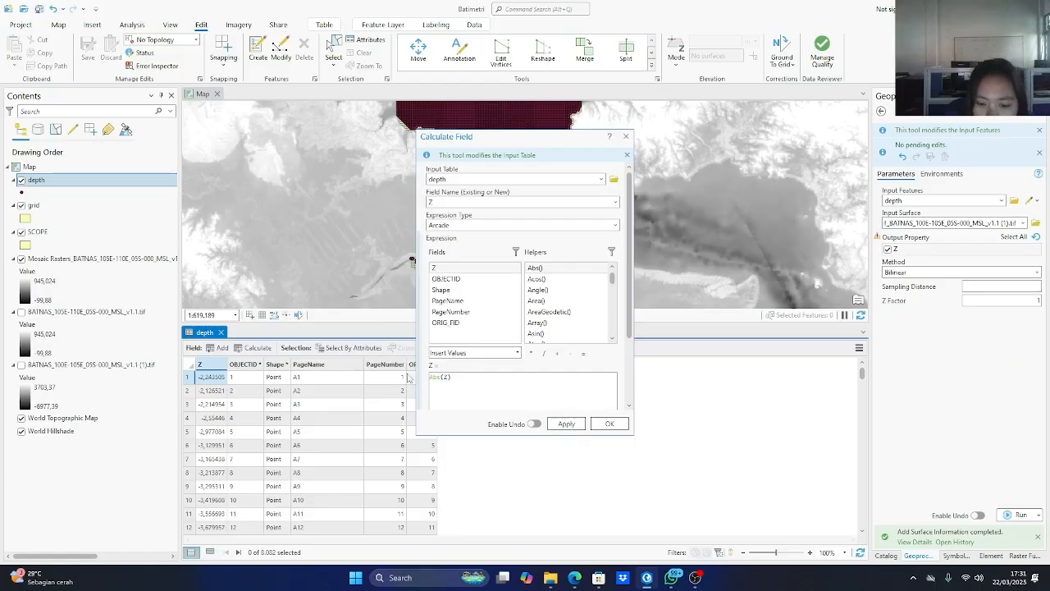
pyautogui.click(566, 424)
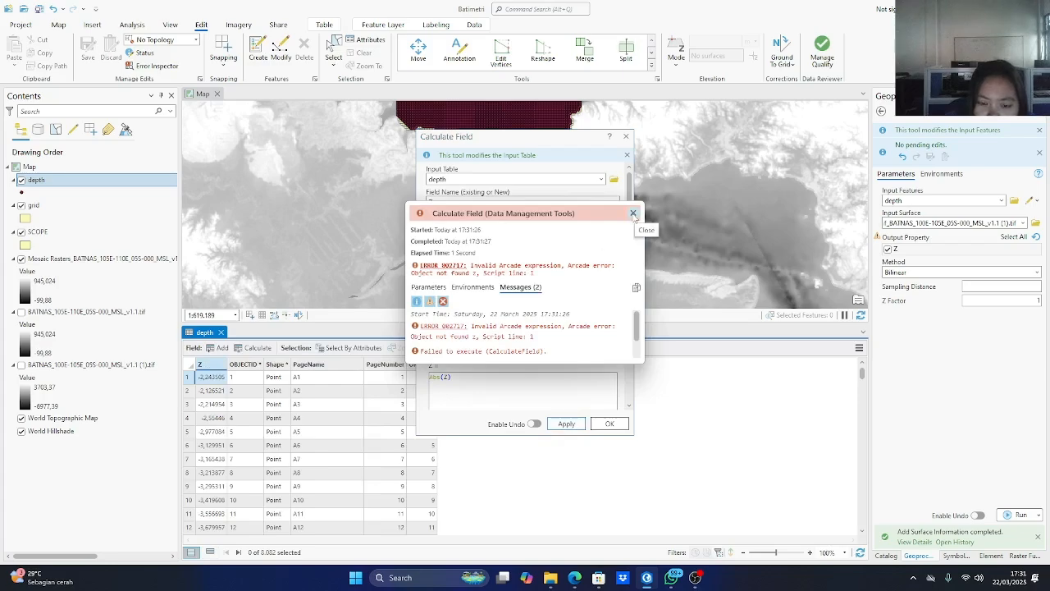
pyautogui.click(632, 213)
pyautogui.click(696, 577)
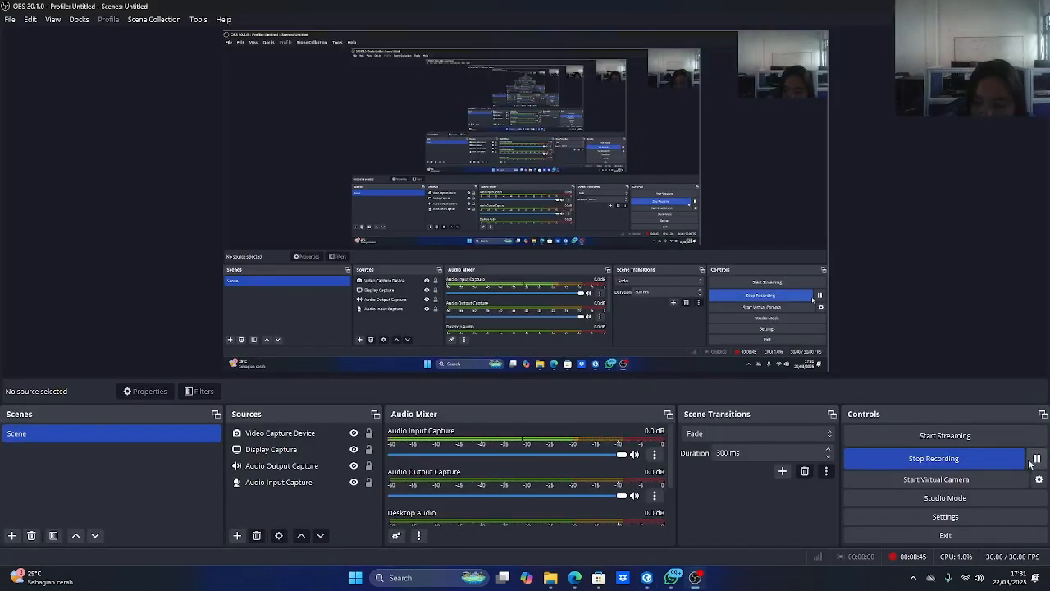
pyautogui.click(647, 578)
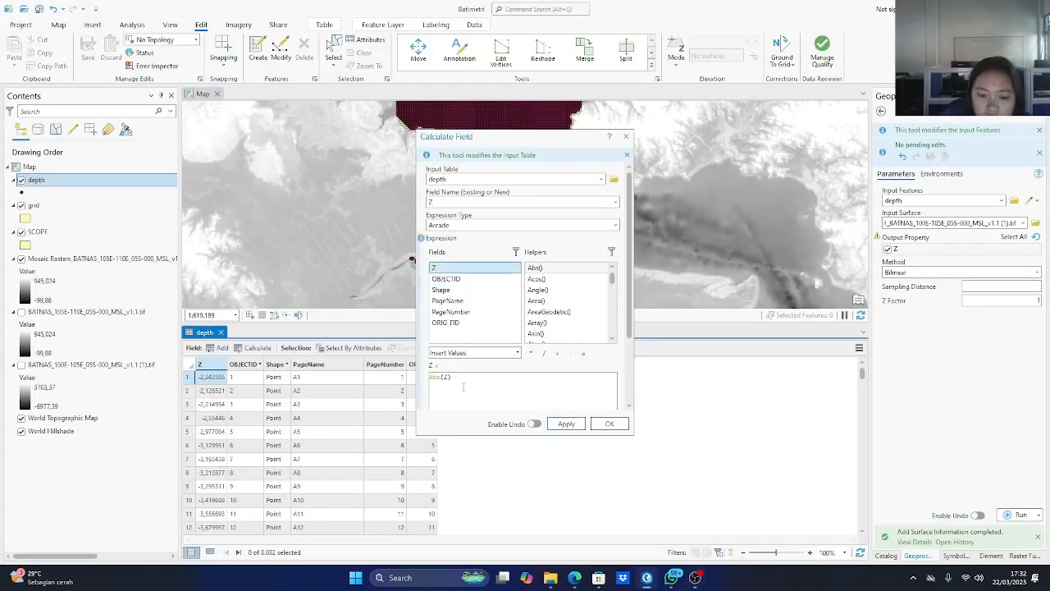
# Replace the expression with Abs($feature.Z), inserting the Z field reference inside the function, and calculate the Z field.
pyautogui.moveTo(453, 378); pyautogui.dragTo(428, 380)
pyautogui.press('BackSpace')
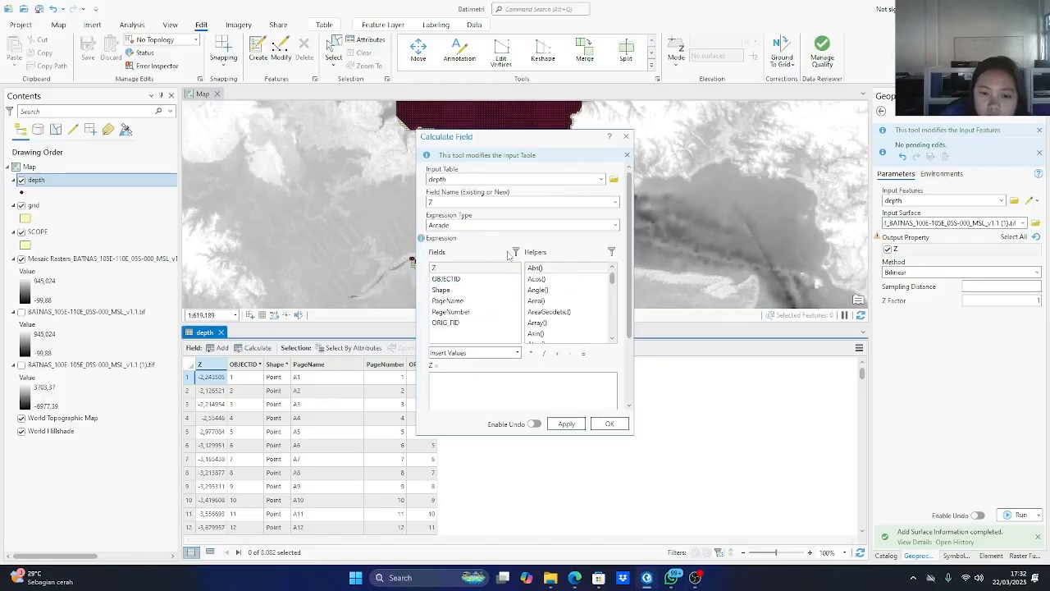
pyautogui.click(448, 269)
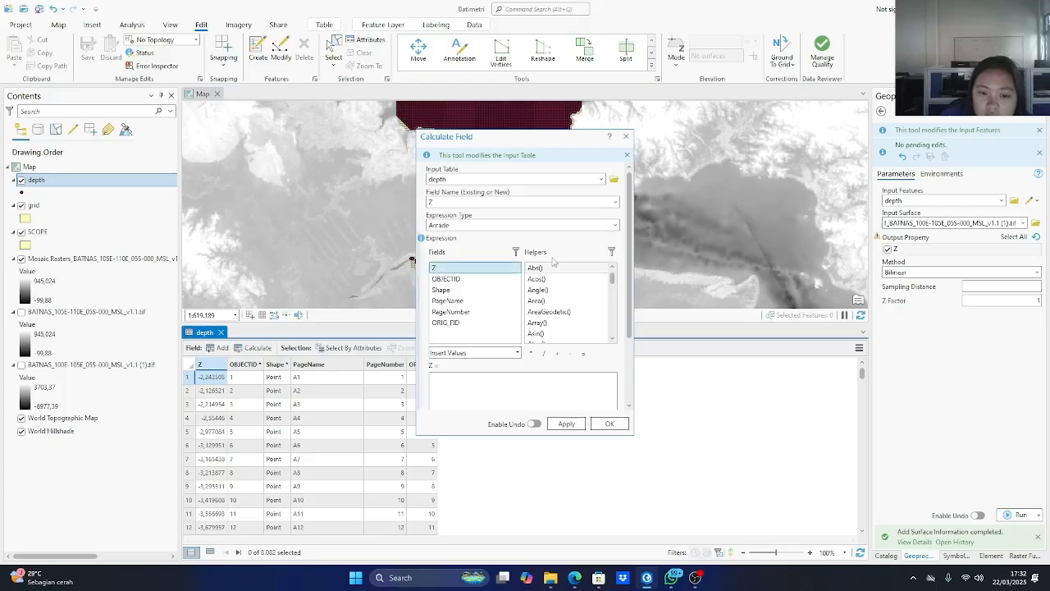
pyautogui.click(534, 269)
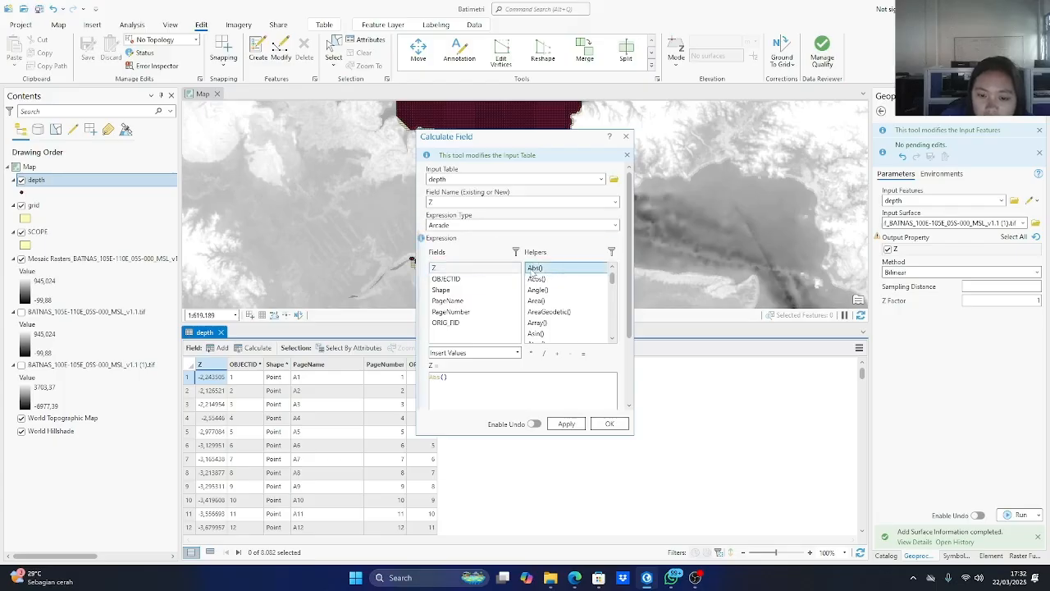
pyautogui.click(445, 377)
pyautogui.doubleClick(450, 270)
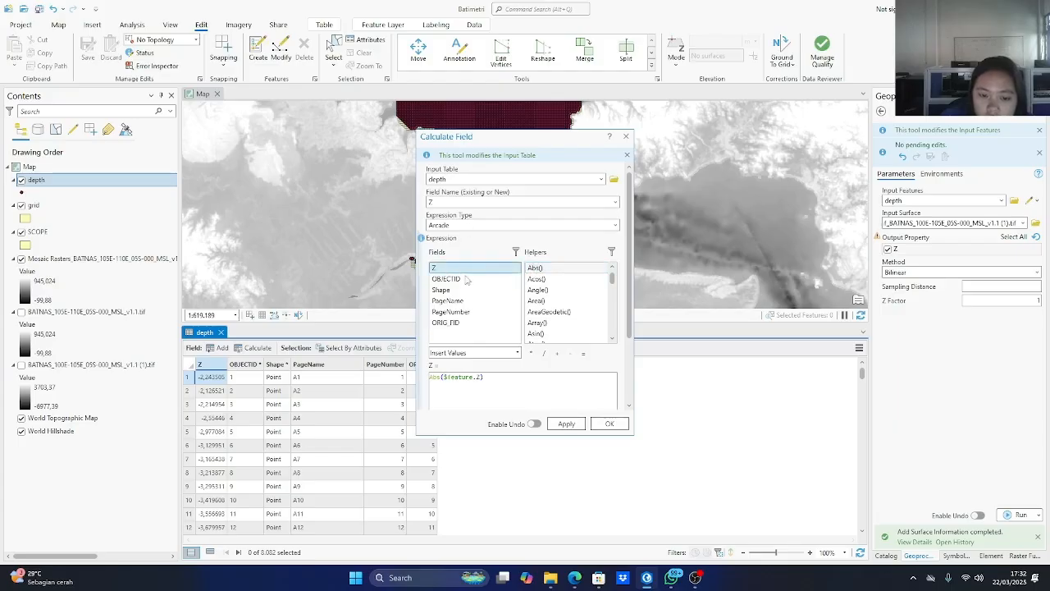
pyautogui.click(568, 423)
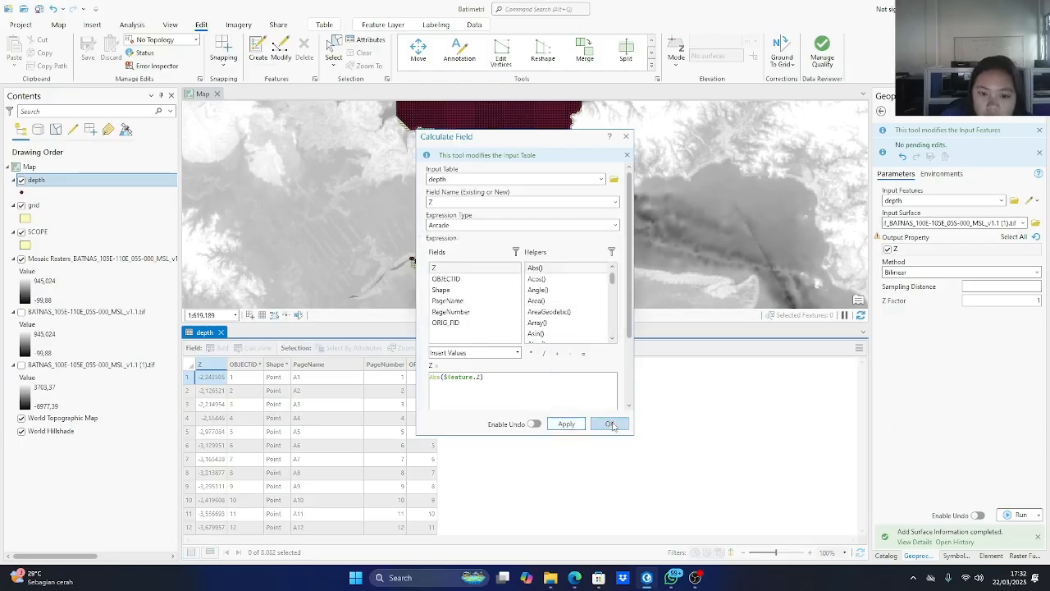
pyautogui.click(606, 423)
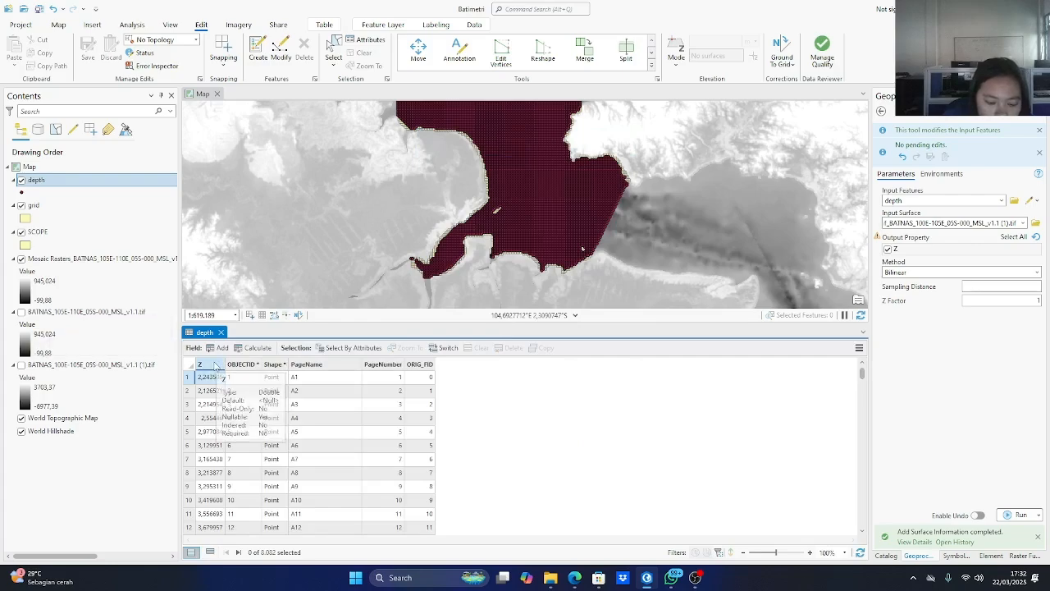
# Start a new field calculation on the depth layer's Z field and replace the expression with Round($feature.Z).
pyautogui.rightClick(215, 366)
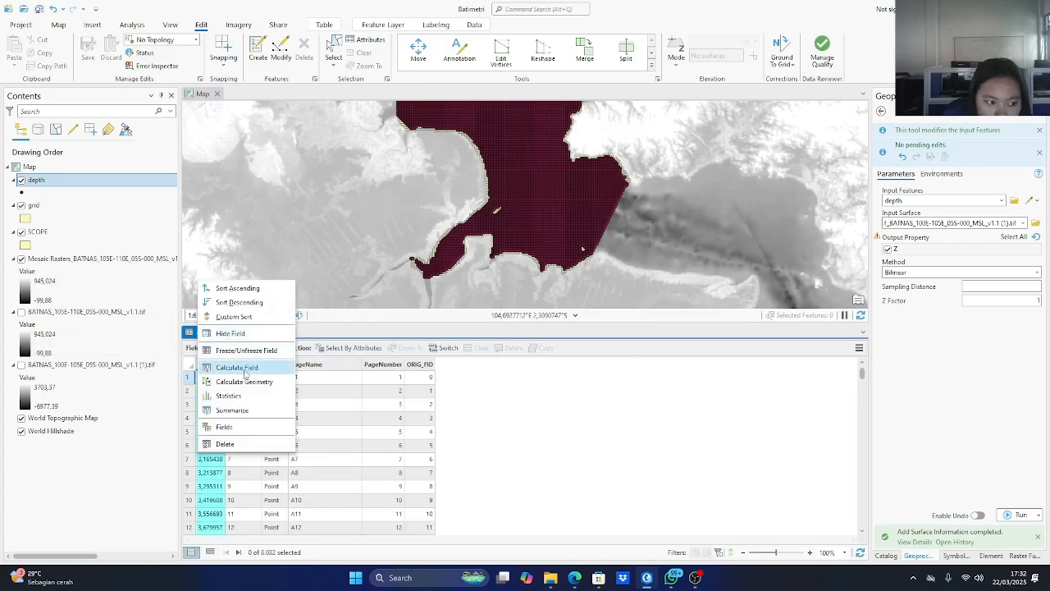
pyautogui.click(245, 368)
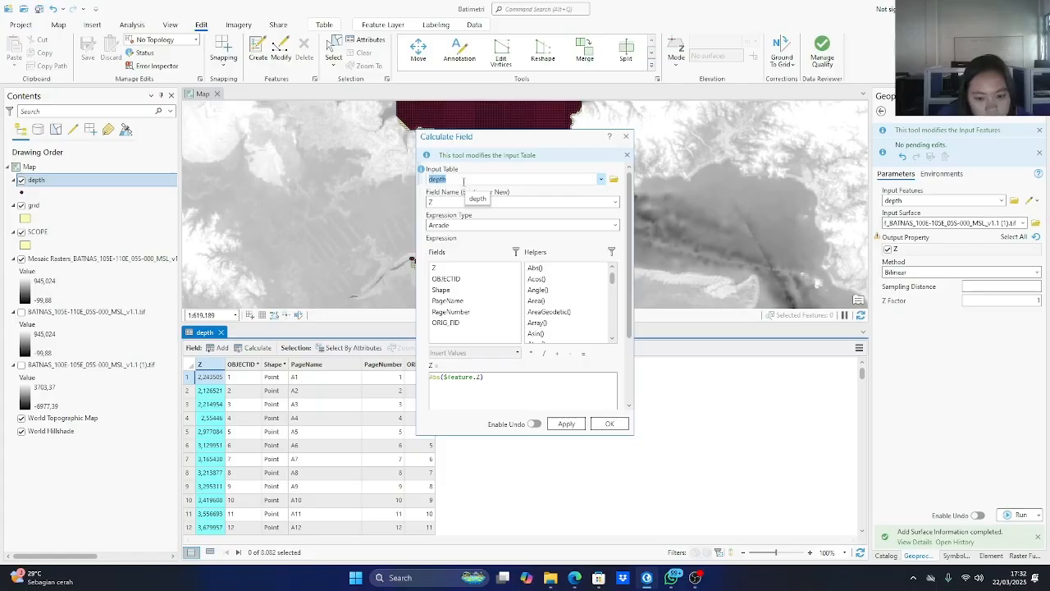
pyautogui.moveTo(488, 382); pyautogui.dragTo(424, 387)
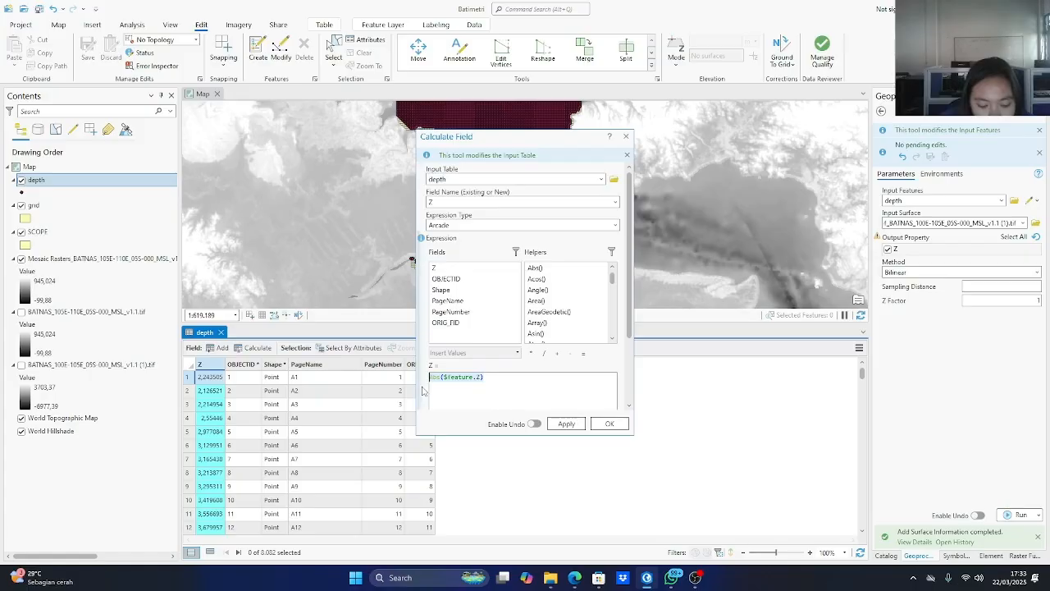
pyautogui.doubleClick(437, 377)
pyautogui.scroll(-3, 553, 294)
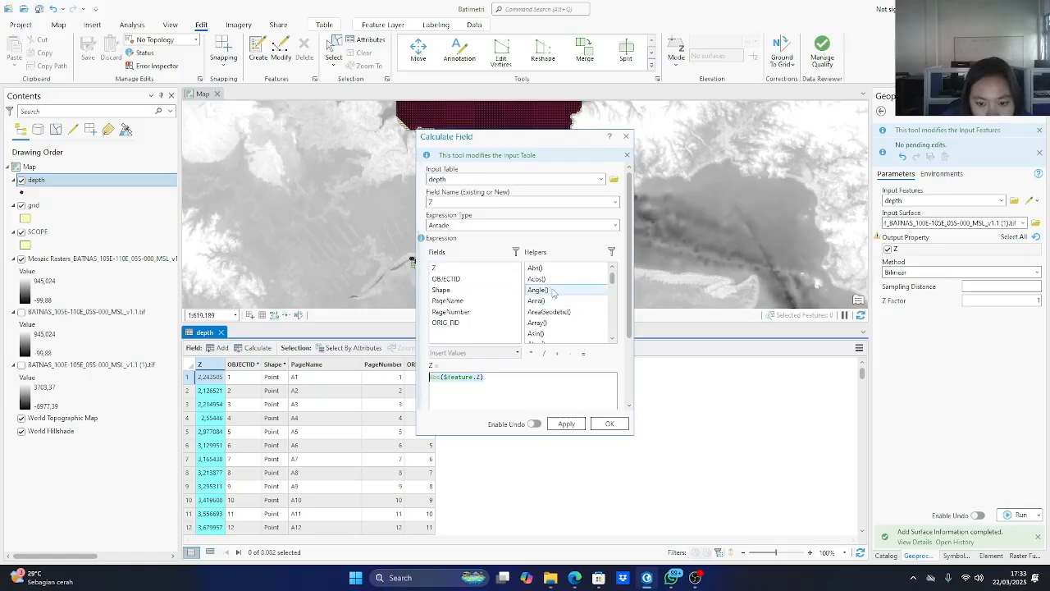
pyautogui.scroll(-1, 553, 294)
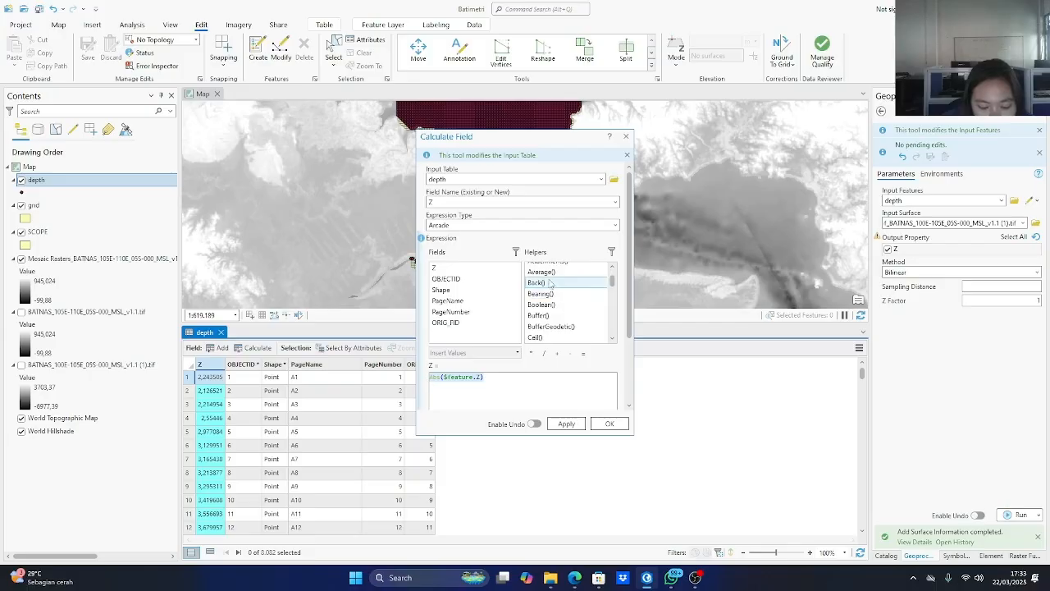
pyautogui.scroll(-15, 552, 293)
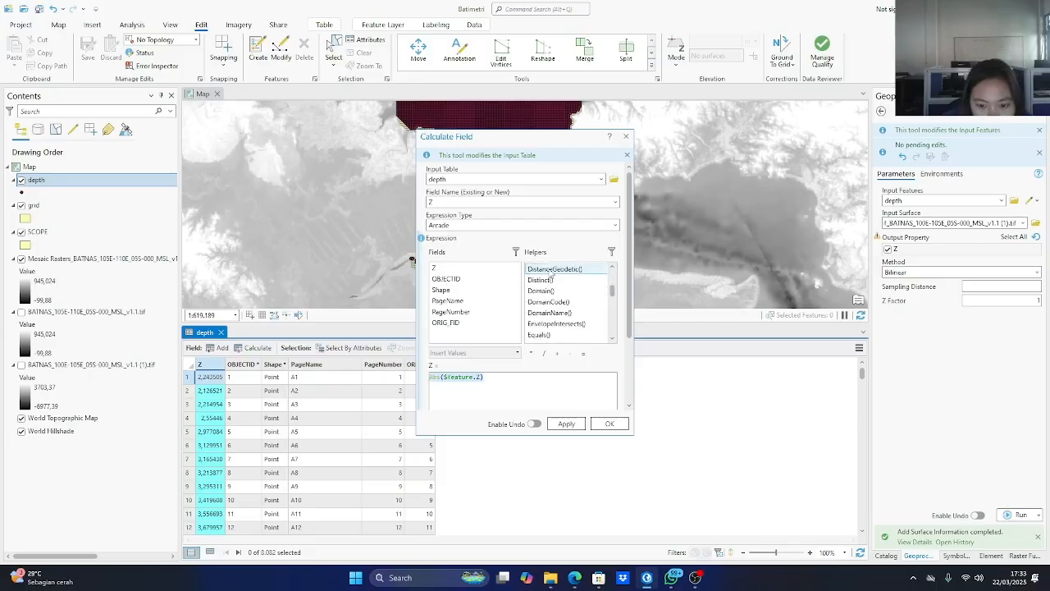
pyautogui.scroll(-20, 555, 304)
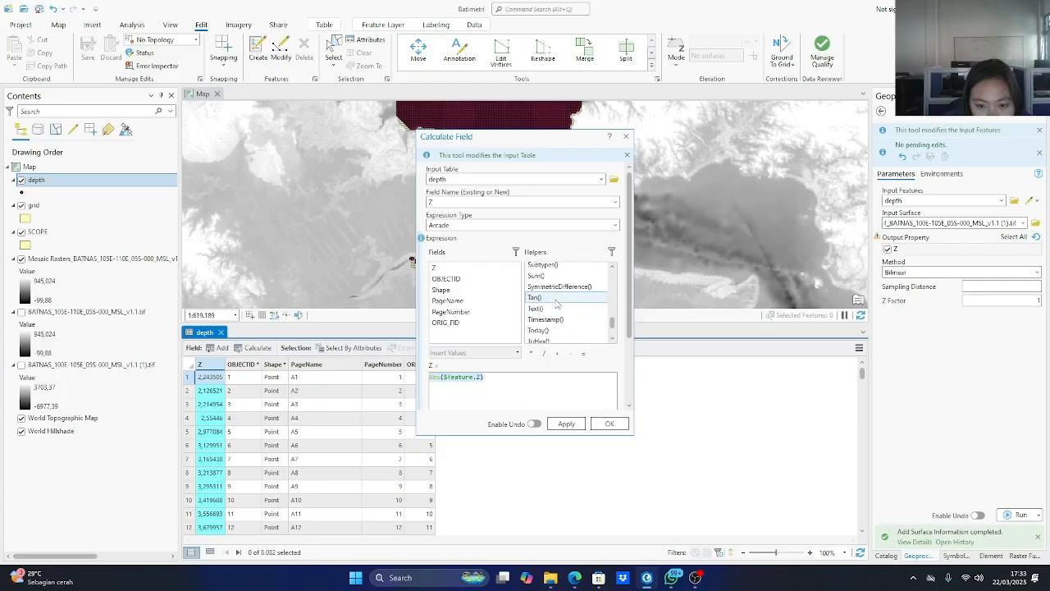
pyautogui.scroll(10, 556, 304)
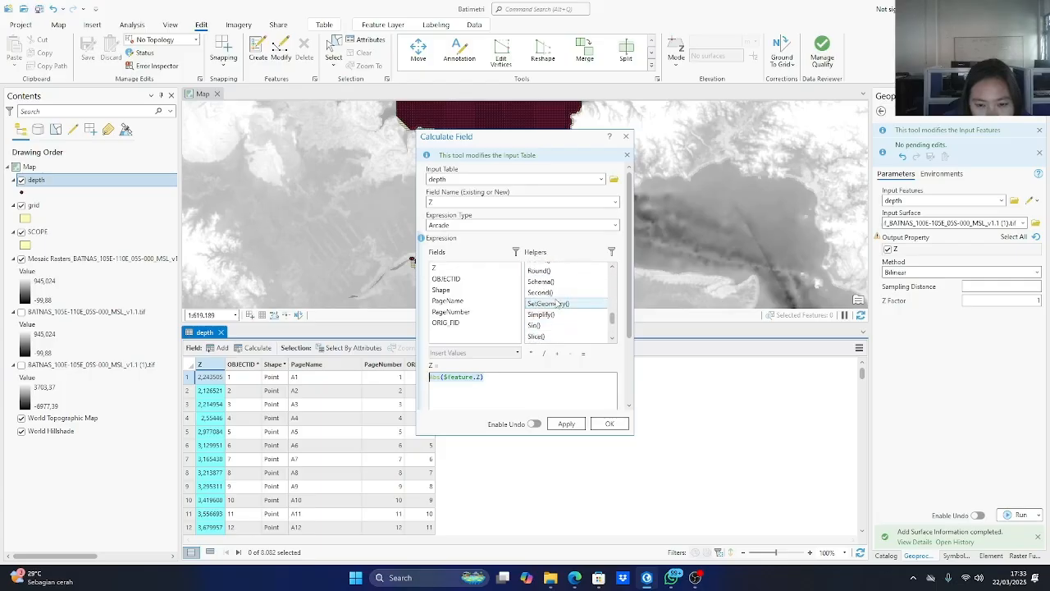
pyautogui.scroll(-1, 555, 303)
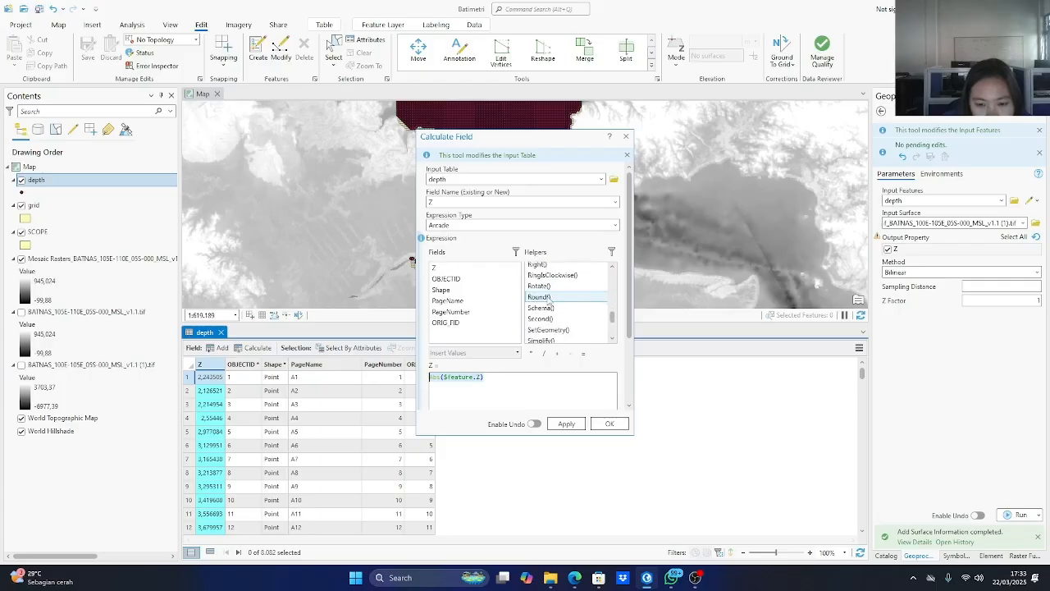
pyautogui.click(542, 297)
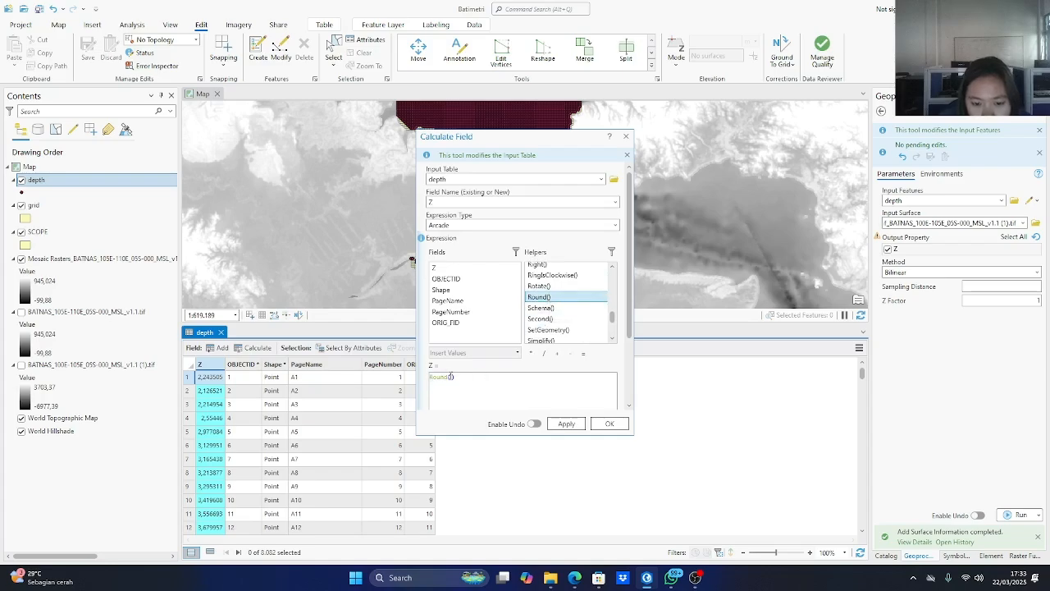
pyautogui.doubleClick(450, 268)
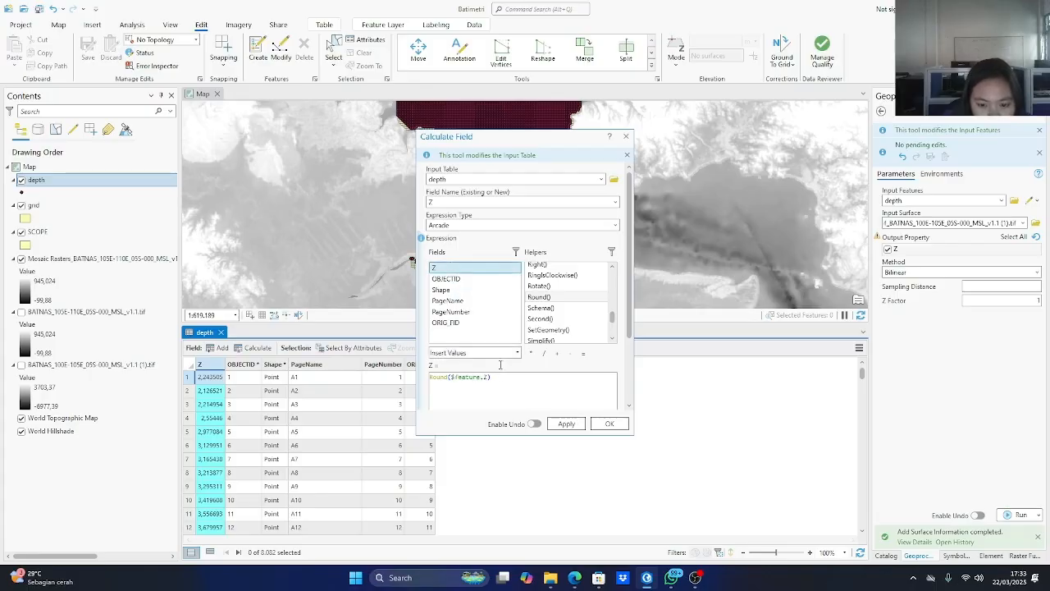
# Extend the expression to Round($feature.Z,1) so depths round to one decimal place, and calculate the Z field.
pyautogui.scroll(-1, 501, 366)
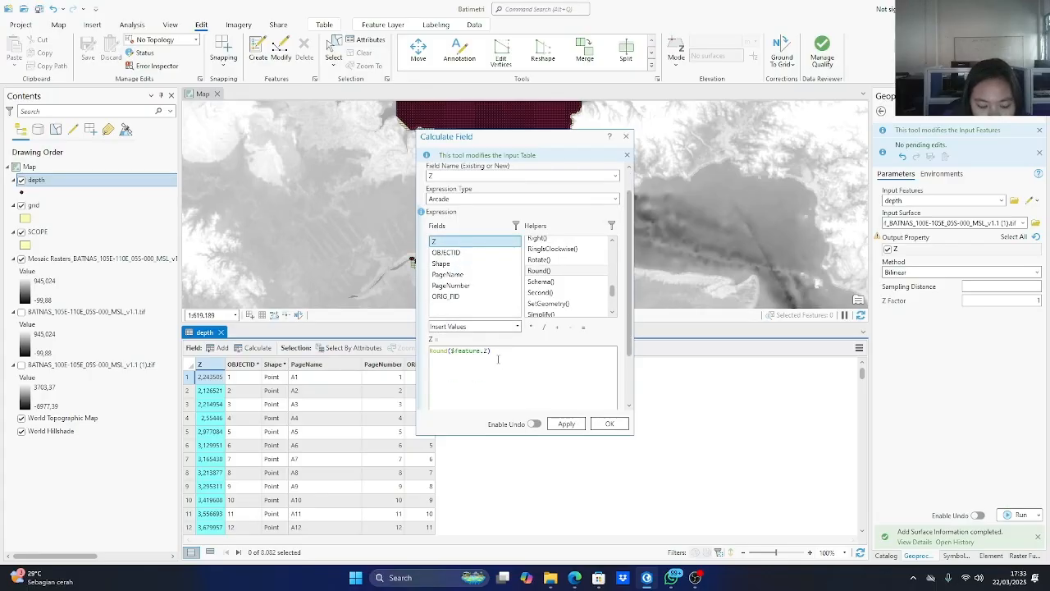
pyautogui.click(496, 352)
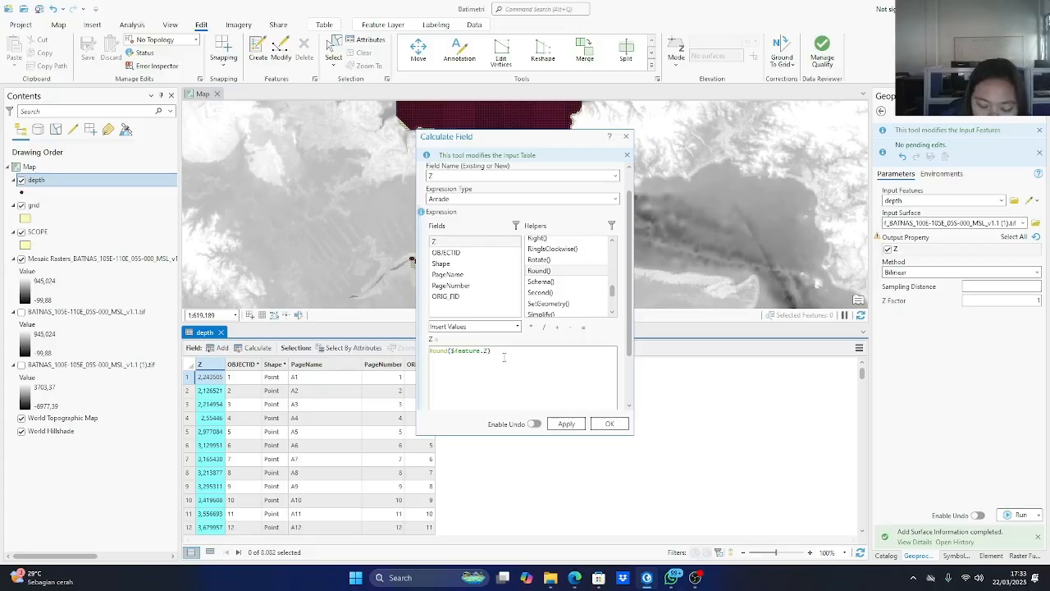
pyautogui.write('1')
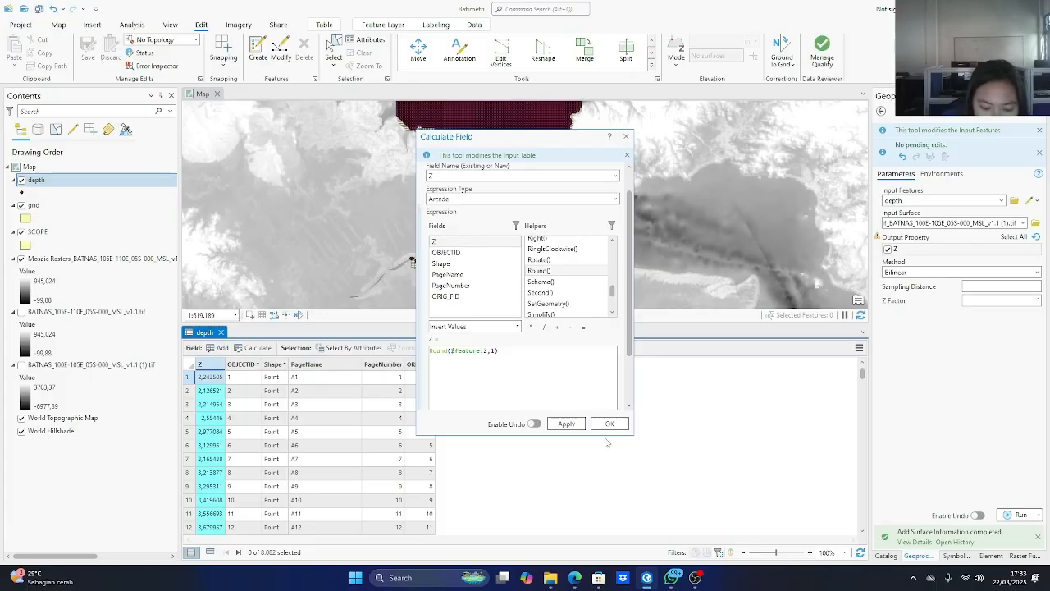
pyautogui.click(566, 423)
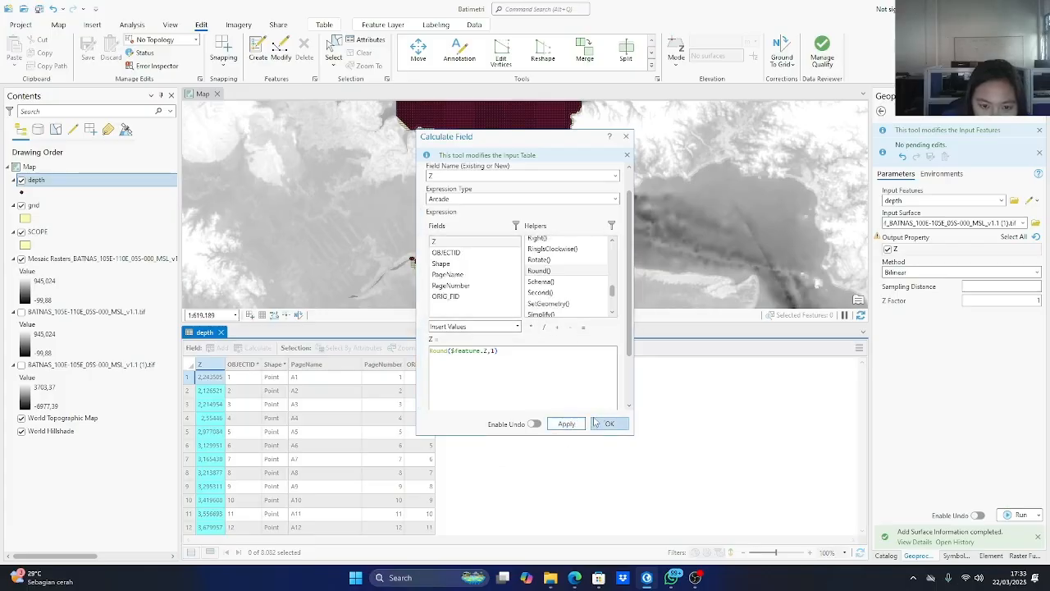
pyautogui.click(606, 423)
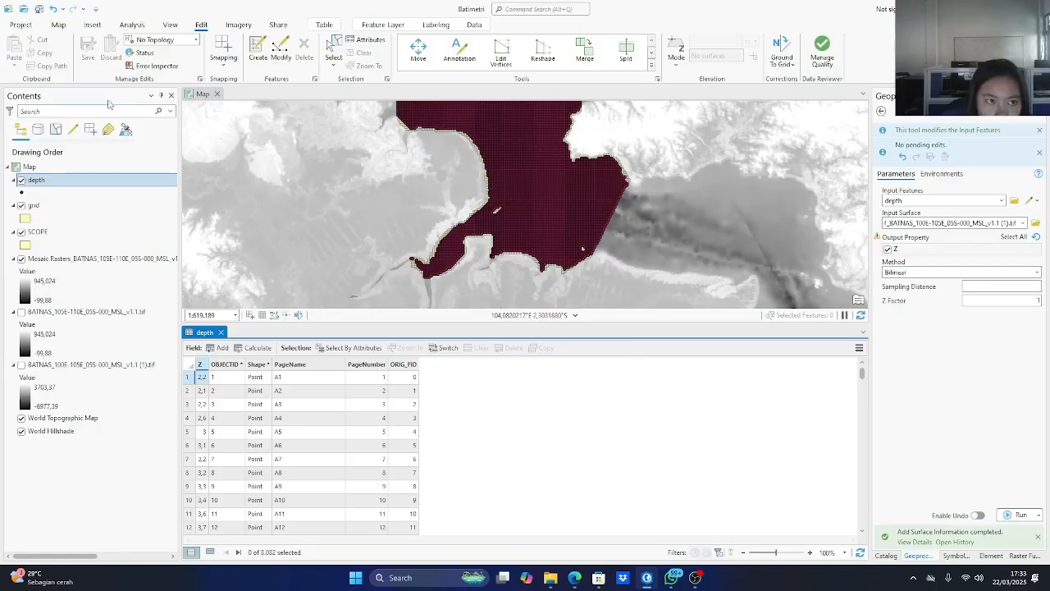
# Find and open the Extract by Mask geoprocessing tool and set the BATNAS mosaic raster as its input raster.
pyautogui.click(131, 26)
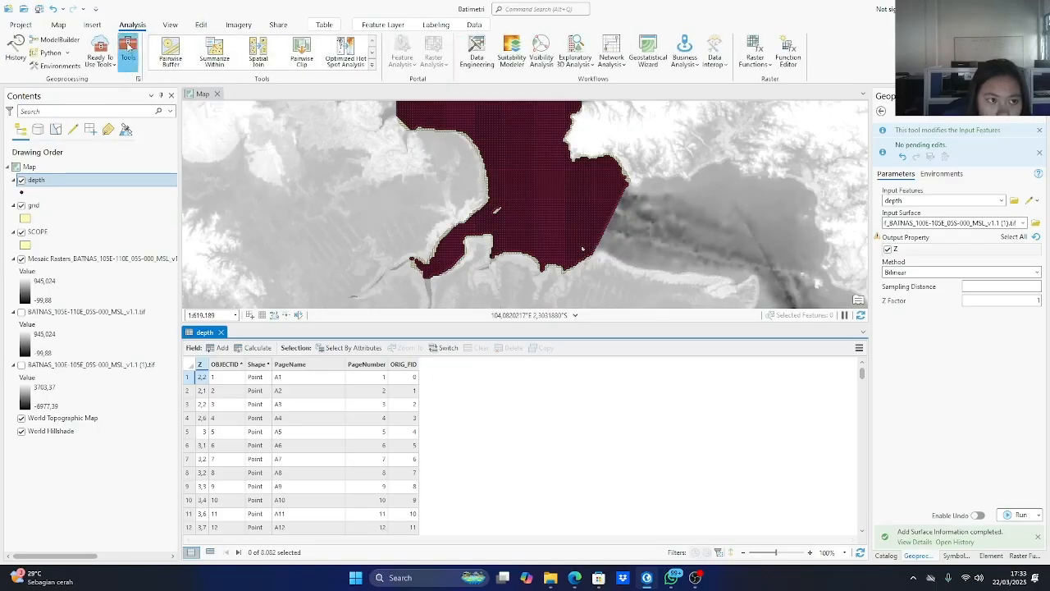
pyautogui.click(128, 51)
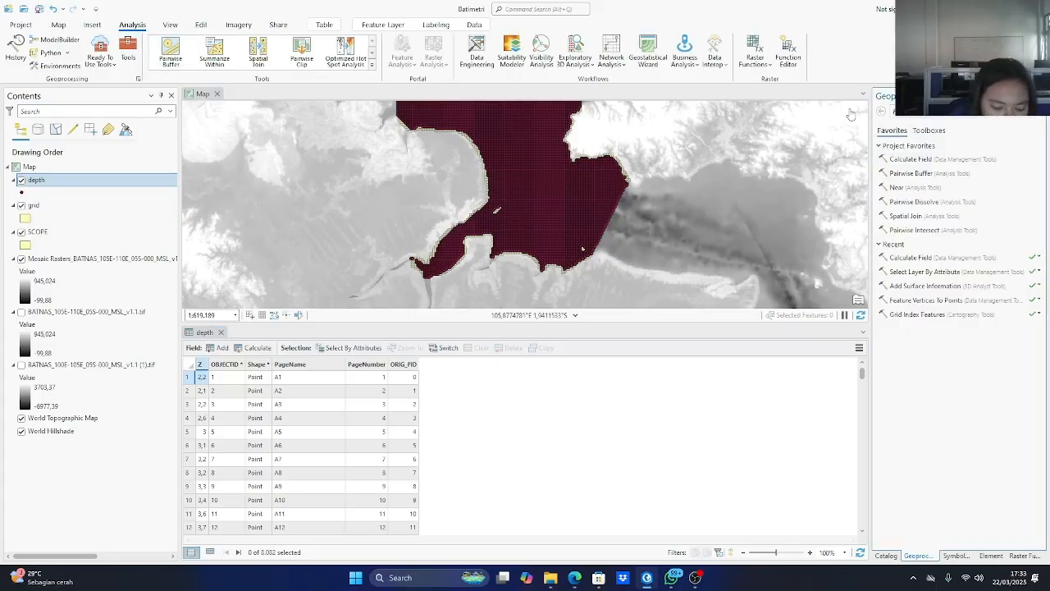
pyautogui.write('extra')
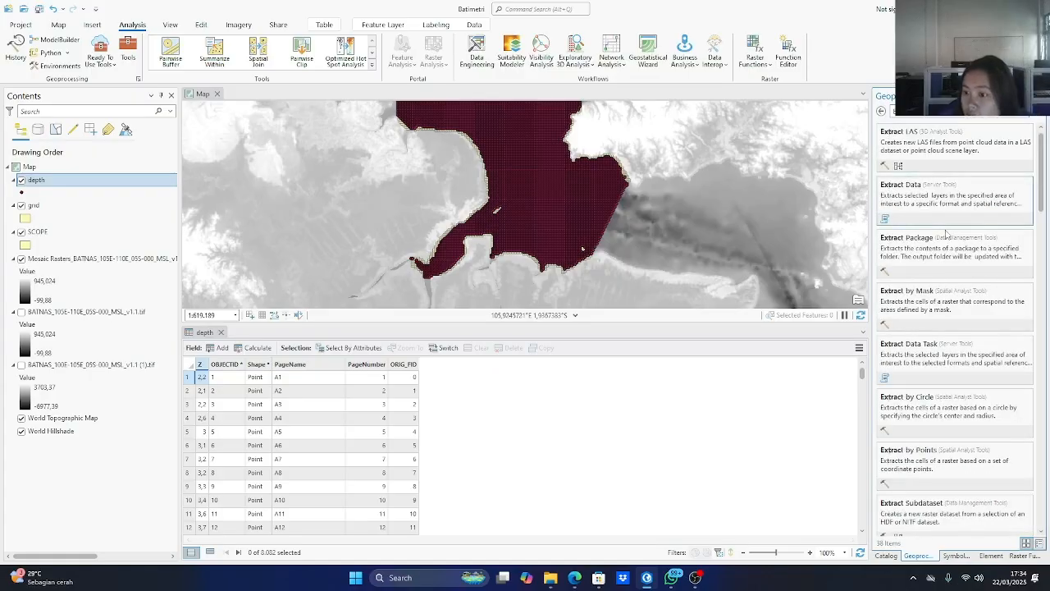
pyautogui.click(942, 304)
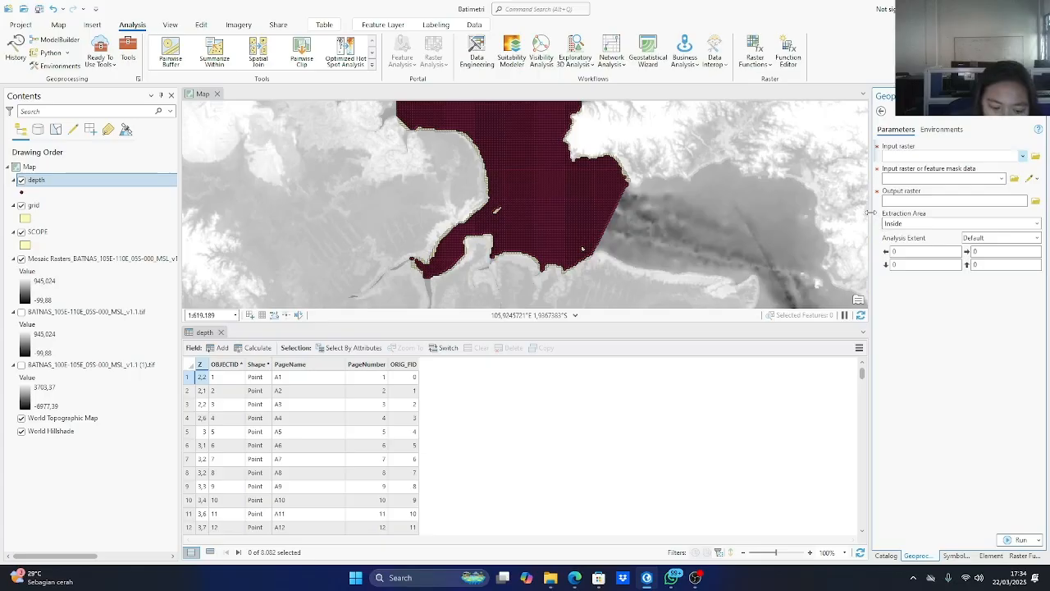
pyautogui.click(1022, 157)
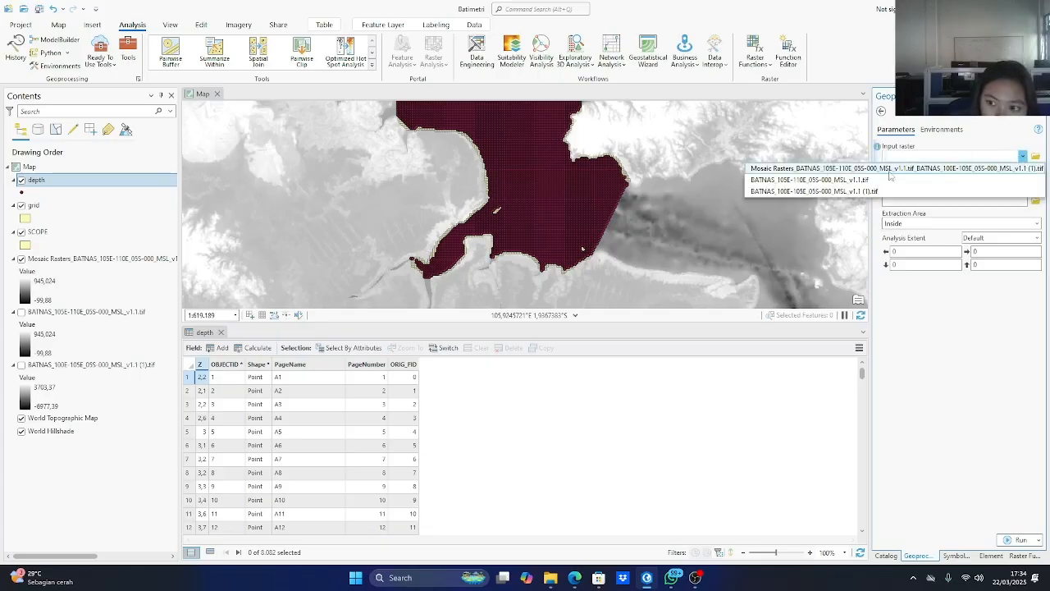
pyautogui.click(812, 190)
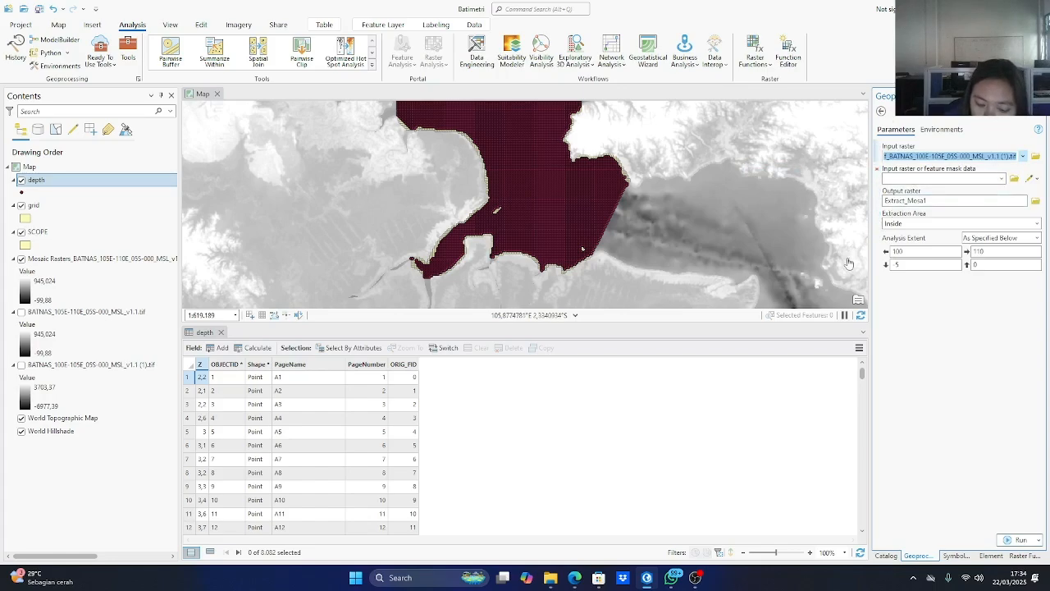
pyautogui.click(936, 143)
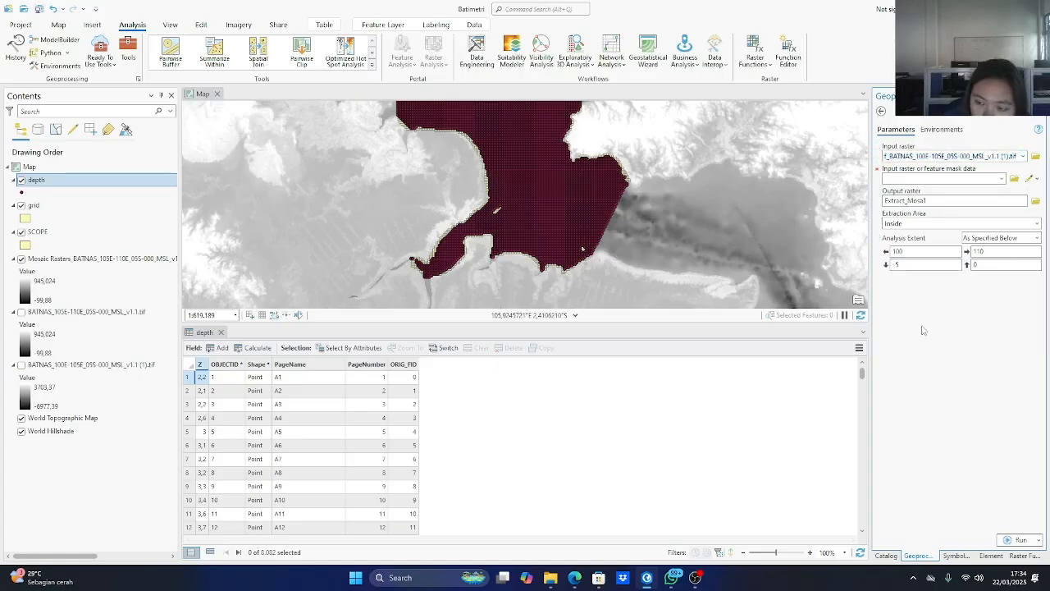
pyautogui.click(1002, 178)
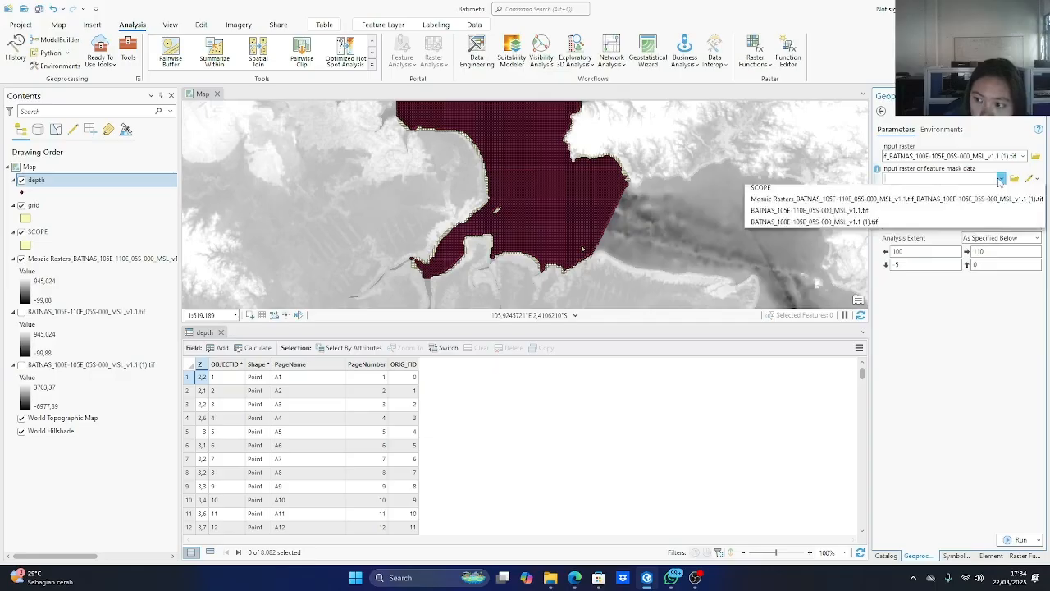
pyautogui.click(943, 315)
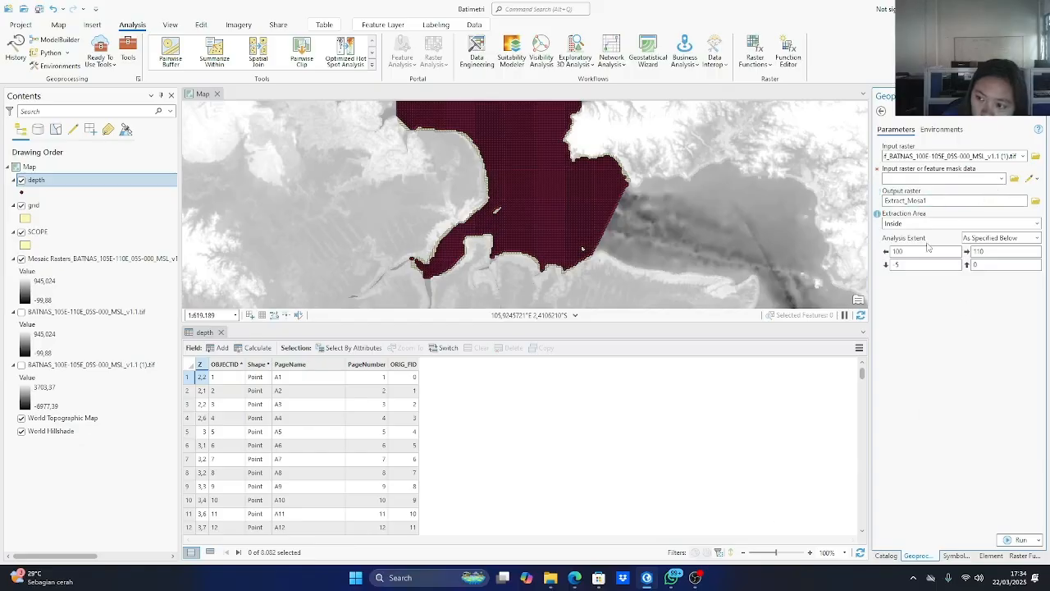
pyautogui.moveTo(695, 577)
pyautogui.click(723, 546)
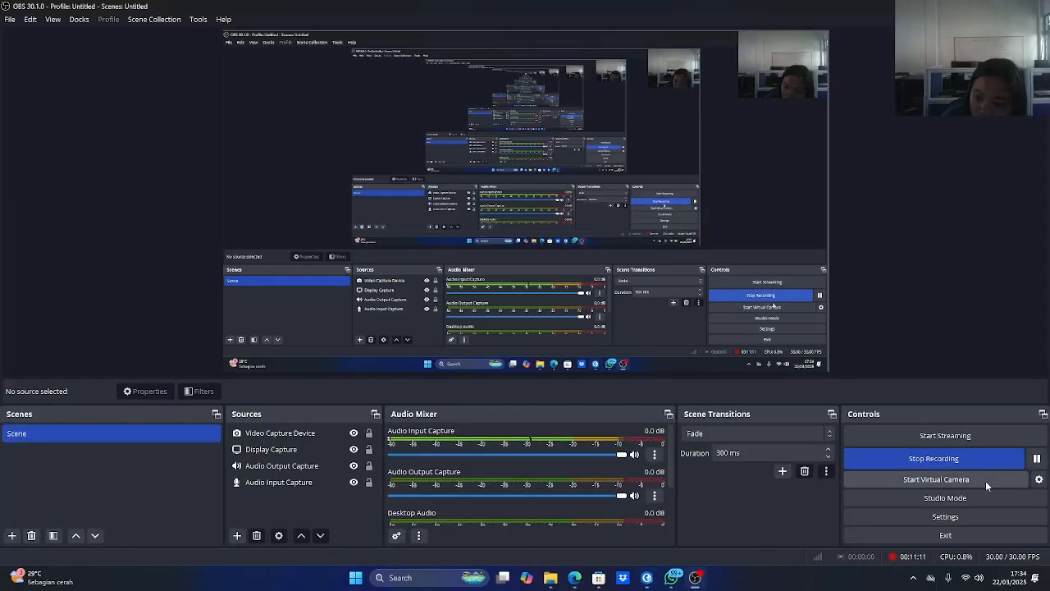
pyautogui.click(647, 577)
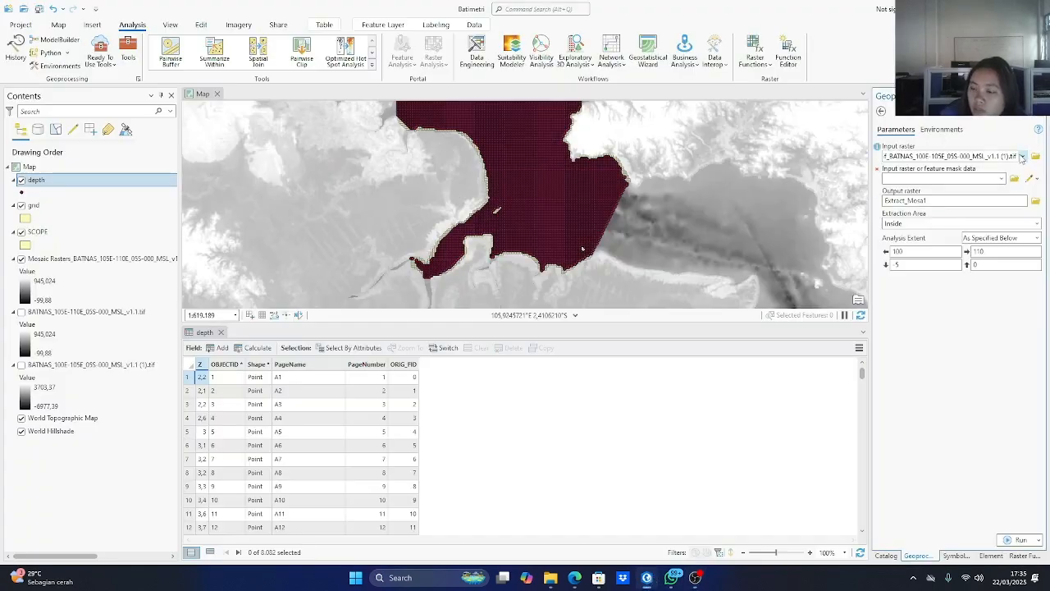
# Choose the BATNAS mosaic as the input raster and SCOPE as the mask for the extraction.
pyautogui.click(1022, 157)
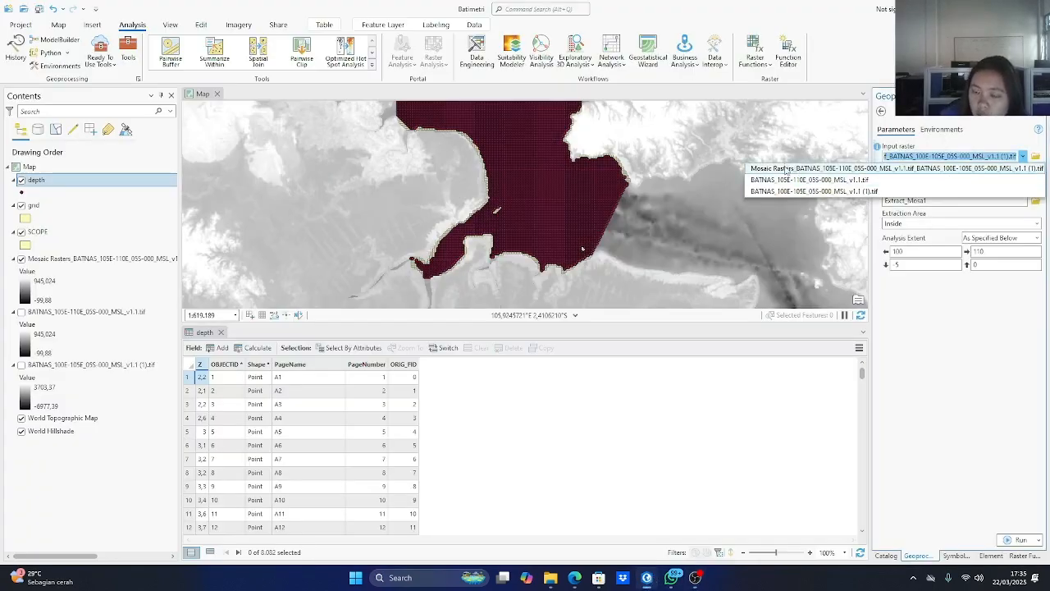
pyautogui.click(786, 171)
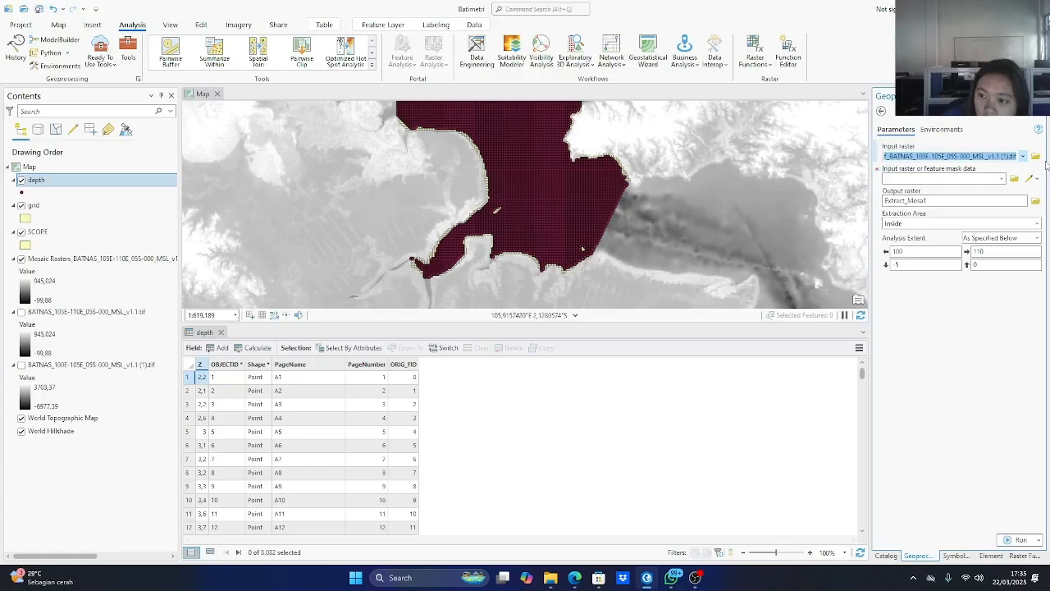
pyautogui.click(1002, 179)
pyautogui.click(799, 216)
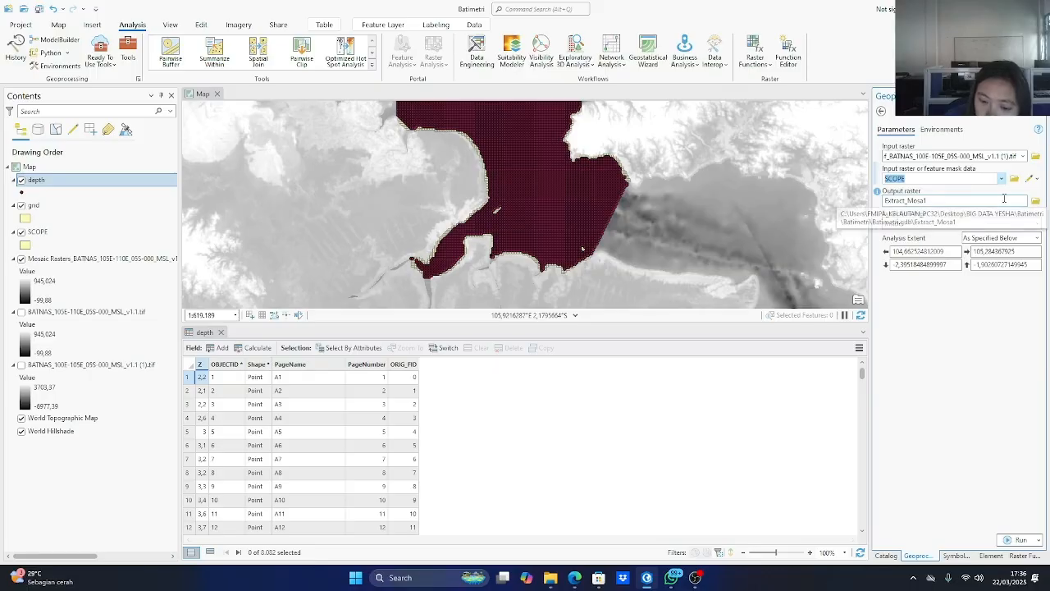
pyautogui.moveTo(949, 199); pyautogui.dragTo(897, 211)
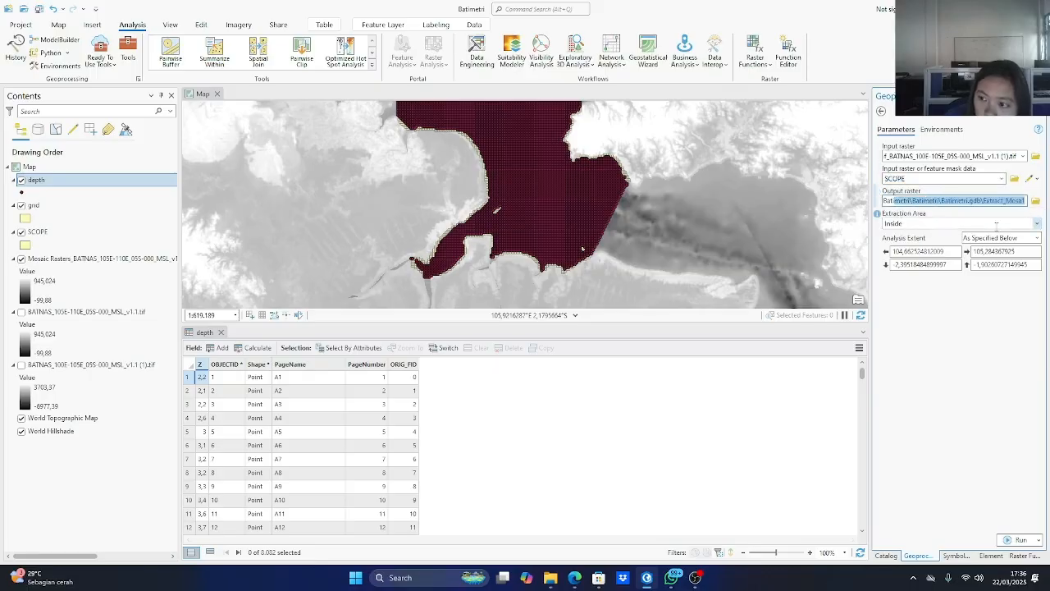
pyautogui.click(1010, 212)
pyautogui.click(1036, 203)
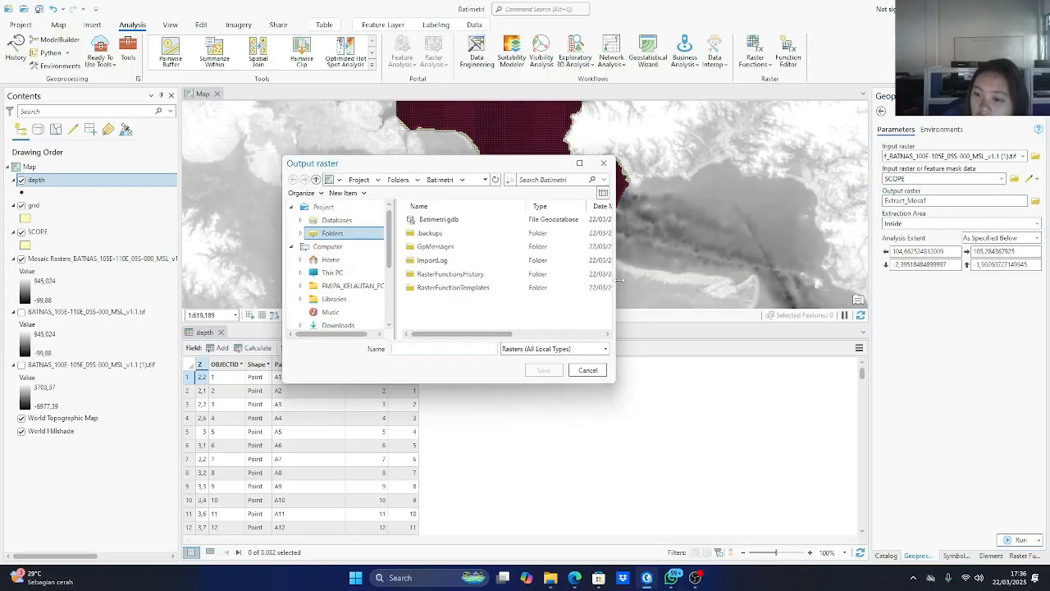
pyautogui.click(604, 162)
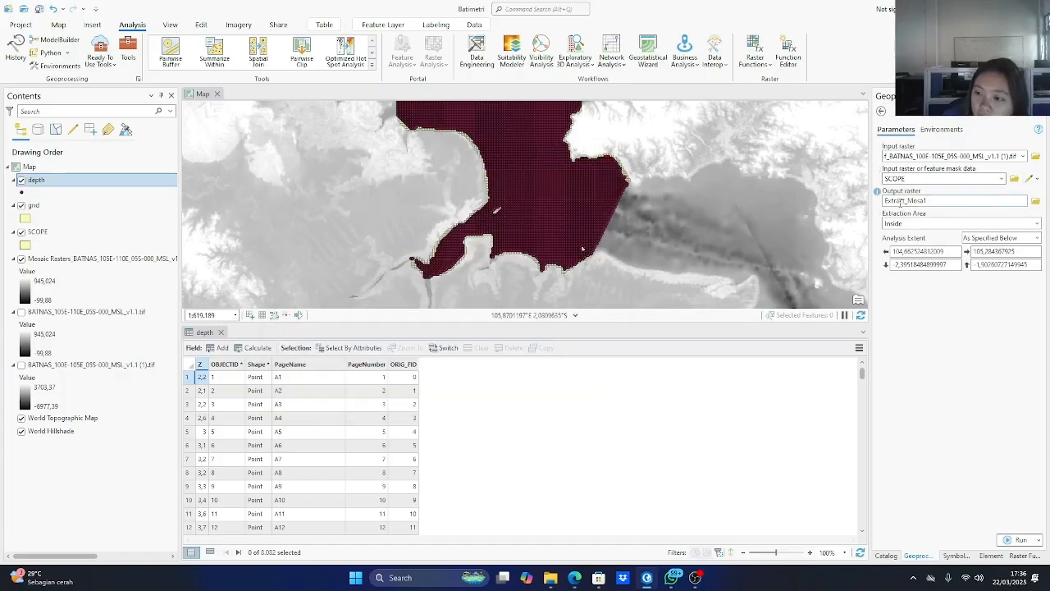
# Name the Extract by Mask output raster banyuasin_extract.
pyautogui.click(901, 202)
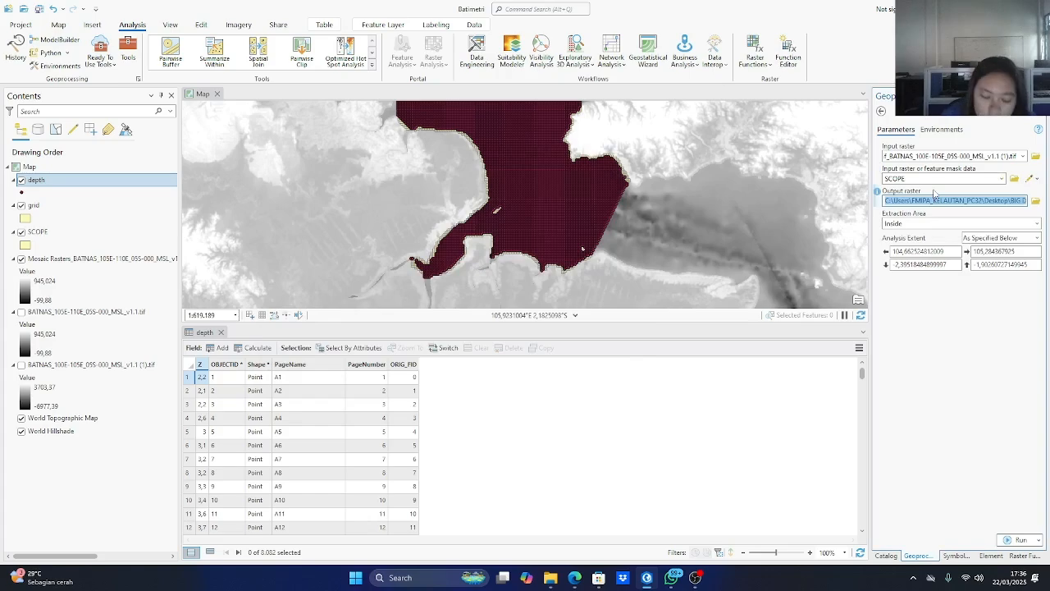
pyautogui.write('BANYUASIN_EXTRA')
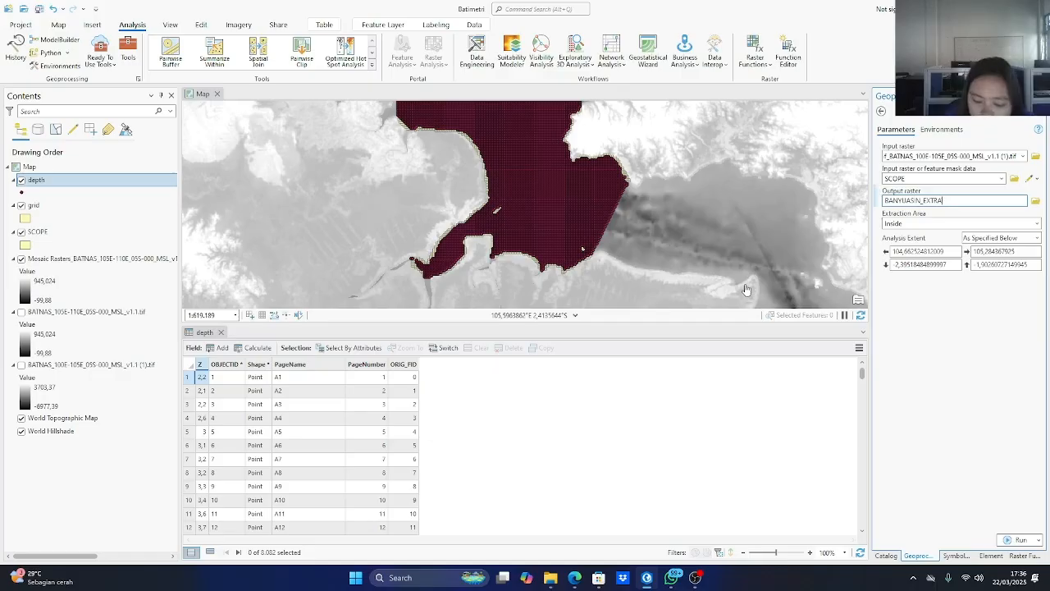
pyautogui.press('BackSpace')
pyautogui.press('BackSpace')
pyautogui.press('BackSpace')
pyautogui.press('BackSpace')
pyautogui.press('BackSpace')
pyautogui.press('BackSpace')
pyautogui.press('BackSpace')
pyautogui.press('BackSpace')
pyautogui.press('BackSpace')
pyautogui.press('BackSpace')
pyautogui.press('BackSpace')
pyautogui.press('BackSpace')
pyautogui.press('BackSpace')
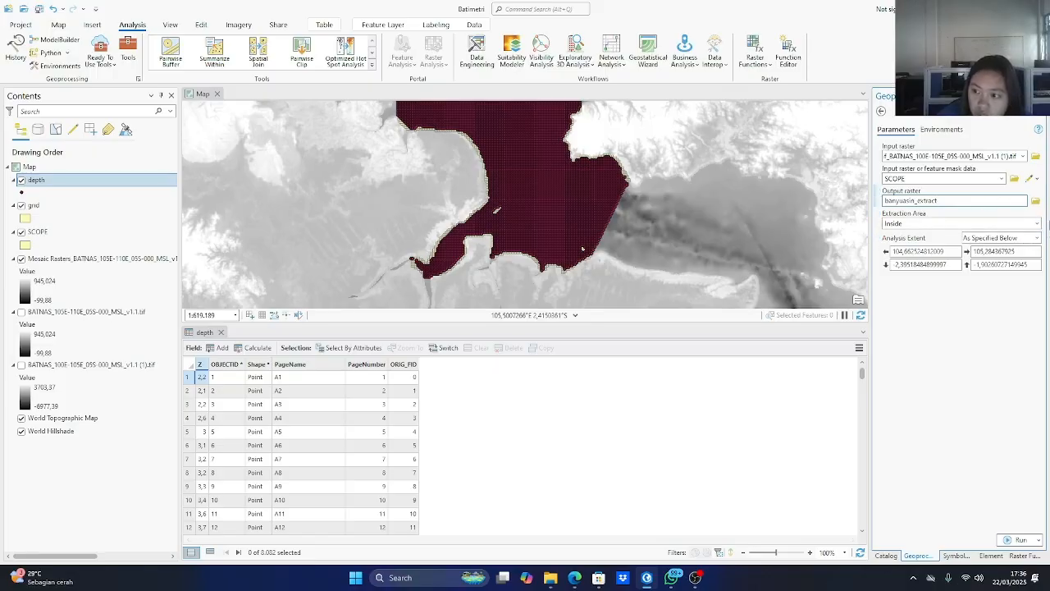
# Keep the extraction area as Inside and run the Extract by Mask tool.
pyautogui.click(1037, 224)
pyautogui.click(902, 236)
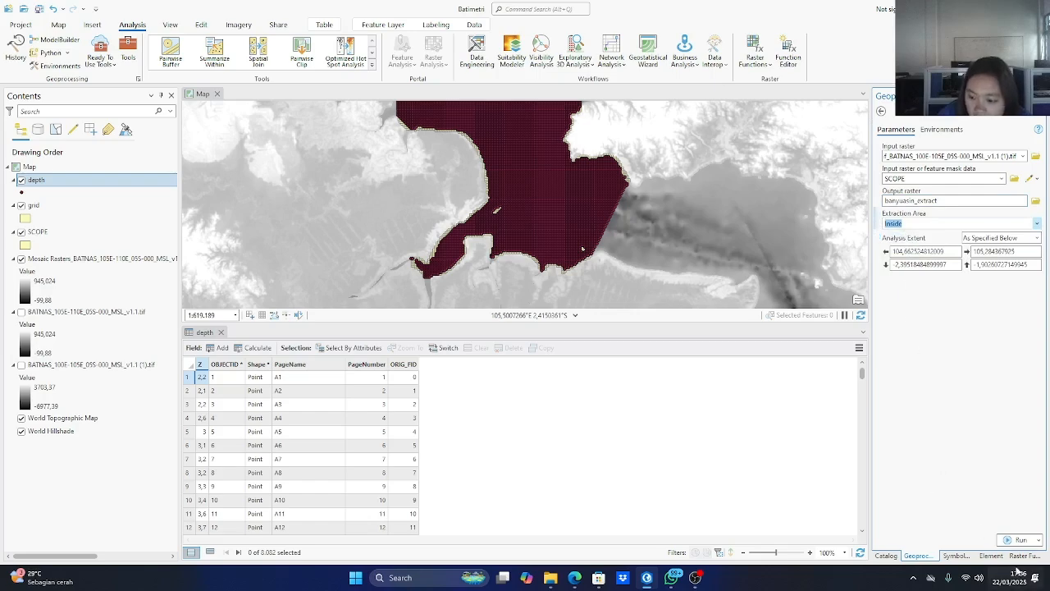
pyautogui.click(1015, 539)
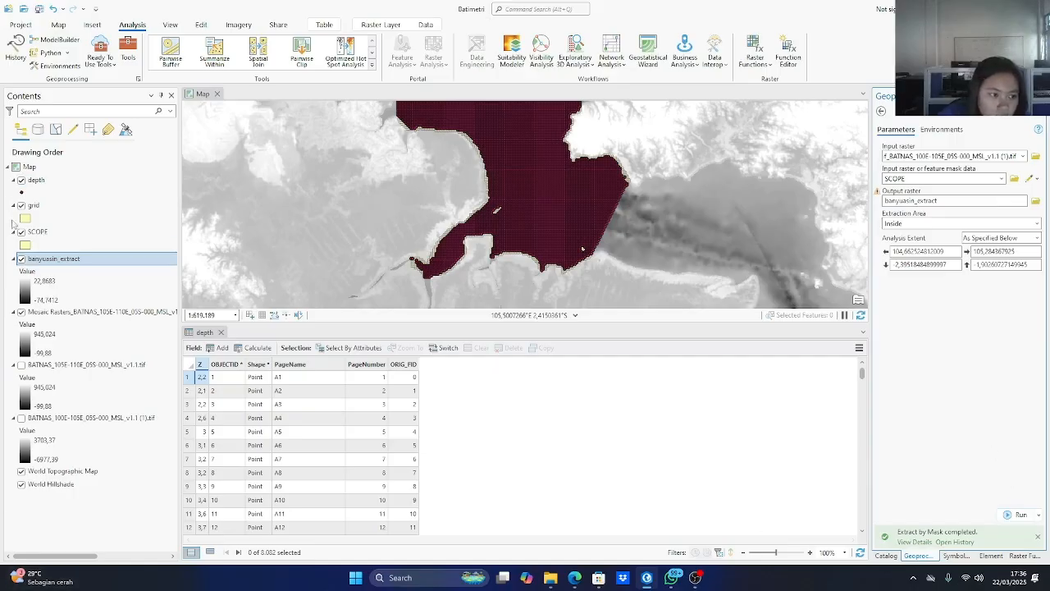
# Hide the depth, grid, SCOPE and mosaic raster layers to view the extracted raster alone over the basemap.
pyautogui.click(22, 180)
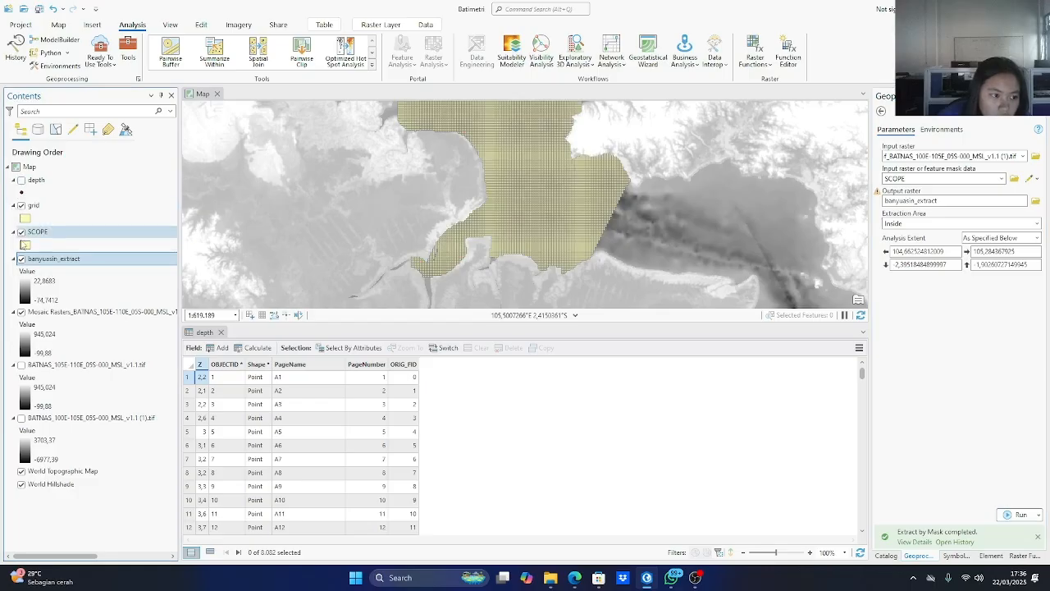
pyautogui.click(21, 233)
pyautogui.click(21, 206)
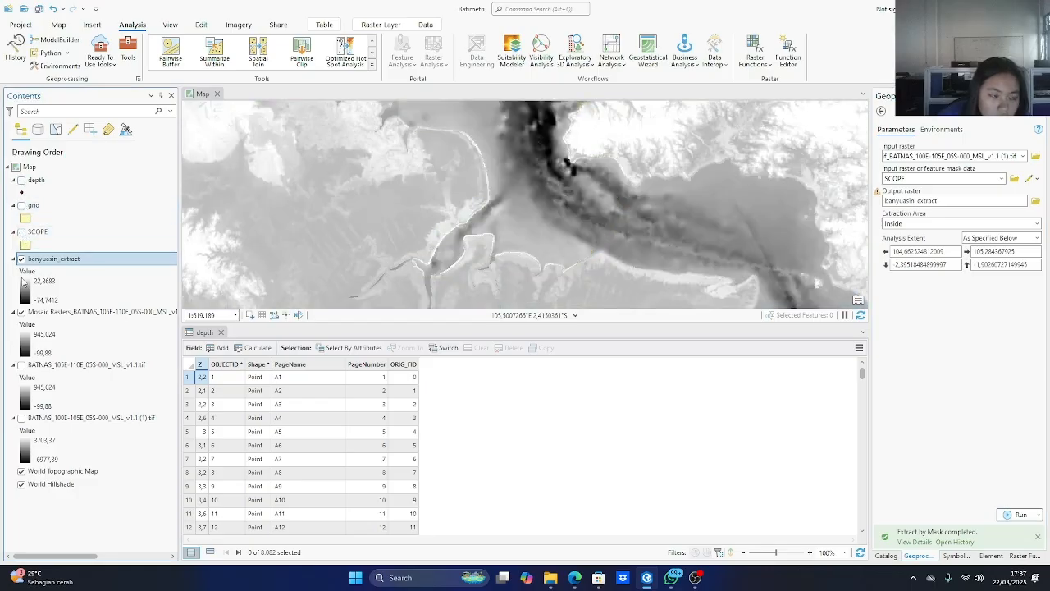
pyautogui.click(21, 312)
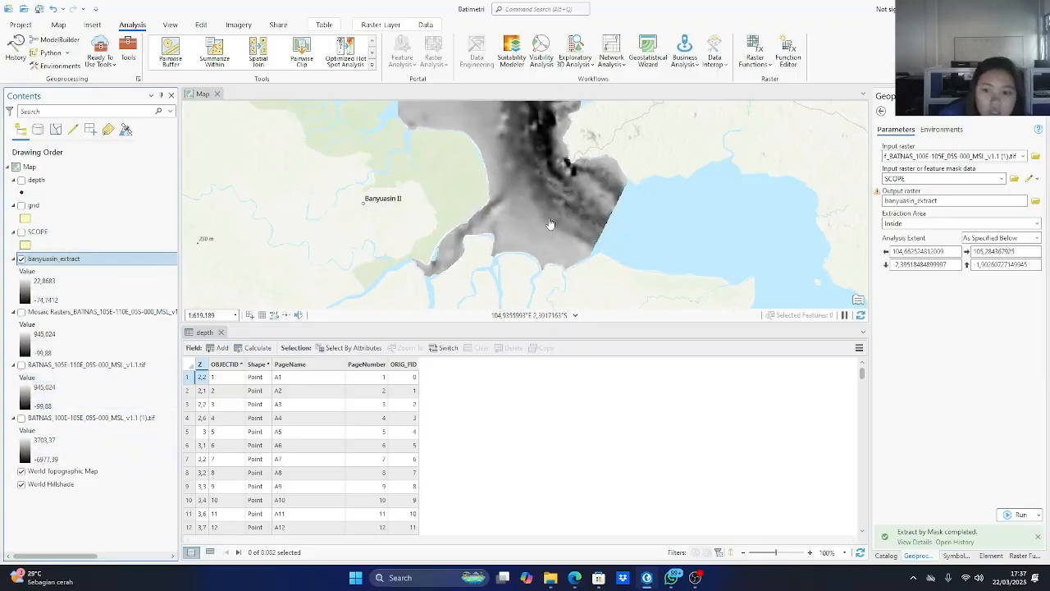
pyautogui.scroll(2, 554, 194)
pyautogui.scroll(-1, 554, 195)
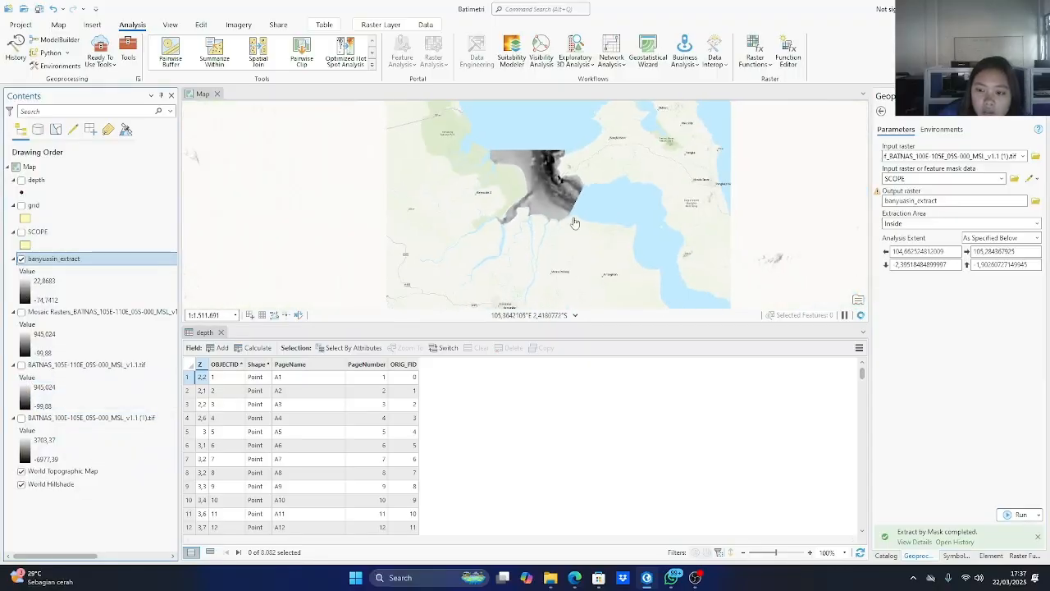
pyautogui.scroll(-1, 587, 228)
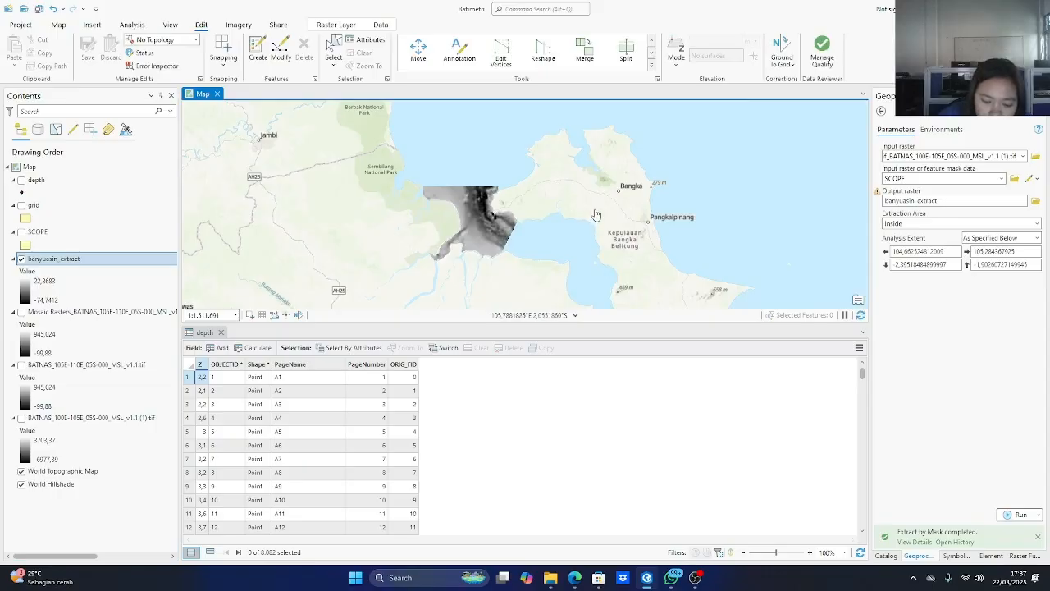
# Find and open the Contour List geoprocessing tool and set banyuasin_extract as its input raster.
pyautogui.click(132, 25)
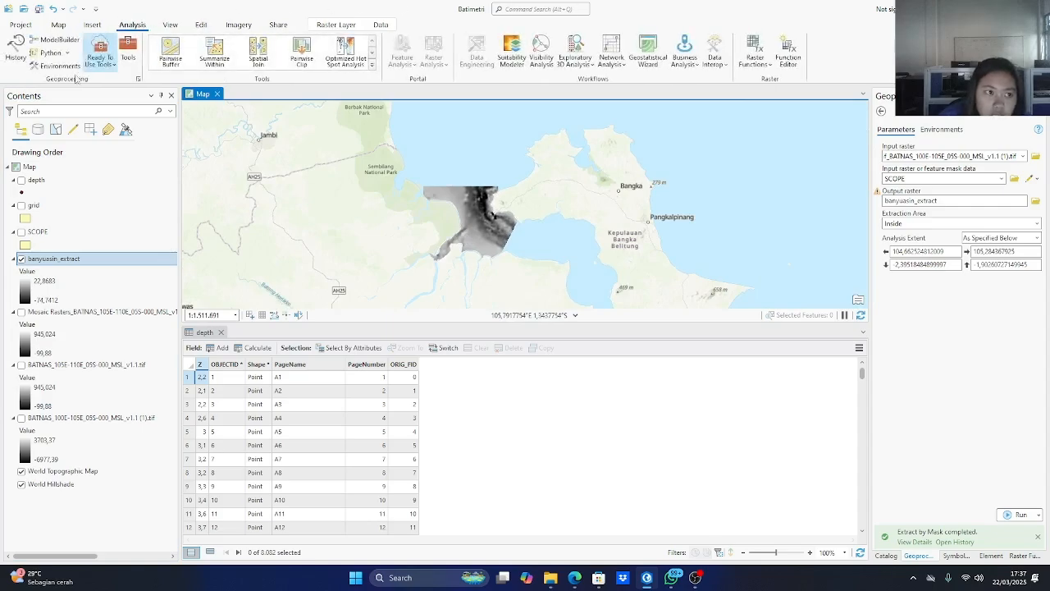
pyautogui.click(128, 53)
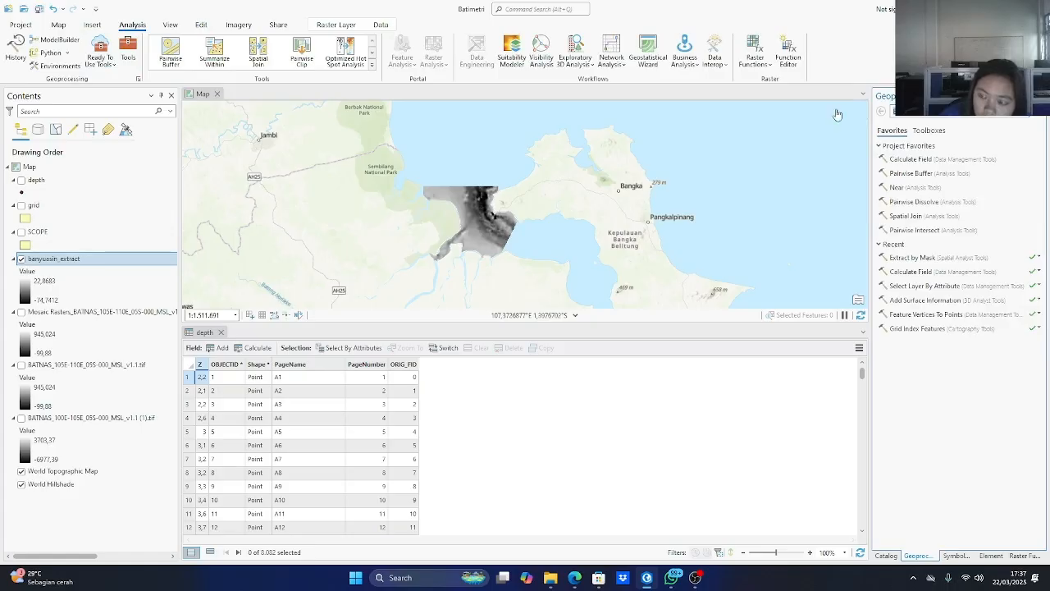
pyautogui.write('contour')
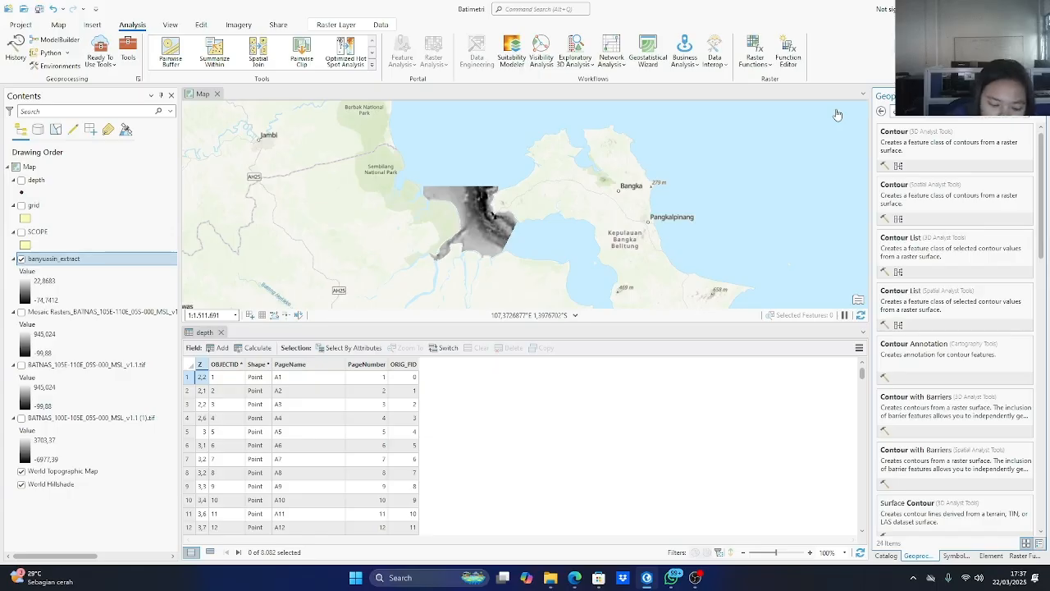
pyautogui.click(941, 138)
pyautogui.click(900, 156)
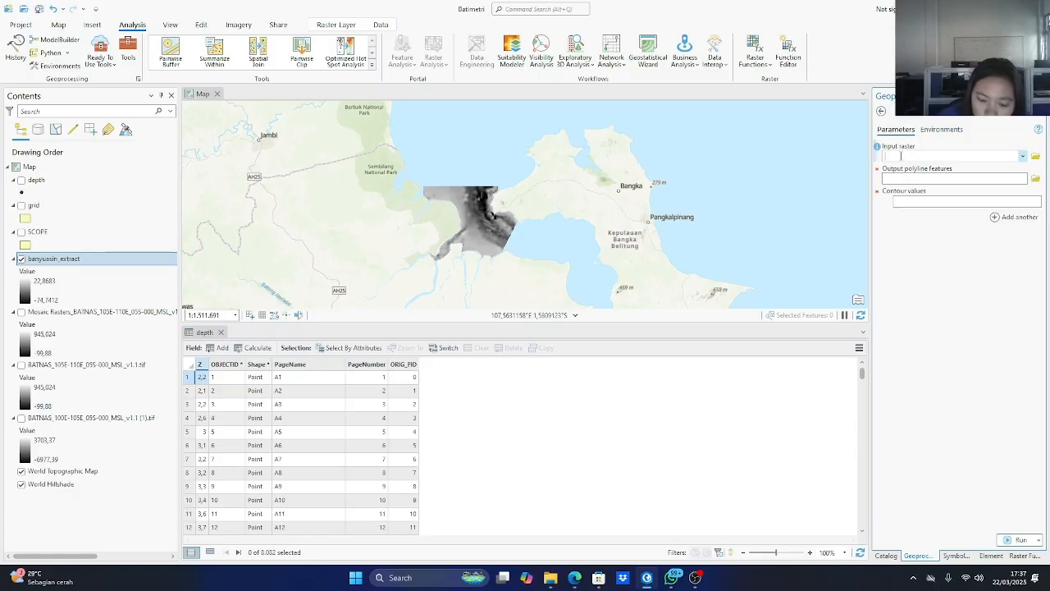
pyautogui.click(1022, 156)
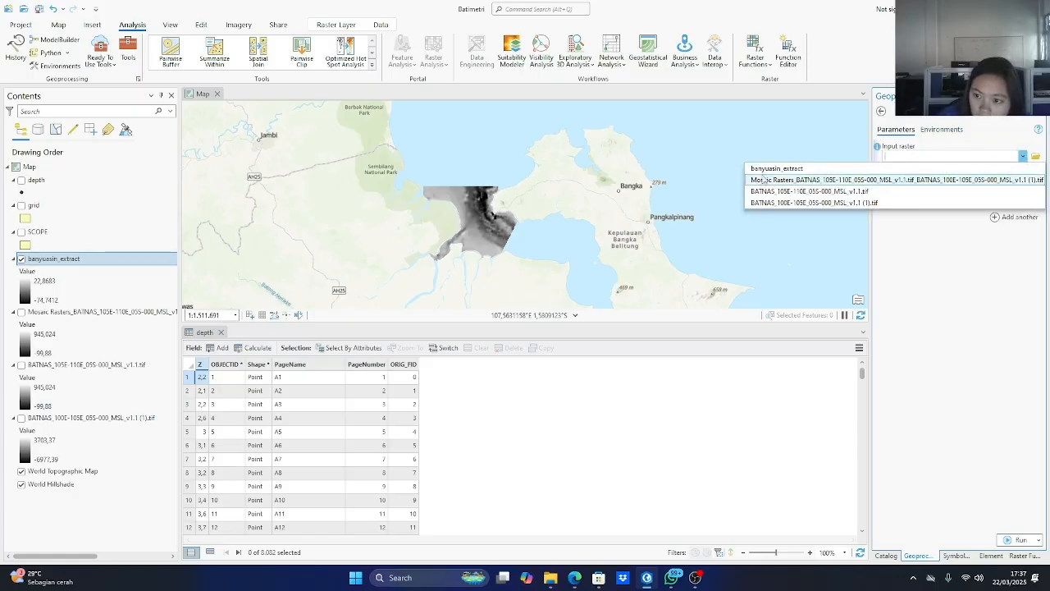
pyautogui.click(765, 170)
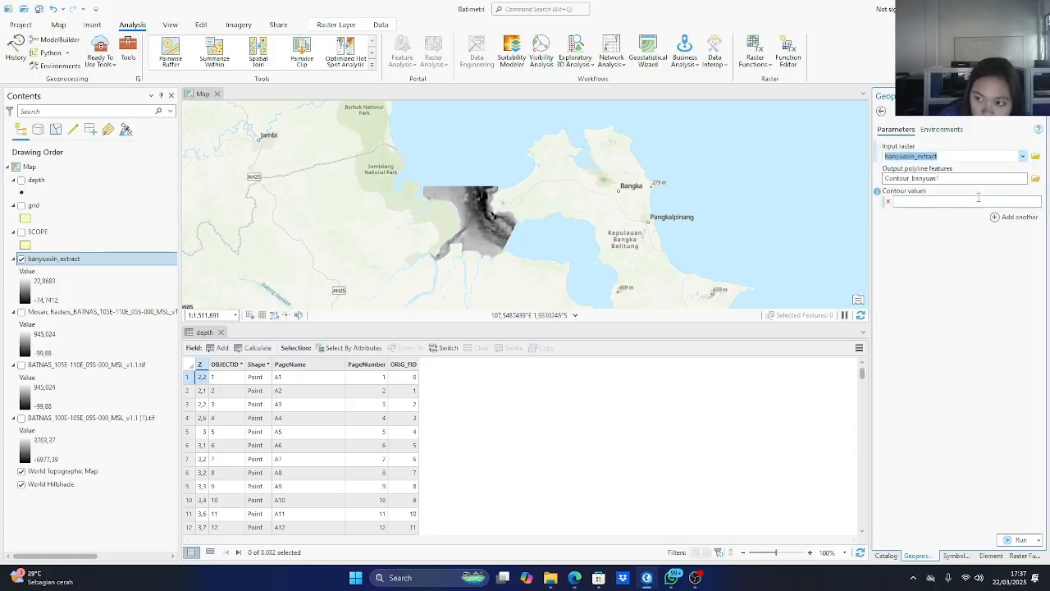
# Name the output polyline features contour.
pyautogui.click(1036, 178)
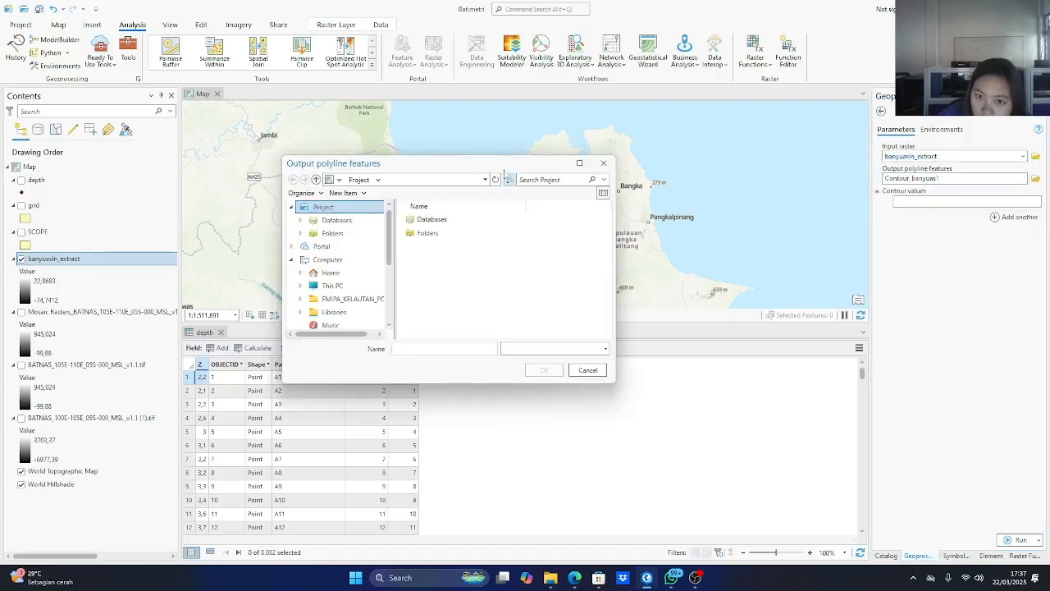
pyautogui.click(603, 162)
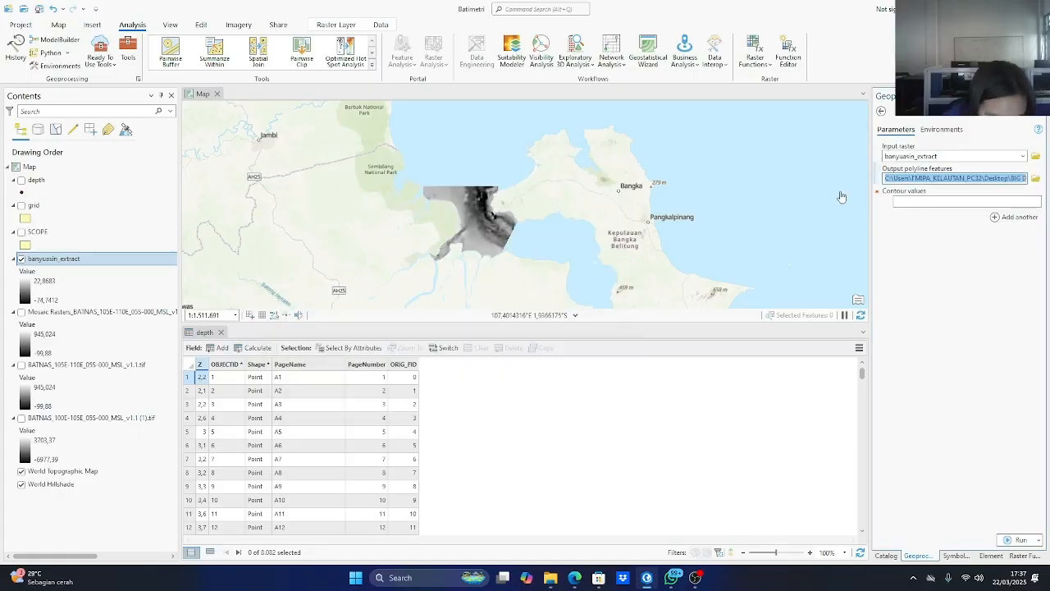
pyautogui.write('contour')
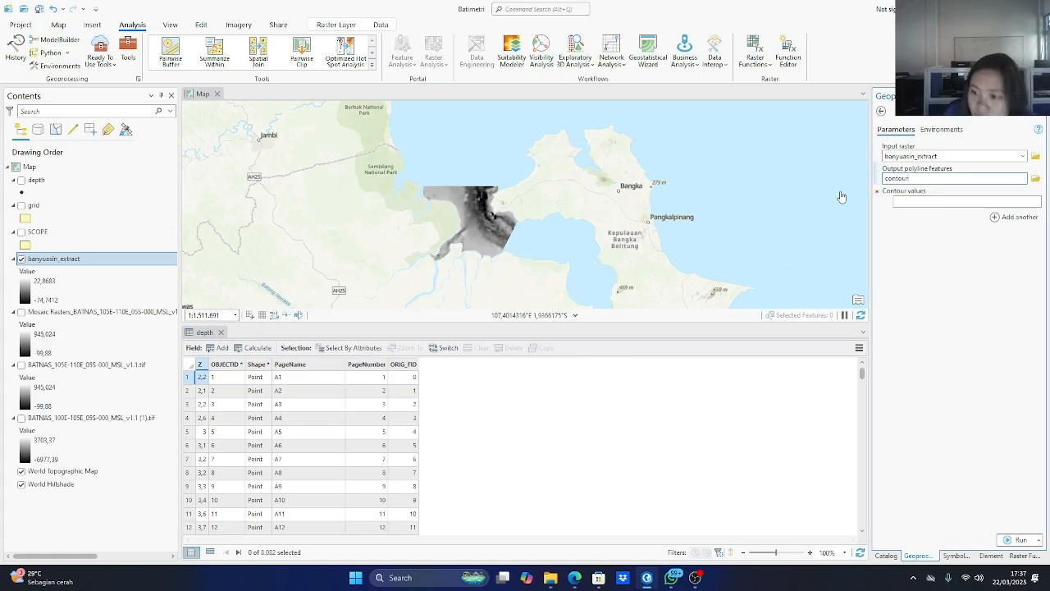
# Enter contour values of -1, -2, -5, -10 and -20 and run the Contour List tool.
pyautogui.click(945, 201)
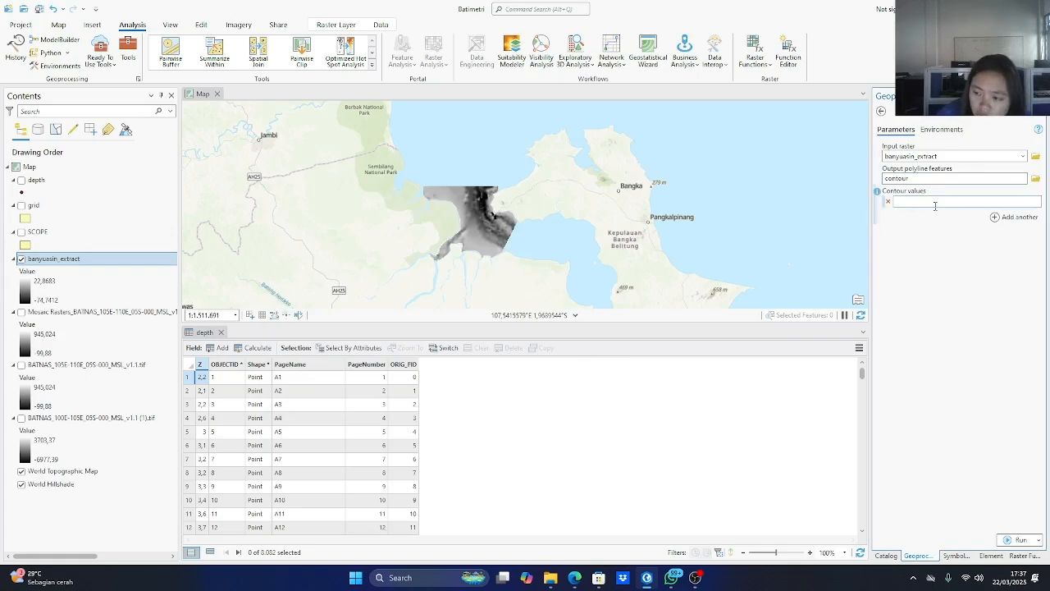
pyautogui.click(933, 200)
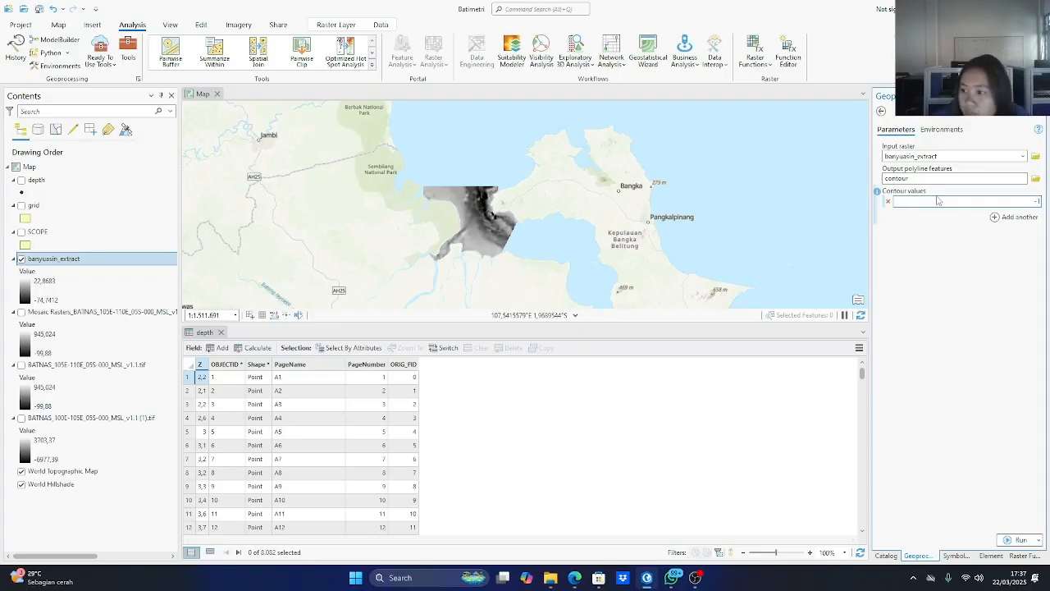
pyautogui.click(1015, 217)
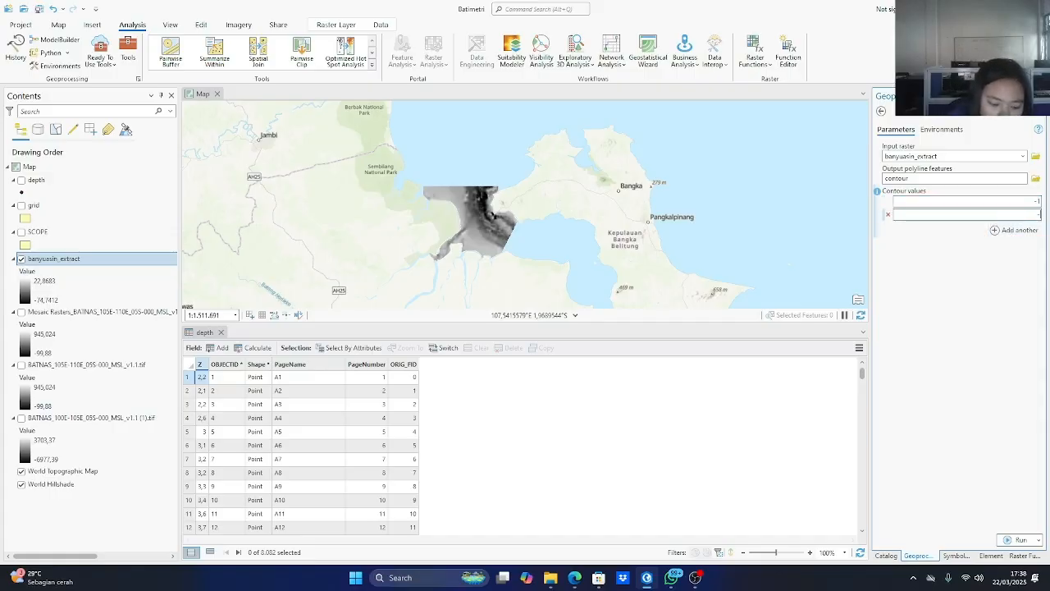
pyautogui.click(996, 229)
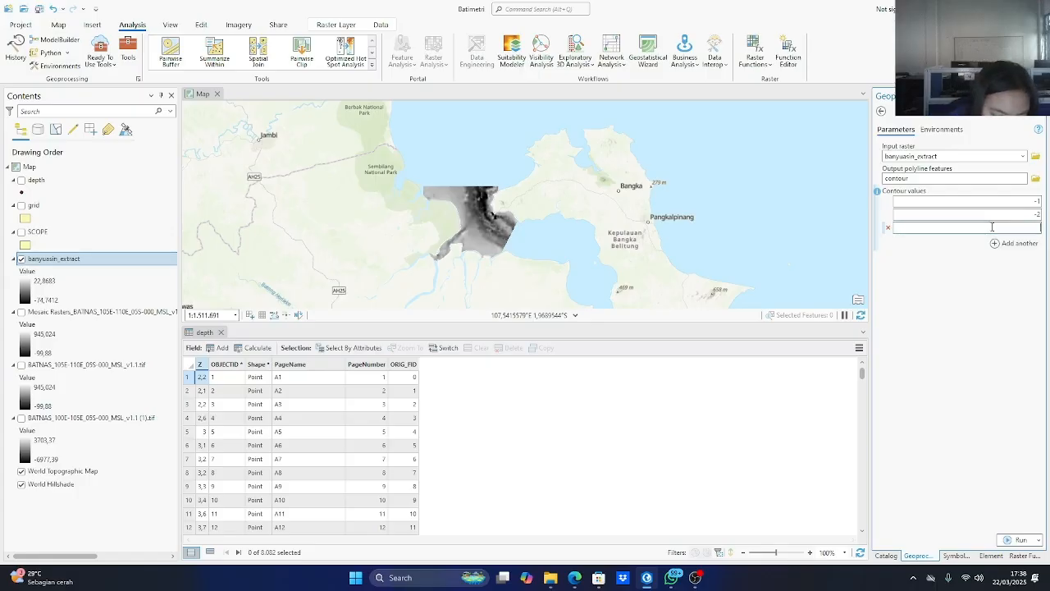
pyautogui.click(1016, 243)
pyautogui.click(1016, 242)
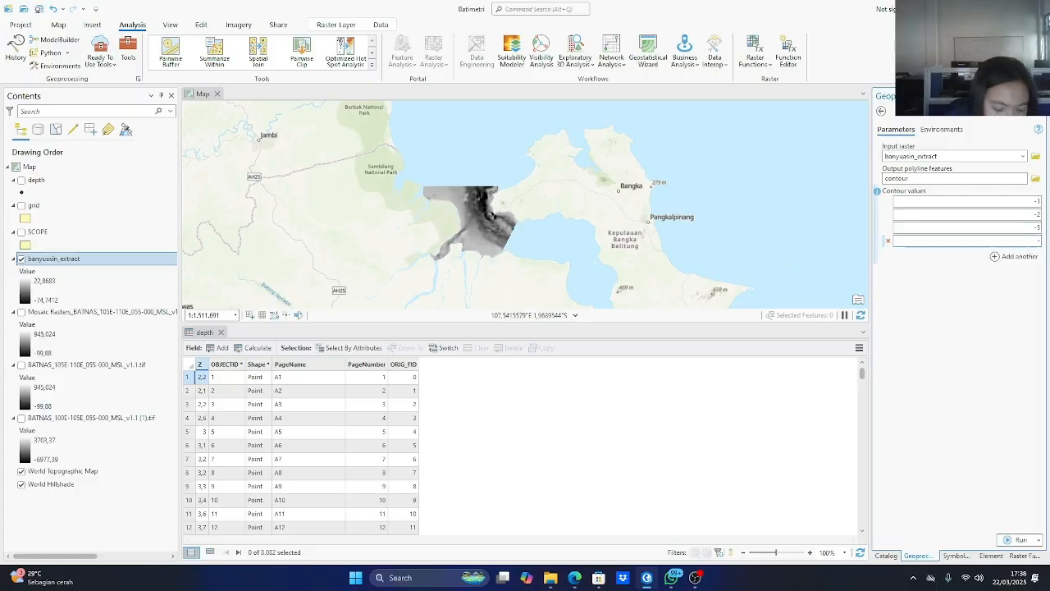
pyautogui.write('-10')
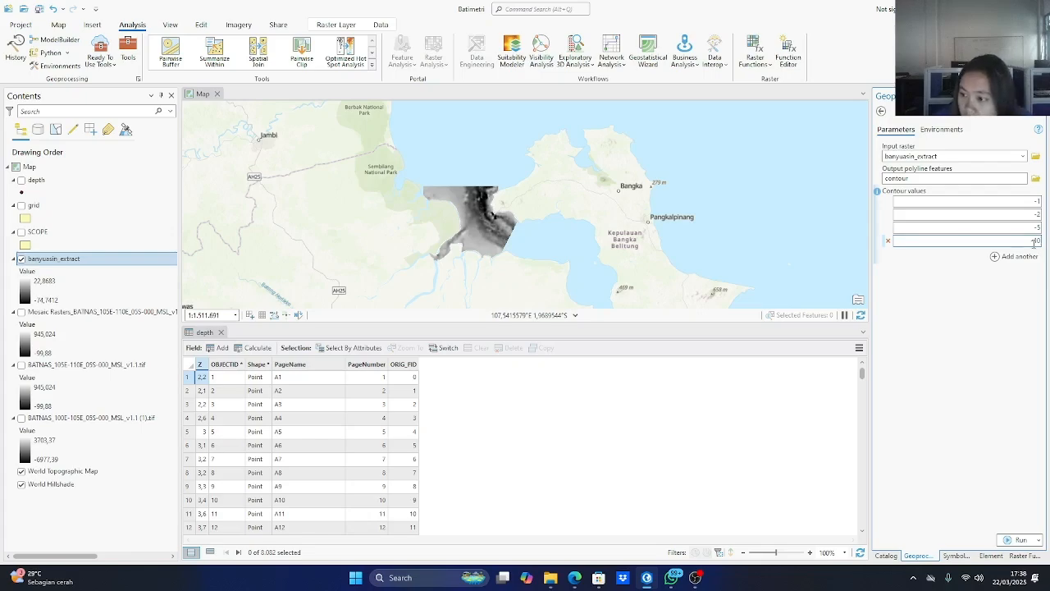
pyautogui.click(1020, 256)
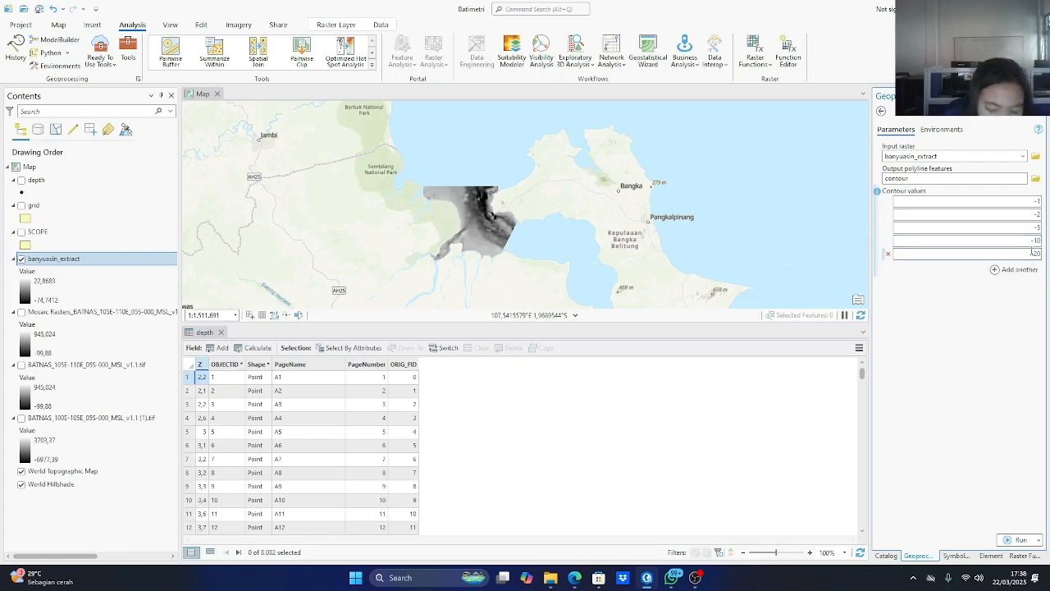
pyautogui.click(1007, 539)
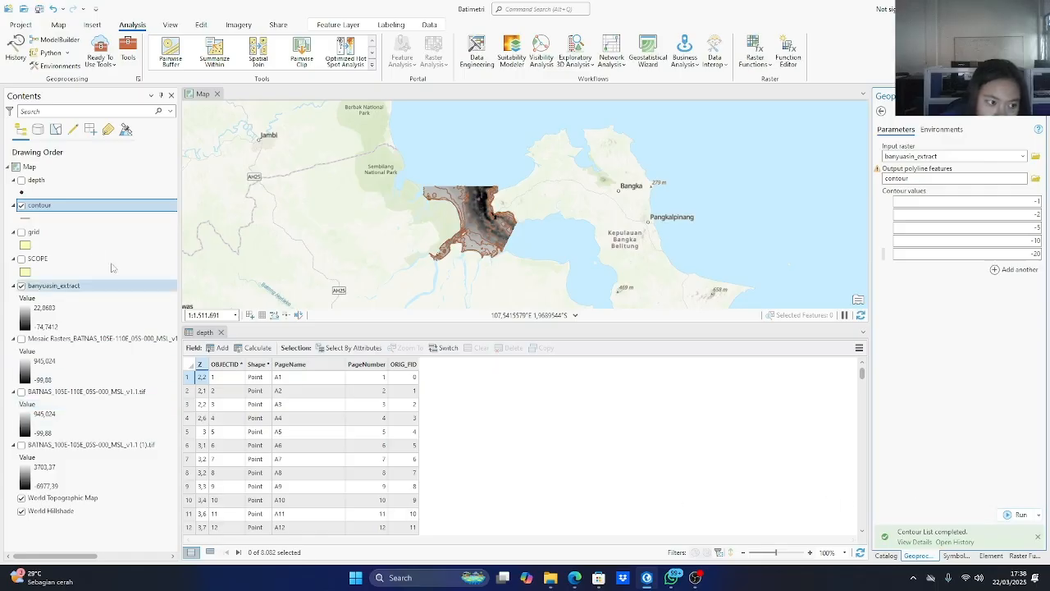
# Turn on labels for the contour layer and inspect them on the map over the extracted raster.
pyautogui.click(45, 209)
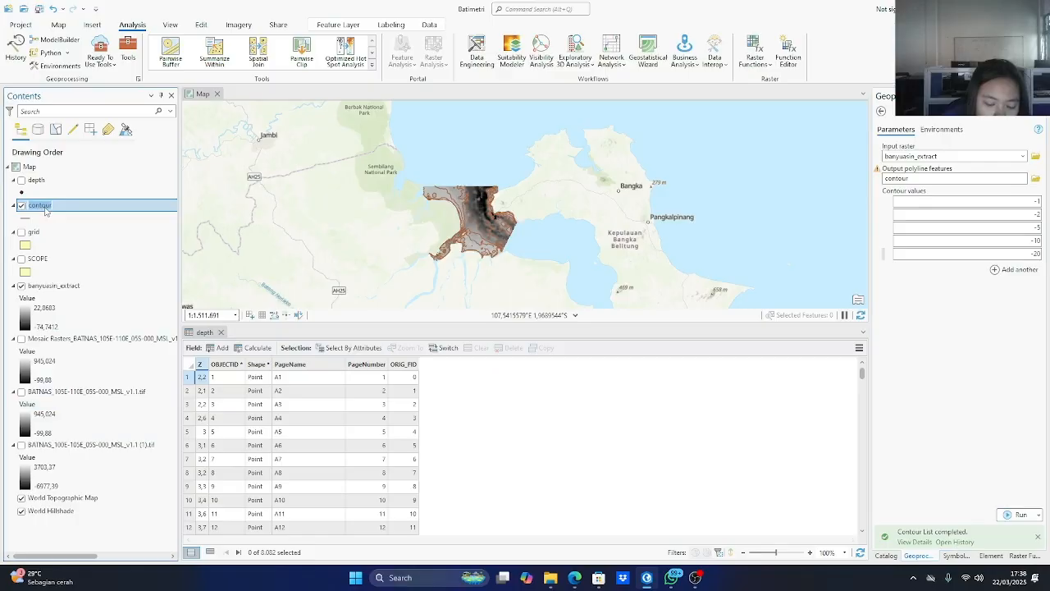
pyautogui.rightClick(45, 207)
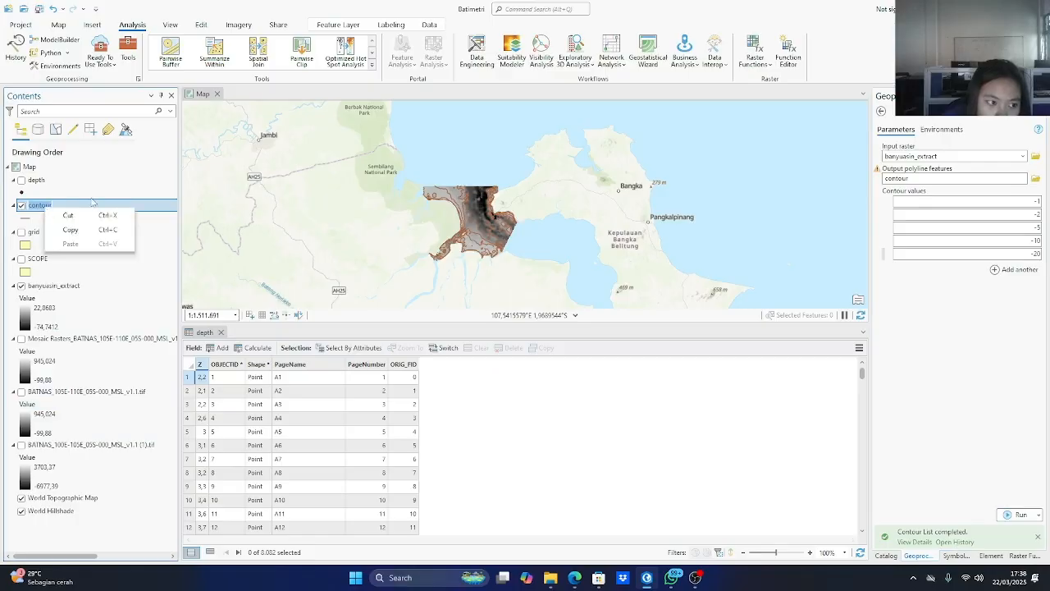
pyautogui.click(93, 205)
pyautogui.rightClick(93, 205)
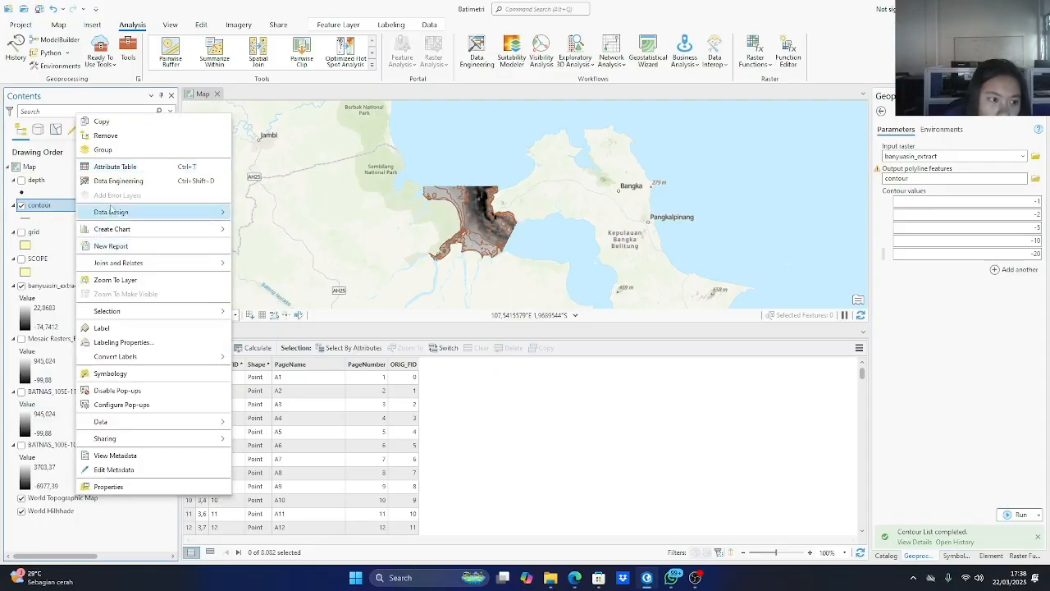
pyautogui.click(103, 327)
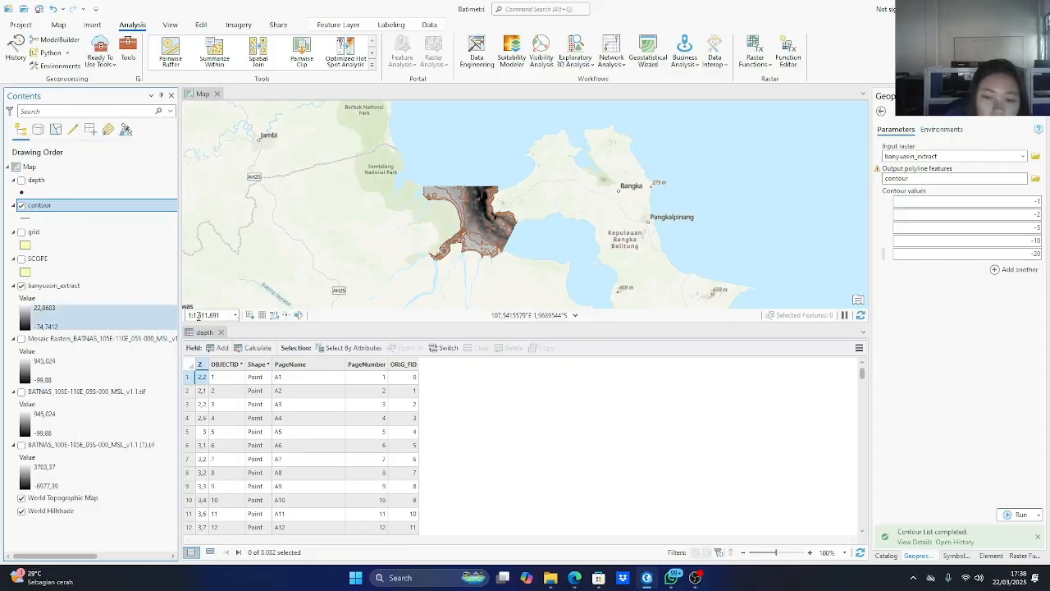
pyautogui.scroll(5, 480, 265)
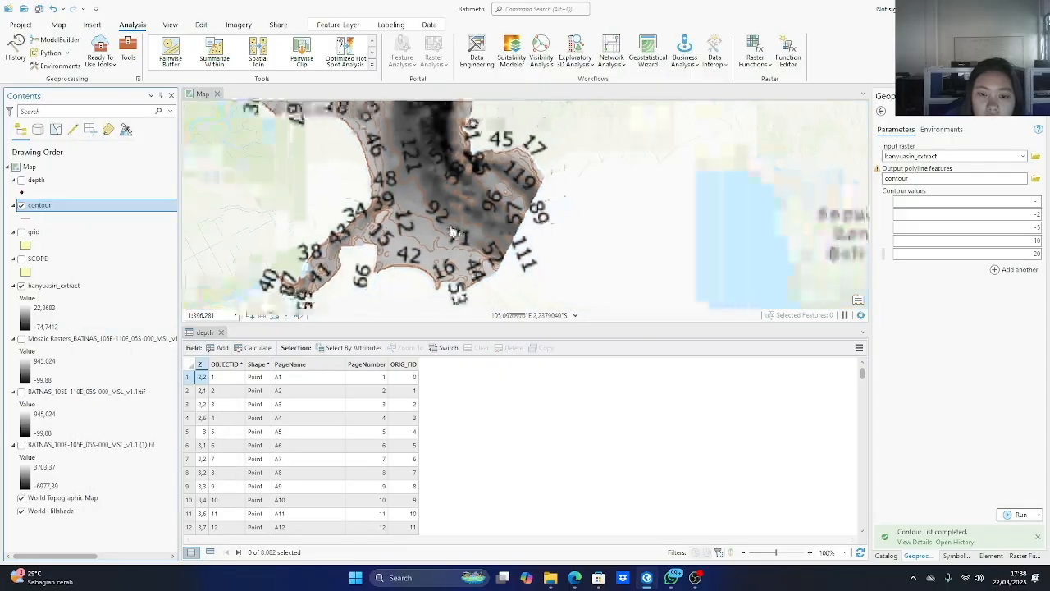
# Turn off the labels of the contour layer.
pyautogui.moveTo(449, 231); pyautogui.dragTo(480, 261)
pyautogui.scroll(-2, 368, 245)
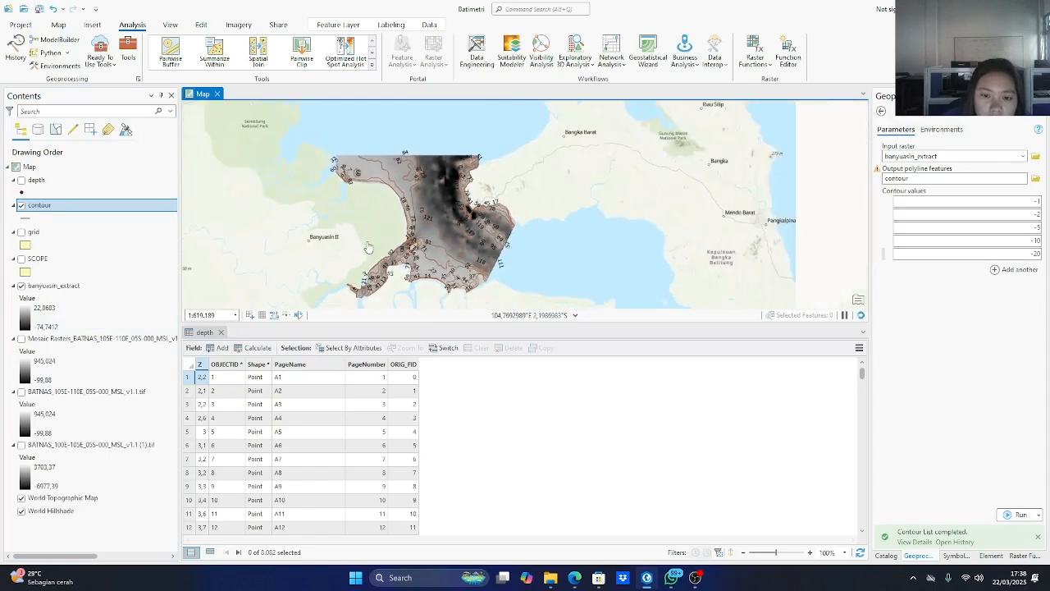
pyautogui.rightClick(60, 207)
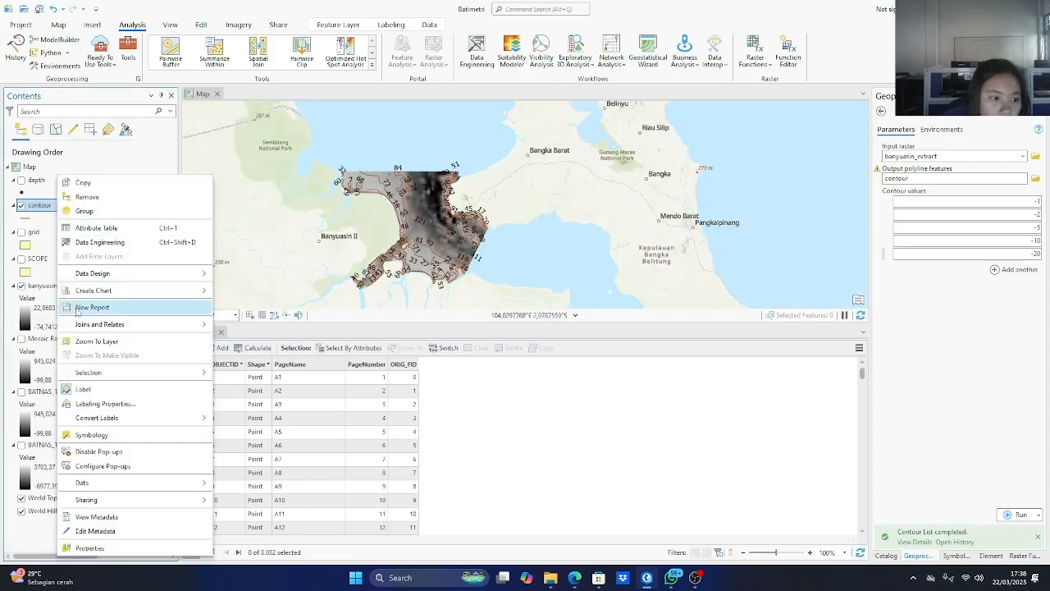
pyautogui.click(85, 389)
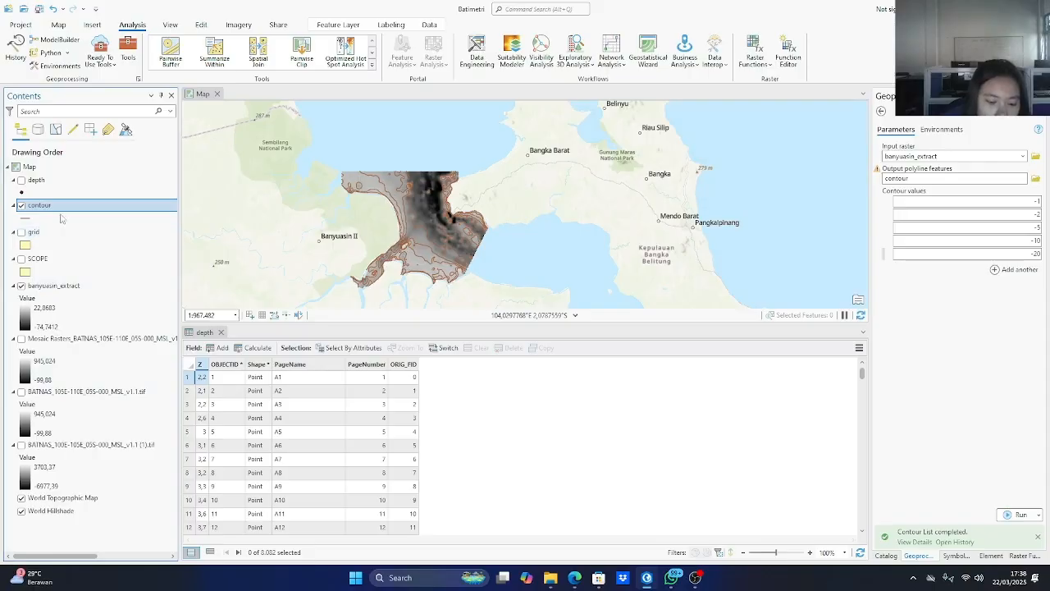
# Find and open the Spatial Analyst Reclassify tool and set banyuasin_extract as its input raster.
pyautogui.click(128, 51)
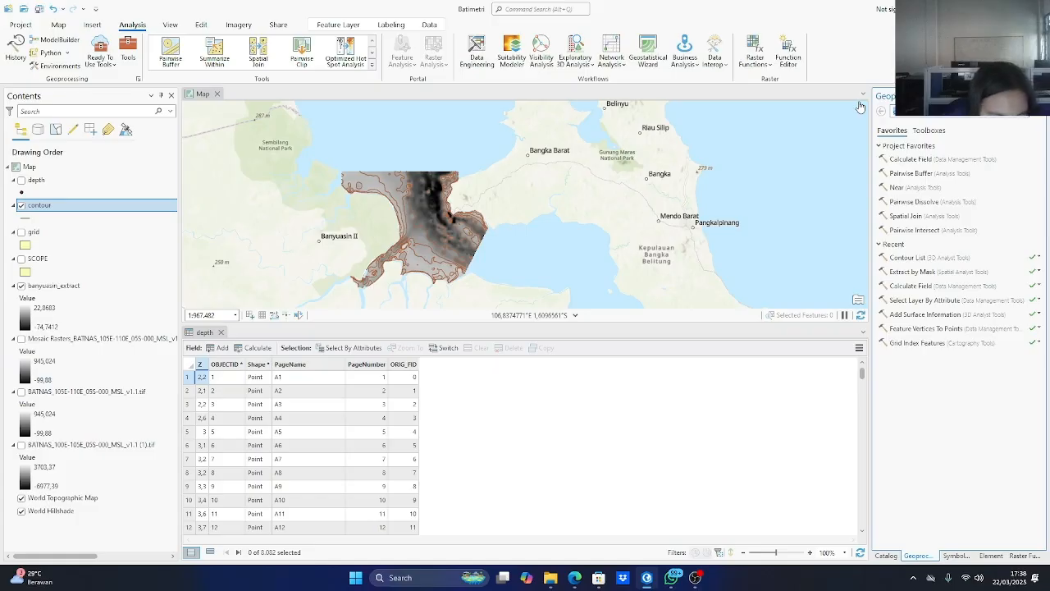
pyautogui.write('recl')
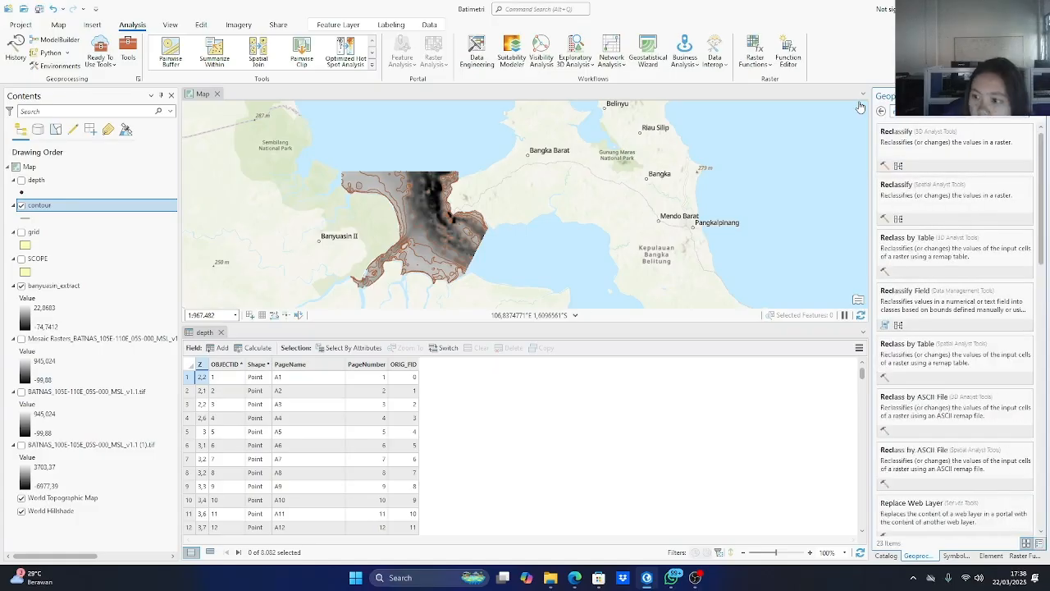
pyautogui.click(935, 188)
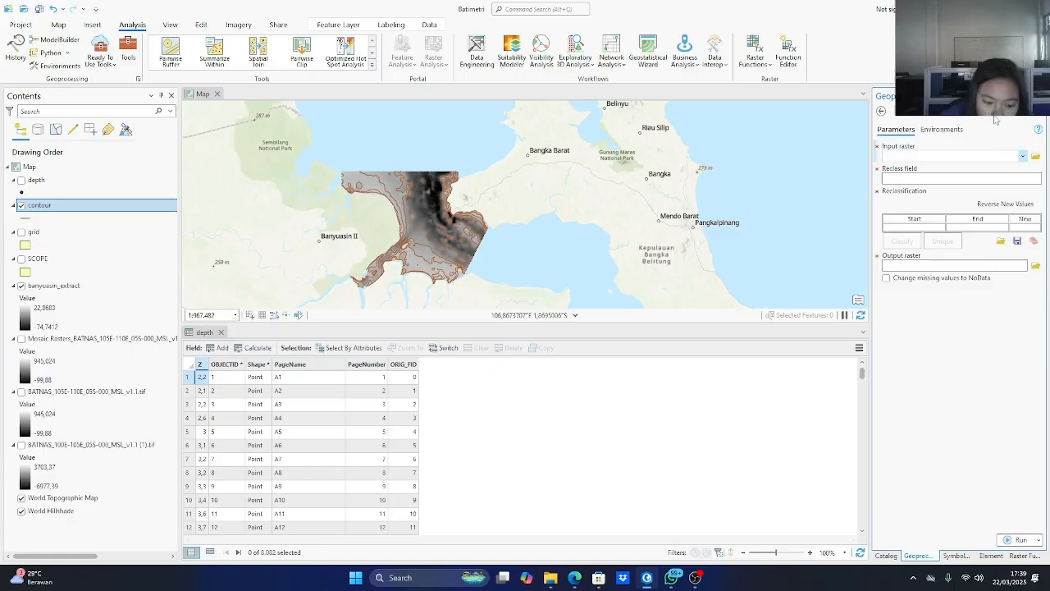
pyautogui.click(1022, 156)
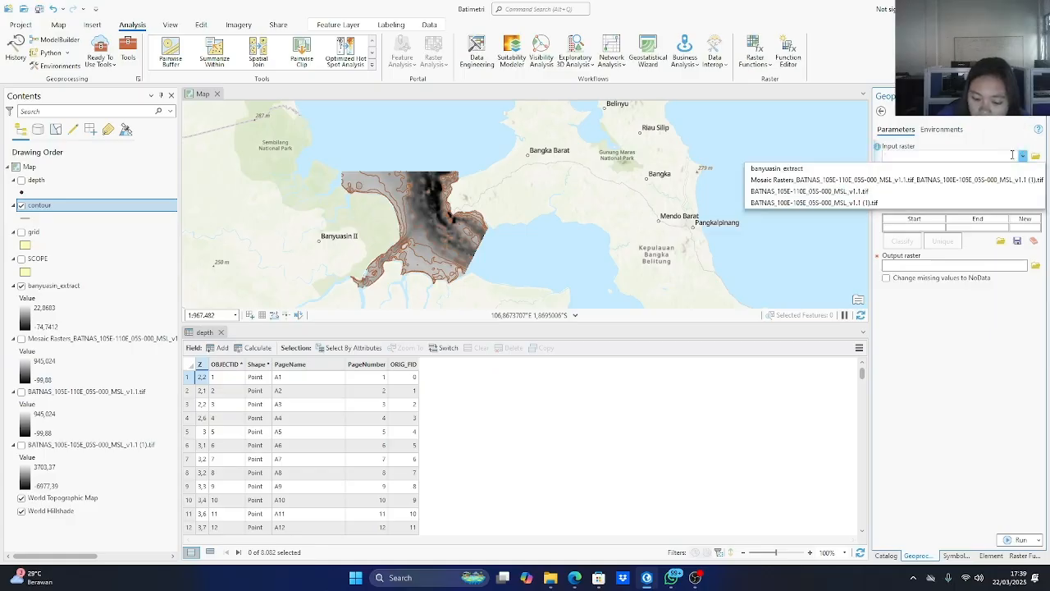
pyautogui.click(775, 171)
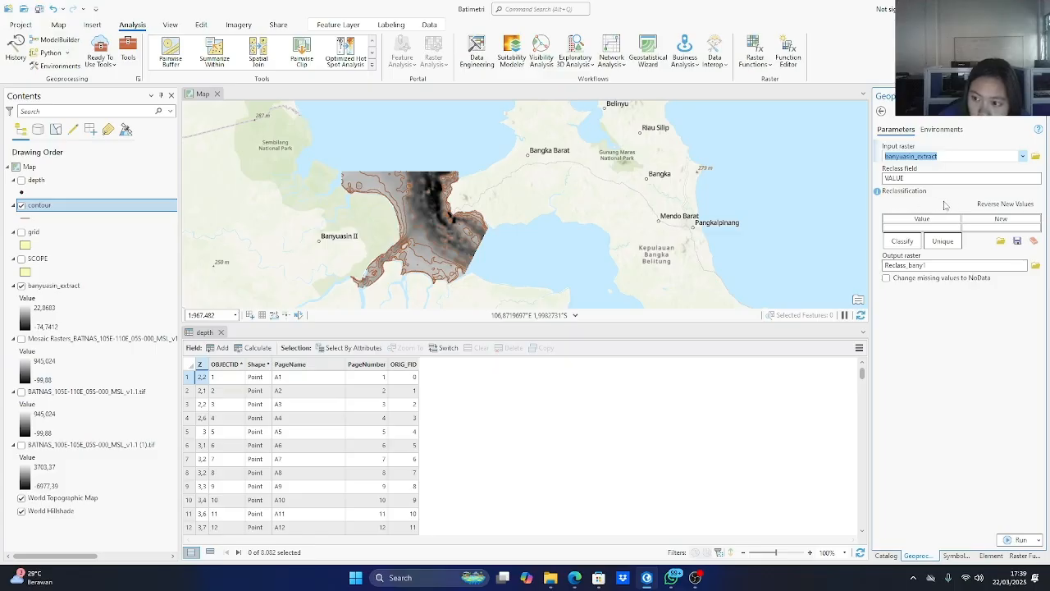
# Open the classification settings for the VALUE field and set the method to Manual Interval.
pyautogui.click(902, 241)
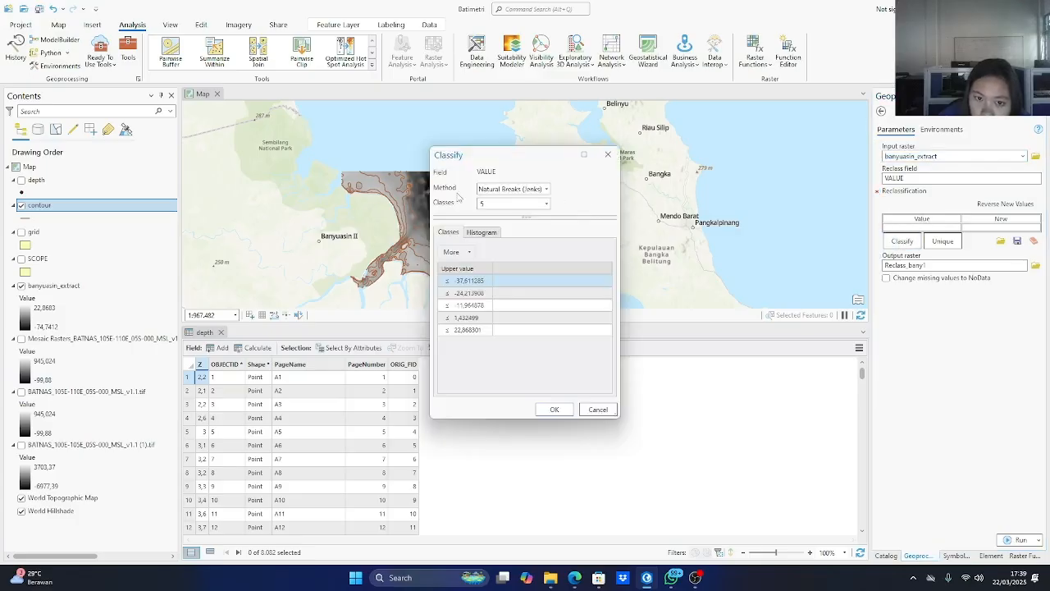
pyautogui.click(542, 191)
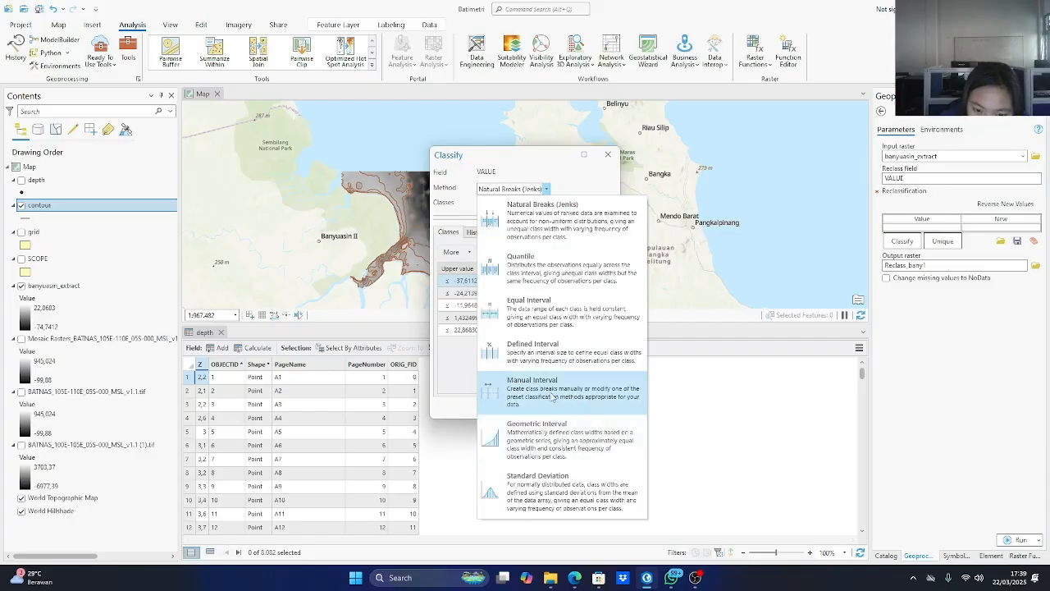
pyautogui.click(553, 398)
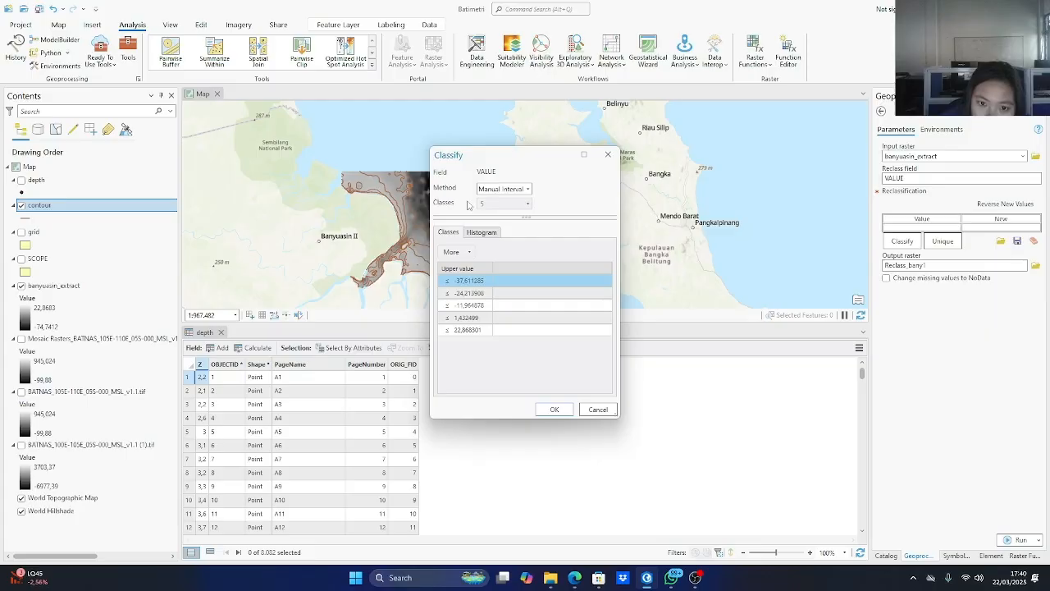
pyautogui.click(479, 233)
pyautogui.click(446, 236)
# Replace the two lowest class upper values with 1 and -1.
pyautogui.doubleClick(464, 282)
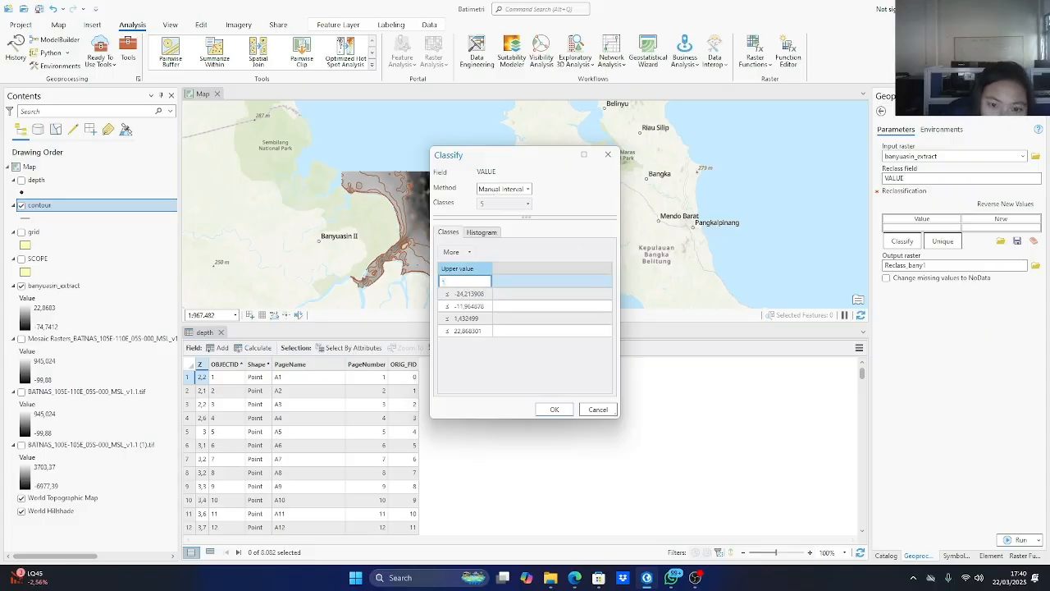
pyautogui.write('-')
pyautogui.press('Return')
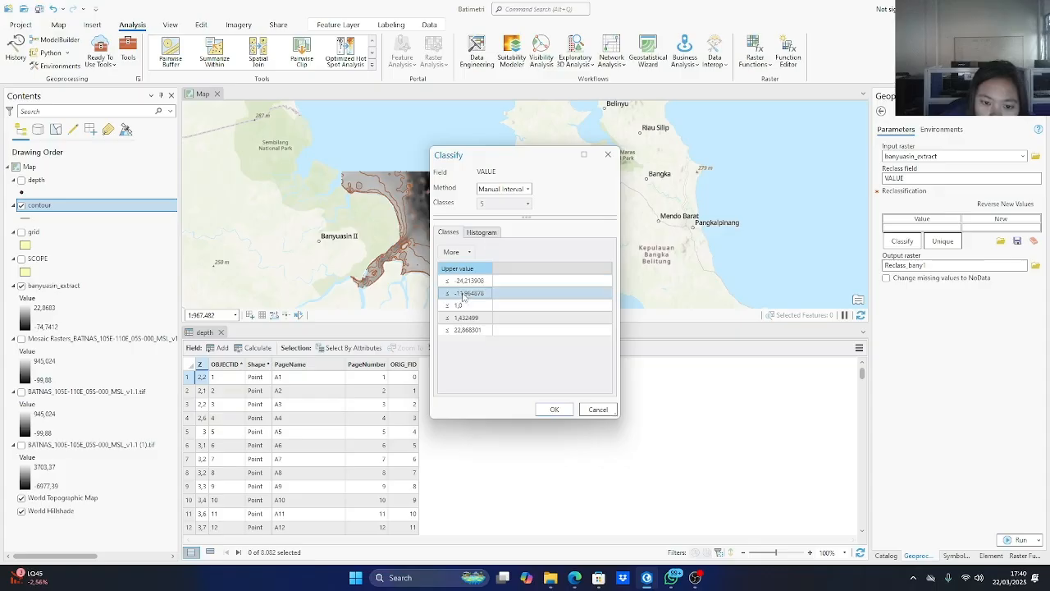
pyautogui.click(461, 281)
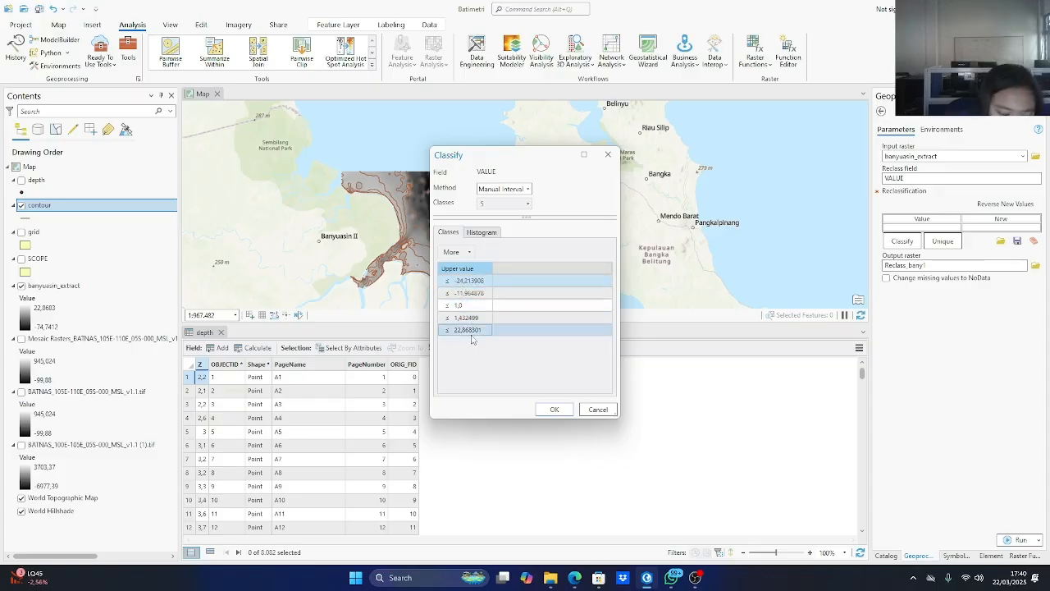
pyautogui.click(471, 282)
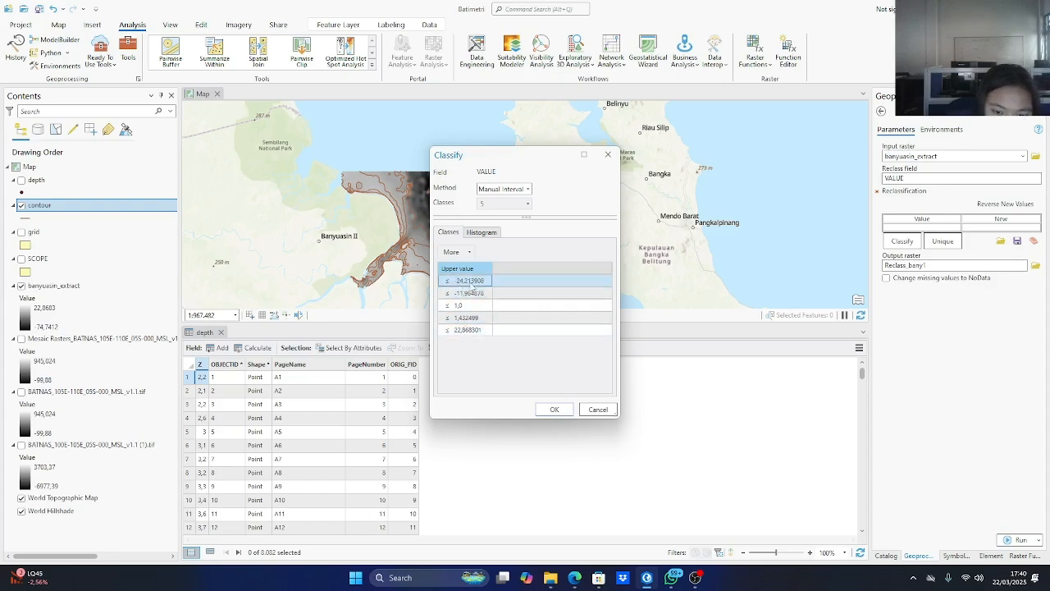
pyautogui.click(469, 281)
pyautogui.press('BackSpace')
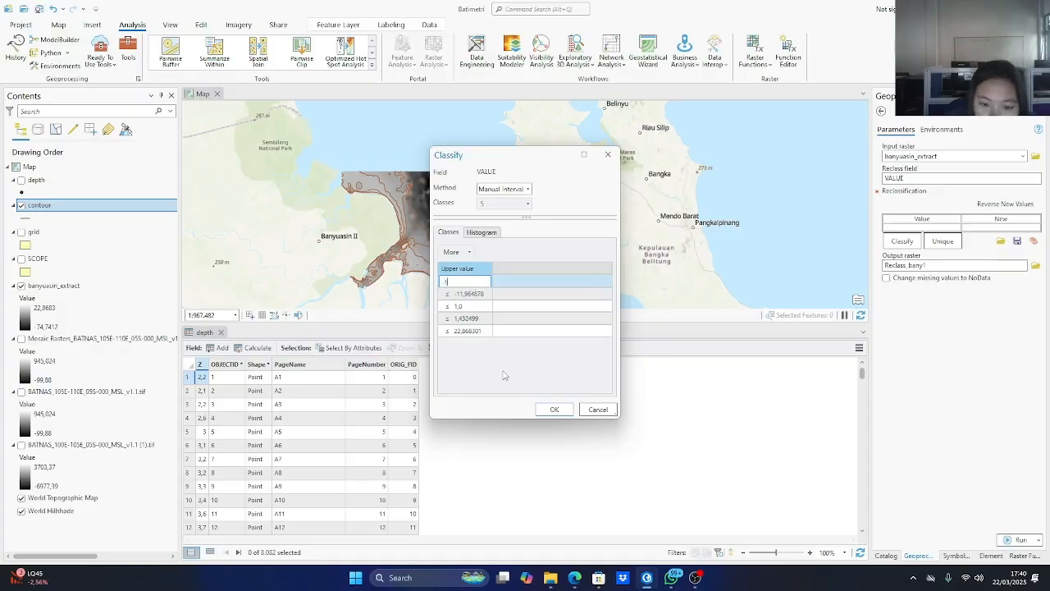
pyautogui.click(475, 296)
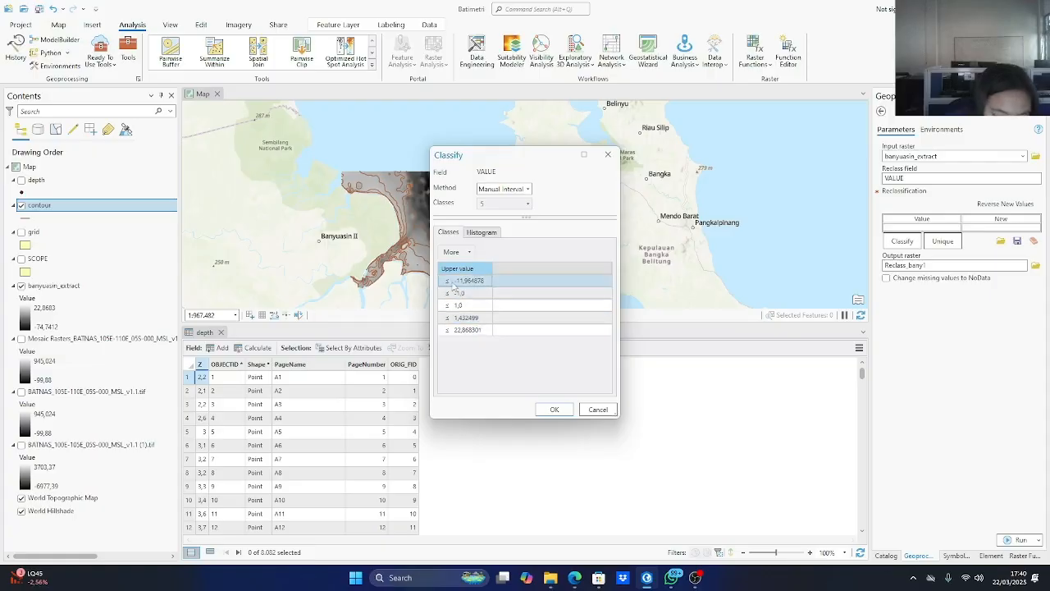
# Replace the class upper values -11,964878 and 1,432499 with -5 and -10.
pyautogui.click(453, 283)
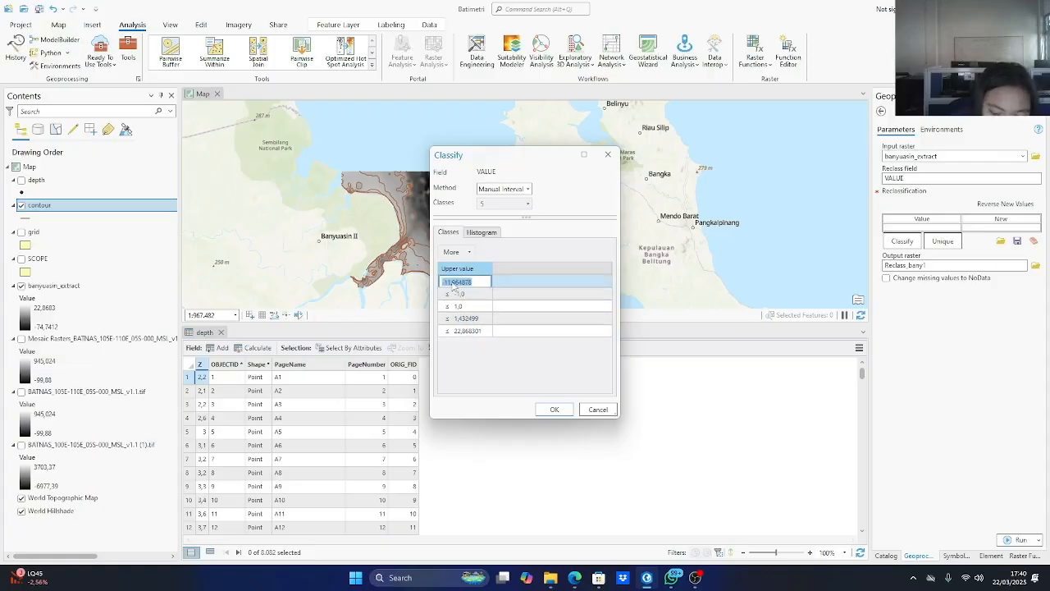
pyautogui.write('5')
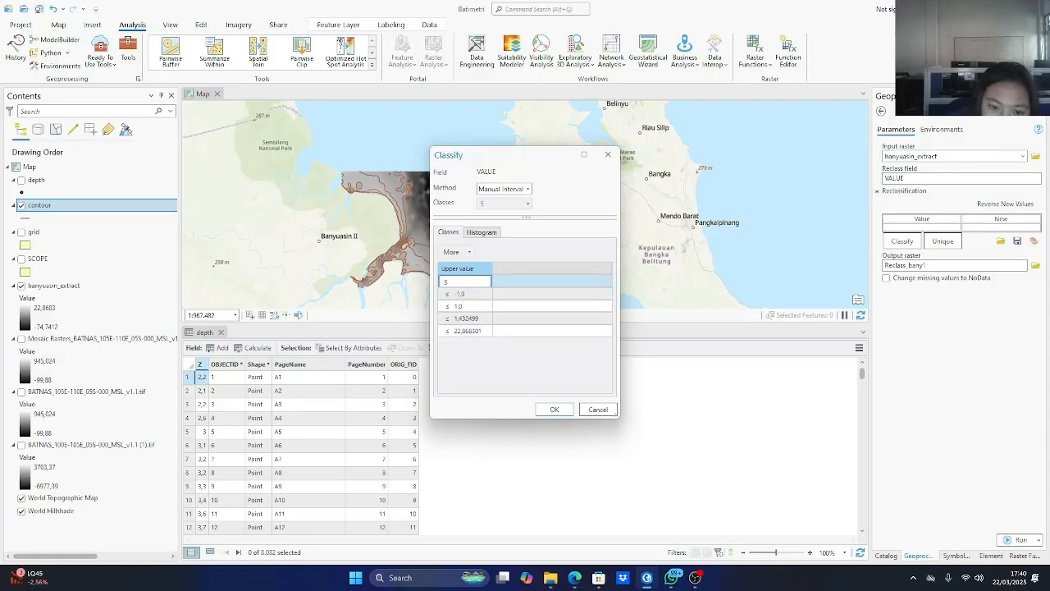
pyautogui.click(487, 293)
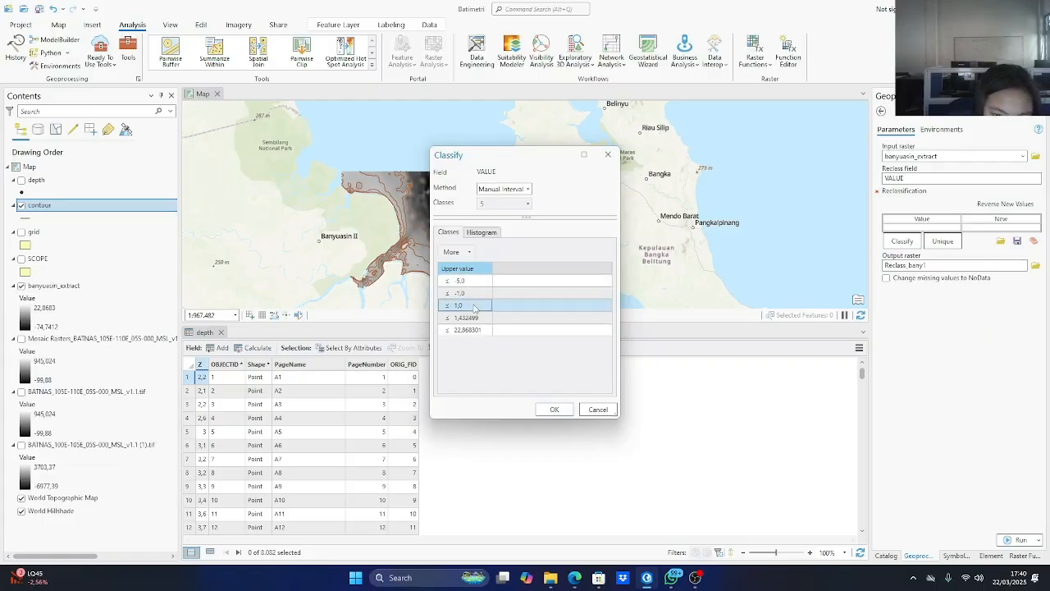
pyautogui.click(473, 318)
pyautogui.click(473, 319)
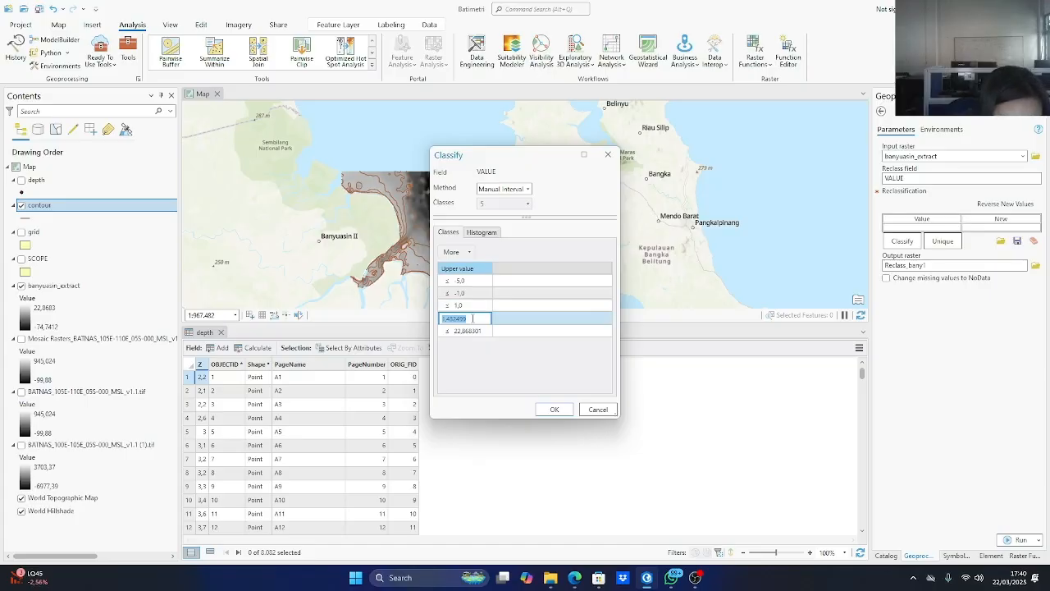
pyautogui.write('-')
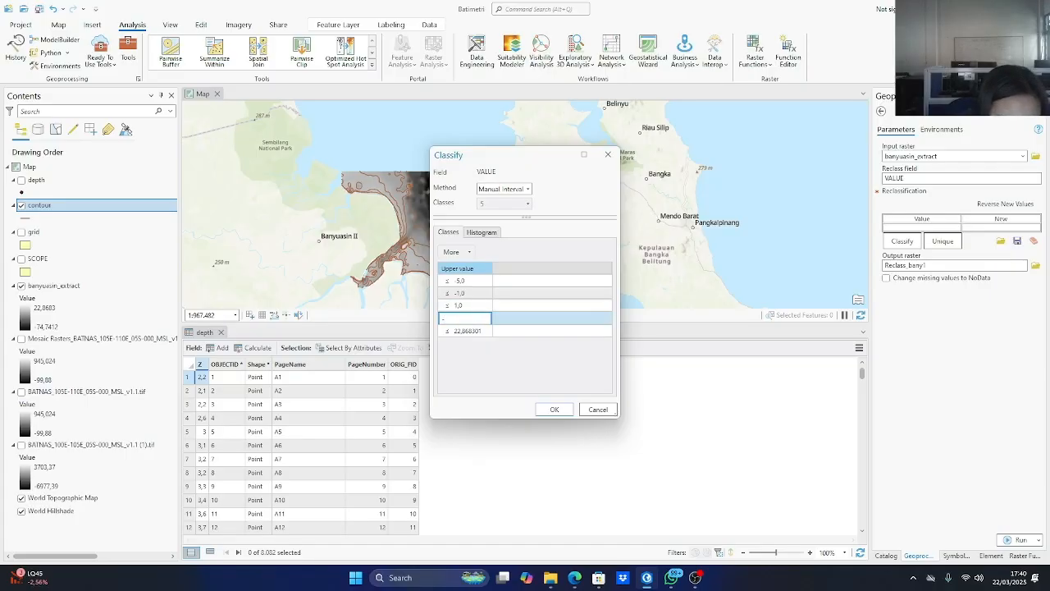
pyautogui.write('10')
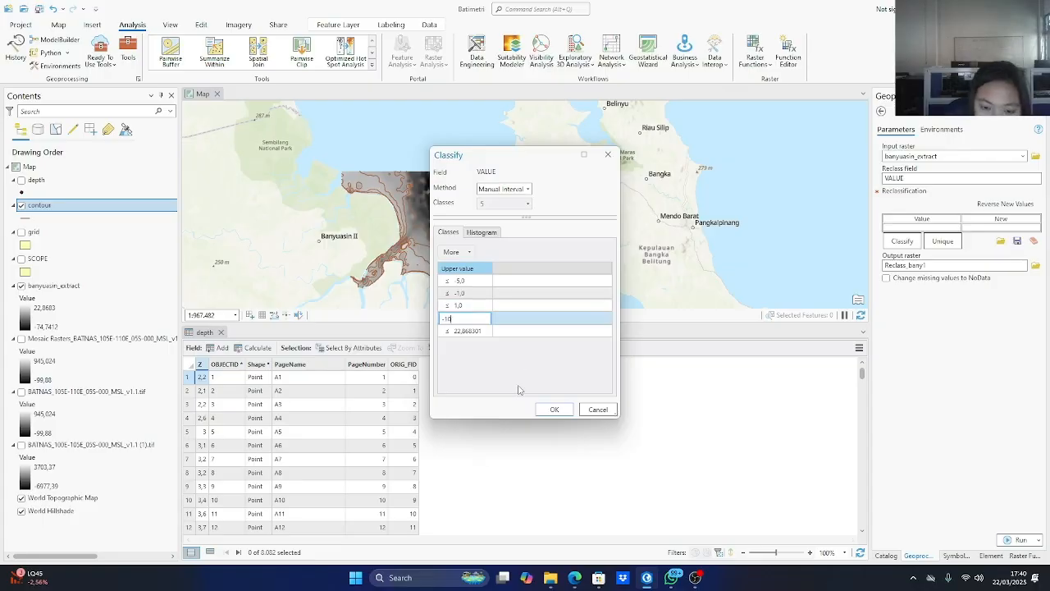
pyautogui.click(464, 292)
# Set the highest class upper value to -20 and accept the manual classification.
pyautogui.click(466, 330)
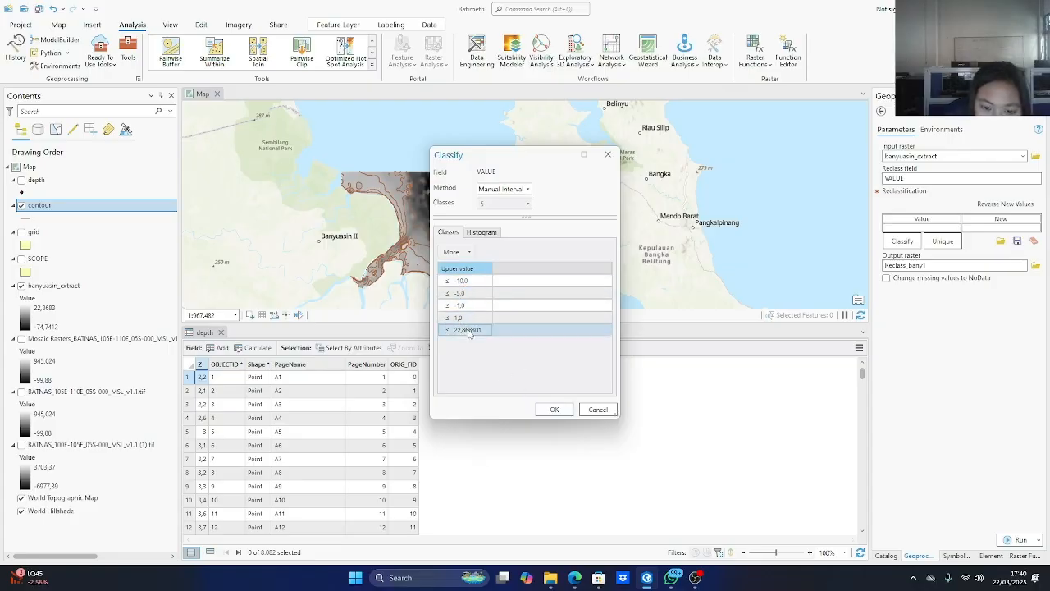
pyautogui.click(468, 331)
pyautogui.write('1')
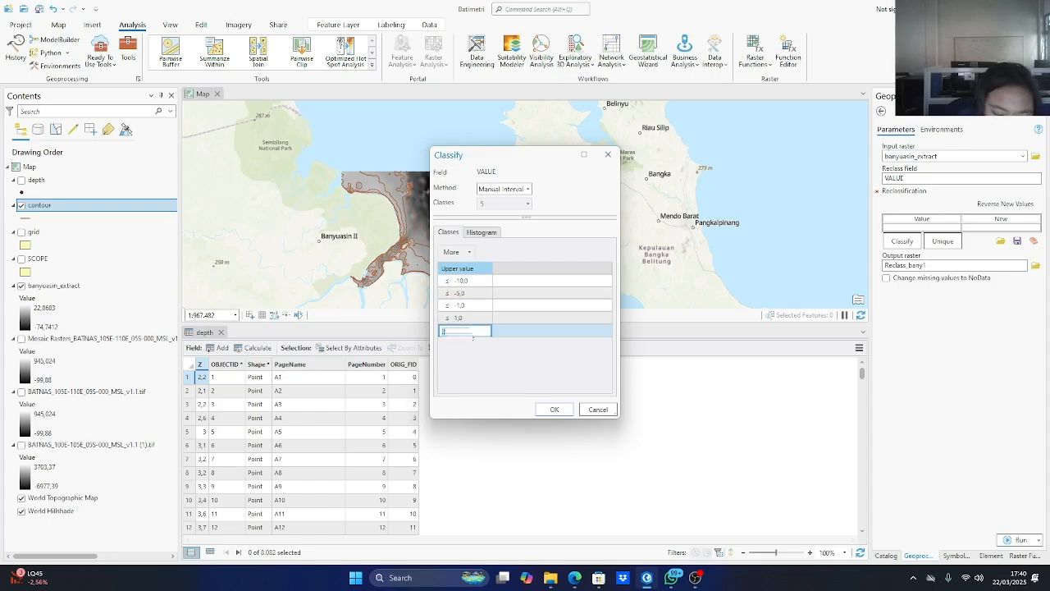
pyautogui.write('20')
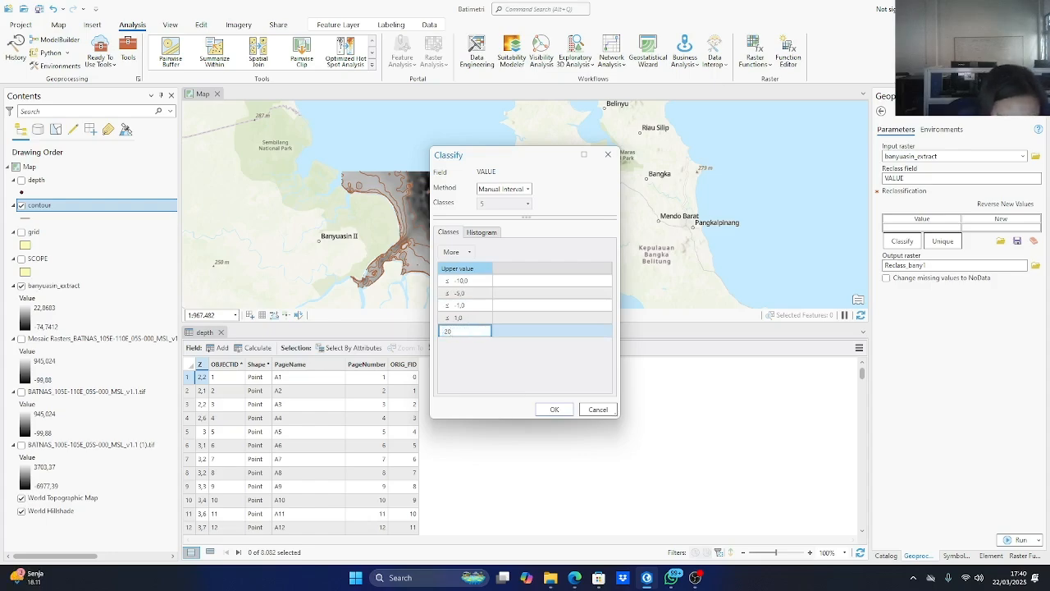
pyautogui.press('Home')
pyautogui.write('-')
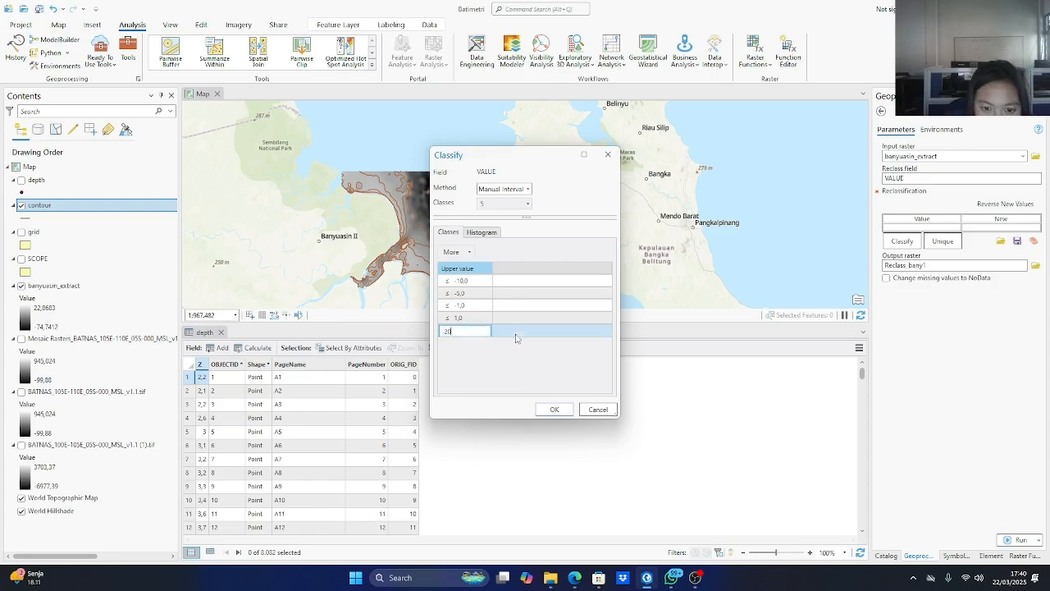
pyautogui.click(468, 315)
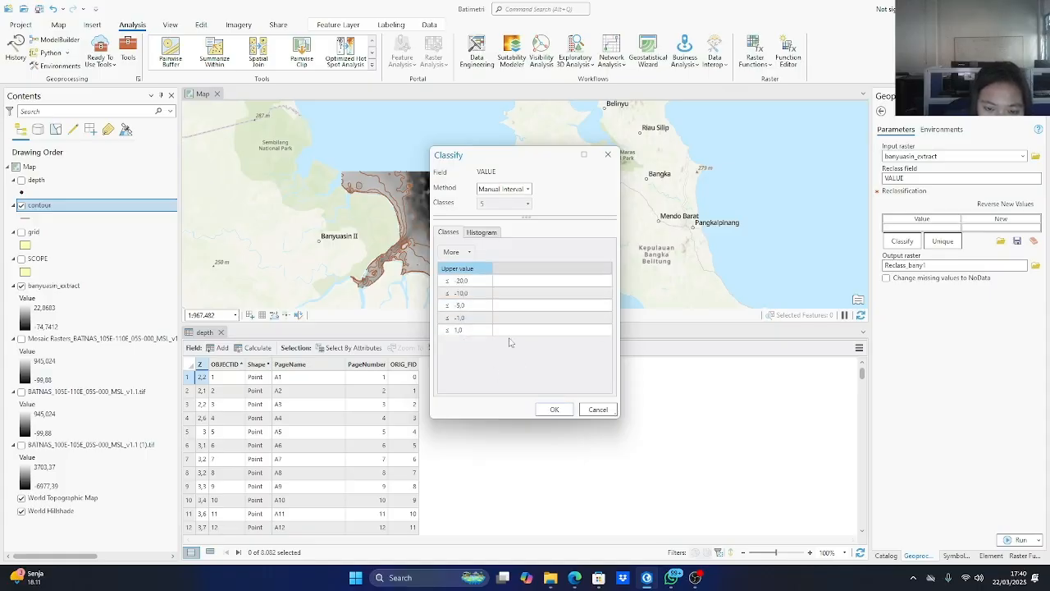
pyautogui.click(554, 409)
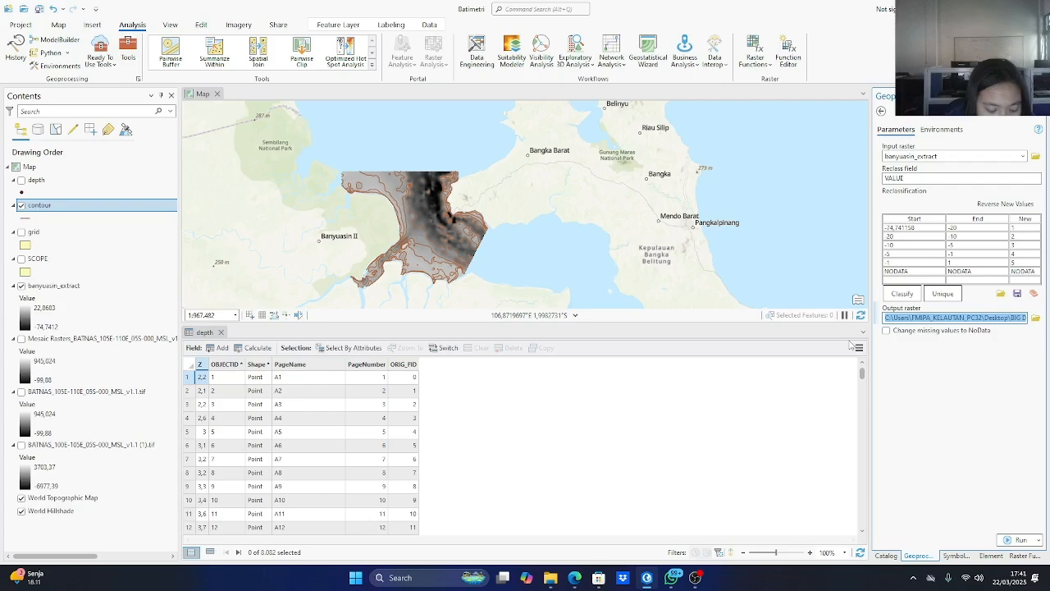
# Name the output raster reclassify, leave missing values unchanged, run the Reclassify tool and check the resulting layer's classes.
pyautogui.write('reclassify')
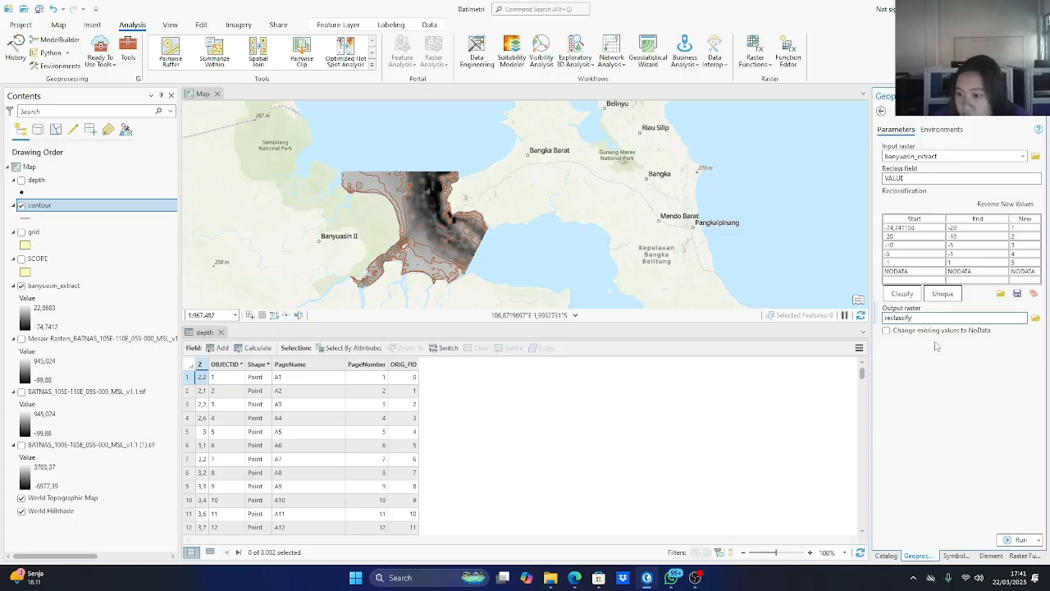
pyautogui.press('Tab')
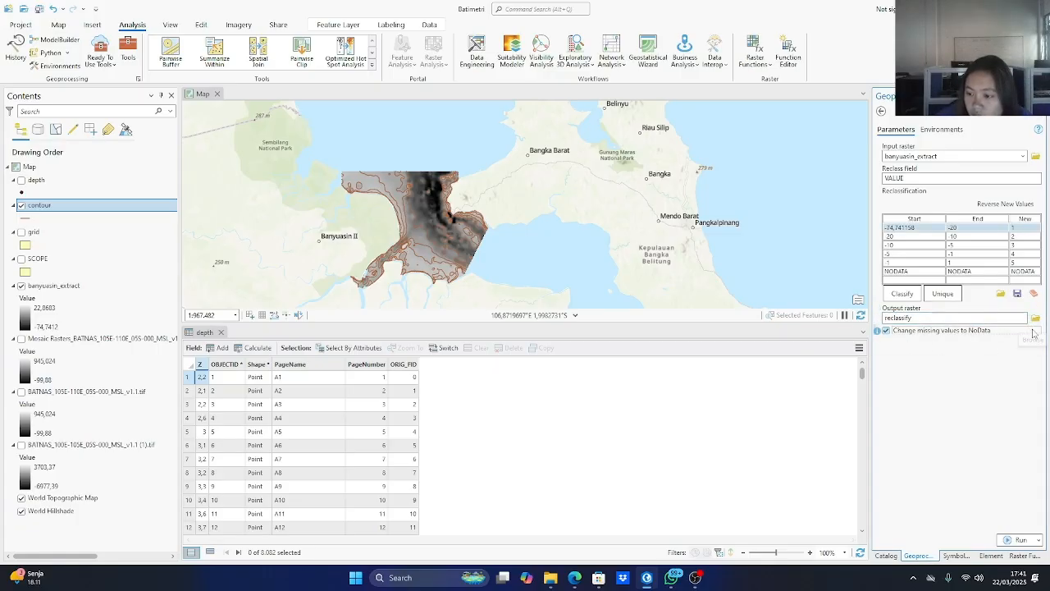
pyautogui.click(1031, 330)
pyautogui.click(1030, 331)
pyautogui.click(1035, 317)
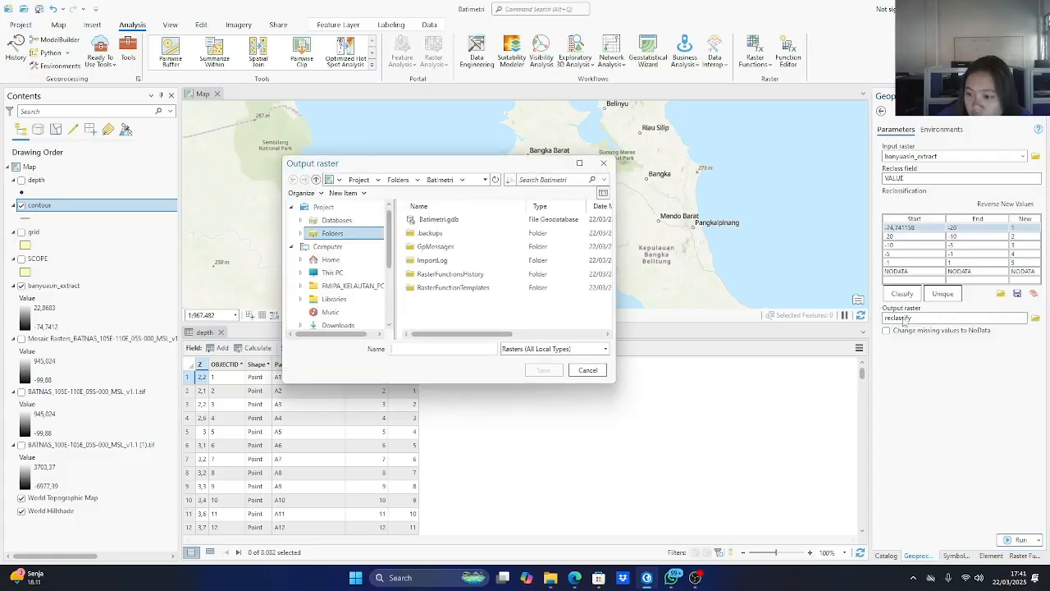
pyautogui.click(604, 162)
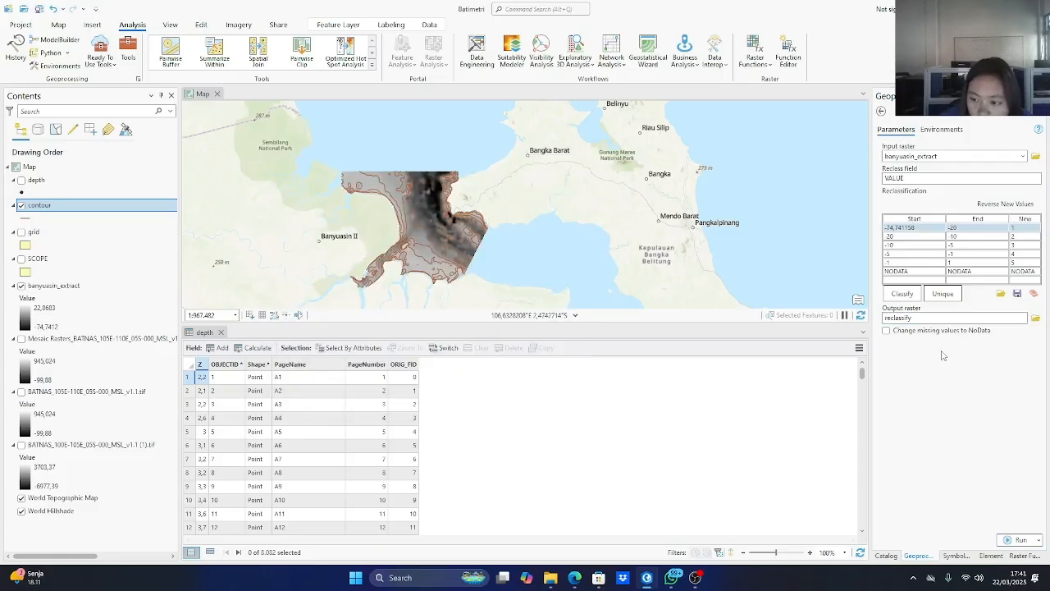
pyautogui.click(1020, 539)
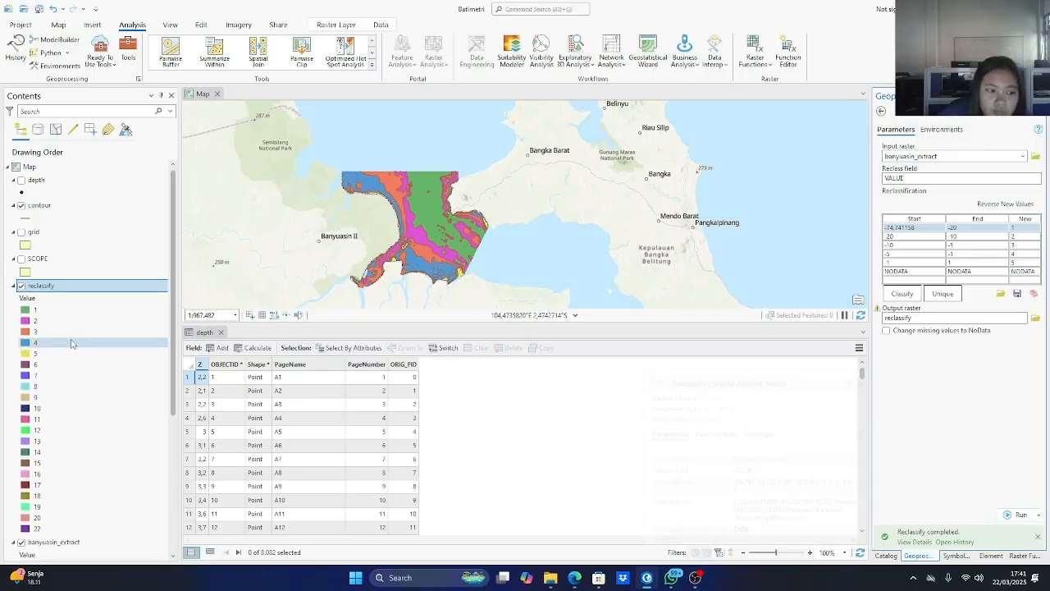
pyautogui.scroll(-2, 131, 384)
pyautogui.scroll(-3, 131, 384)
pyautogui.scroll(6, 131, 385)
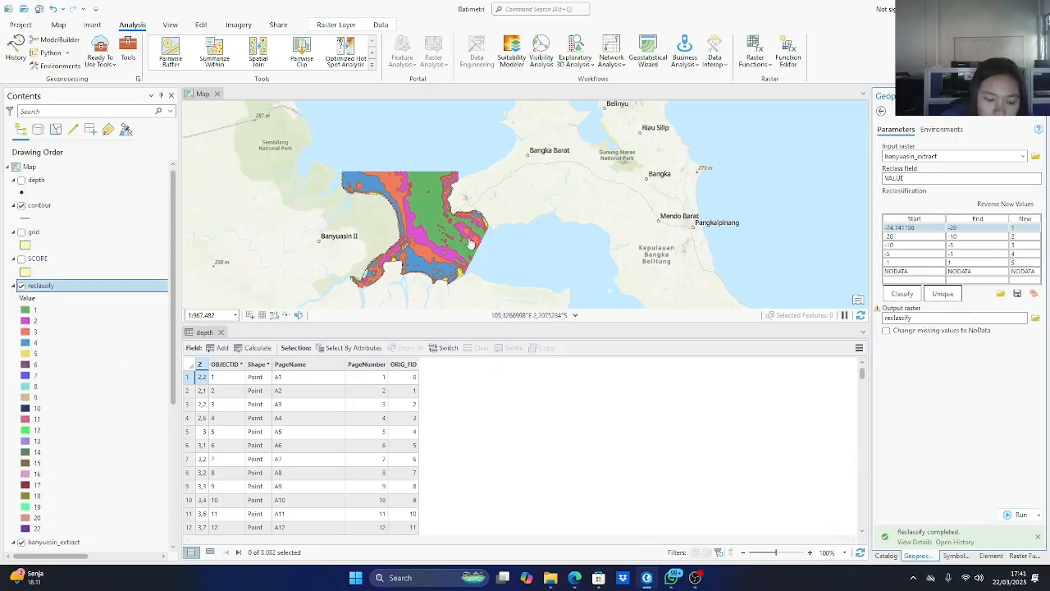
# Search the geoprocessing tools for raster to polygons and open the Raster to Polygon tool.
pyautogui.click(127, 52)
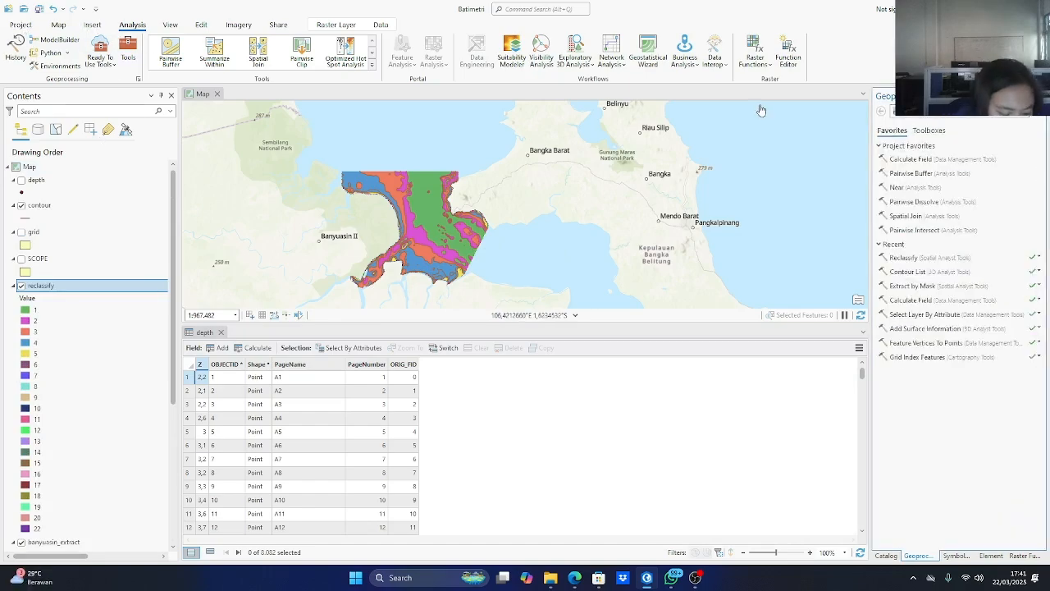
pyautogui.write('ras')
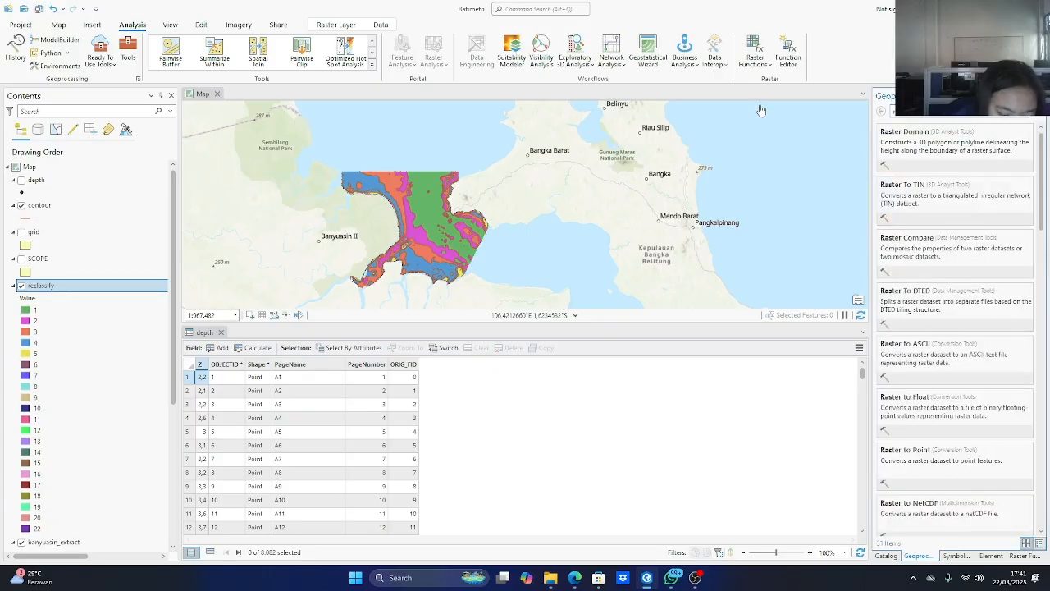
pyautogui.write('ter to')
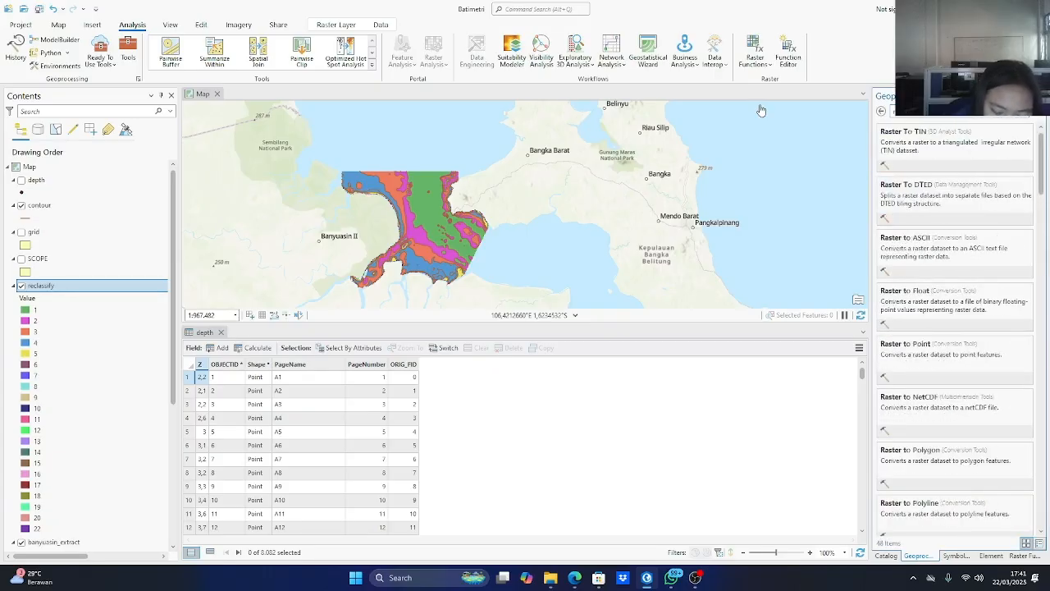
pyautogui.write(' polygon')
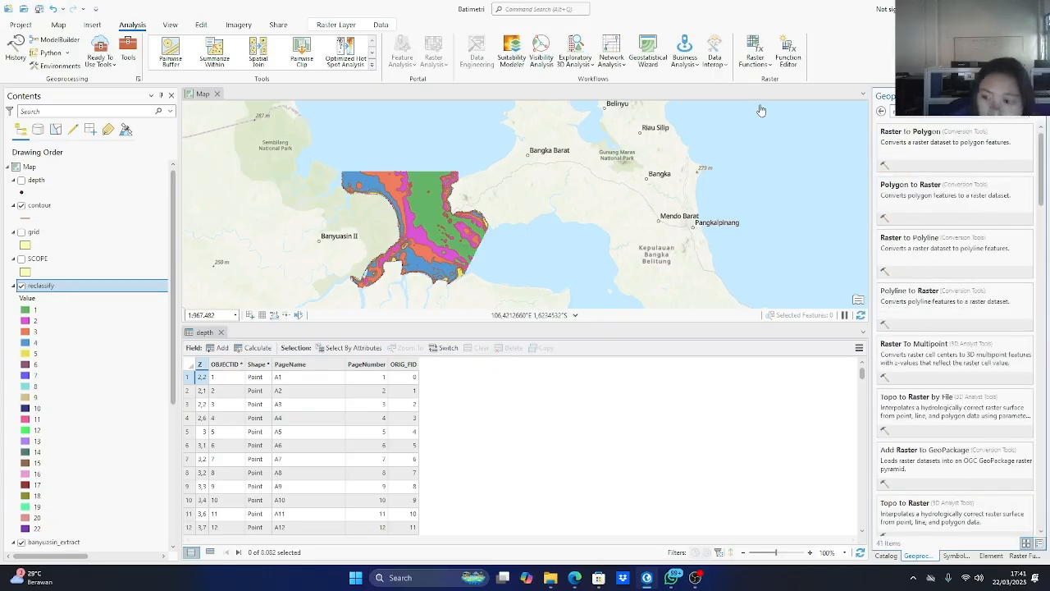
pyautogui.write('s')
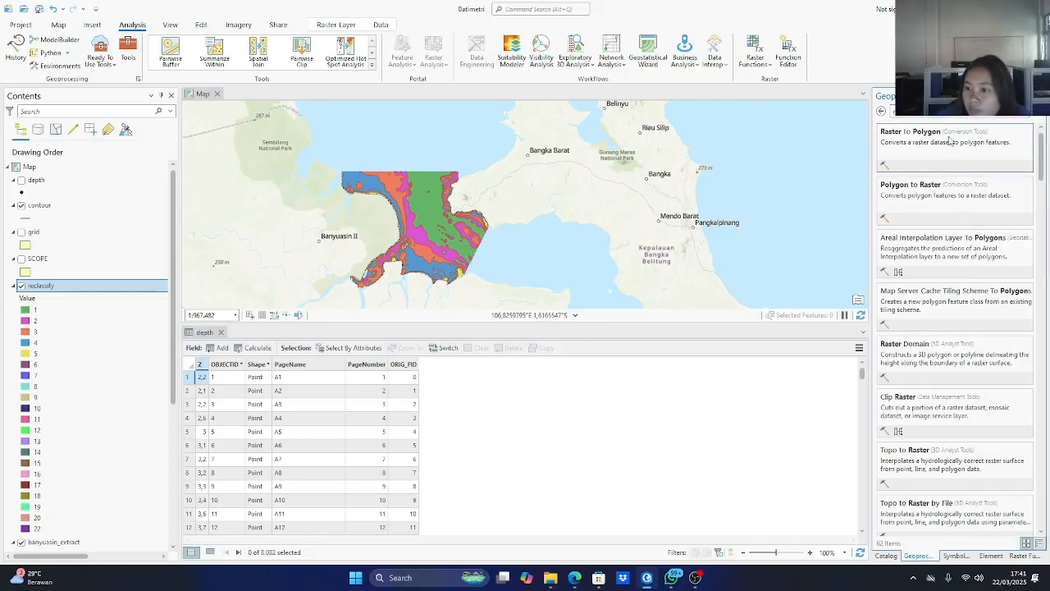
pyautogui.click(950, 141)
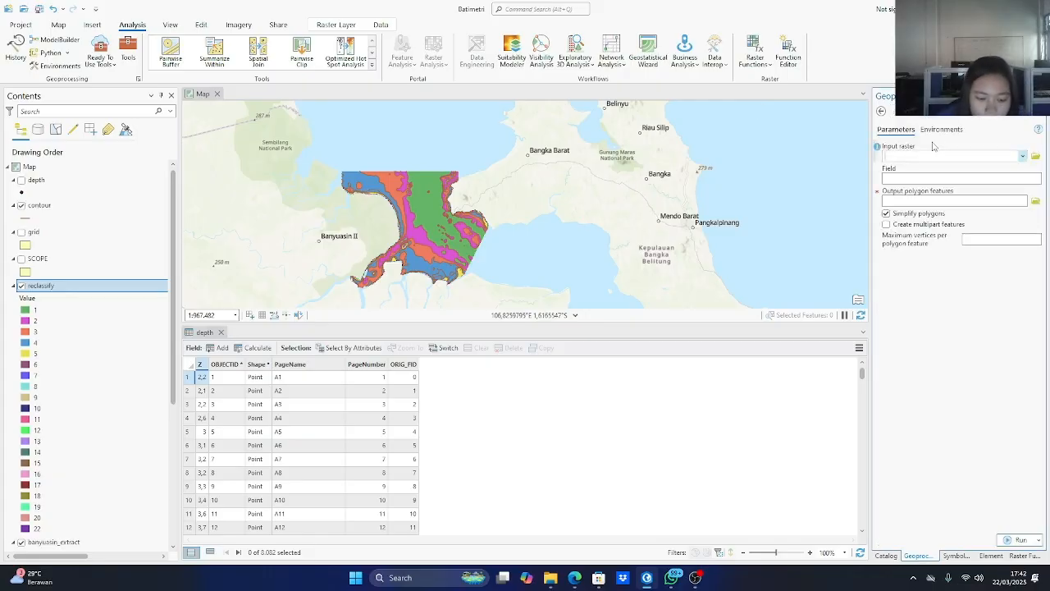
# Convert the reclassify raster to simplified polygons on the Value field, name the output area_dangkal and run the tool.
pyautogui.click(977, 155)
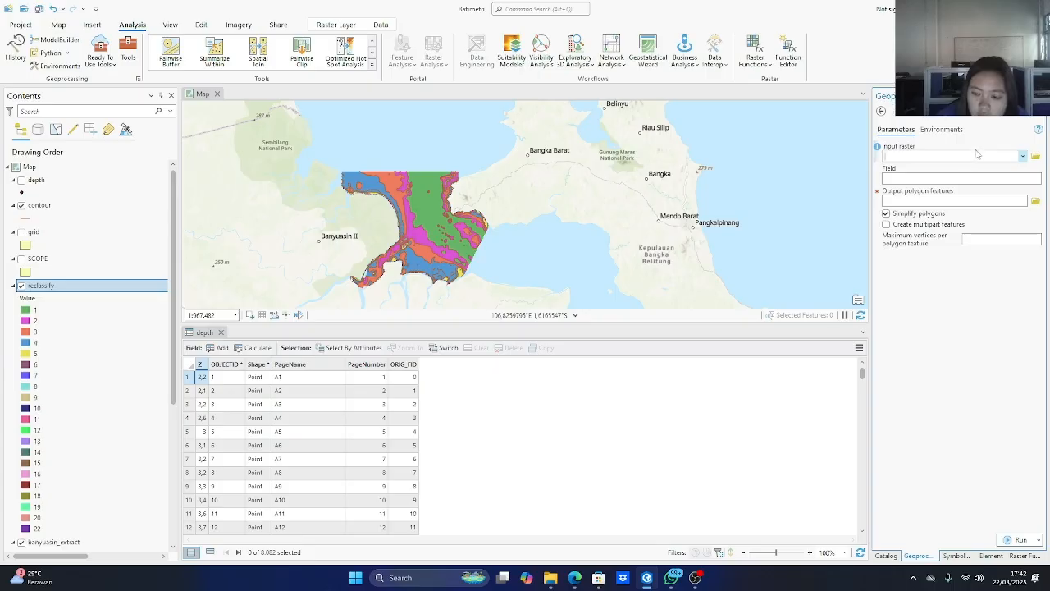
pyautogui.click(1024, 156)
pyautogui.click(823, 173)
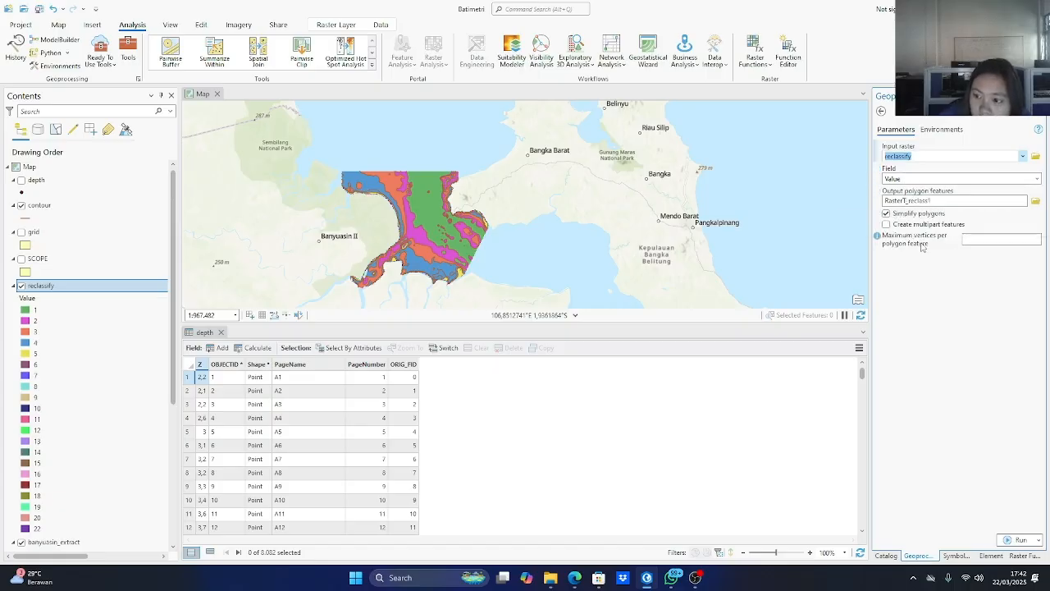
pyautogui.click(952, 200)
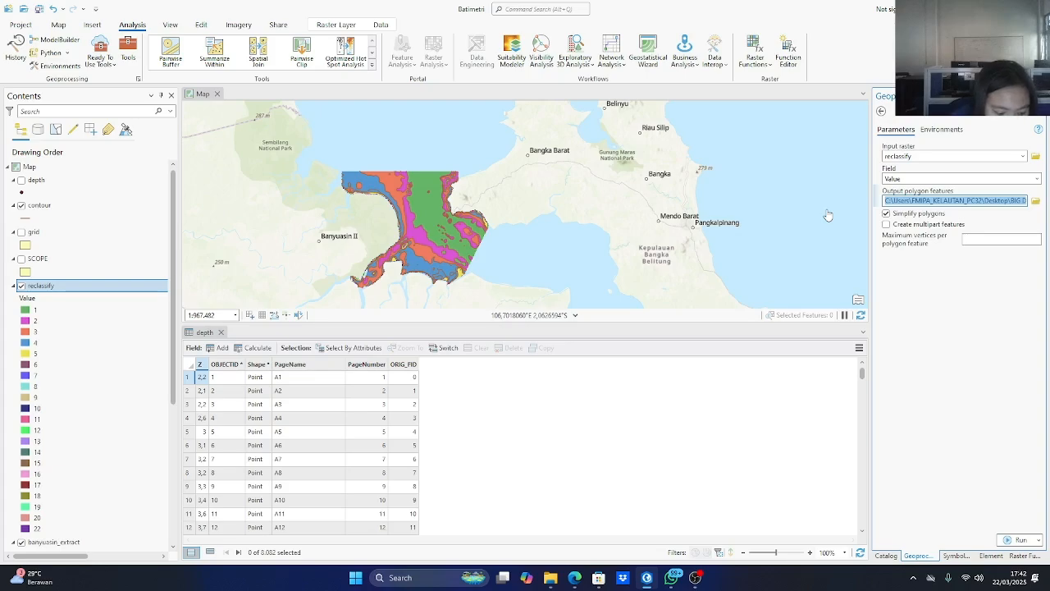
pyautogui.write('a')
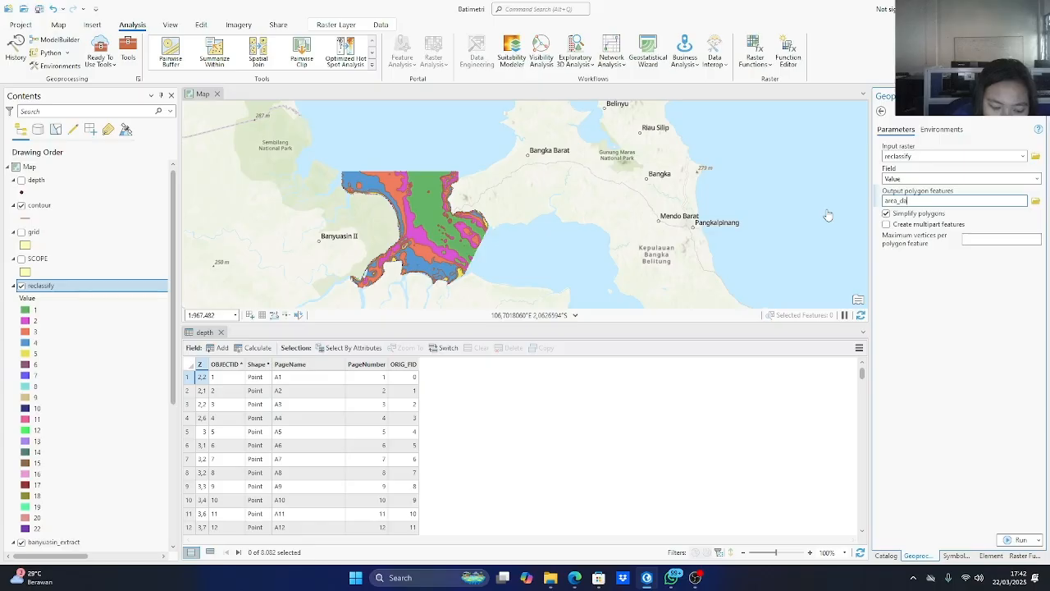
pyautogui.write('iea_dangkal')
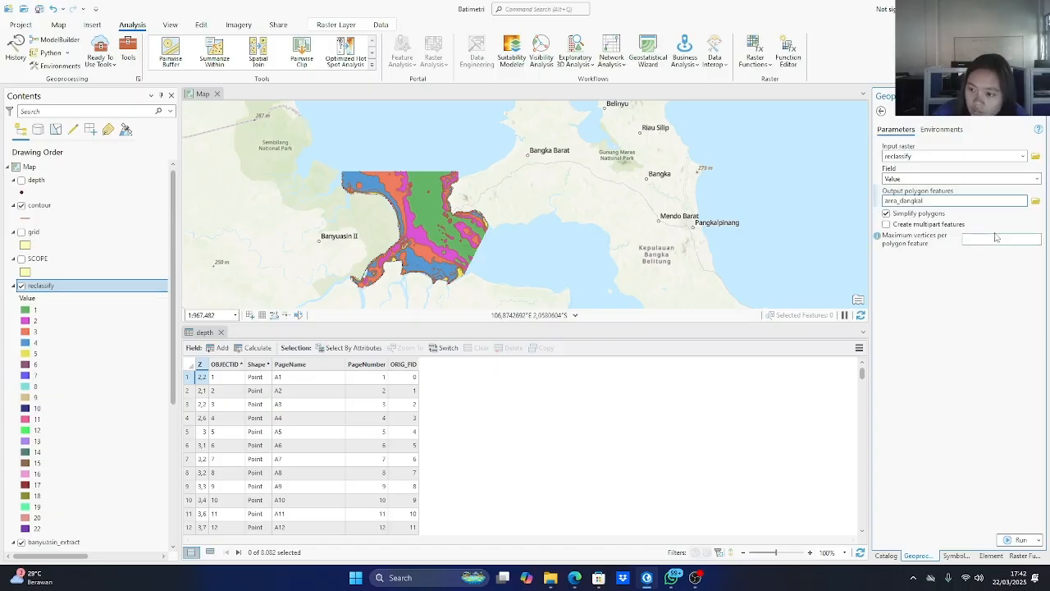
pyautogui.click(1016, 540)
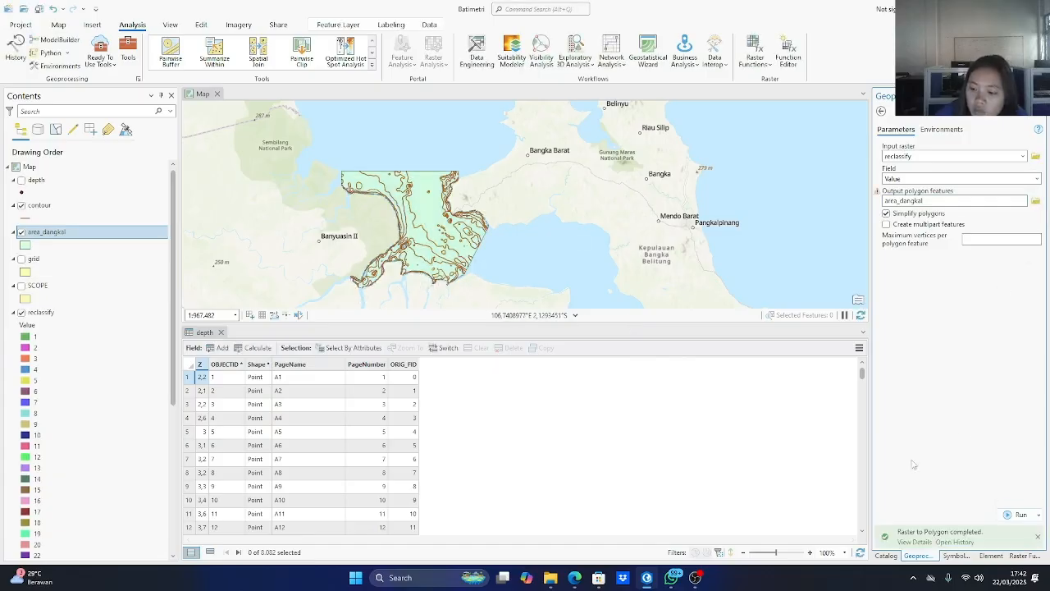
# Open the area_dangkal attribute table and select the polygons whose gridcode is equal to 5.
pyautogui.rightClick(59, 239)
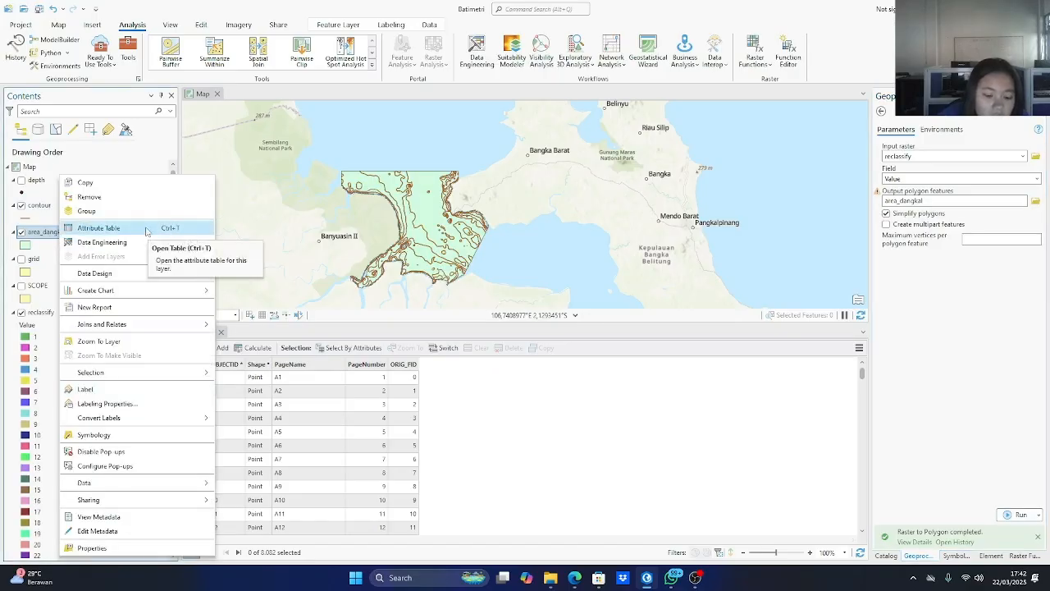
pyautogui.click(146, 231)
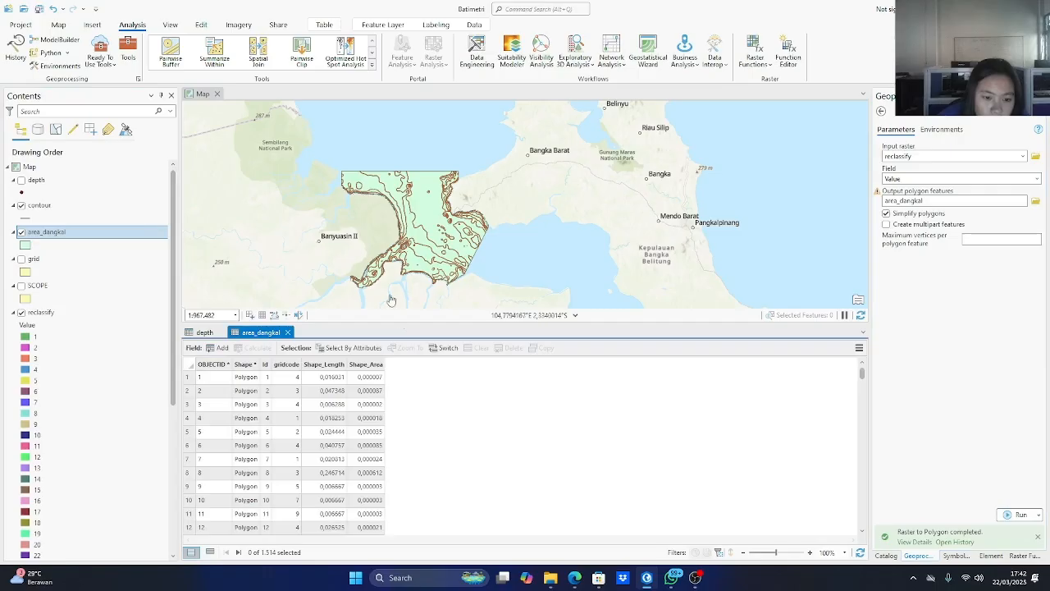
pyautogui.click(380, 348)
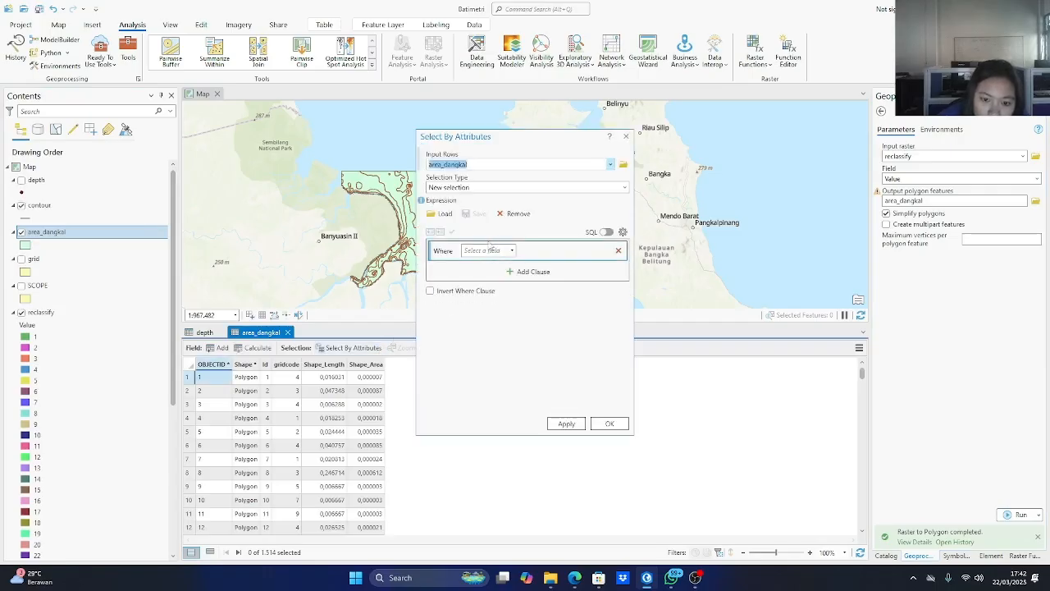
pyautogui.click(502, 252)
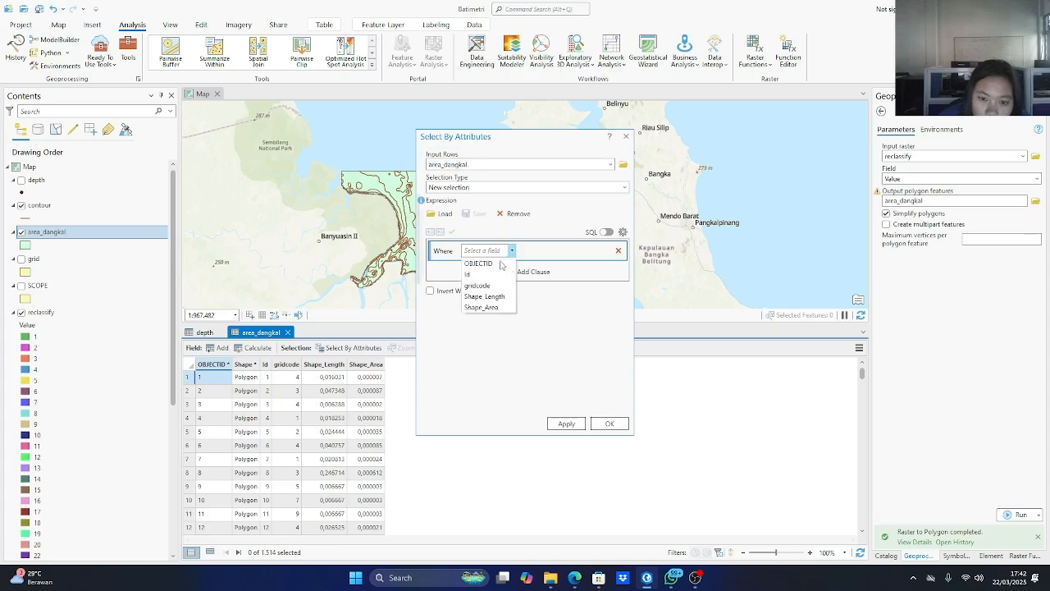
pyautogui.click(490, 286)
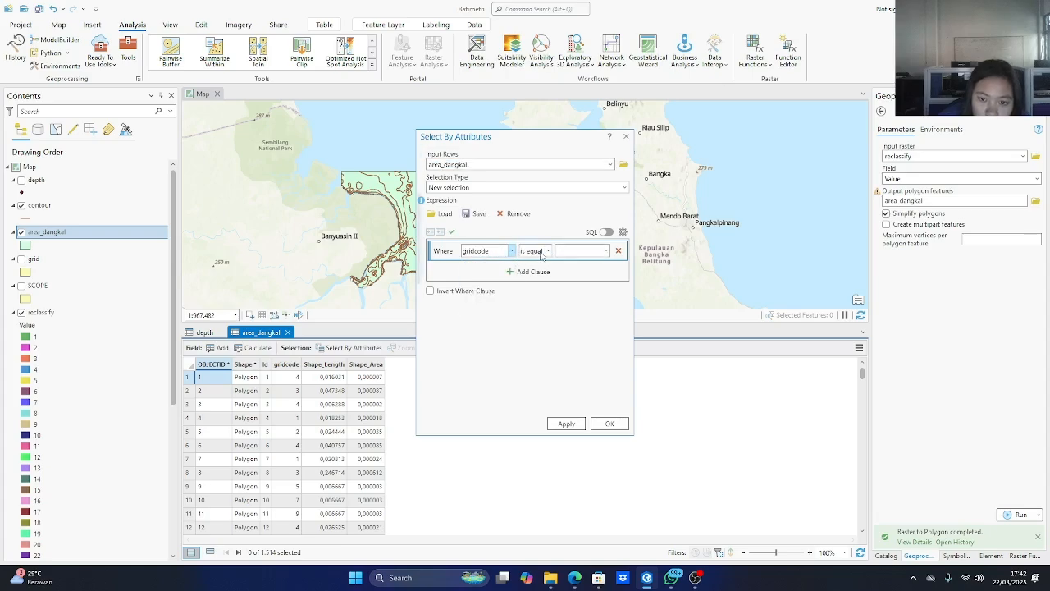
pyautogui.click(547, 250)
pyautogui.click(494, 349)
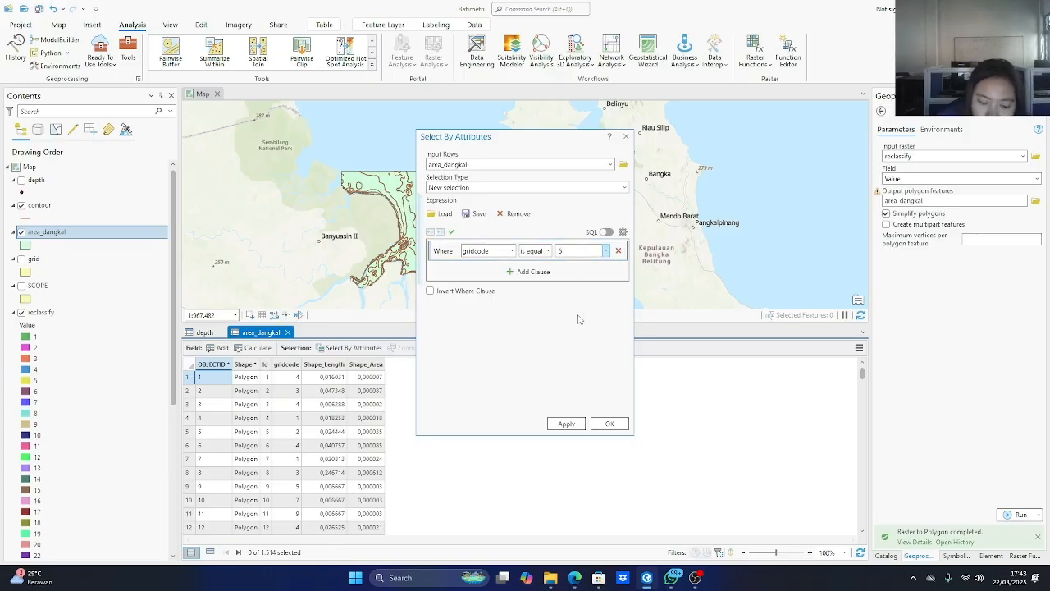
pyautogui.click(565, 421)
pyautogui.click(609, 424)
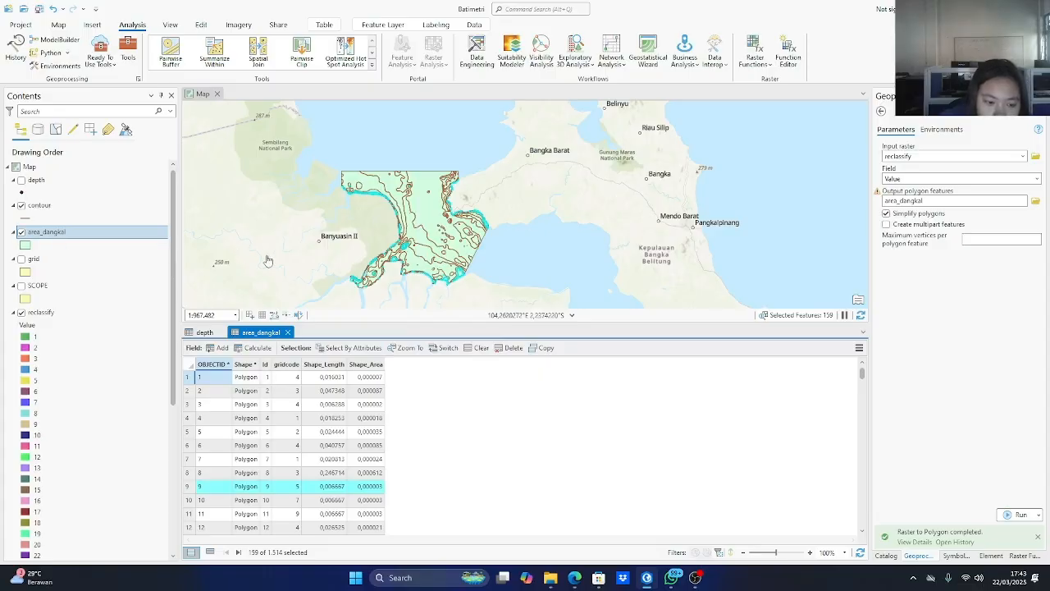
# Open the Dissolve tool and set area_dangkal with its selected polygons as the input features.
pyautogui.click(128, 56)
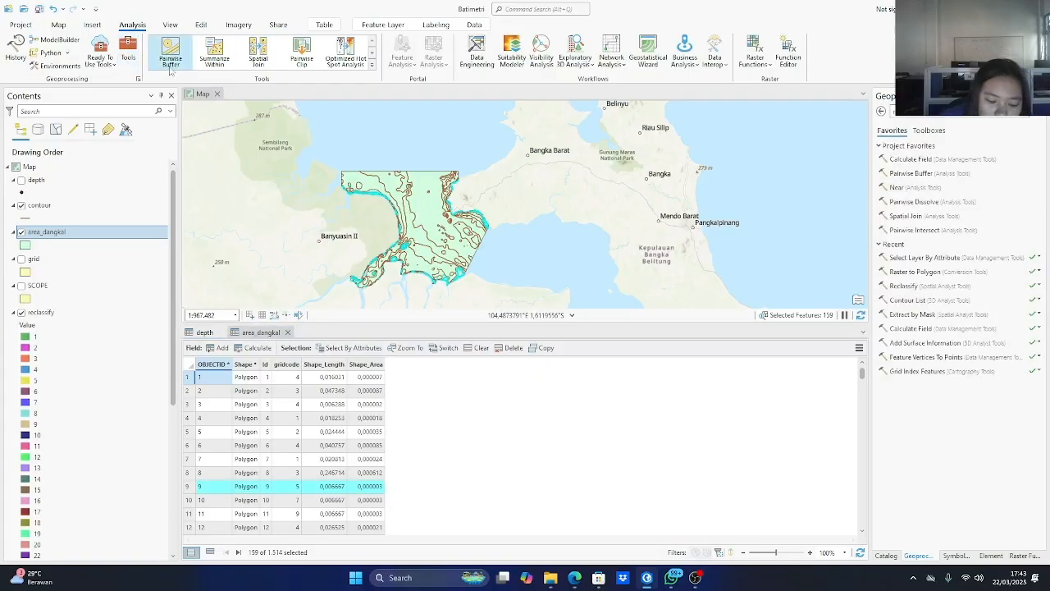
pyautogui.write('diss')
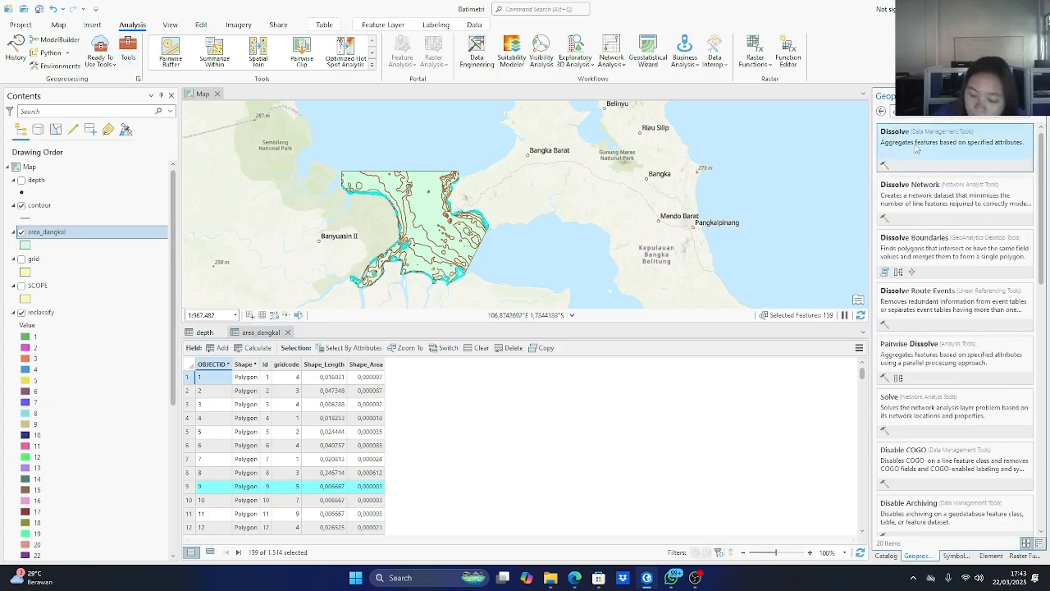
pyautogui.click(915, 148)
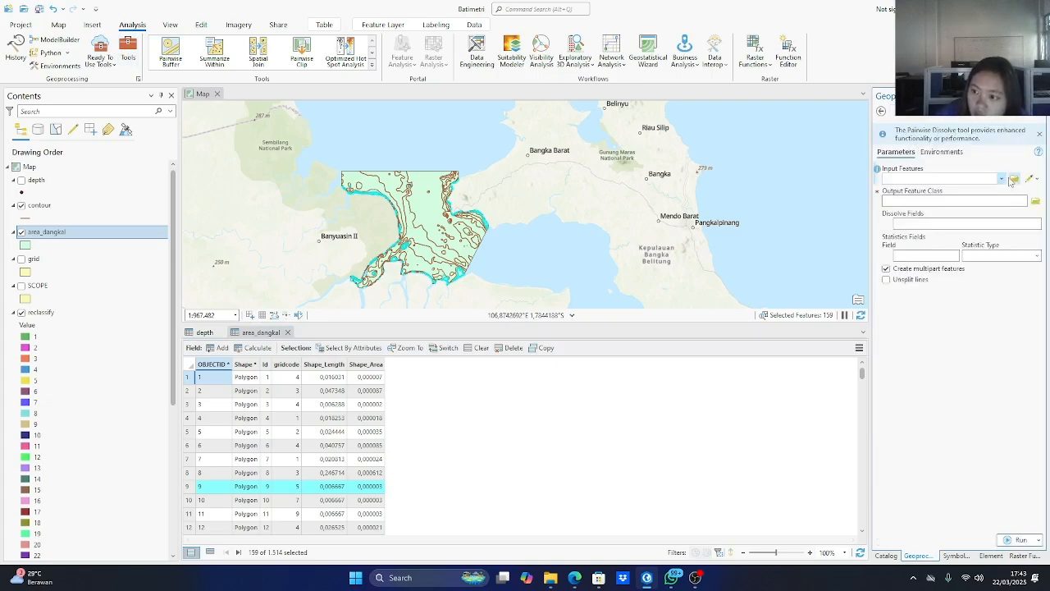
pyautogui.click(1002, 178)
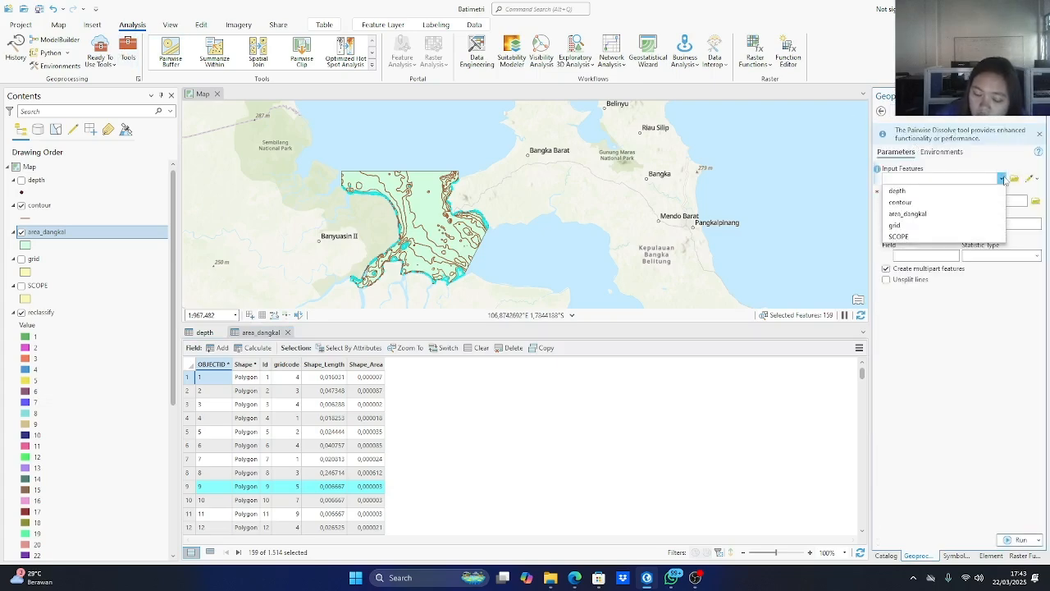
pyautogui.click(905, 213)
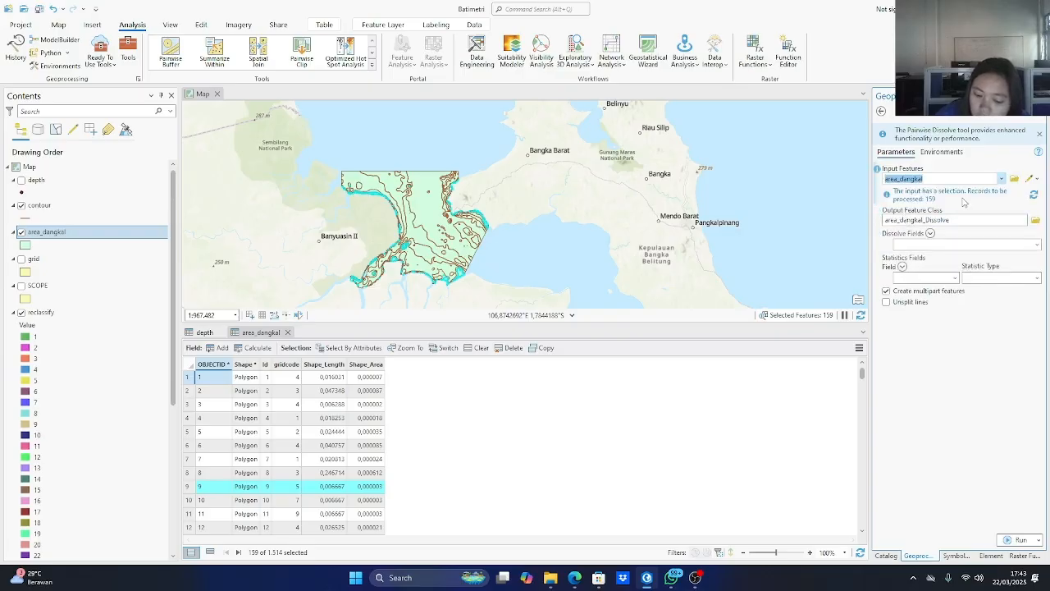
# Name the dissolve output area_1m, use gridcode as the dissolve field, keep multipart features and run the tool.
pyautogui.press('Tab')
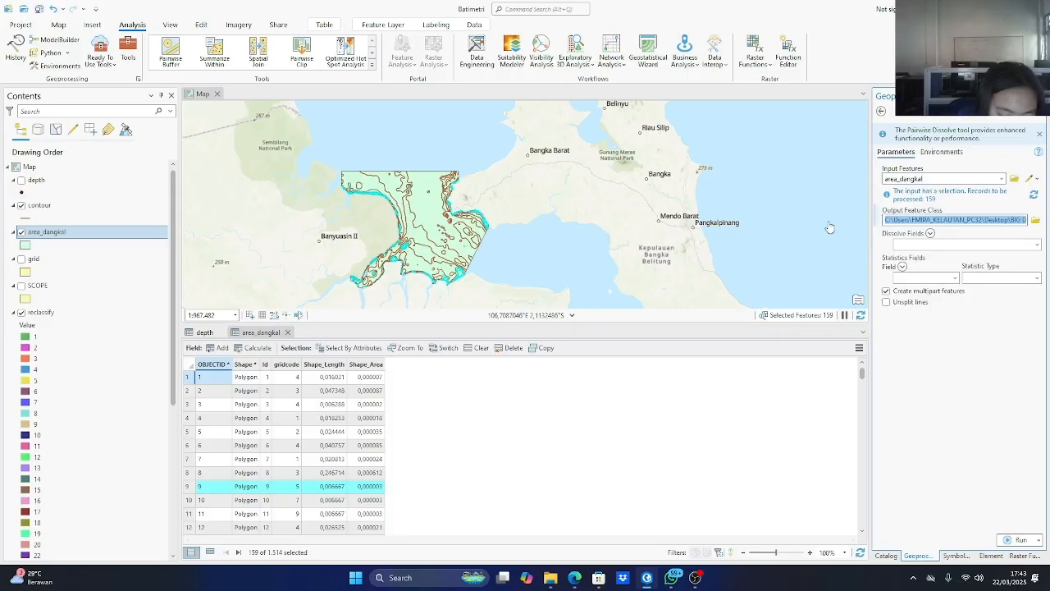
pyautogui.write('area_1m')
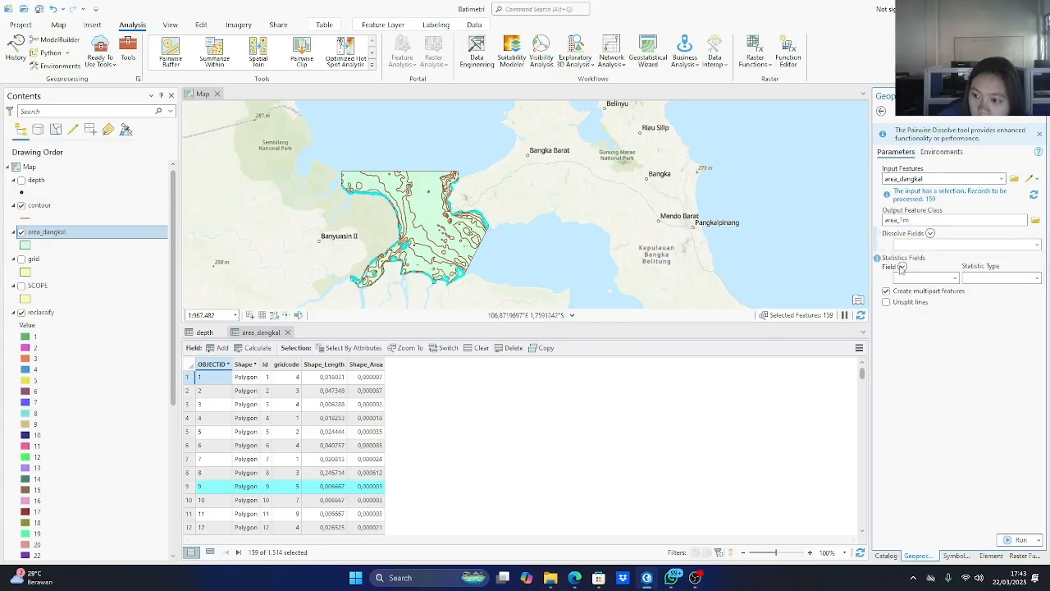
pyautogui.click(1037, 246)
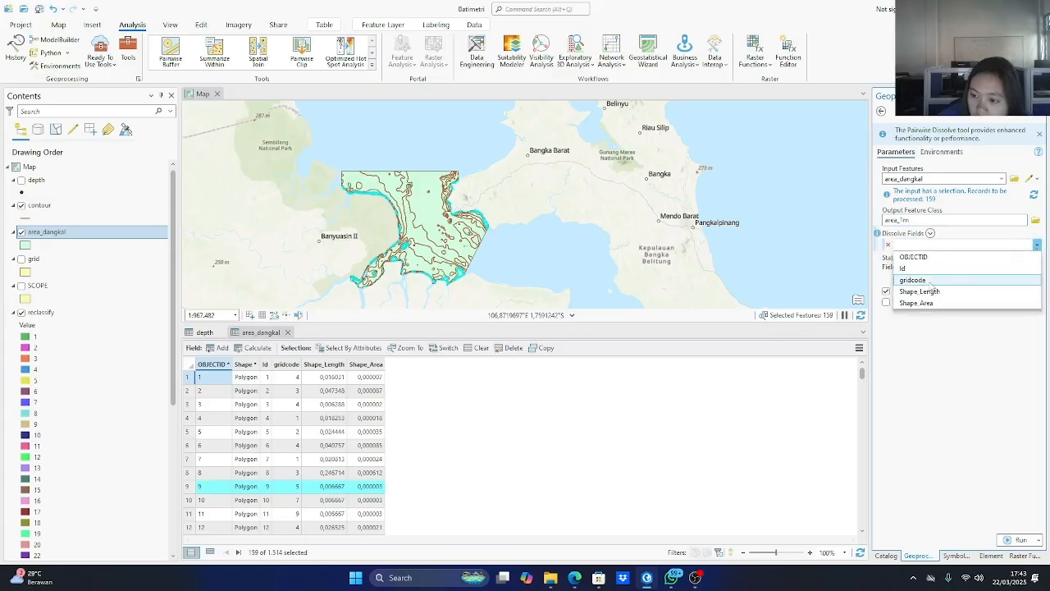
pyautogui.click(931, 281)
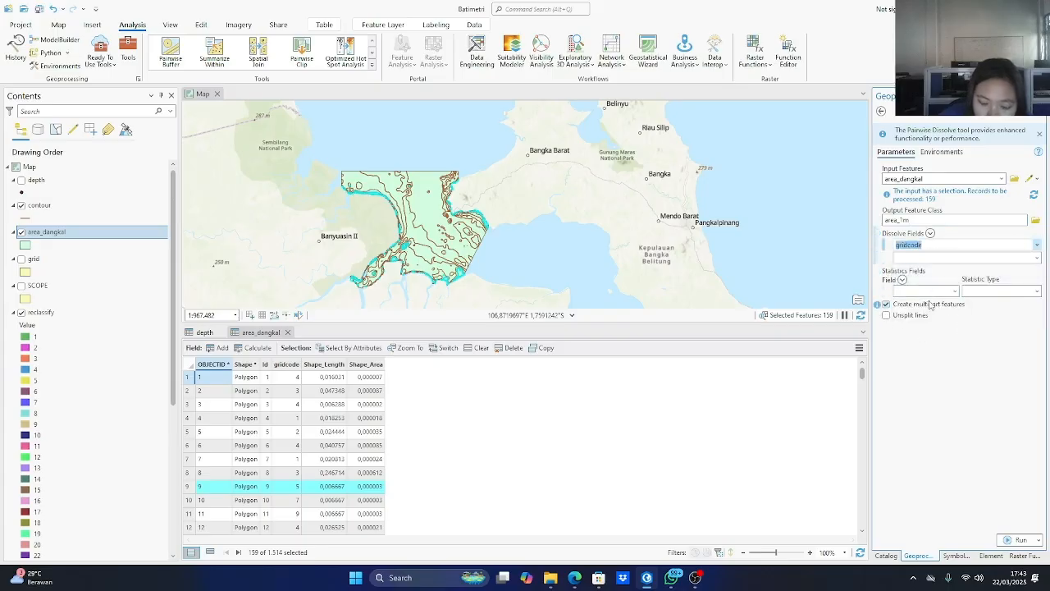
pyautogui.click(1020, 539)
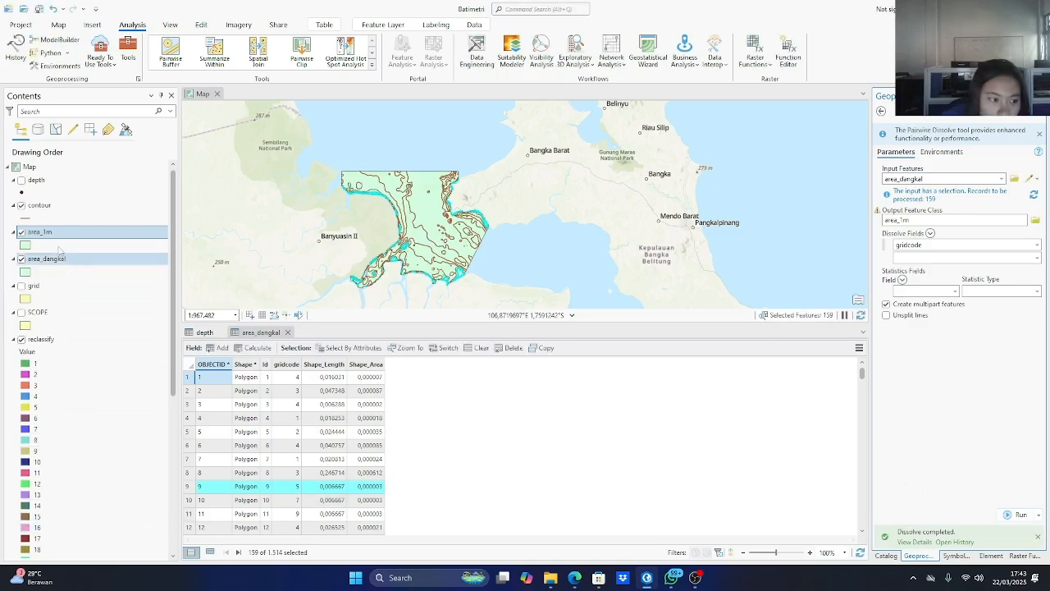
# Replace the selection in the area_dangkal attribute table with the polygons whose gridcode is equal to 4.
pyautogui.rightClick(41, 261)
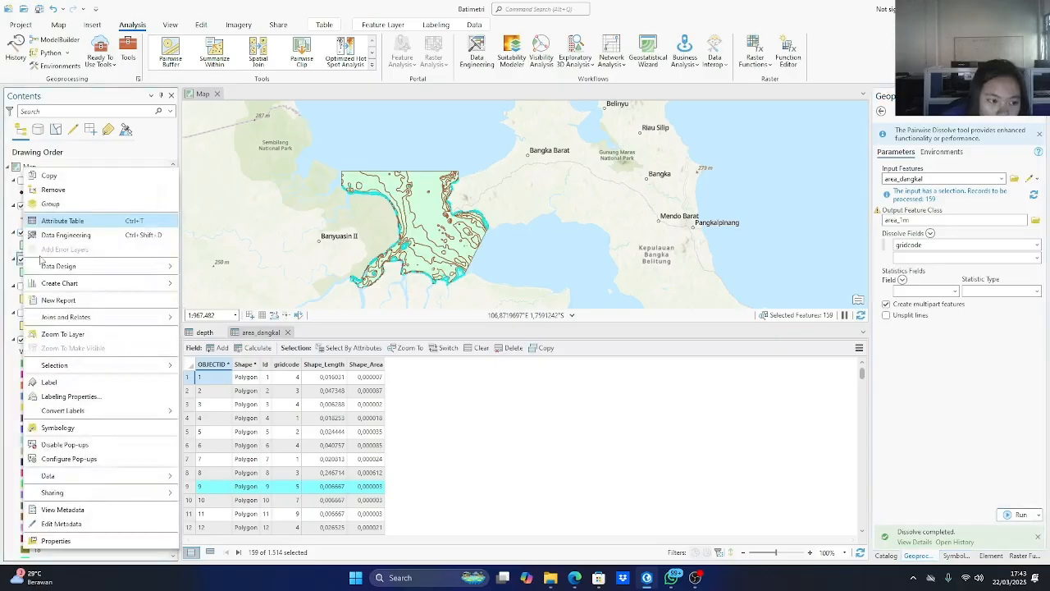
pyautogui.click(91, 223)
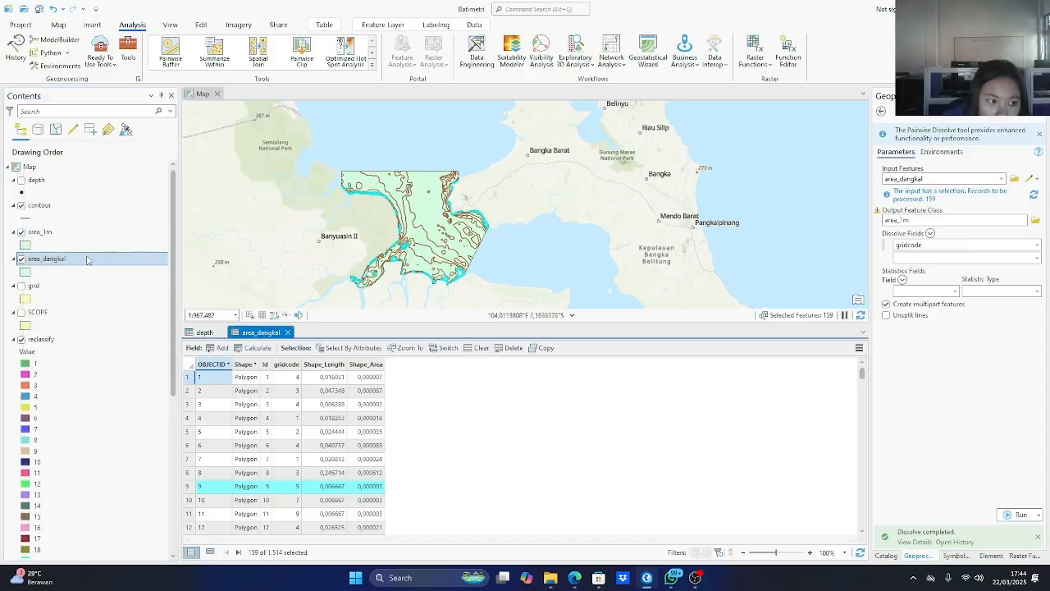
pyautogui.rightClick(75, 260)
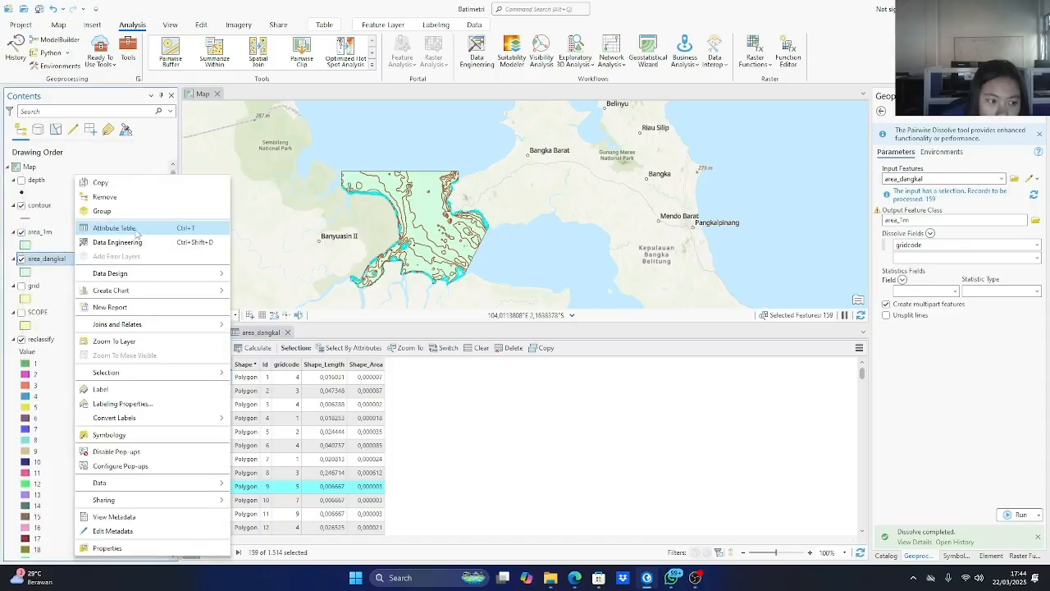
pyautogui.click(135, 230)
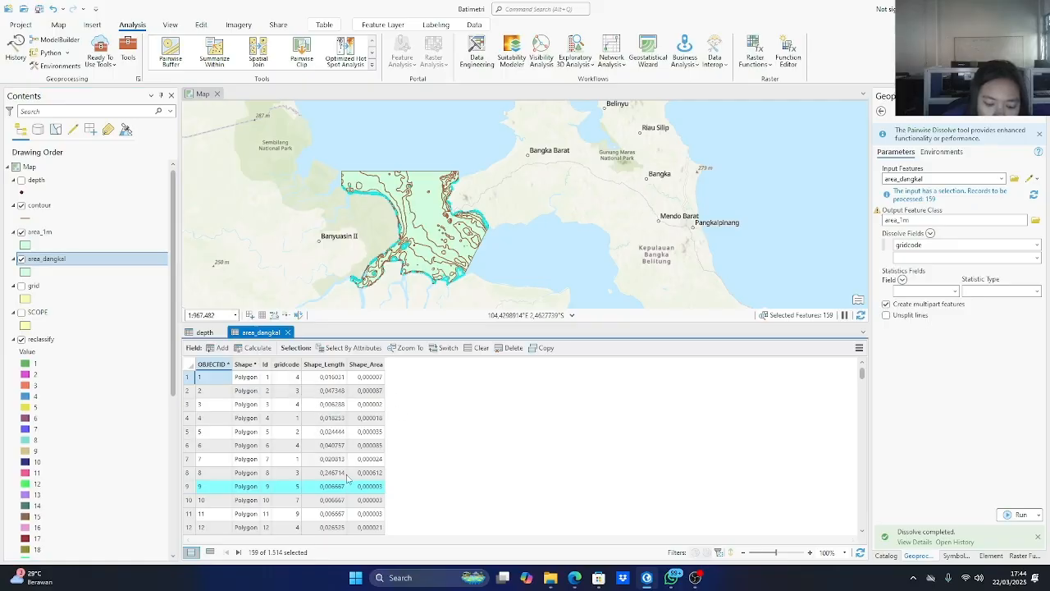
pyautogui.click(343, 348)
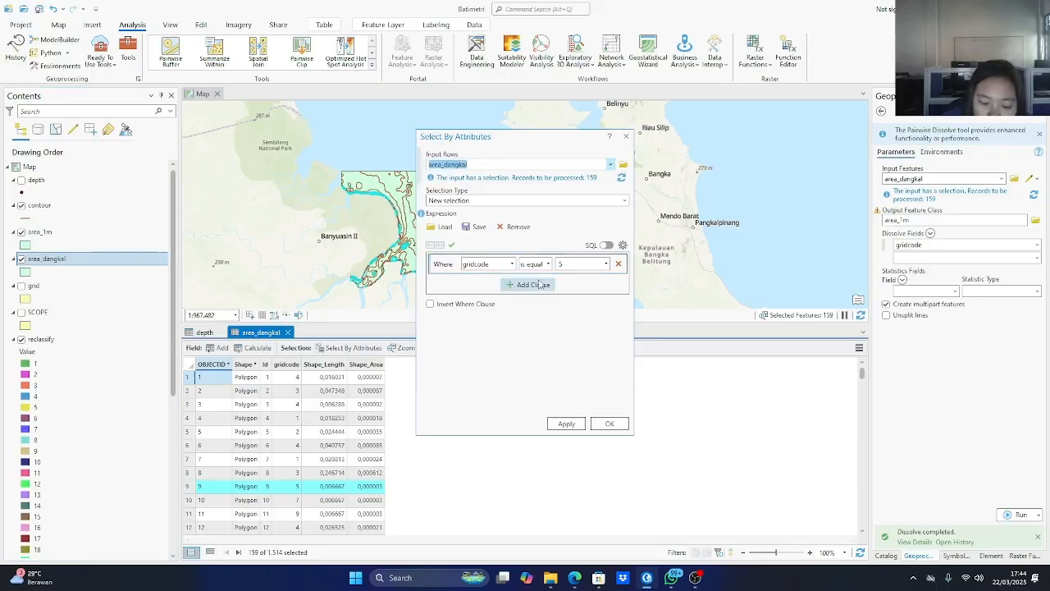
pyautogui.moveTo(566, 264); pyautogui.dragTo(548, 265)
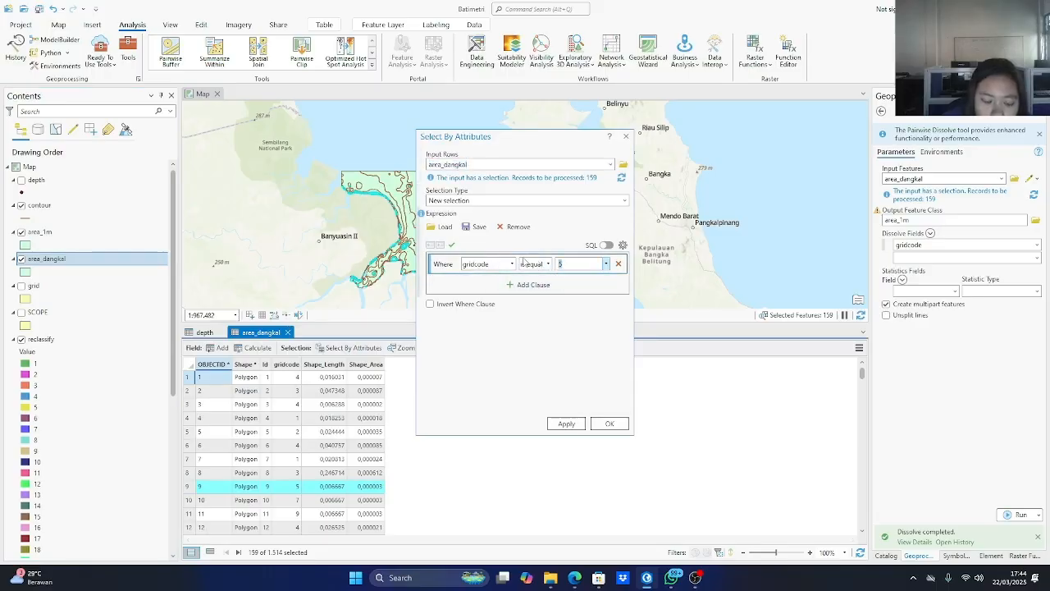
pyautogui.write('4')
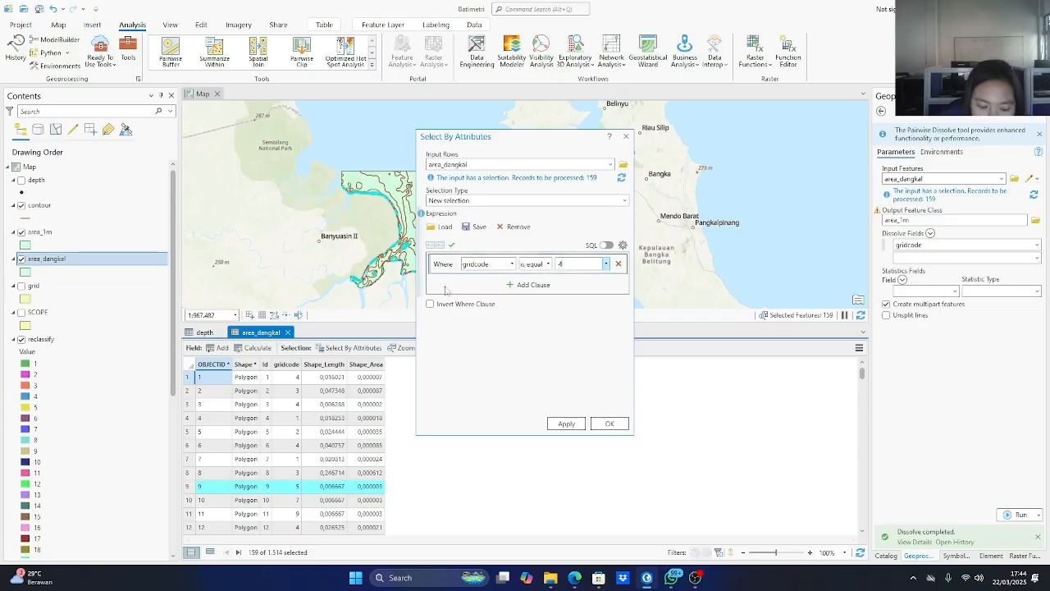
pyautogui.click(566, 423)
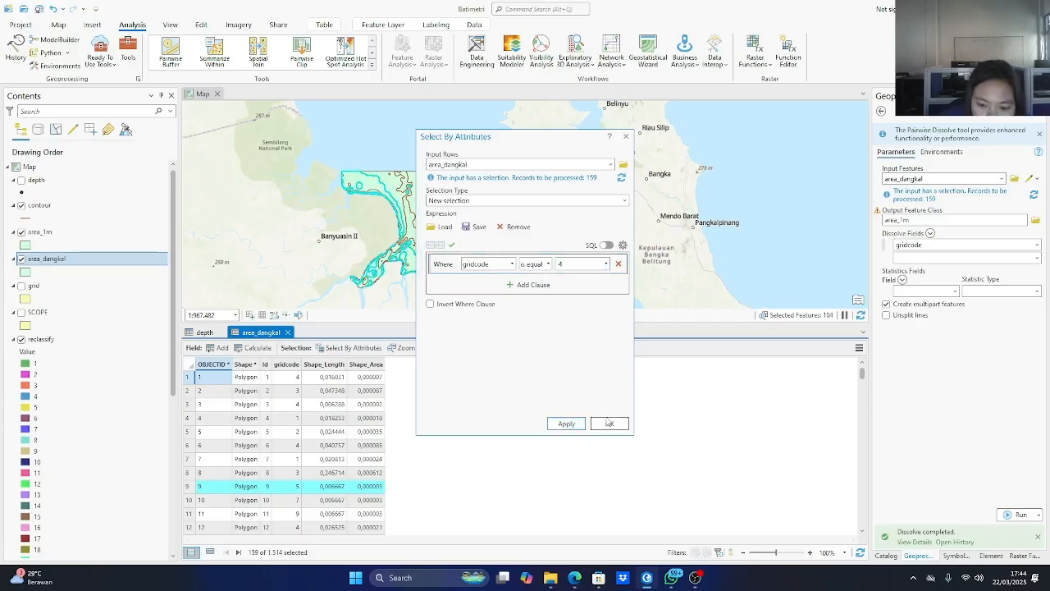
pyautogui.click(609, 423)
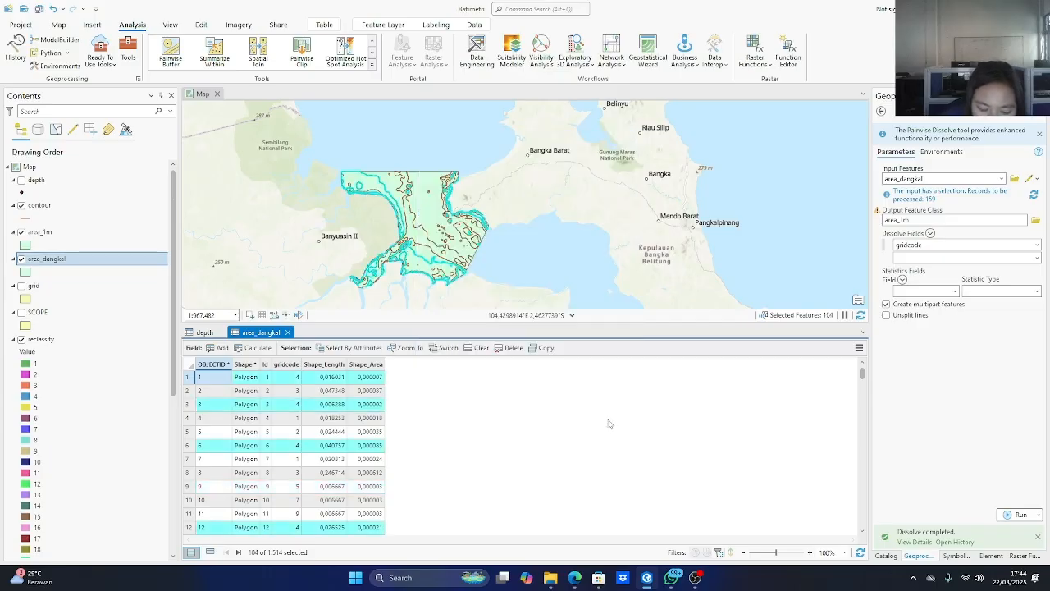
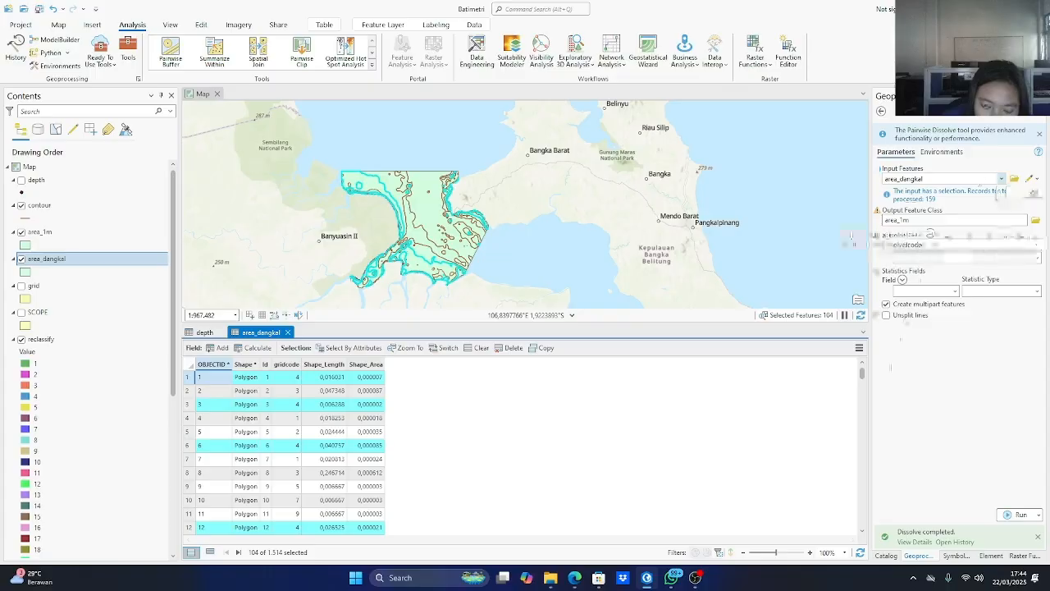
pyautogui.click(695, 577)
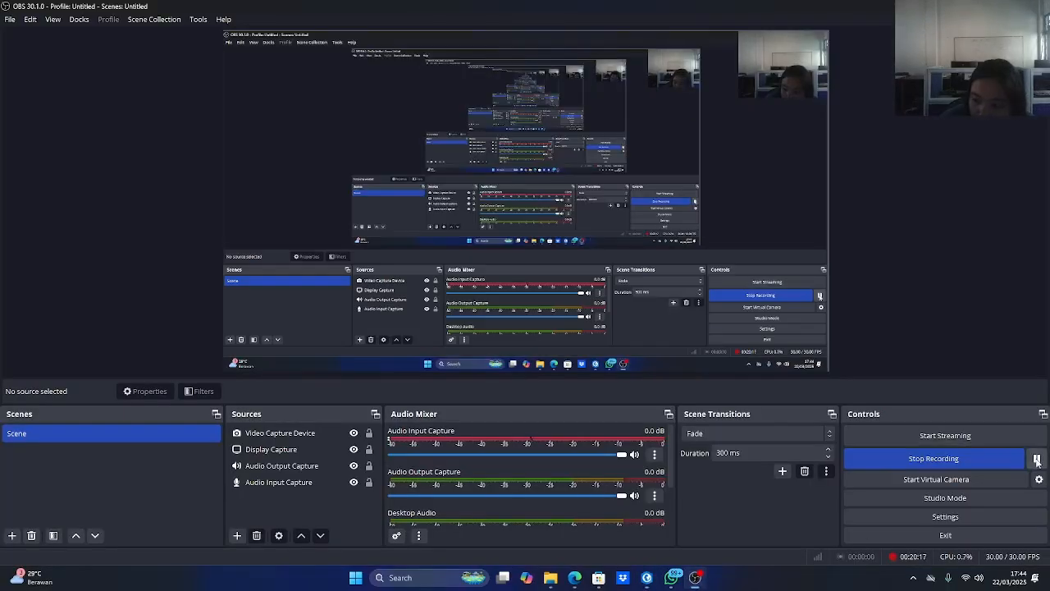
pyautogui.click(695, 578)
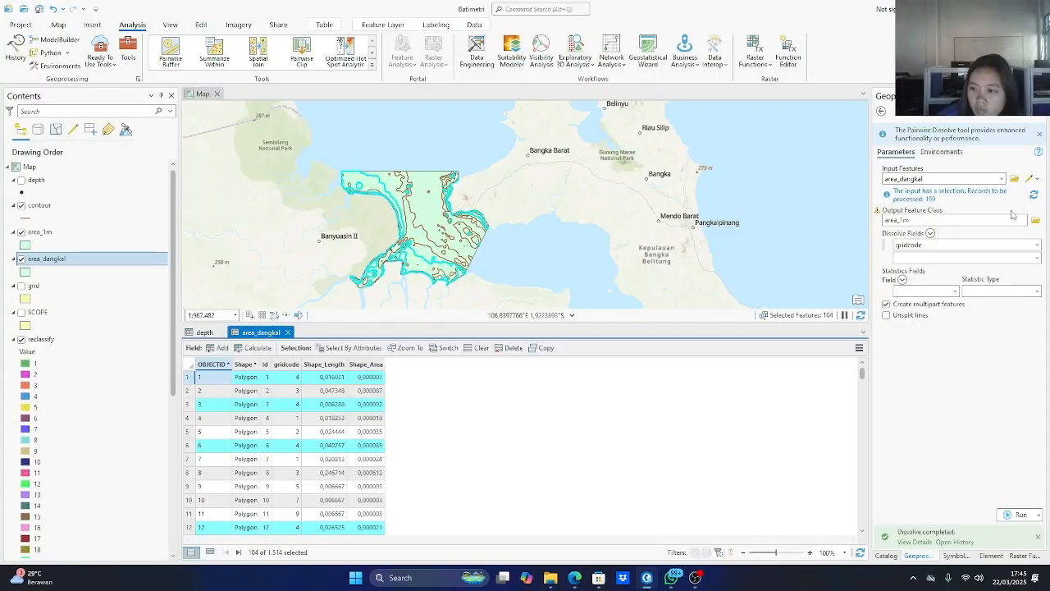
# Name the dissolve output area_5m and run the tool on the selected area_dangkal polygons with gridcode as the dissolve field.
pyautogui.click(923, 219)
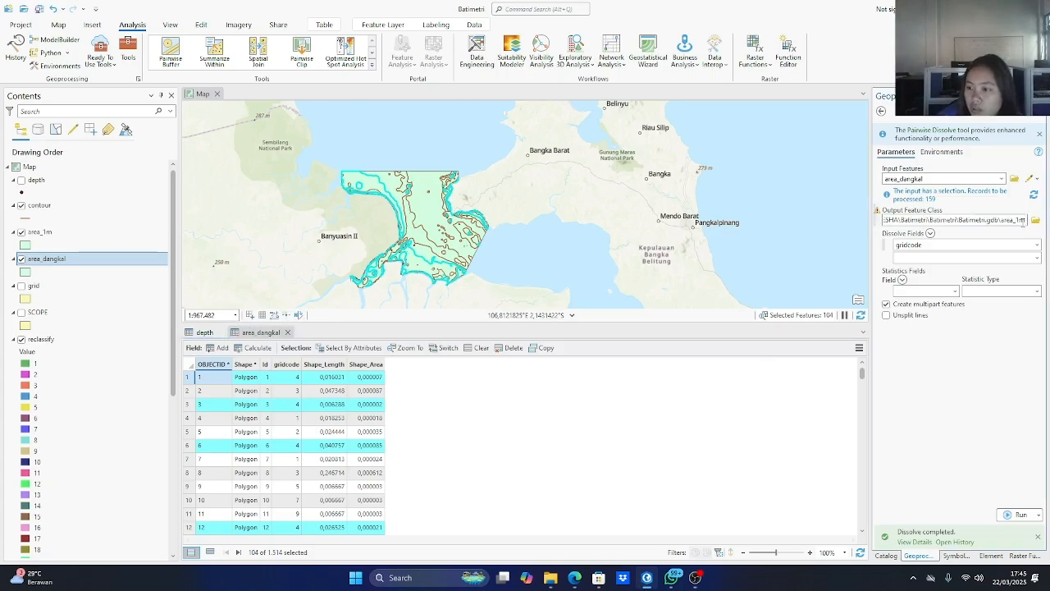
pyautogui.press('BackSpace')
pyautogui.write('0')
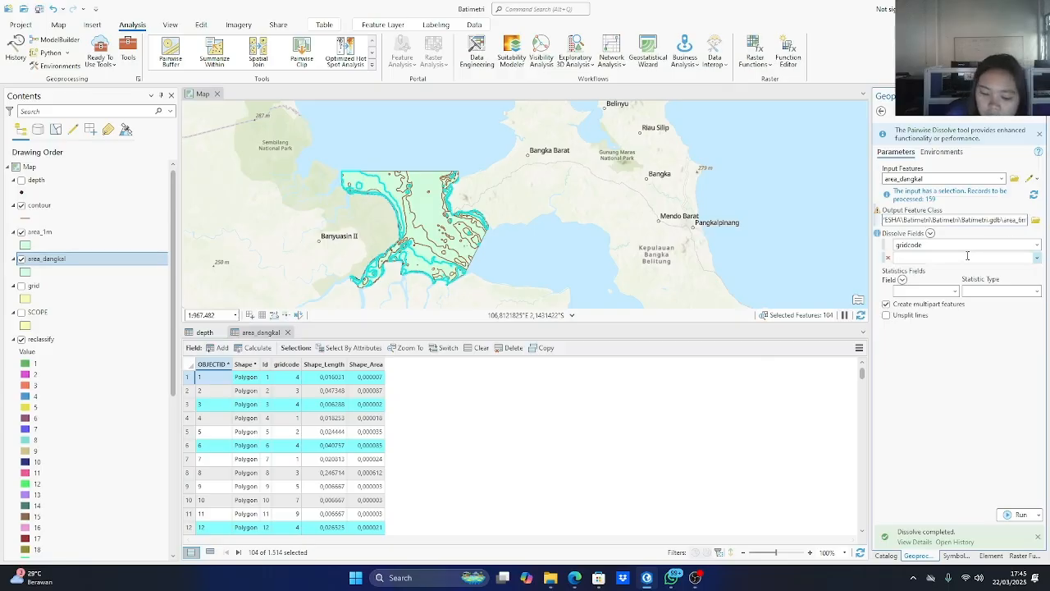
pyautogui.press('BackSpace')
pyautogui.write('5')
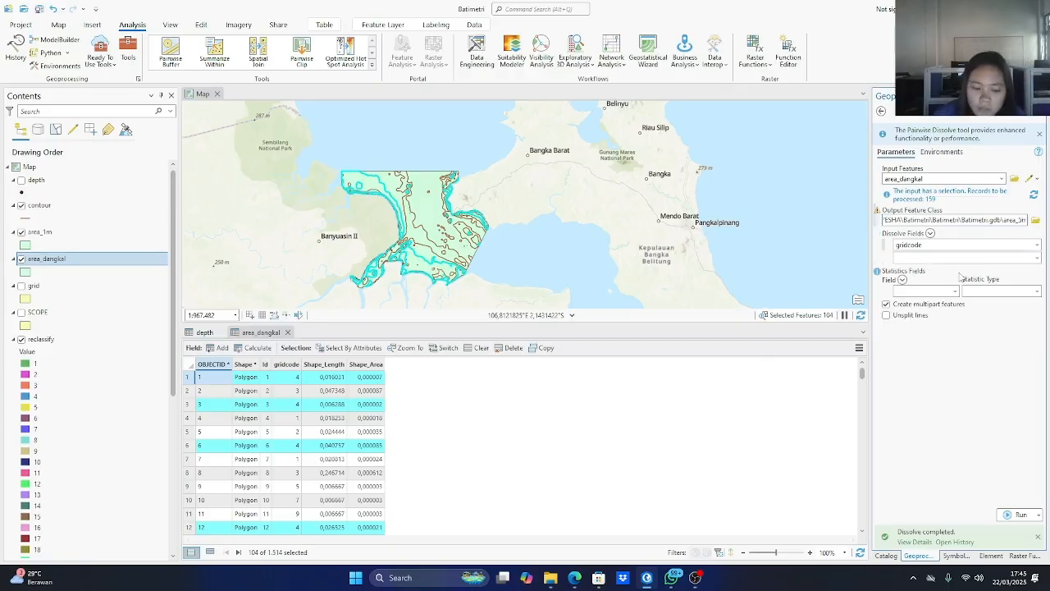
pyautogui.click(1017, 514)
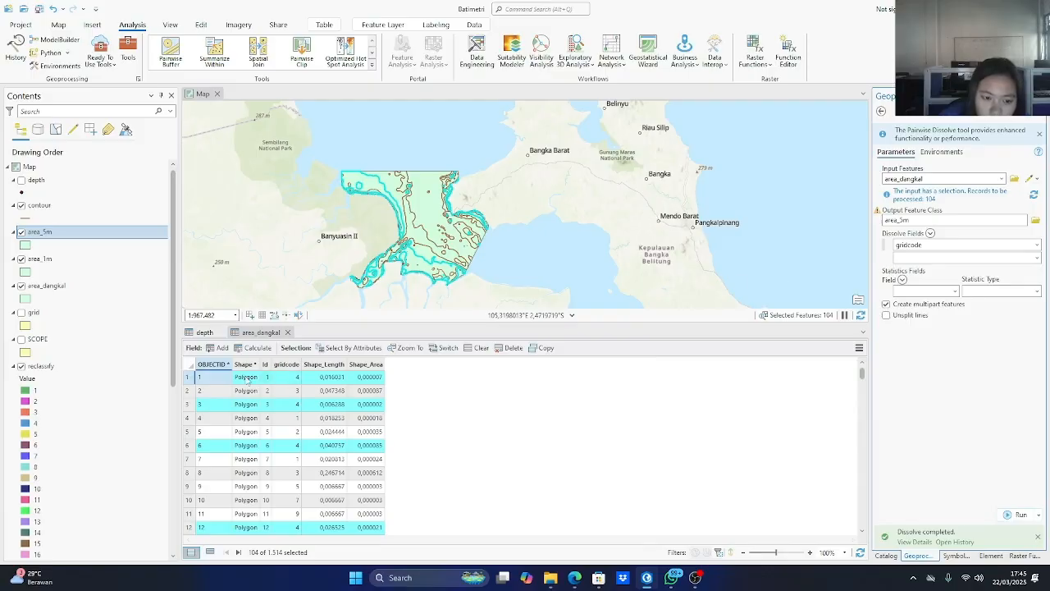
# Select the area_dangkal polygons whose gridcode is equal to 3 and dissolve them into area_10m.
pyautogui.click(349, 348)
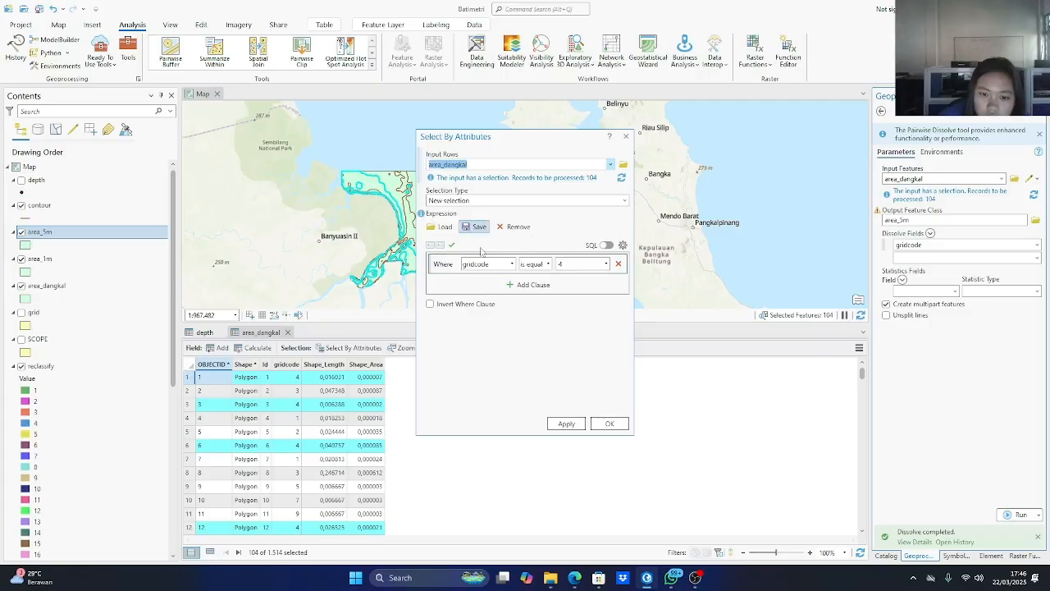
pyautogui.click(567, 263)
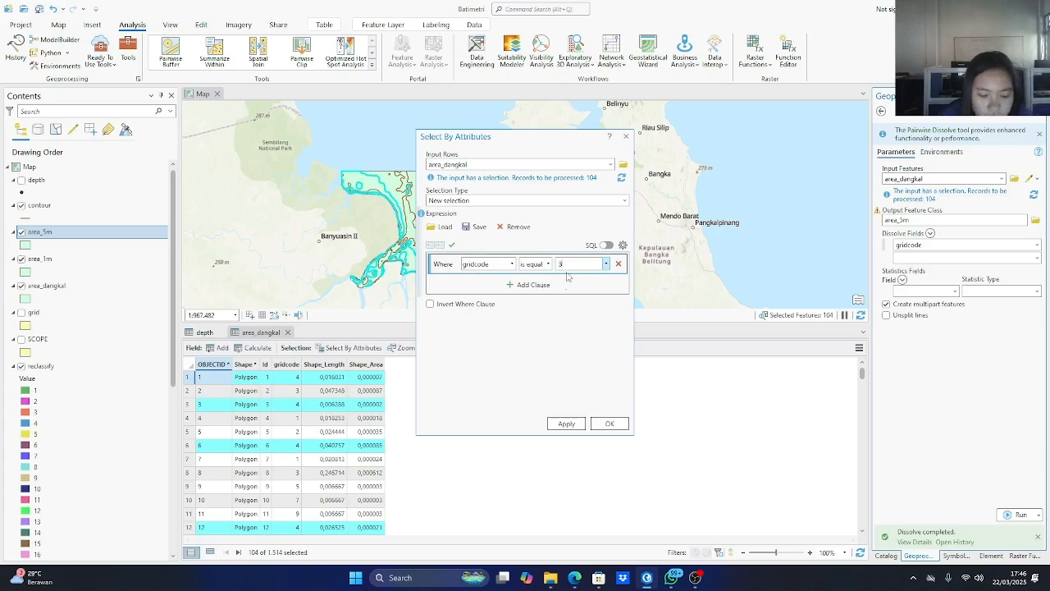
pyautogui.click(565, 423)
pyautogui.click(609, 422)
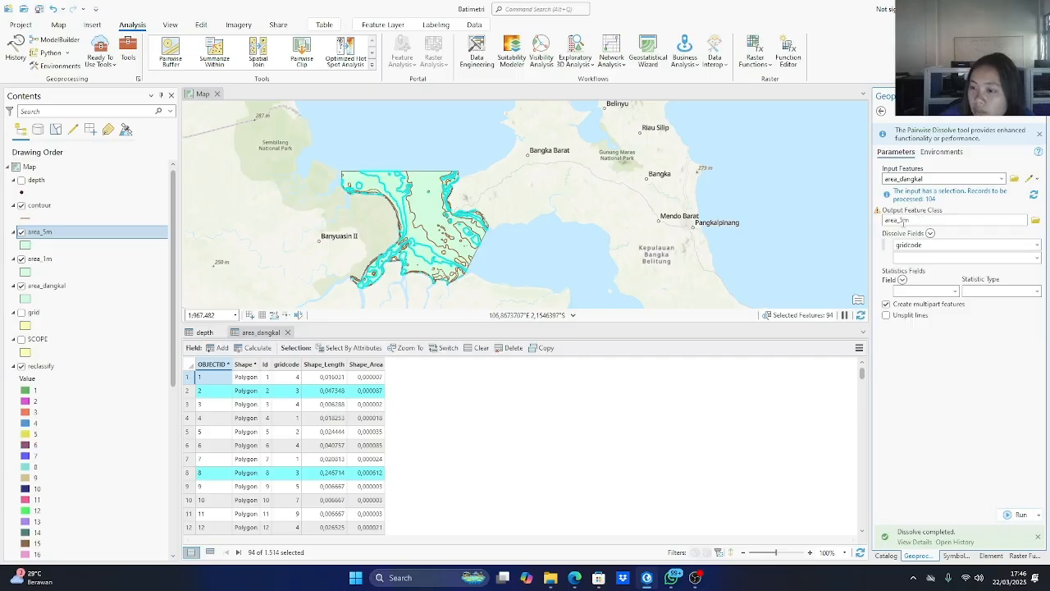
pyautogui.press('BackSpace')
pyautogui.write('10')
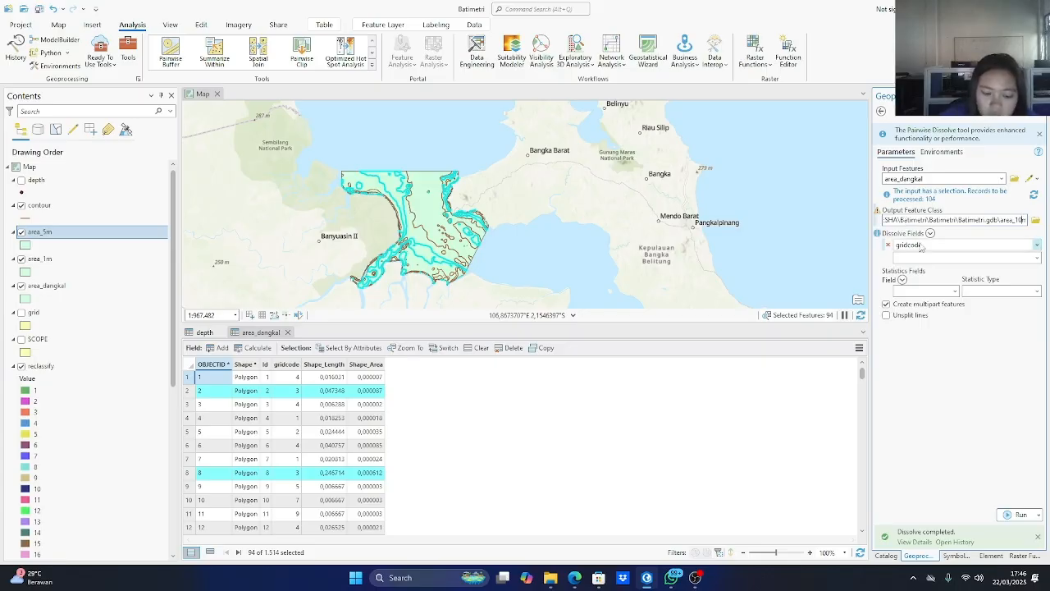
pyautogui.click(1014, 513)
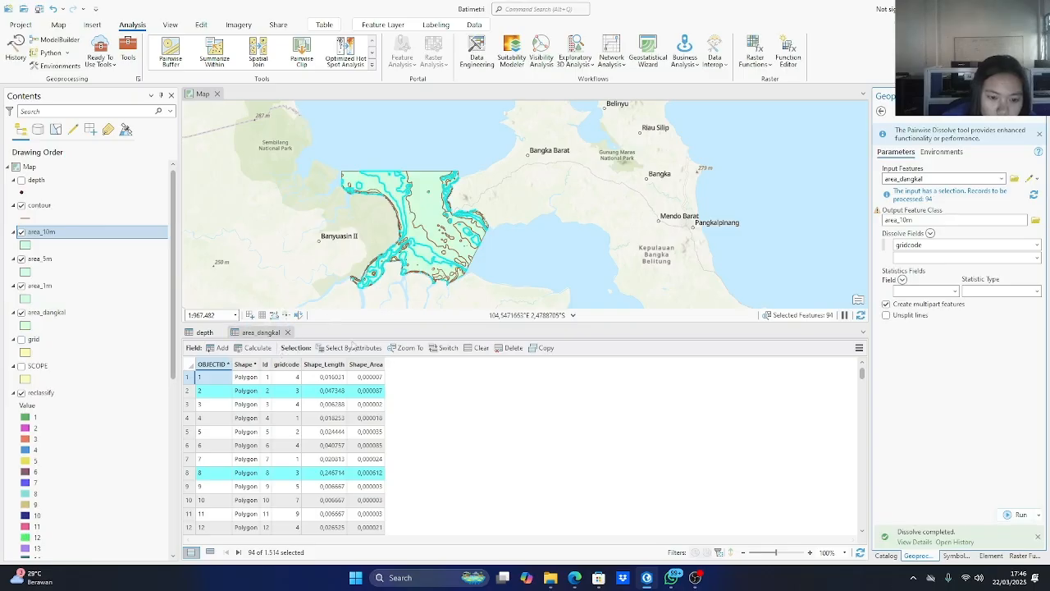
# Replace the selection with the area_dangkal polygons whose gridcode is equal to 2 and dissolve them into area_15m.
pyautogui.click(349, 347)
pyautogui.click(580, 264)
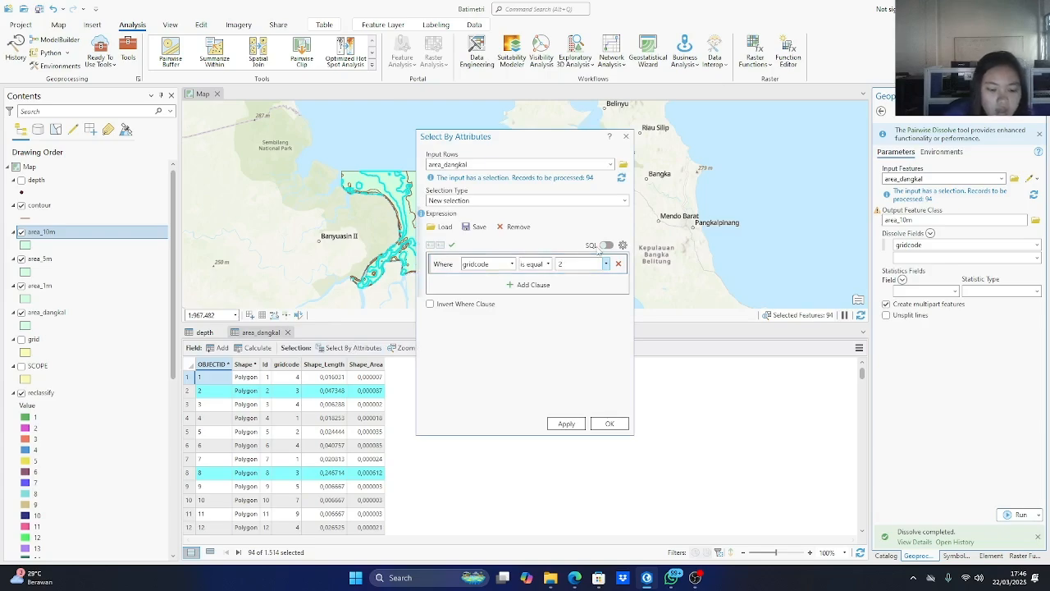
pyautogui.click(566, 423)
pyautogui.click(608, 423)
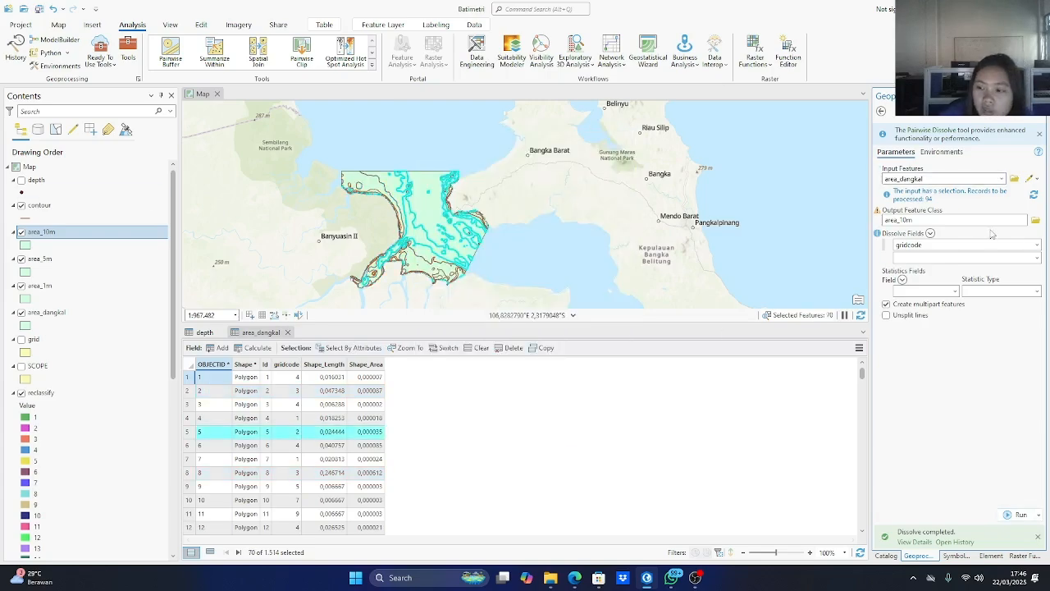
pyautogui.click(908, 220)
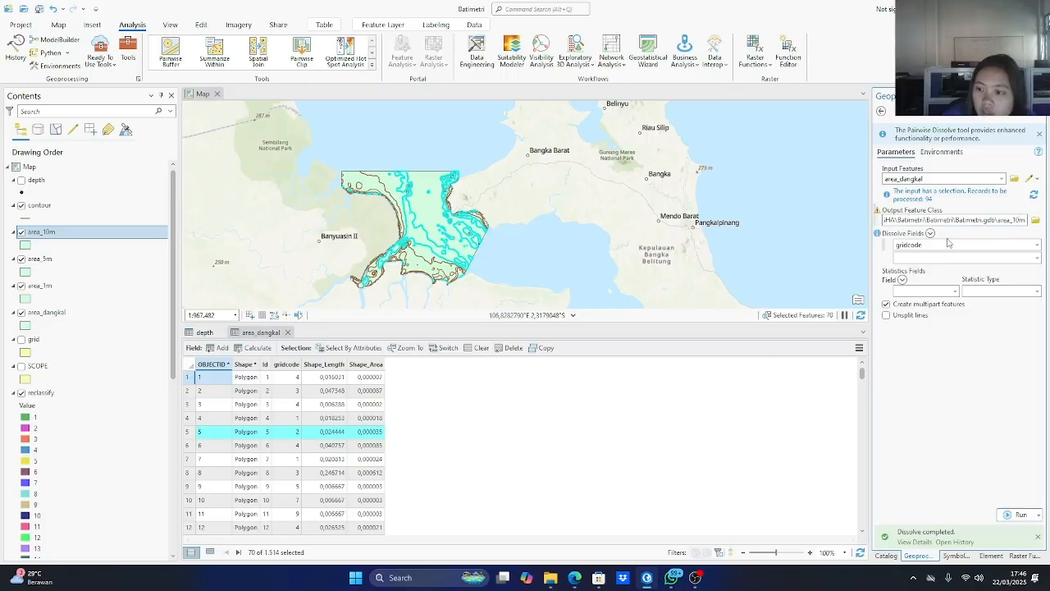
pyautogui.press('BackSpace')
pyautogui.write('5')
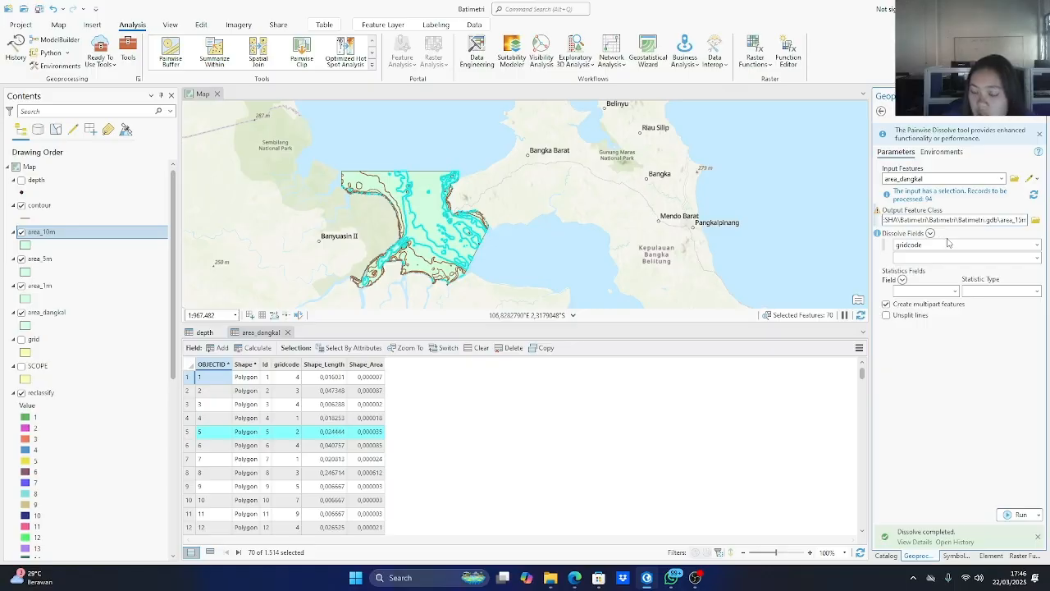
pyautogui.click(1017, 514)
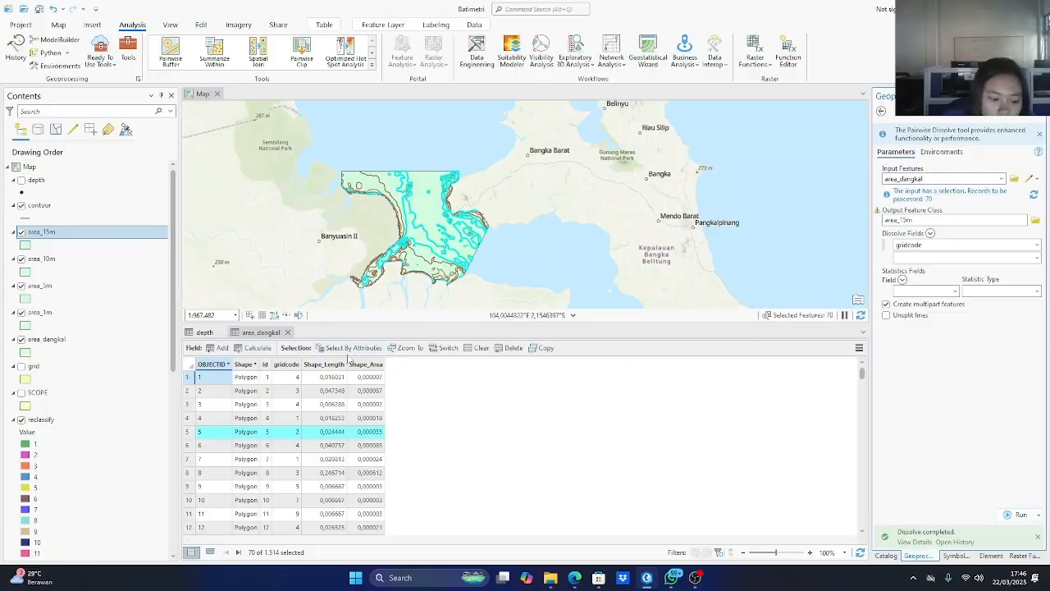
# Select the area_dangkal polygons whose gridcode is equal to 1, dissolve them into area_20m and collapse the geoprocessing pane.
pyautogui.click(349, 348)
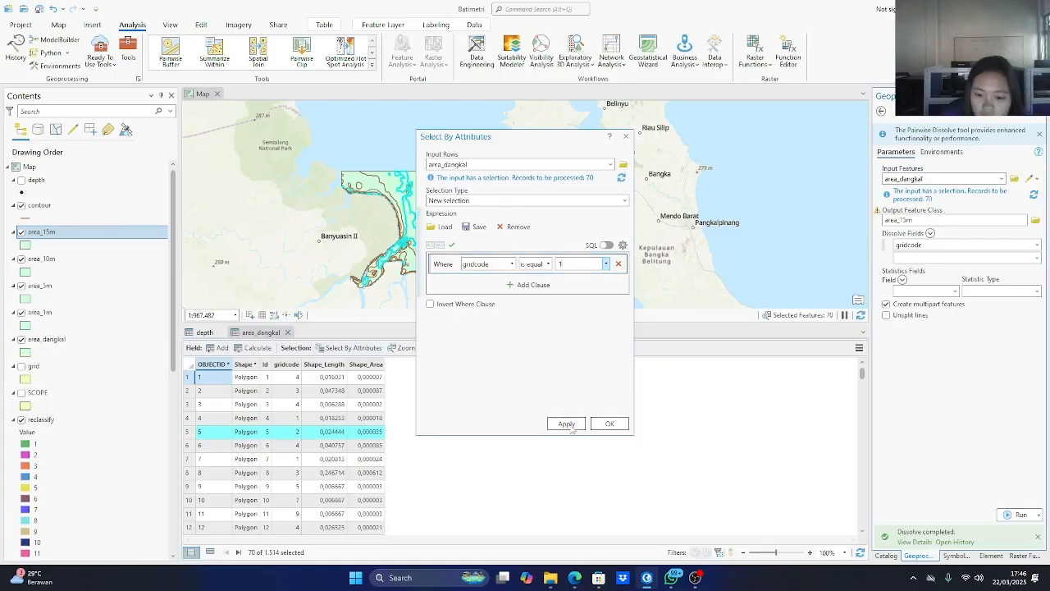
pyautogui.click(609, 423)
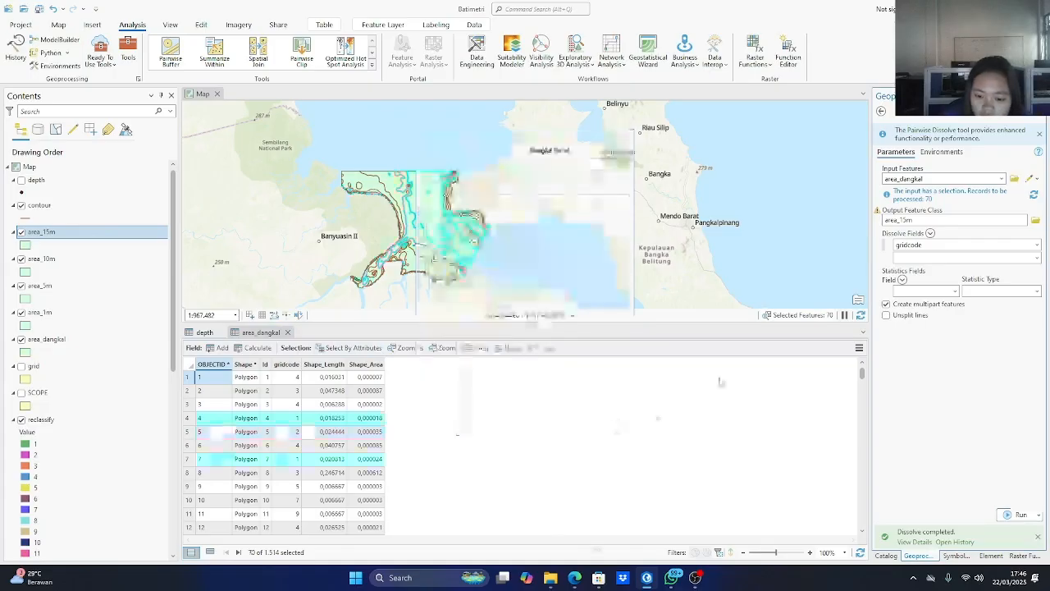
pyautogui.click(911, 219)
pyautogui.press('BackSpace')
pyautogui.press('BackSpace')
pyautogui.write('db\\')
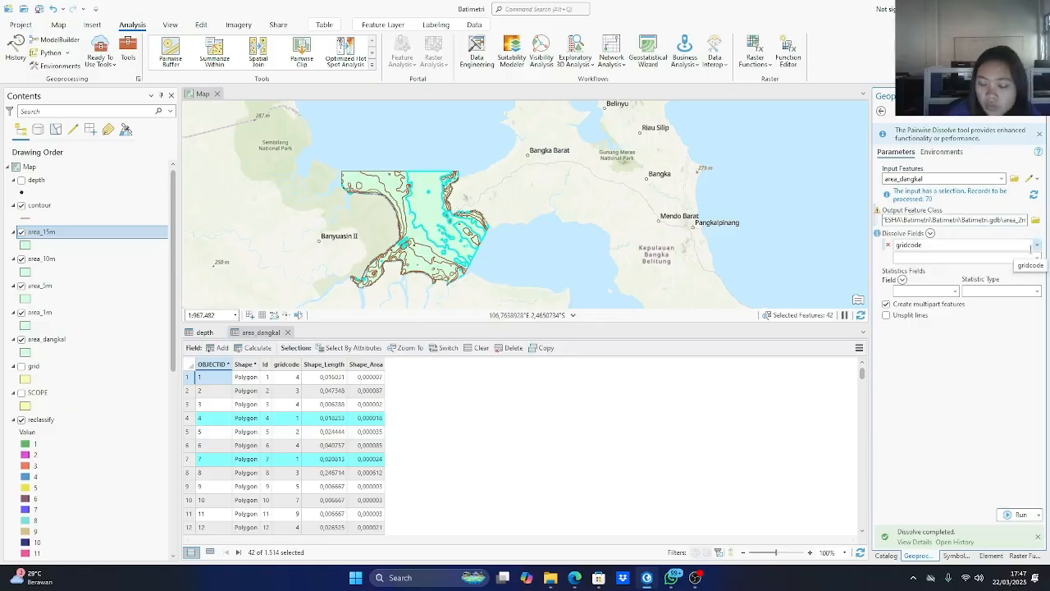
pyautogui.write('0')
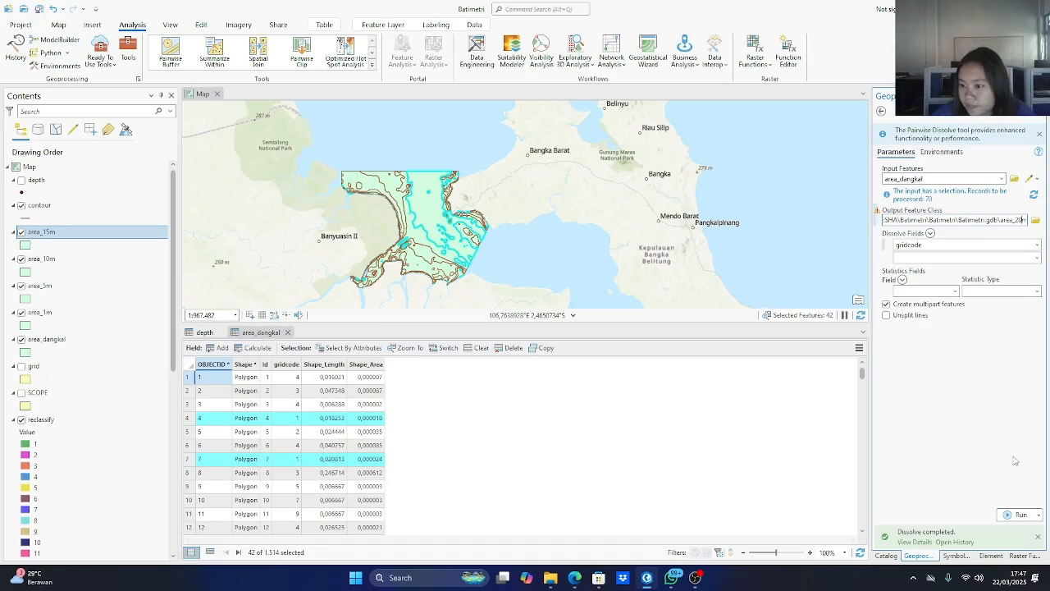
pyautogui.click(1015, 514)
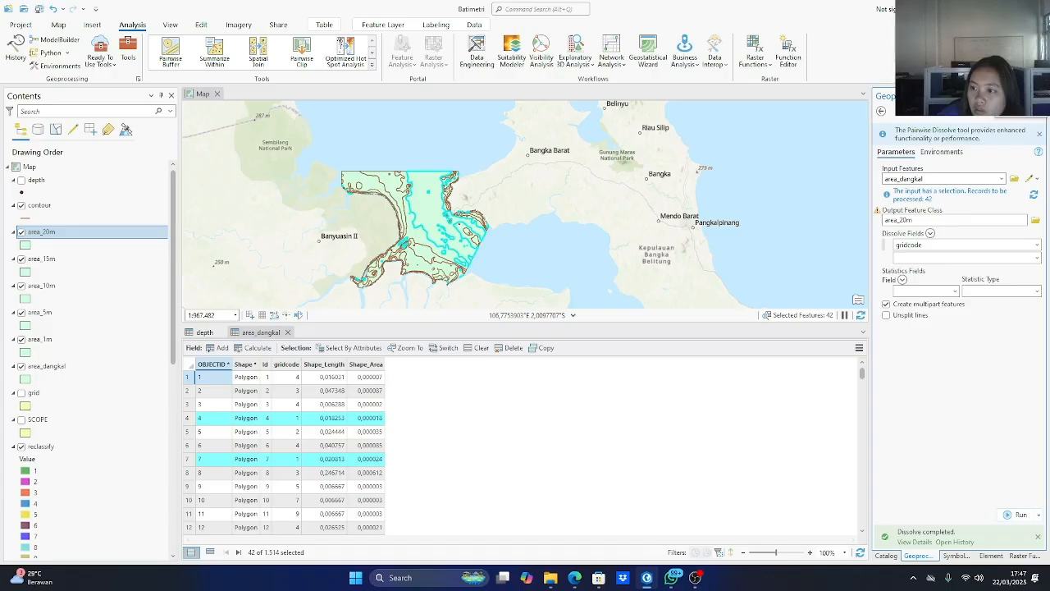
pyautogui.click(1019, 96)
pyautogui.click(966, 137)
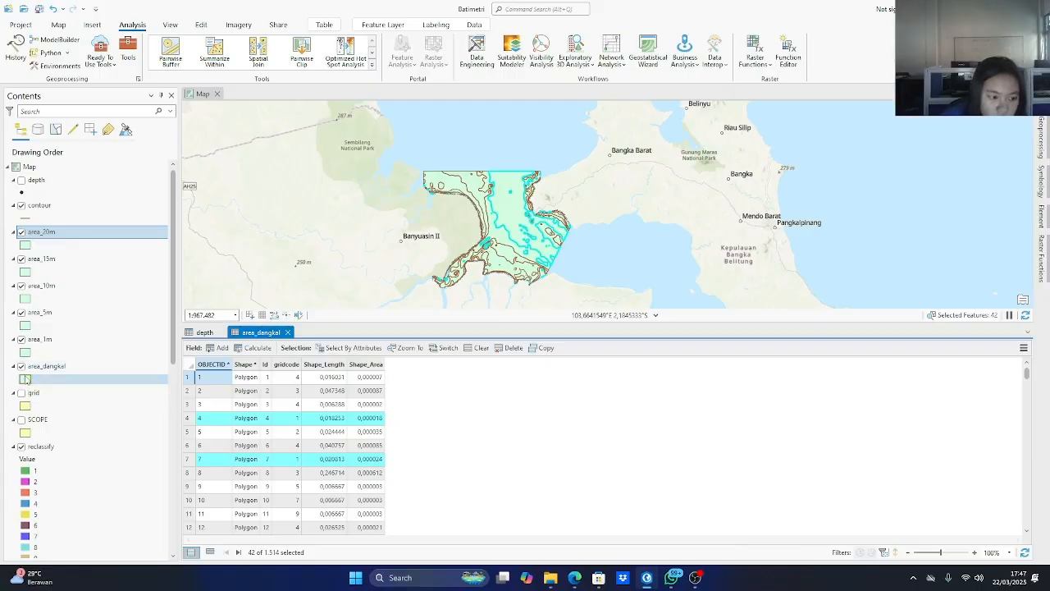
# Set the fill colour of the area_dangkal layer symbol to a strong blue.
pyautogui.click(25, 379)
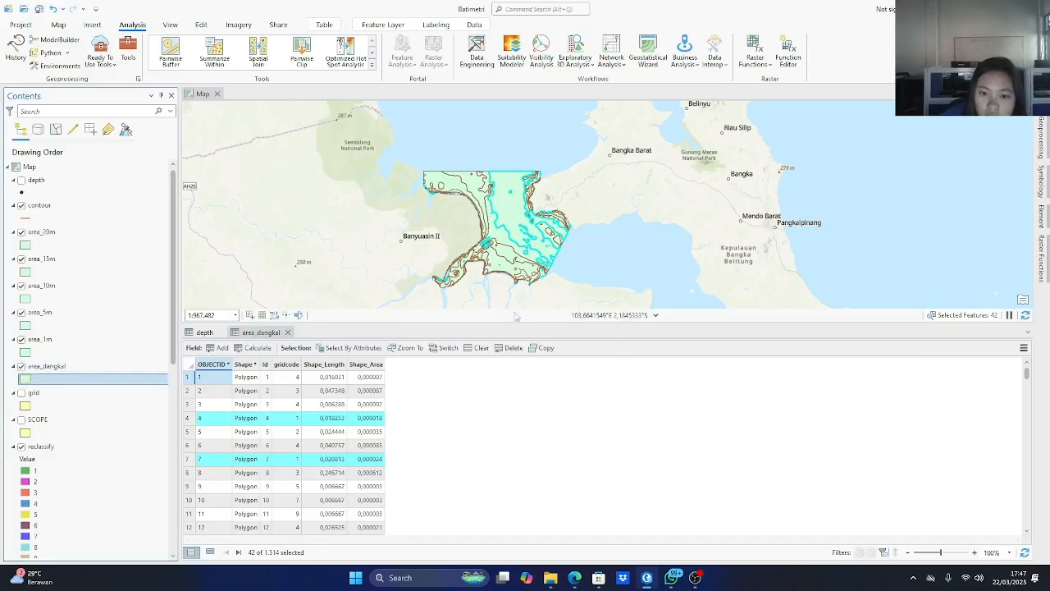
pyautogui.click(27, 406)
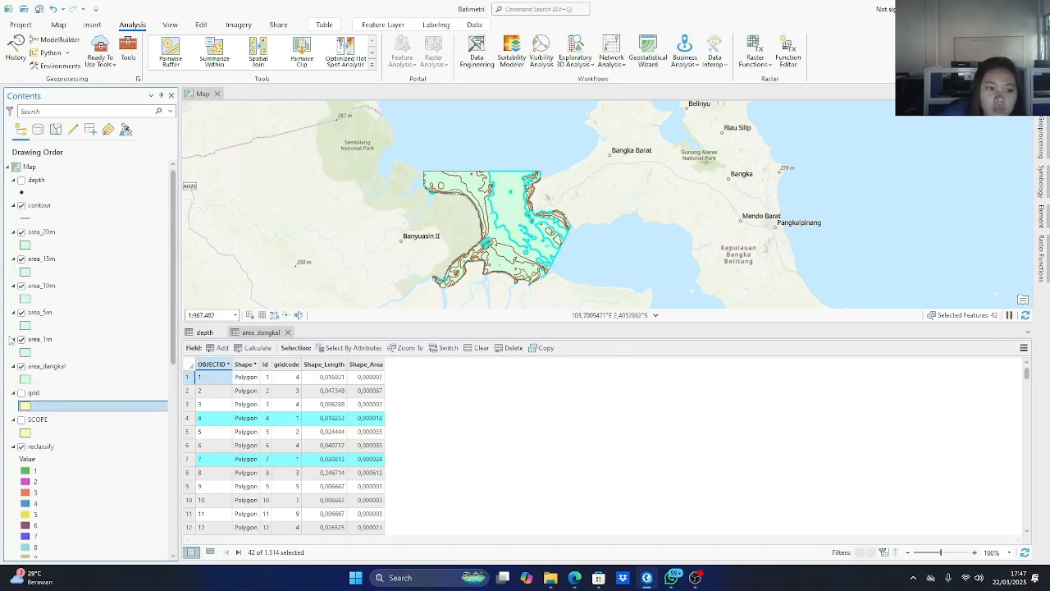
pyautogui.rightClick(25, 380)
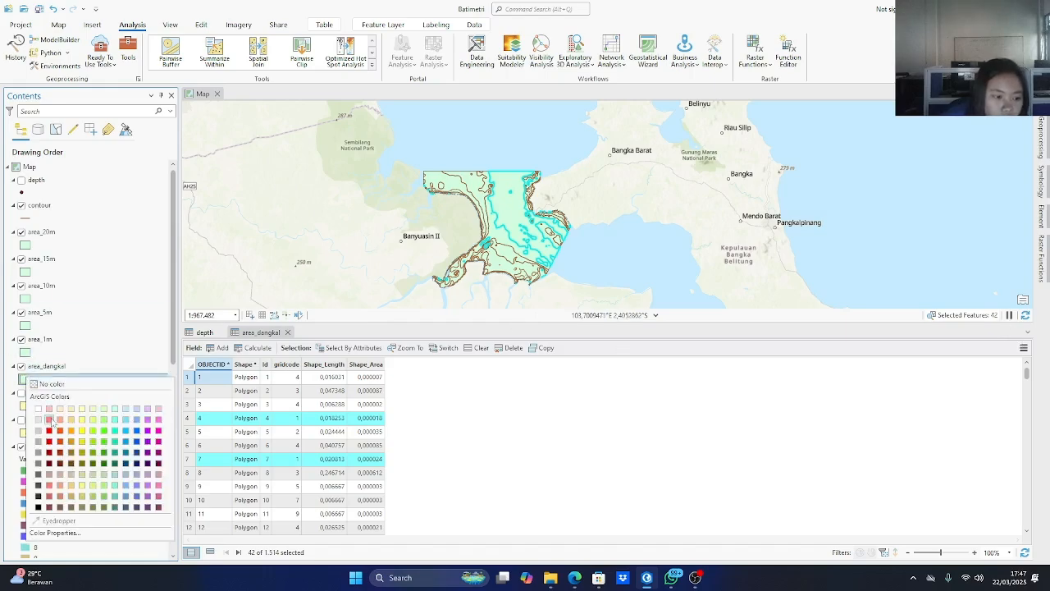
pyautogui.click(136, 431)
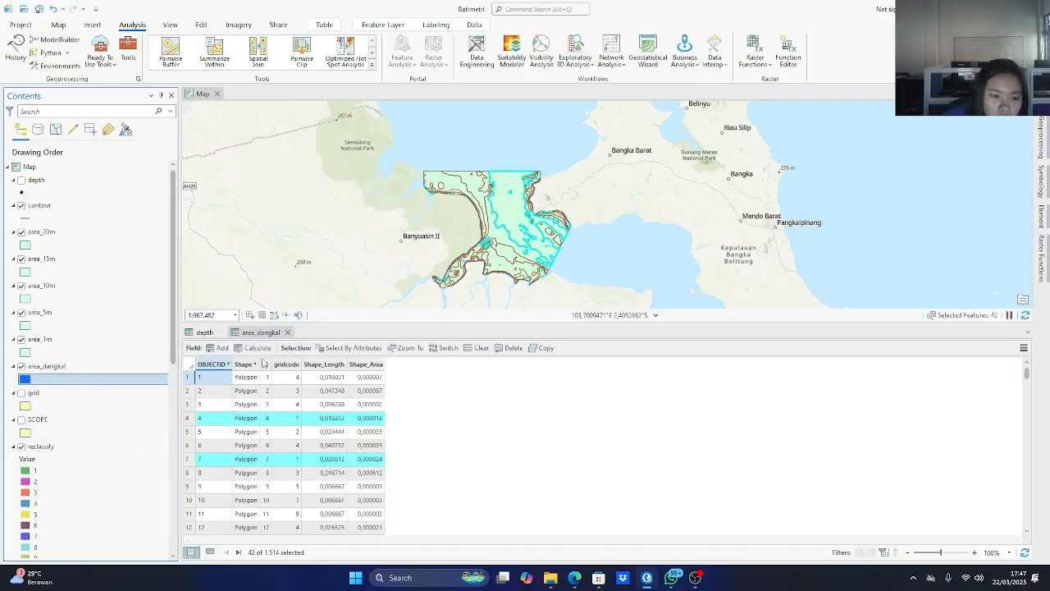
# Clear the area_dangkal selection and set the layer's fill colour to light blue.
pyautogui.click(474, 348)
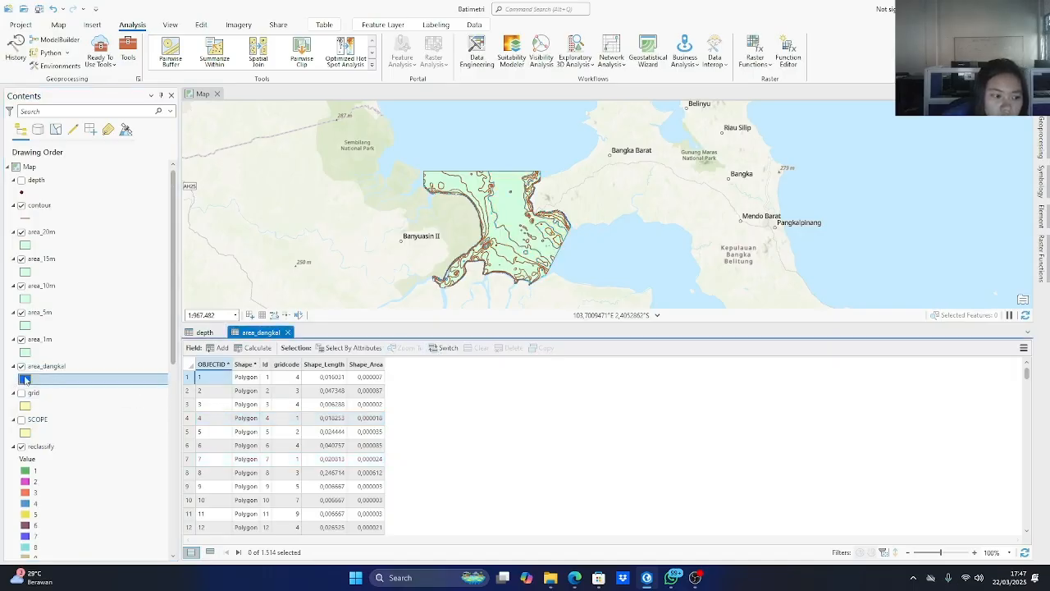
pyautogui.click(25, 380)
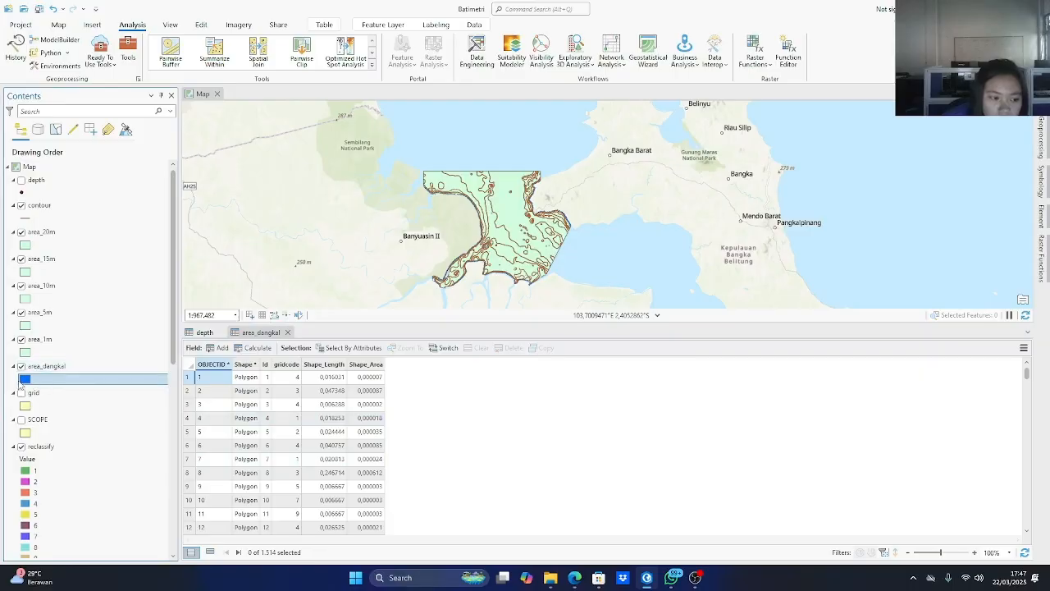
pyautogui.rightClick(26, 380)
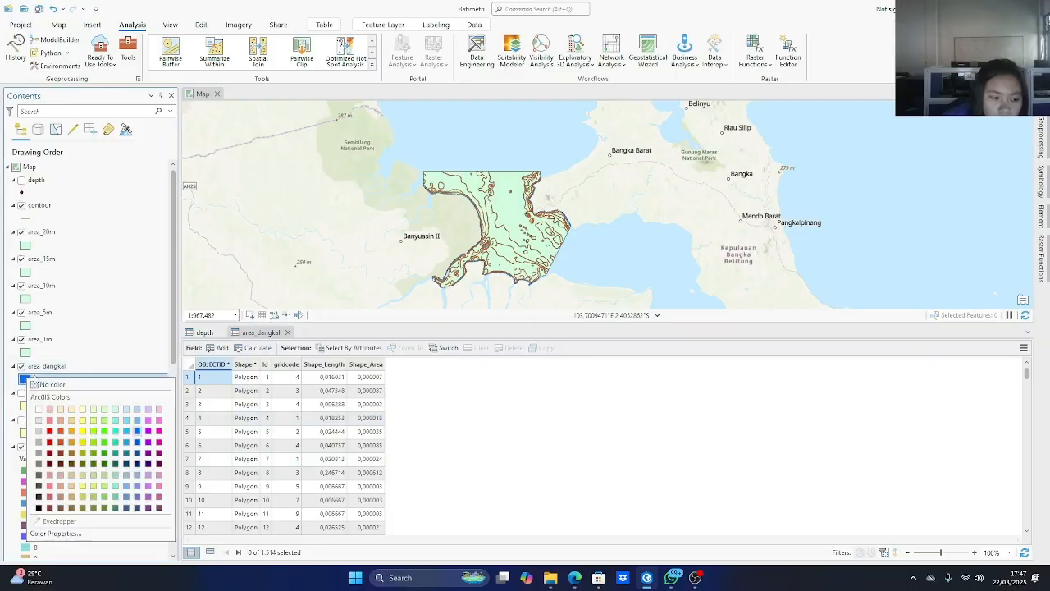
pyautogui.click(127, 422)
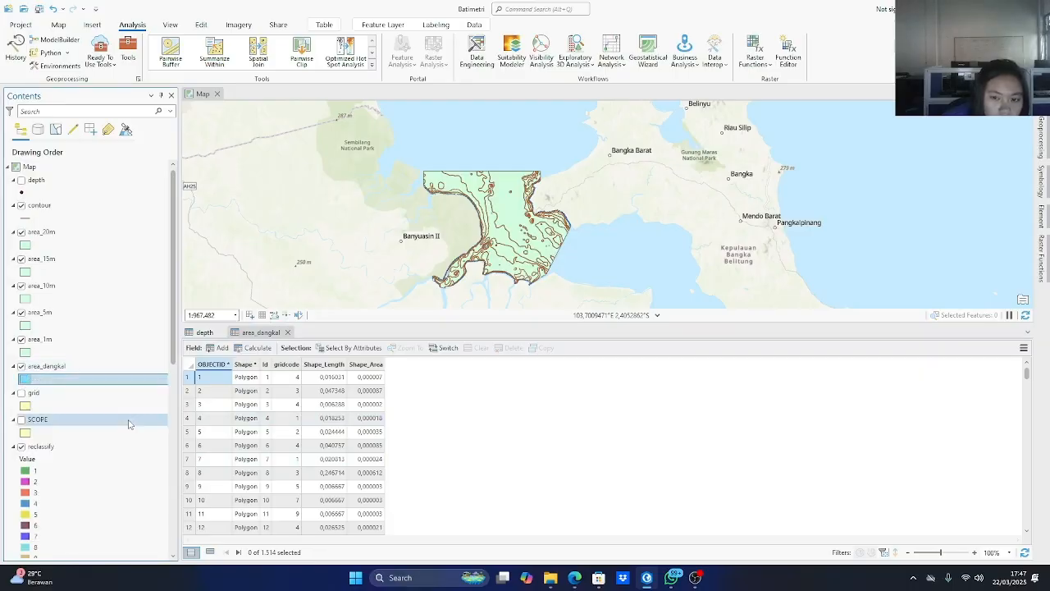
pyautogui.rightClick(26, 352)
pyautogui.click(27, 352)
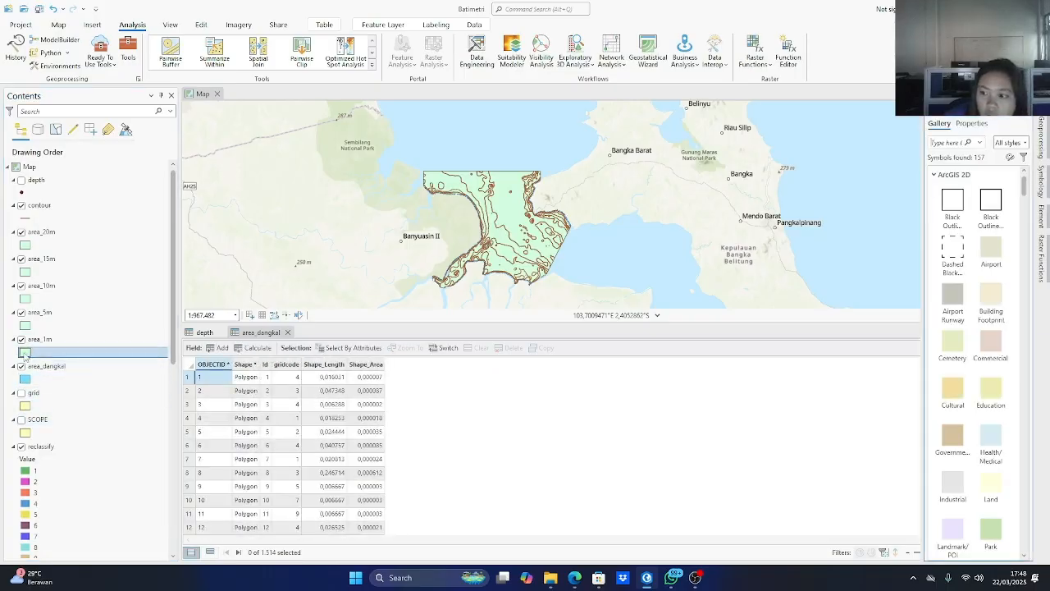
pyautogui.moveTo(923, 329); pyautogui.dragTo(822, 329)
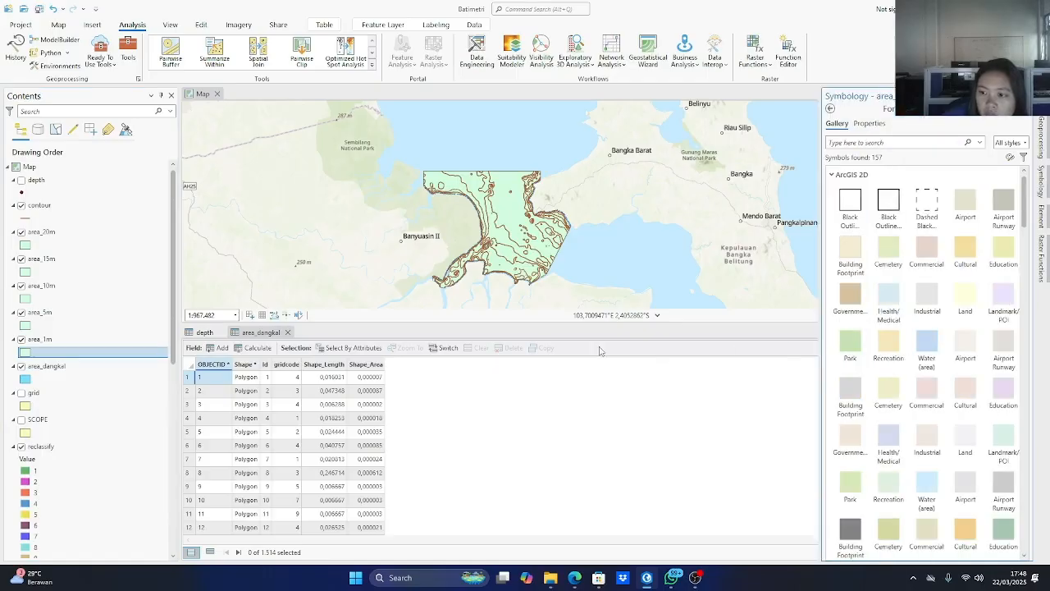
pyautogui.click(27, 383)
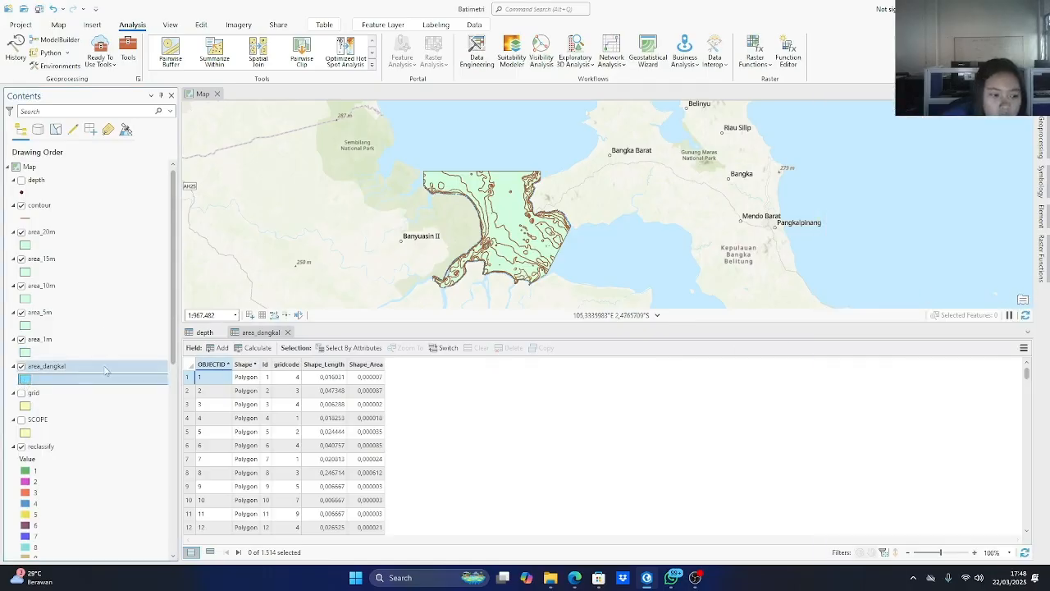
pyautogui.rightClick(29, 383)
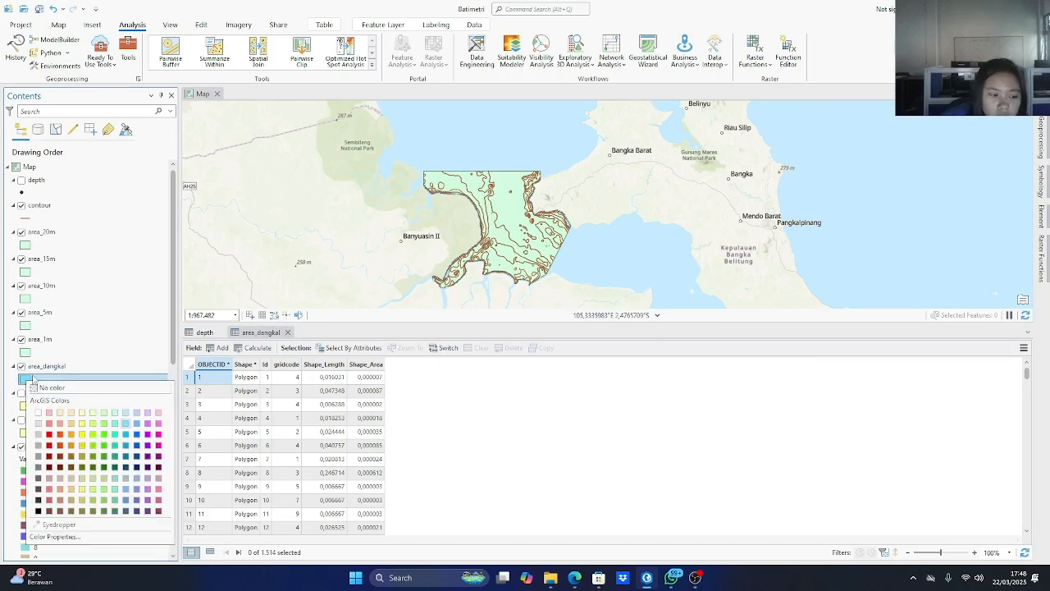
pyautogui.click(24, 359)
pyautogui.rightClick(25, 354)
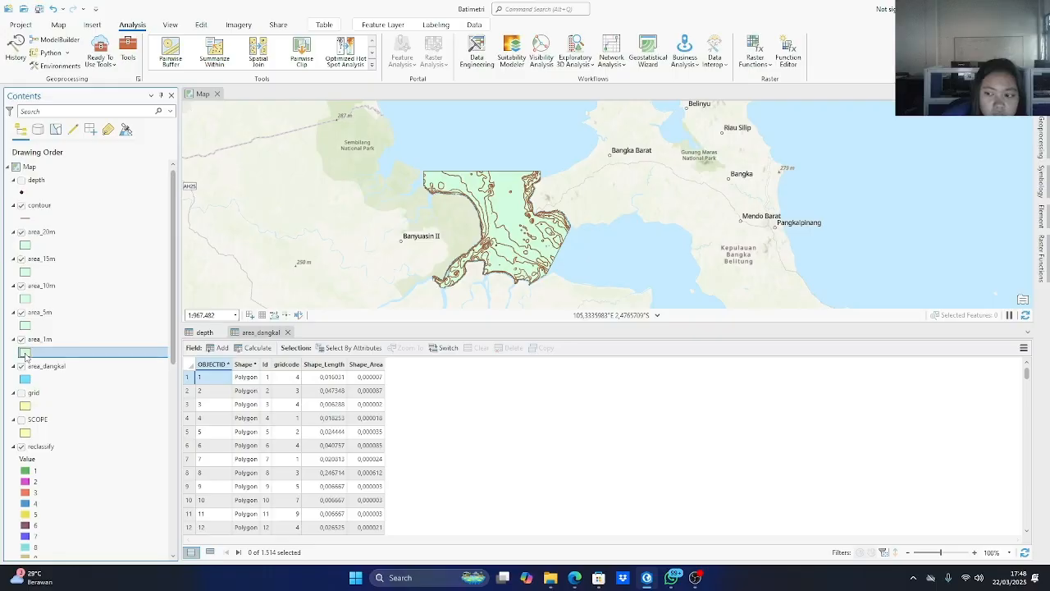
pyautogui.rightClick(25, 353)
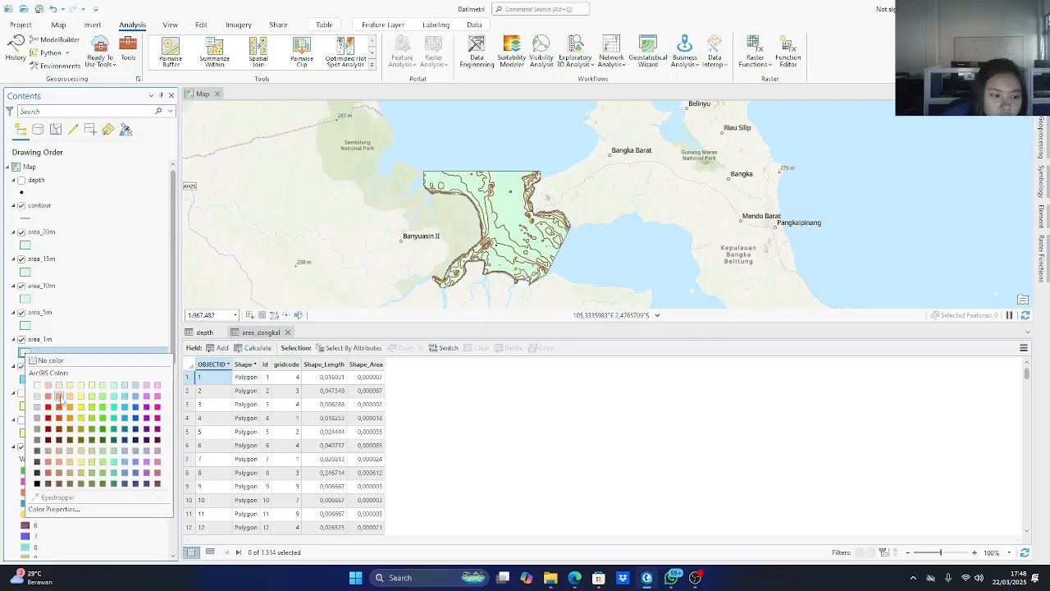
pyautogui.click(38, 511)
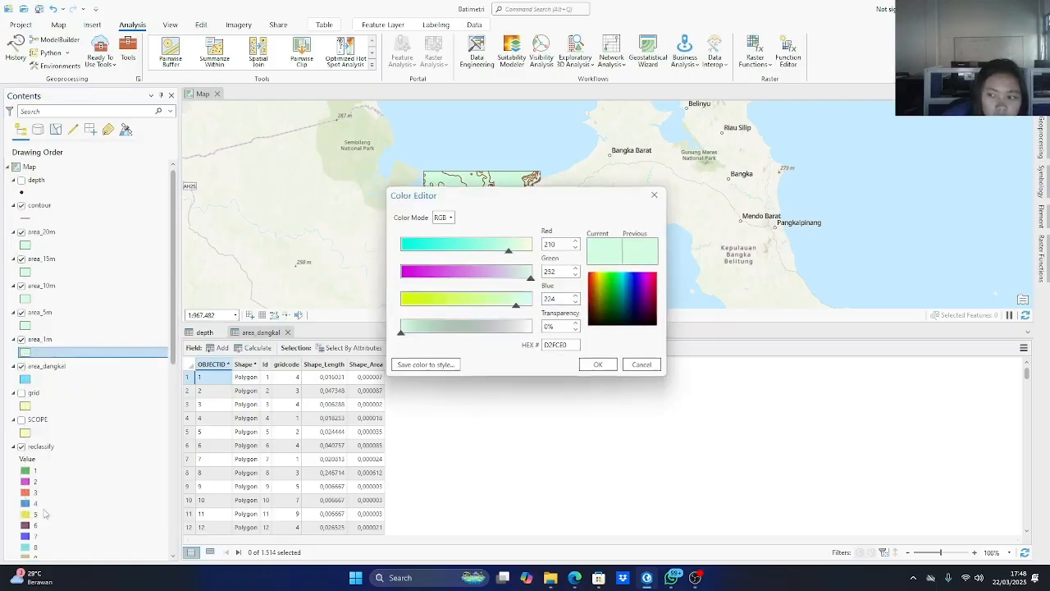
pyautogui.click(652, 196)
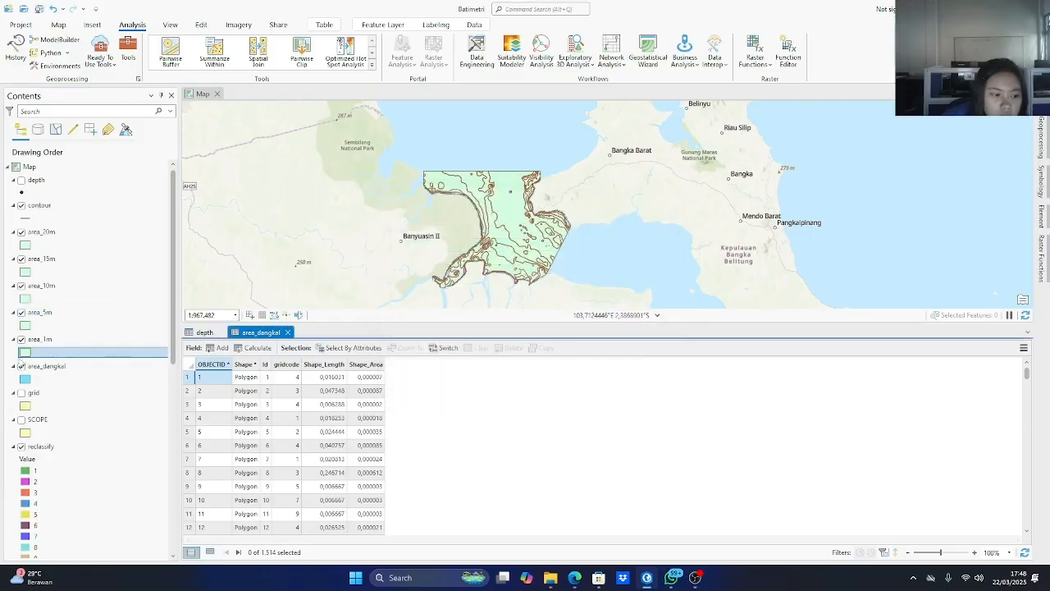
# Set the area_1m layer's fill to a bright sky blue, and darken it to a medium cerulean blue.
pyautogui.rightClick(26, 354)
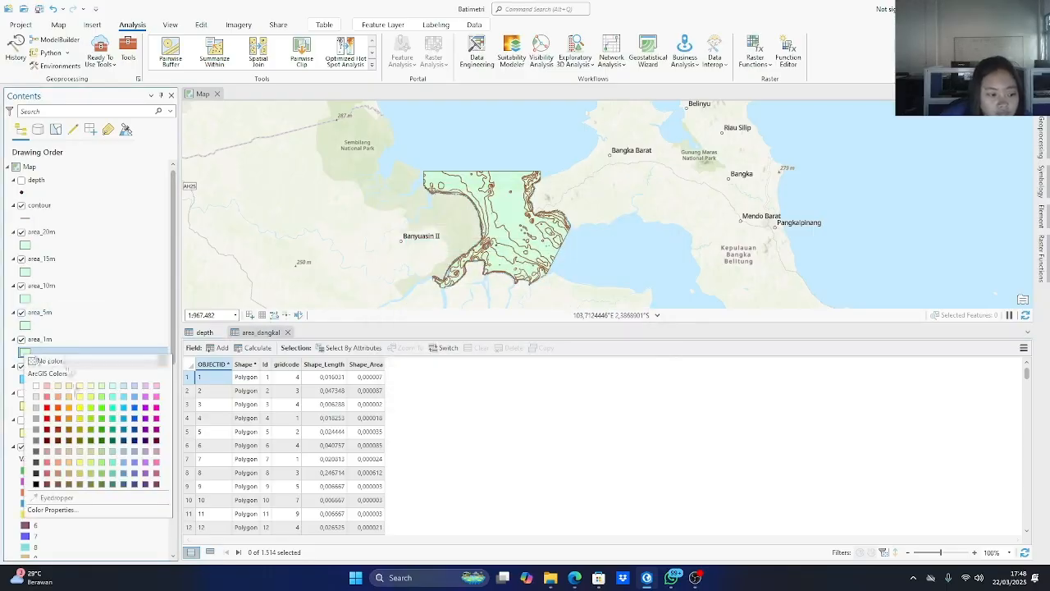
pyautogui.click(124, 407)
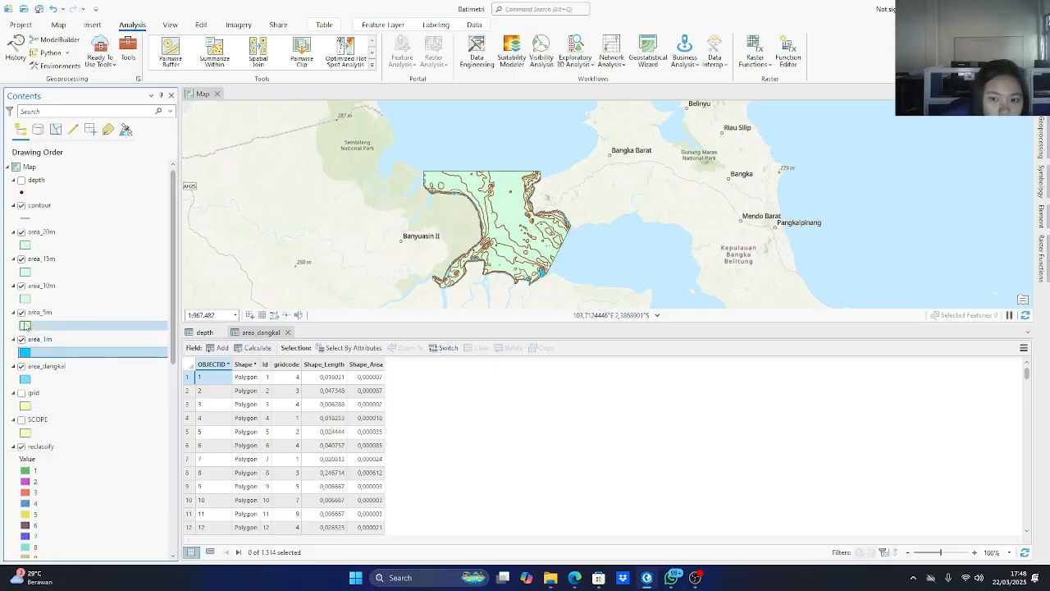
pyautogui.rightClick(25, 352)
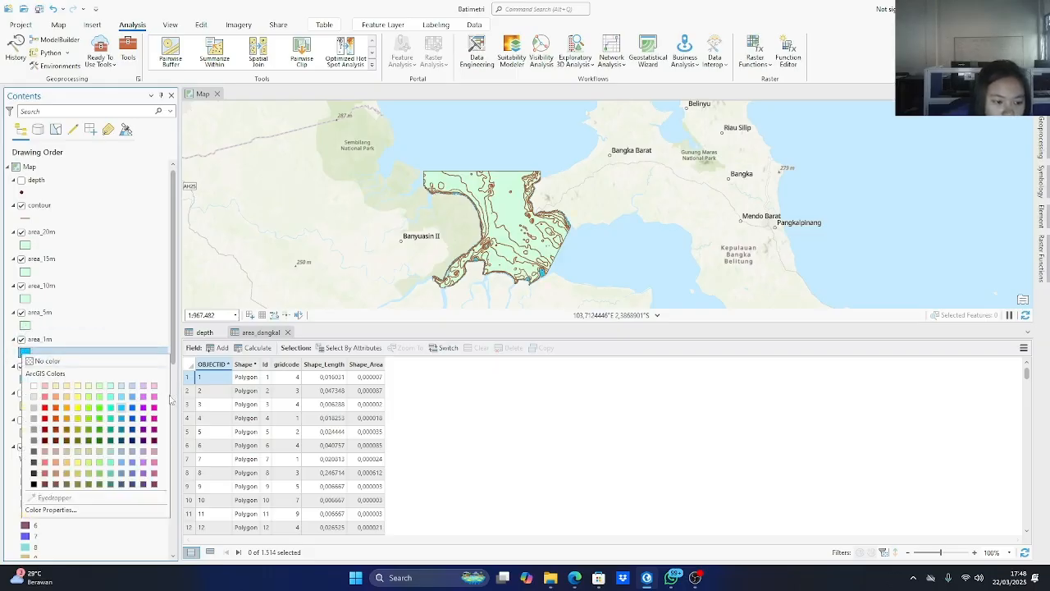
pyautogui.click(121, 419)
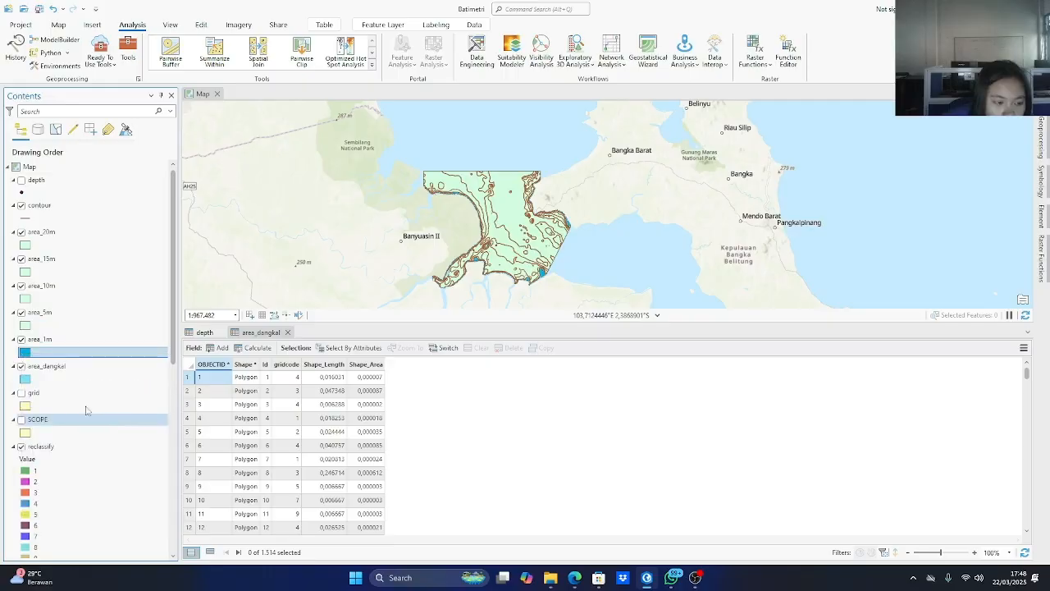
# Apply the Blue (Bright) gallery symbol to the area_5m layer, replace it with Blue (Muted), and browse the remaining symbols.
pyautogui.click(26, 326)
pyautogui.rightClick(26, 326)
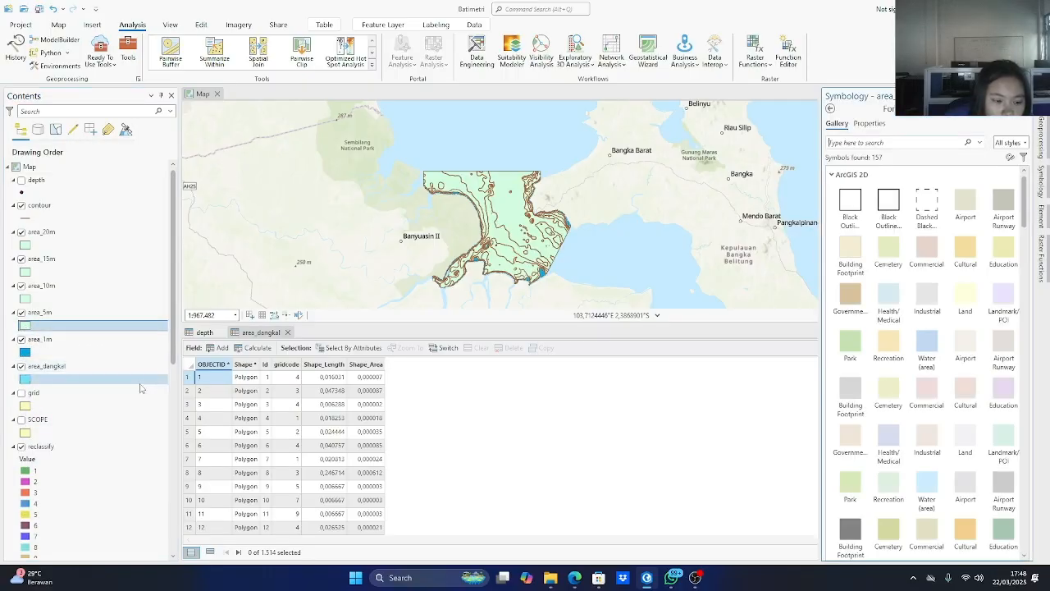
pyautogui.rightClick(25, 326)
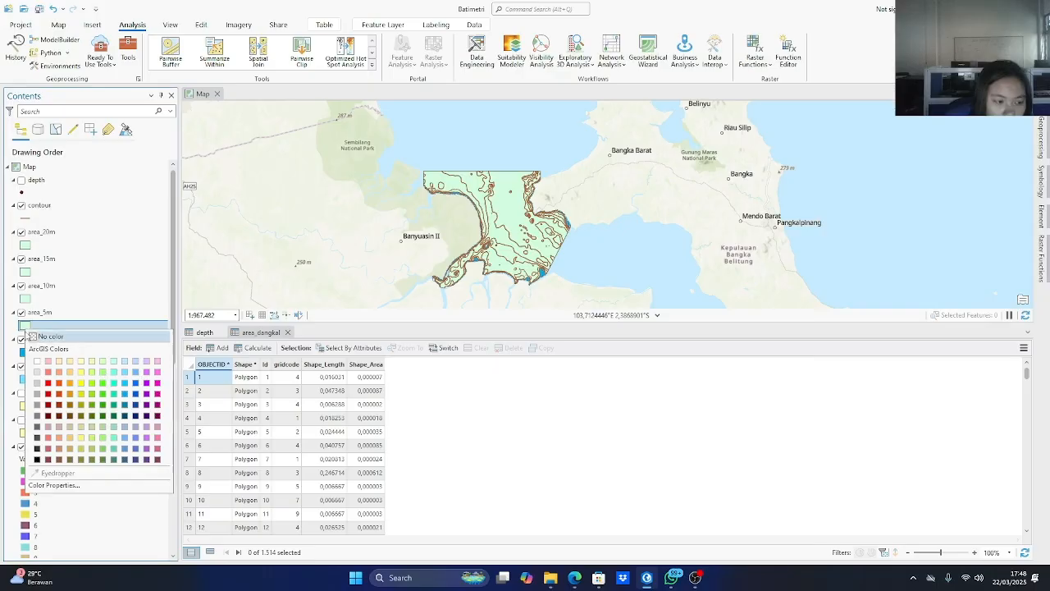
pyautogui.click(24, 327)
pyautogui.scroll(-5, 944, 312)
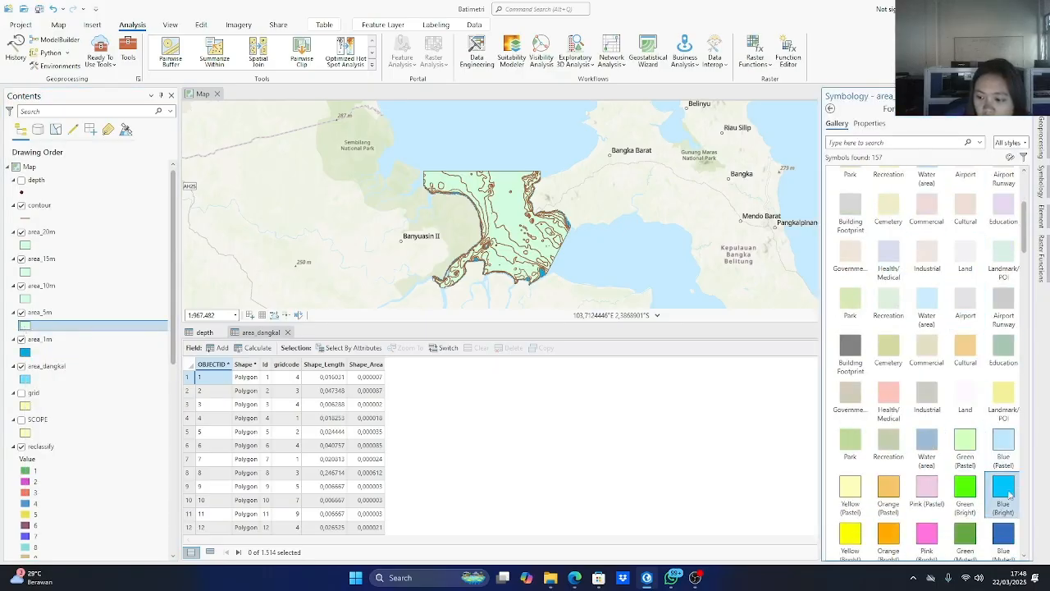
pyautogui.scroll(-1, 1002, 492)
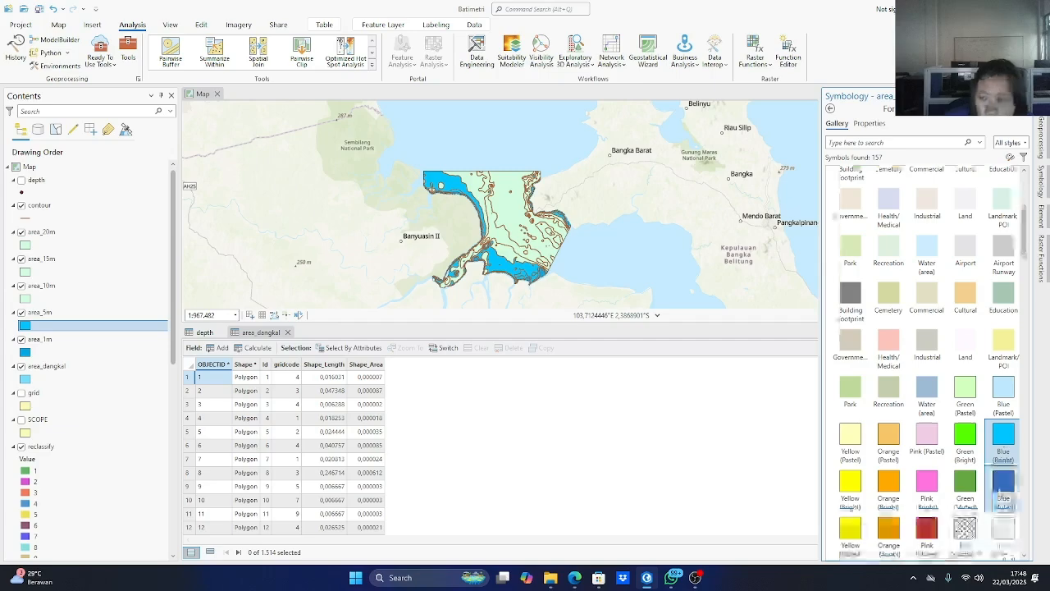
pyautogui.click(999, 491)
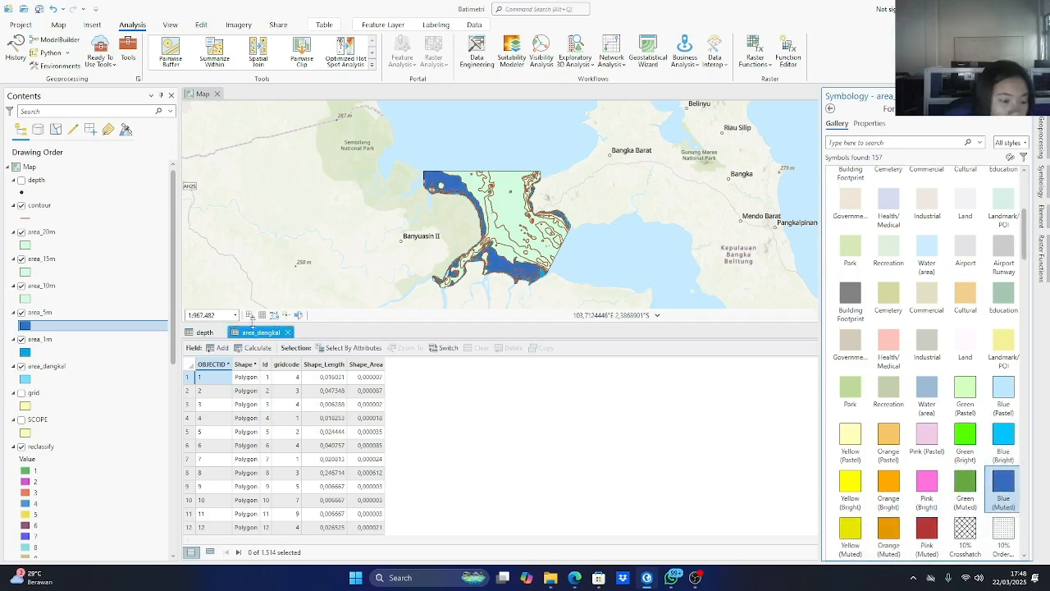
pyautogui.scroll(-2, 979, 402)
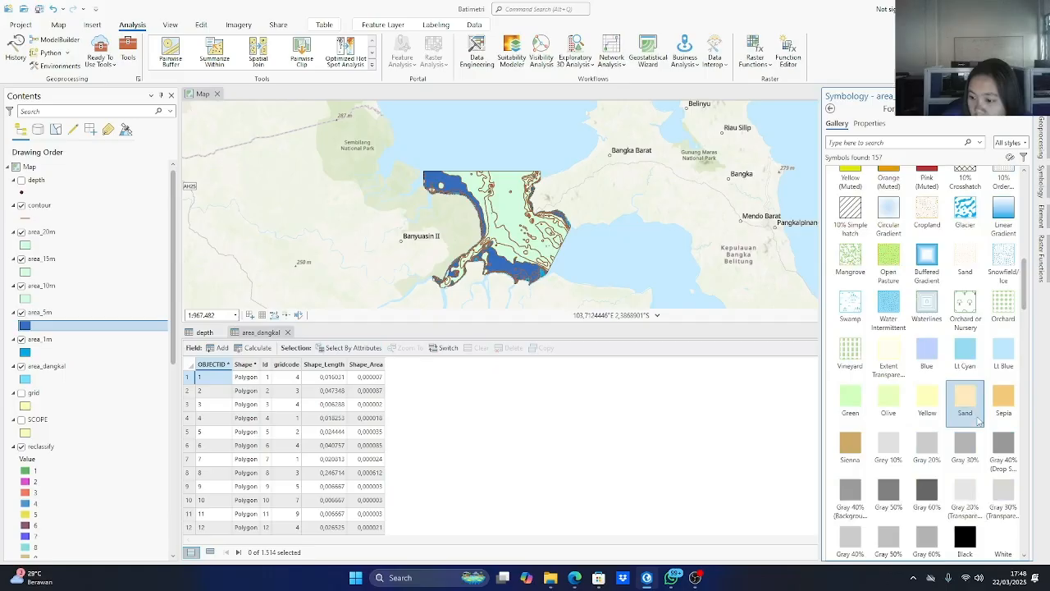
pyautogui.scroll(7, 979, 400)
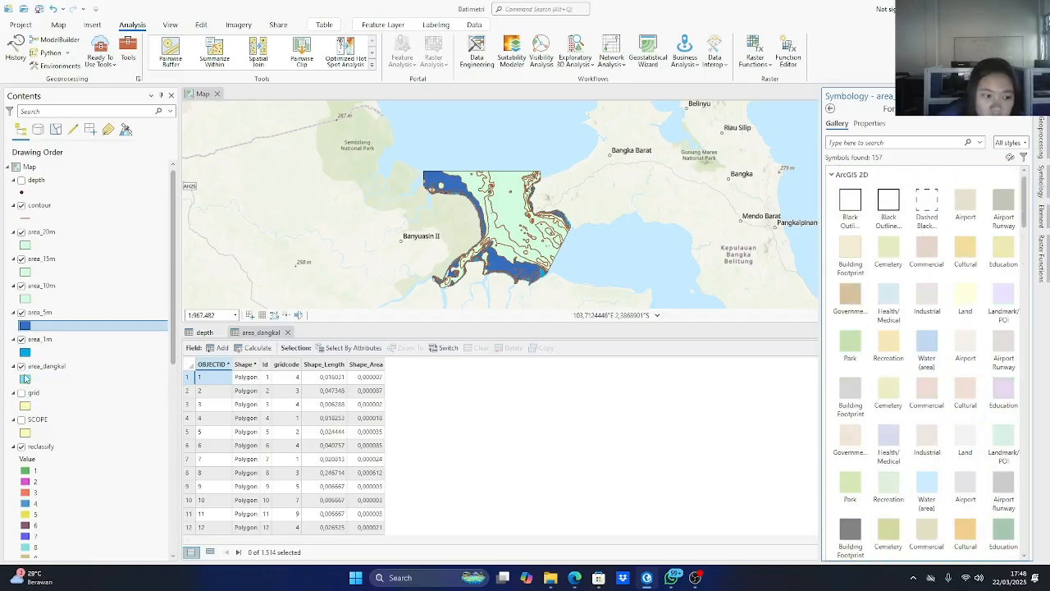
# Lighten the area_dangkal layer's fill colour to a very pale blue.
pyautogui.click(25, 379)
pyautogui.rightClick(25, 381)
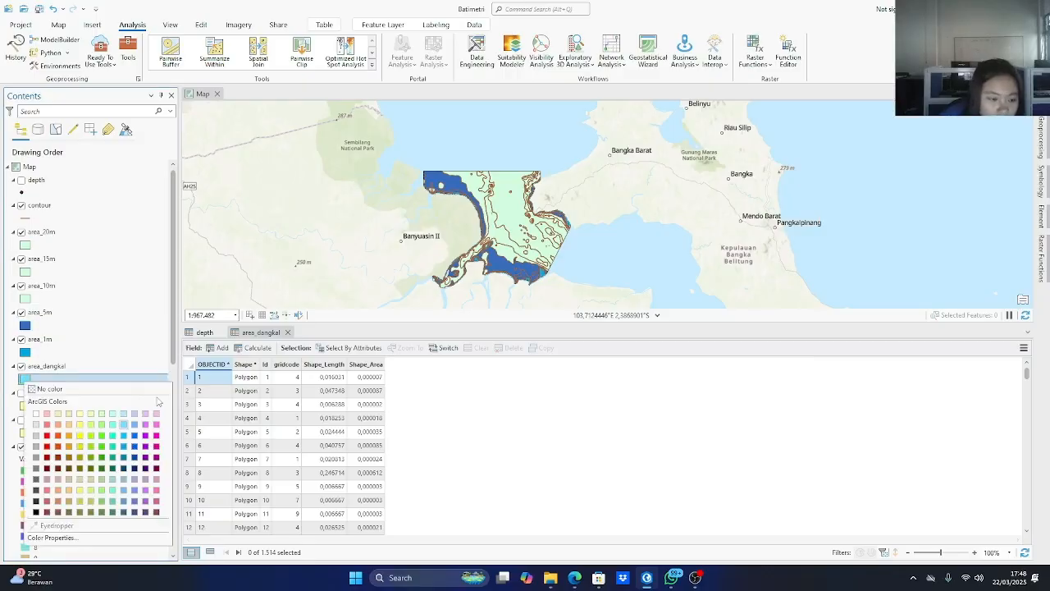
pyautogui.click(122, 414)
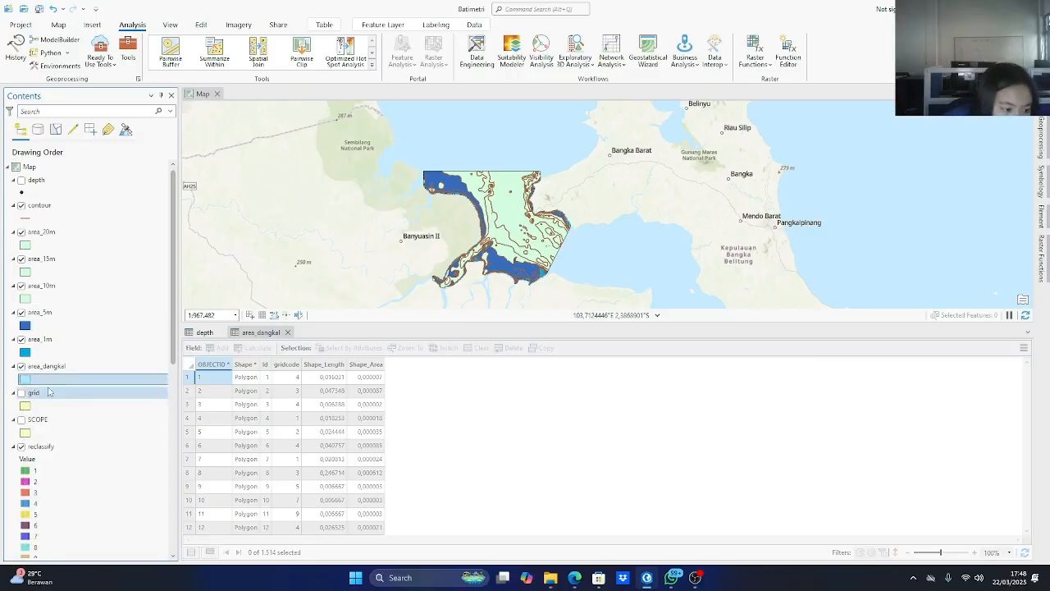
# Set the fill colour of the area_1m layer to a light sky blue.
pyautogui.rightClick(26, 353)
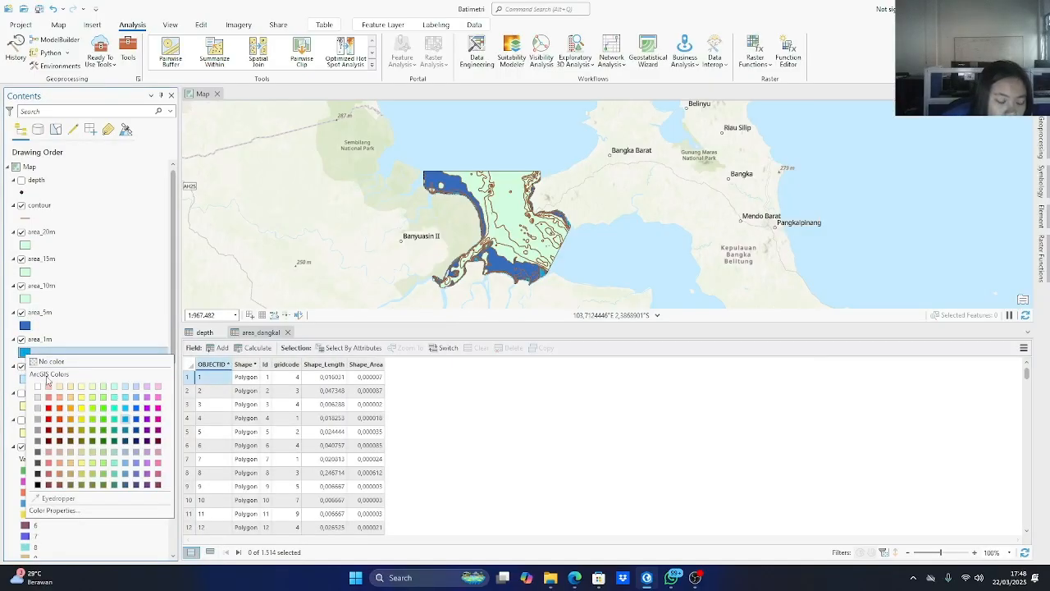
pyautogui.click(22, 352)
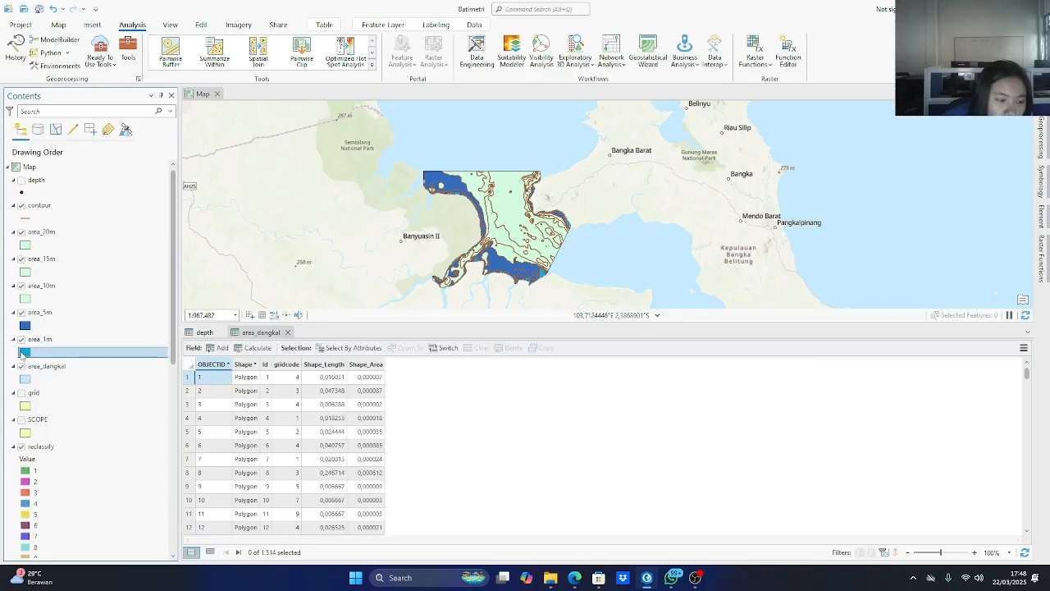
pyautogui.rightClick(25, 355)
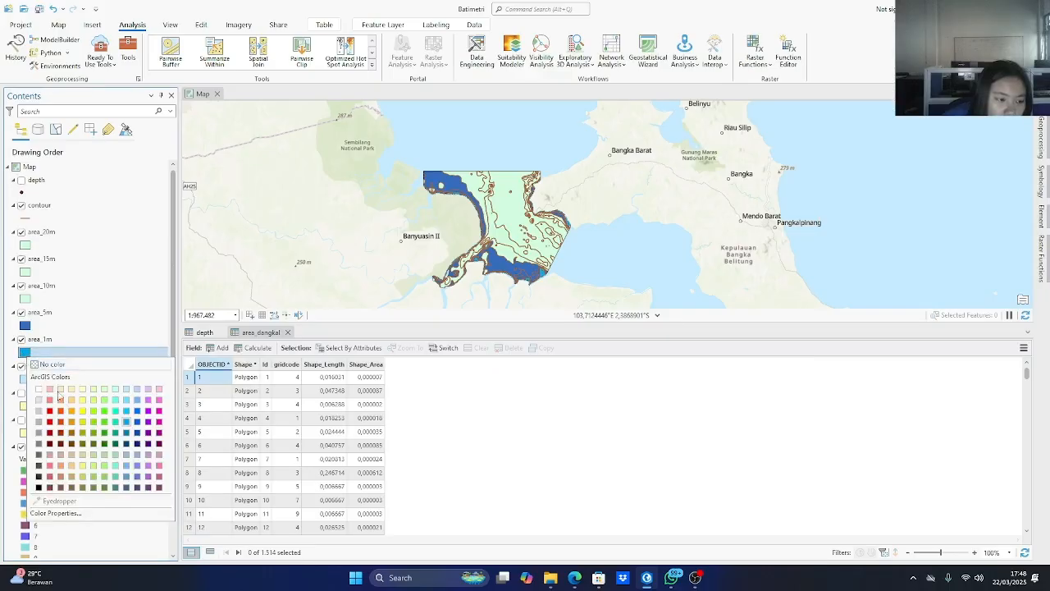
pyautogui.click(127, 400)
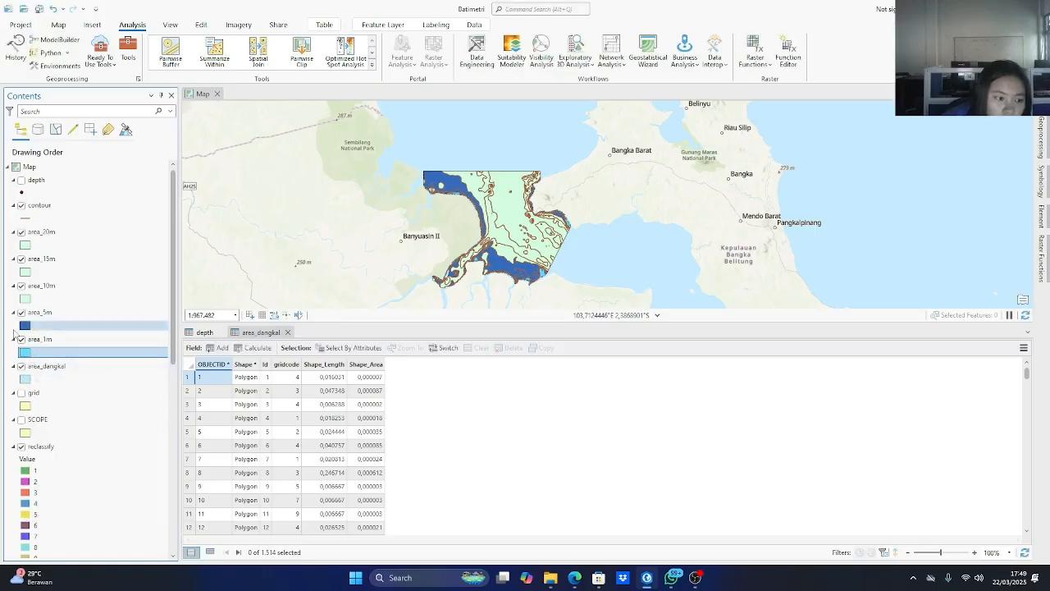
# Set the fill colour of the area_5m layer to a medium cerulean blue.
pyautogui.click(47, 324)
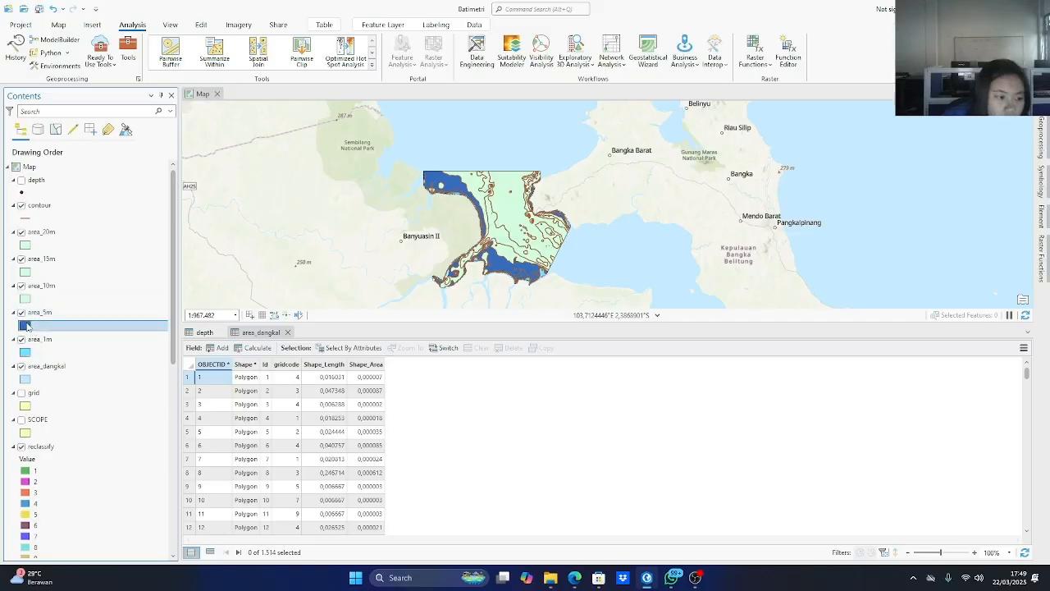
pyautogui.rightClick(26, 326)
pyautogui.click(134, 388)
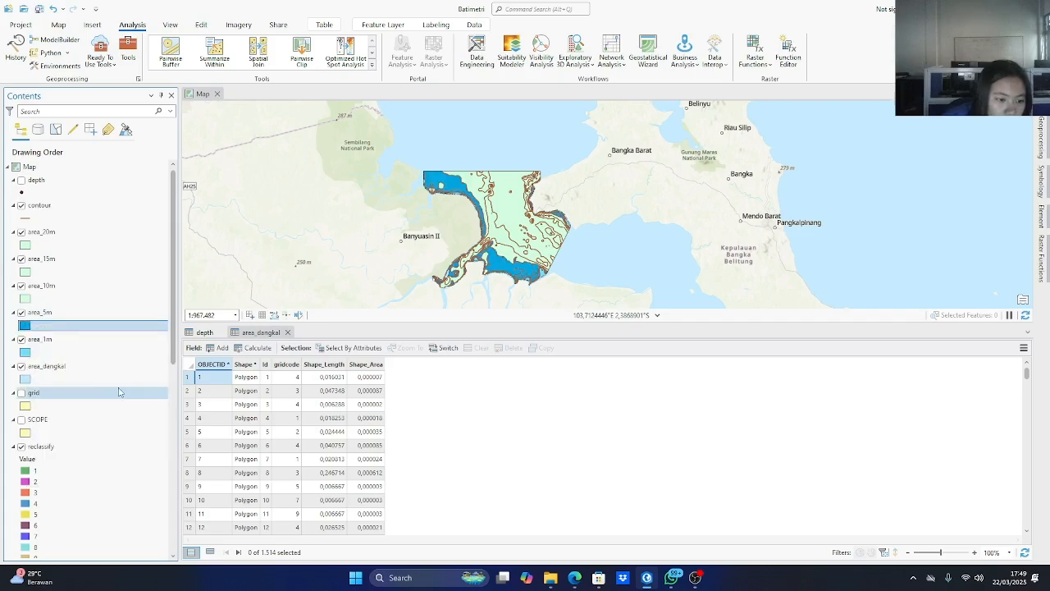
# Try two darker blues as the area_10m layer's fill colour and settle on a vivid bright blue.
pyautogui.rightClick(24, 299)
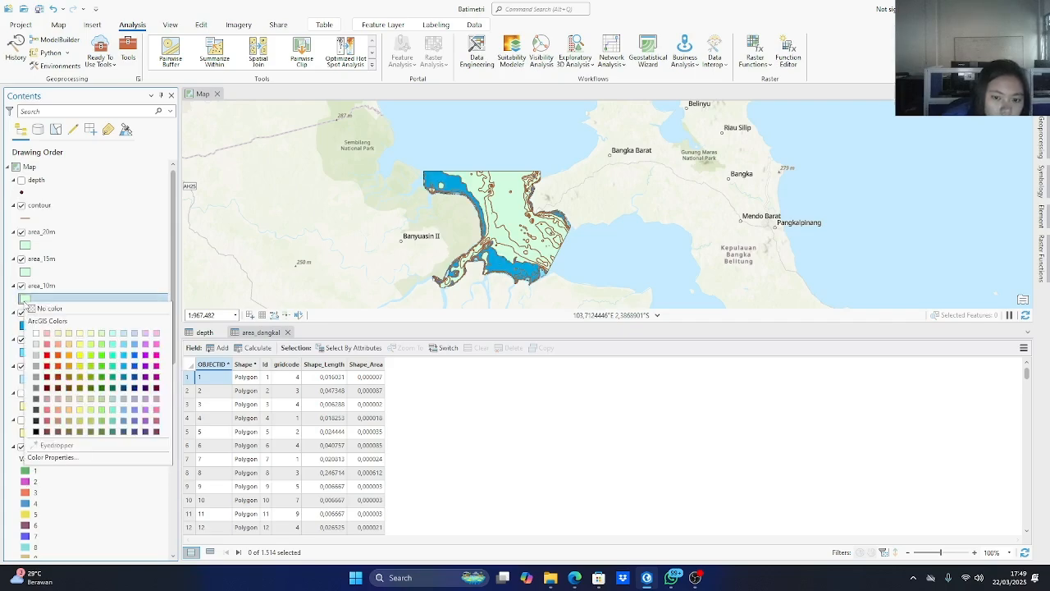
pyautogui.click(134, 378)
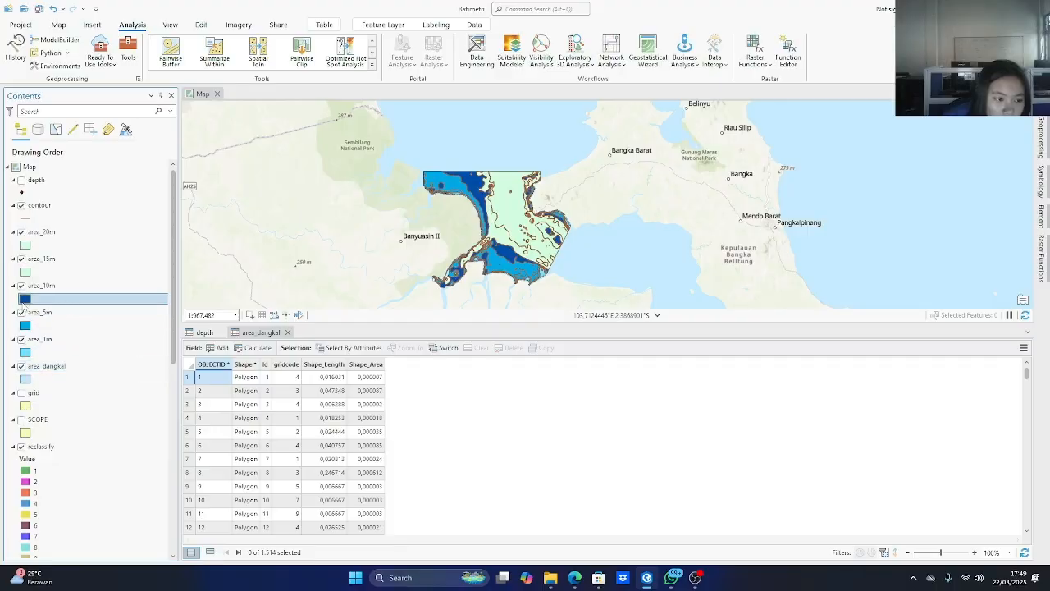
pyautogui.rightClick(25, 301)
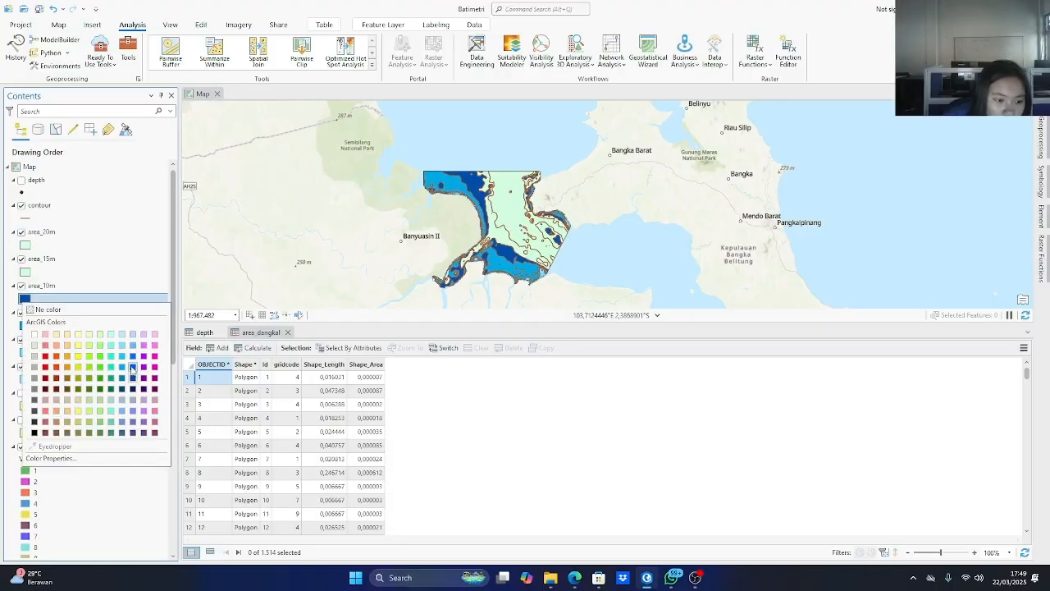
pyautogui.click(132, 369)
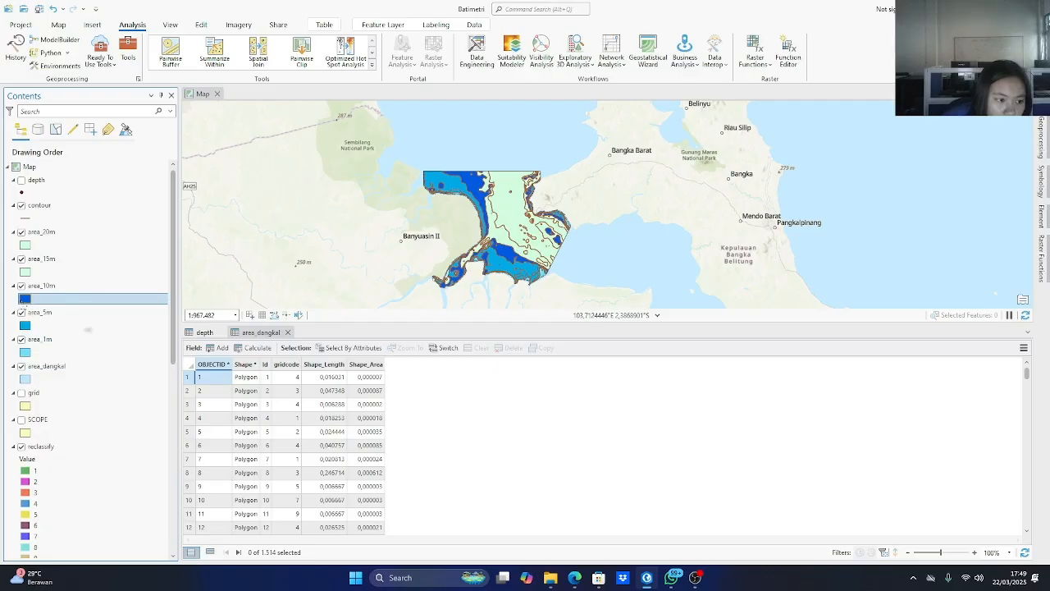
pyautogui.rightClick(26, 300)
pyautogui.click(128, 358)
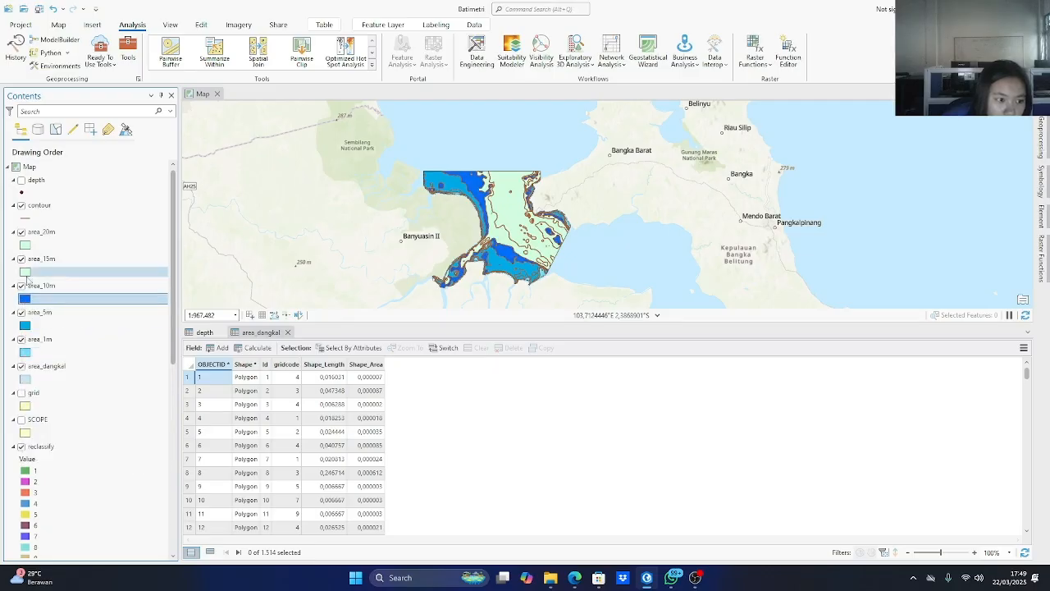
# Apply the Blue (Muted) gallery symbol to the area_15m layer.
pyautogui.click(27, 274)
pyautogui.rightClick(26, 273)
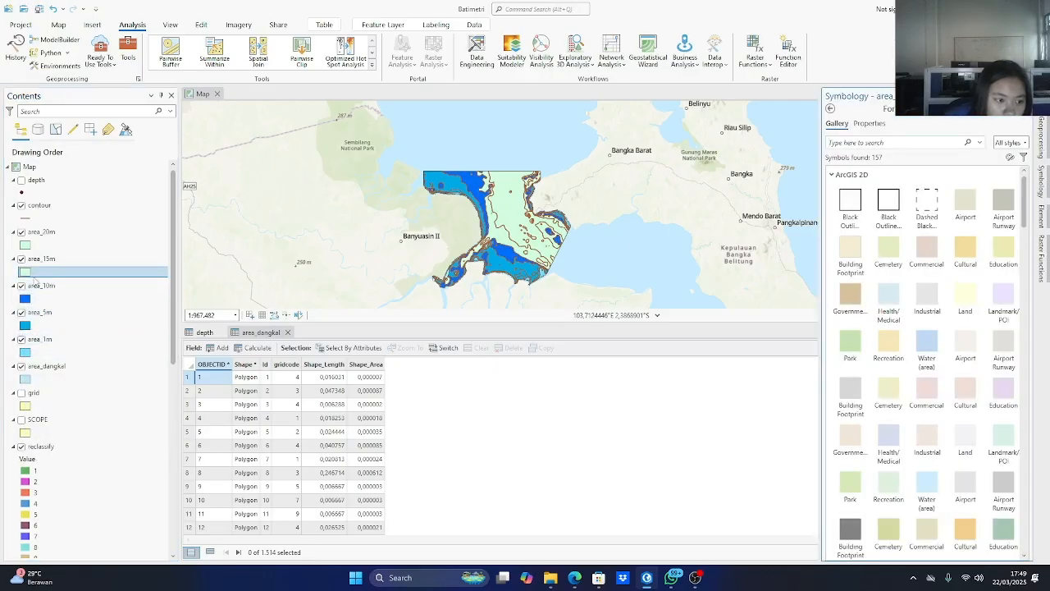
pyautogui.scroll(-5, 1000, 386)
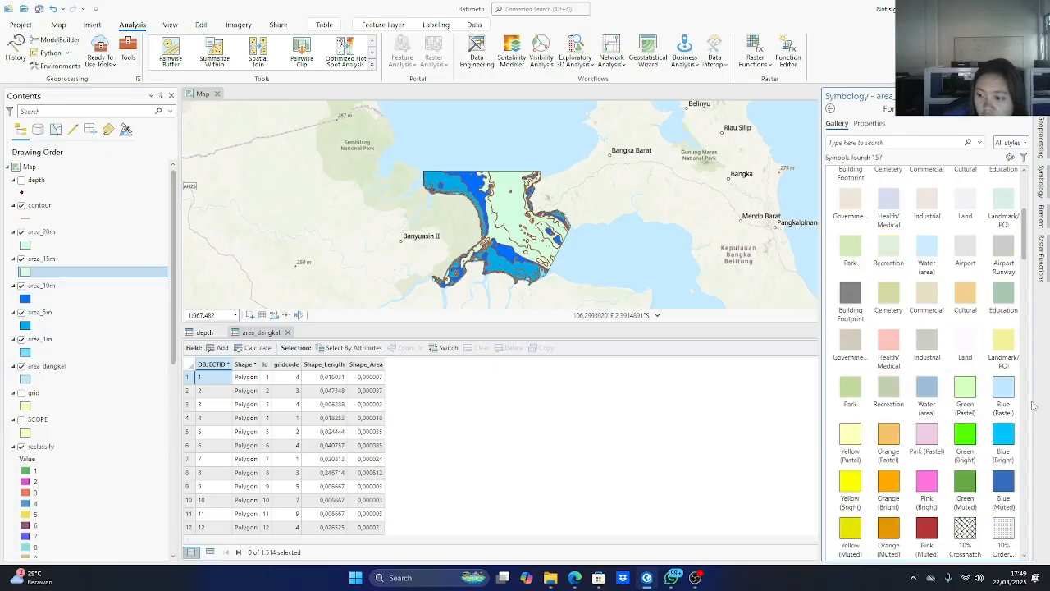
pyautogui.click(1003, 483)
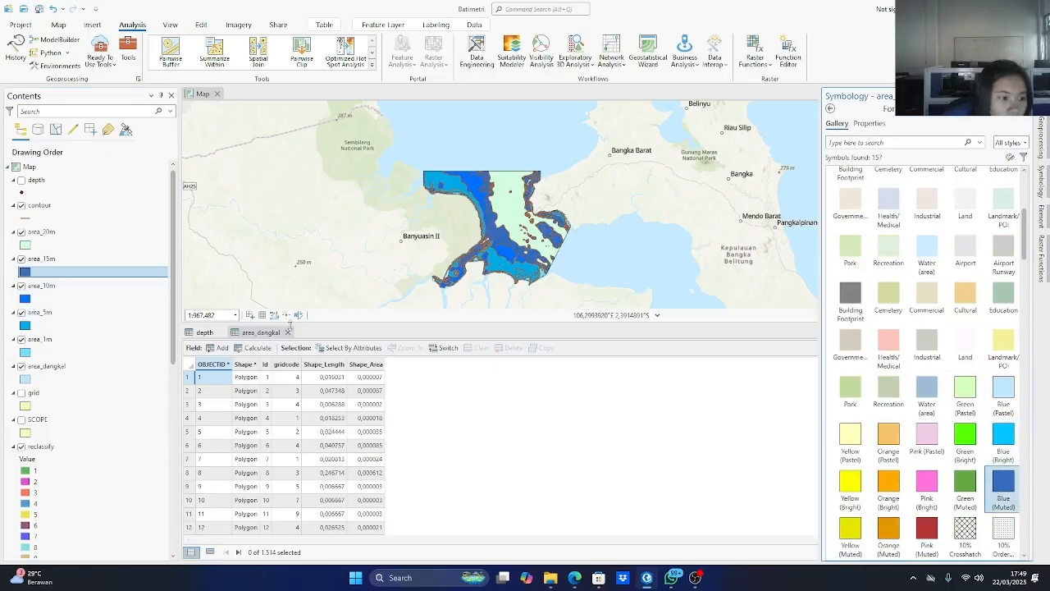
# Set the fill colour of the area_20m layer to a dark navy blue.
pyautogui.click(61, 244)
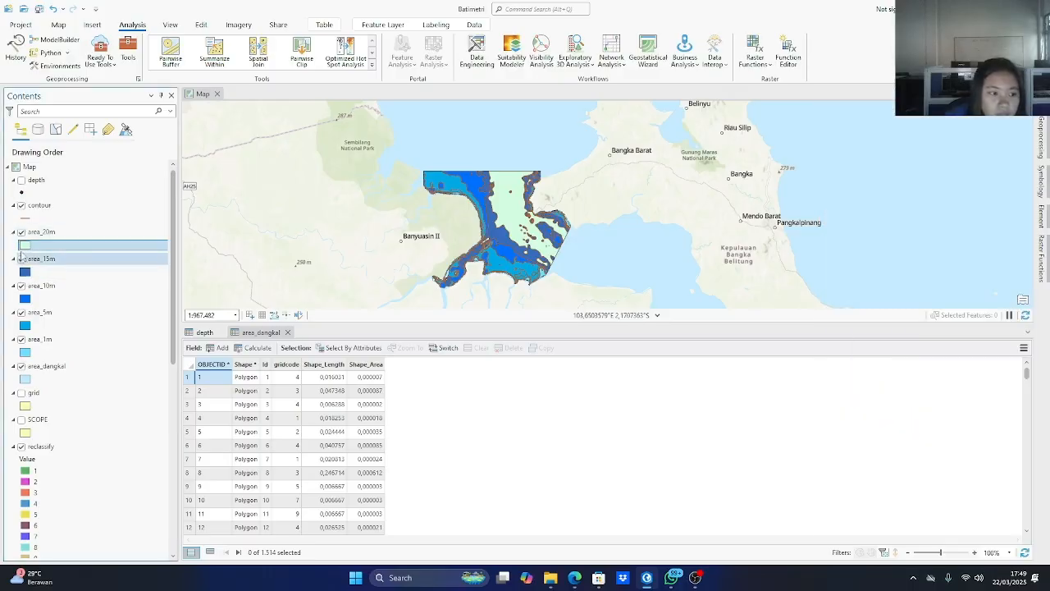
pyautogui.rightClick(25, 244)
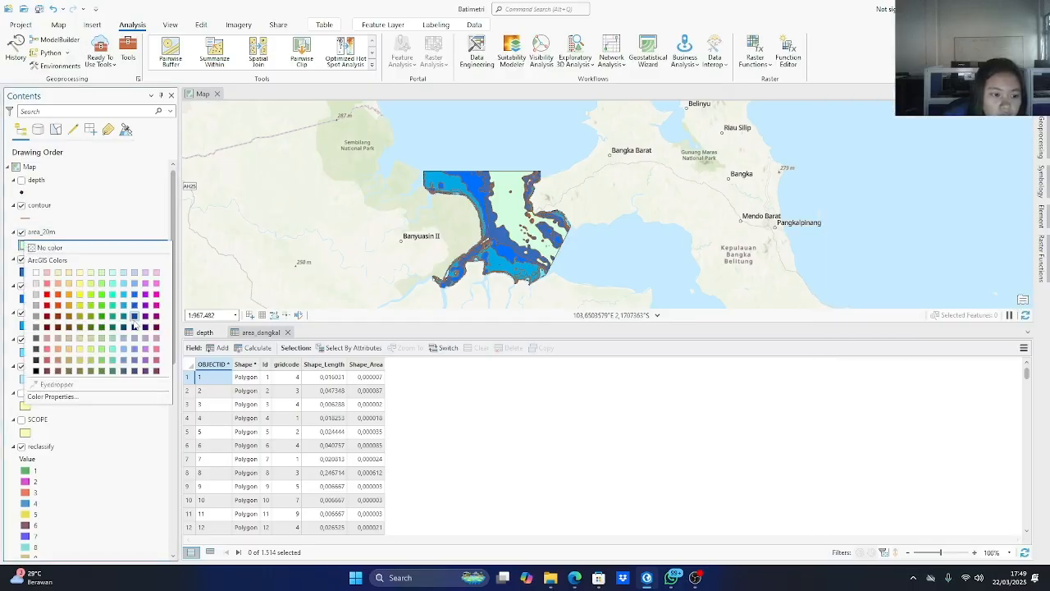
pyautogui.click(135, 322)
pyautogui.rightClick(25, 247)
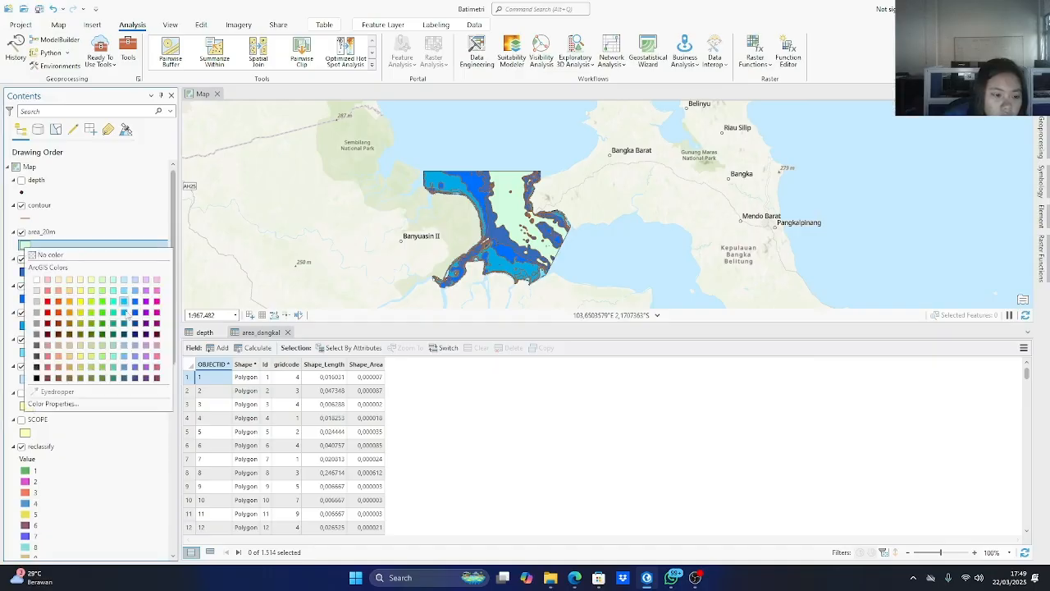
pyautogui.click(135, 325)
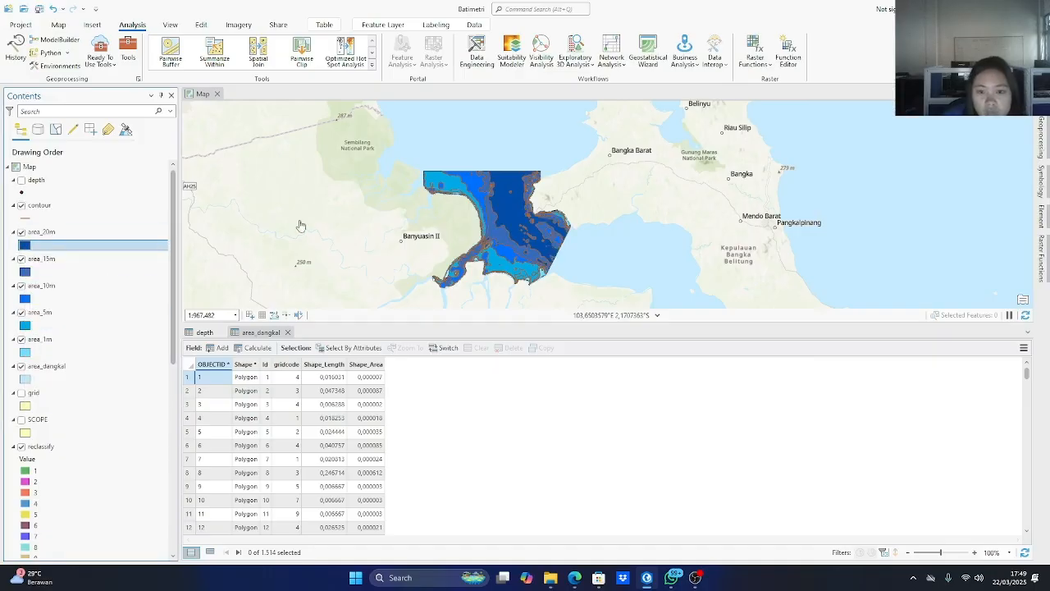
# Close the depth and area_dangkal attribute tables so the map fills the full view.
pyautogui.click(1028, 333)
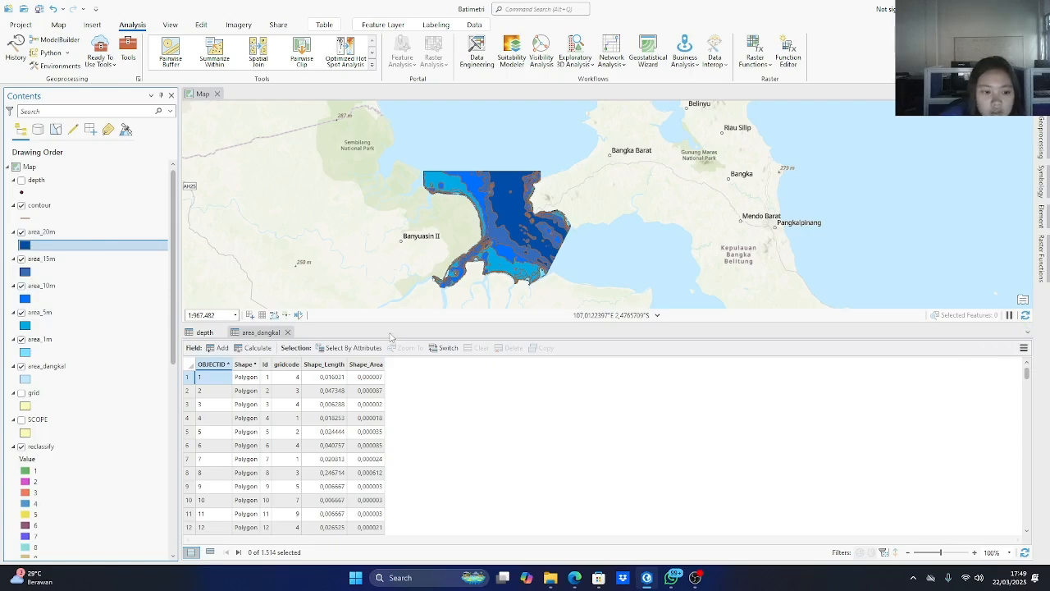
pyautogui.click(205, 332)
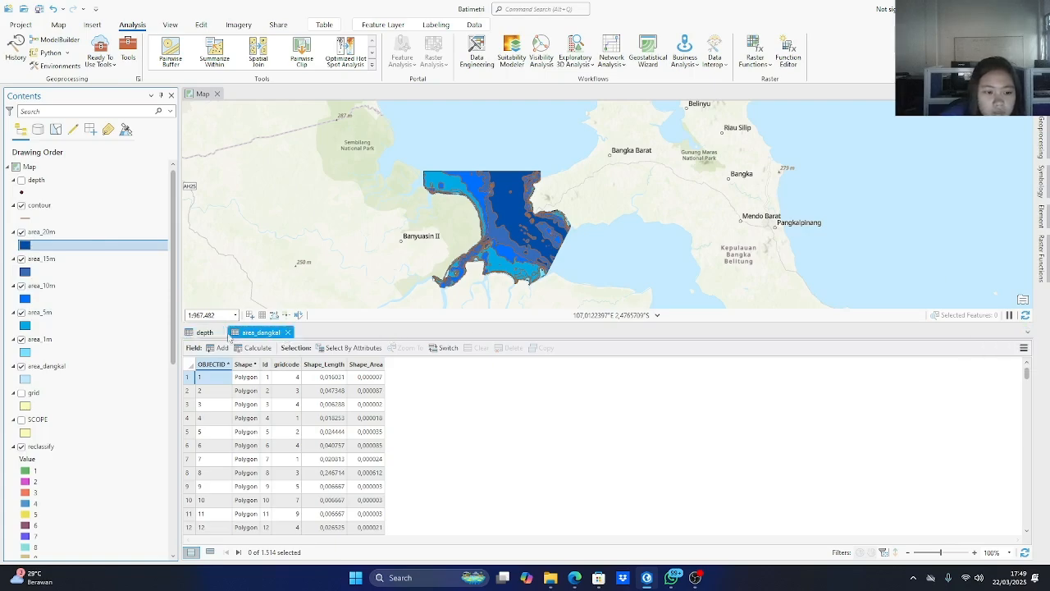
pyautogui.click(220, 332)
pyautogui.click(242, 332)
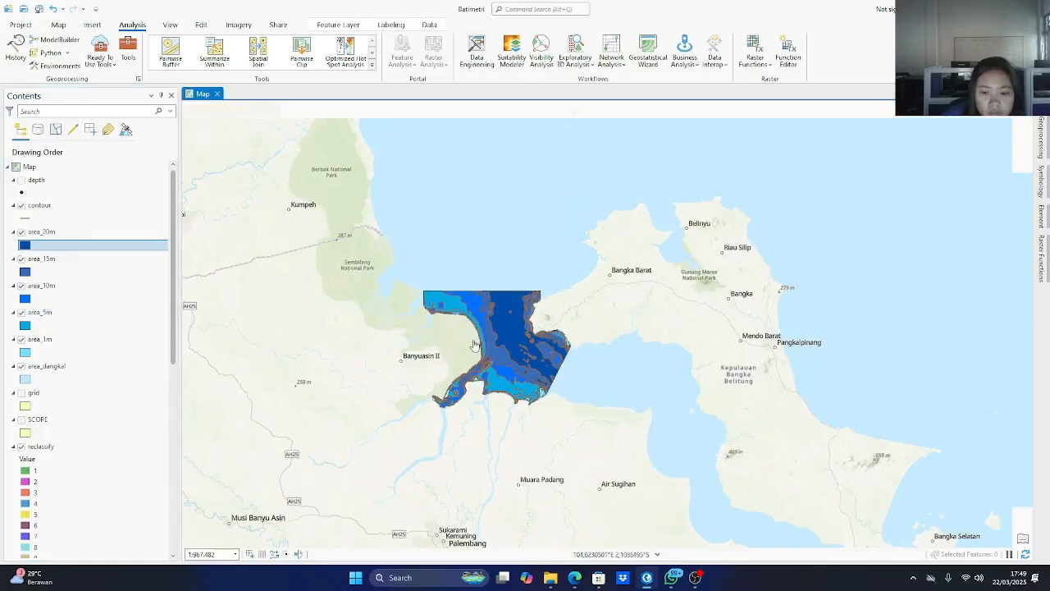
# Change the fill colour of the area_15m layer to a strong royal blue, darker than the area_10m blue.
pyautogui.scroll(2, 468, 384)
pyautogui.scroll(3, 478, 391)
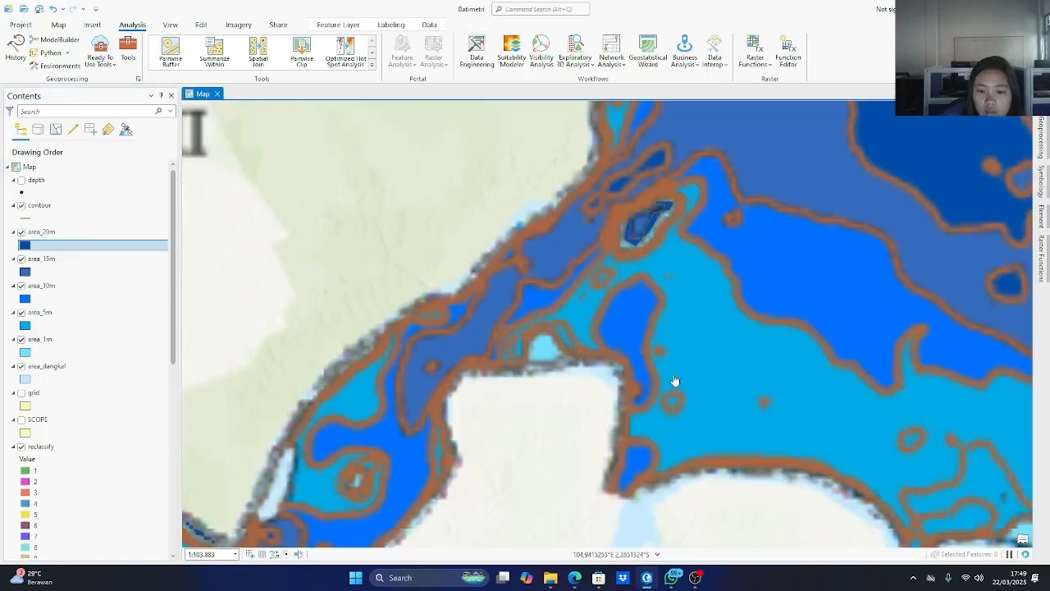
pyautogui.scroll(-4, 667, 375)
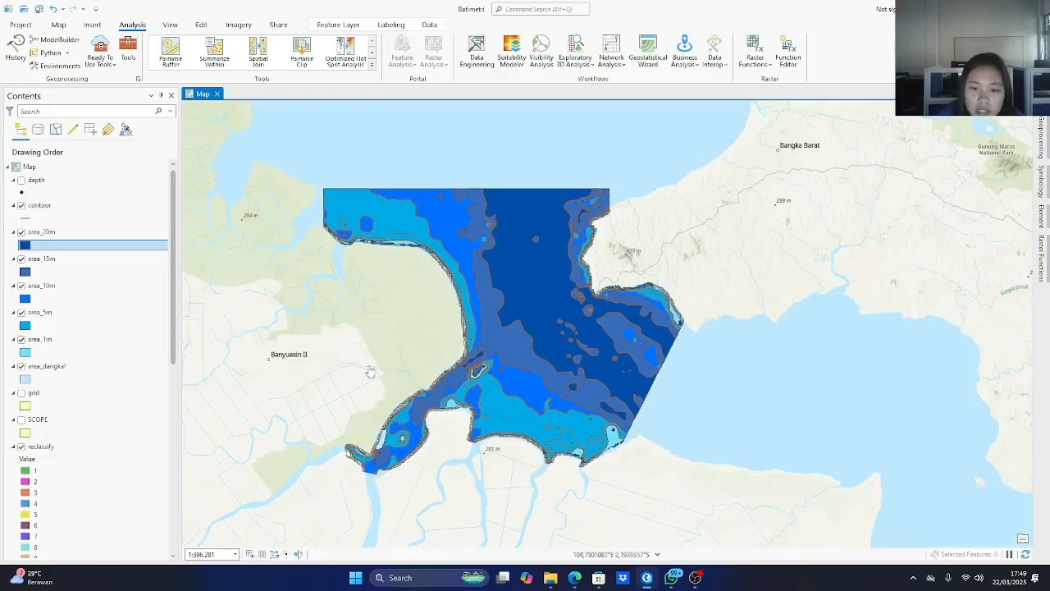
pyautogui.click(25, 272)
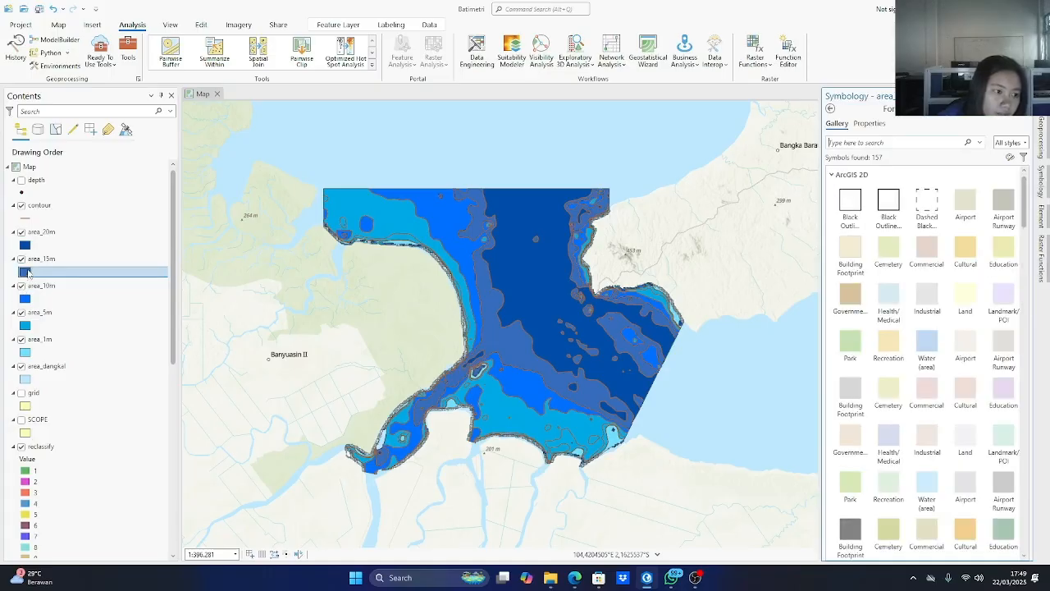
pyautogui.rightClick(25, 272)
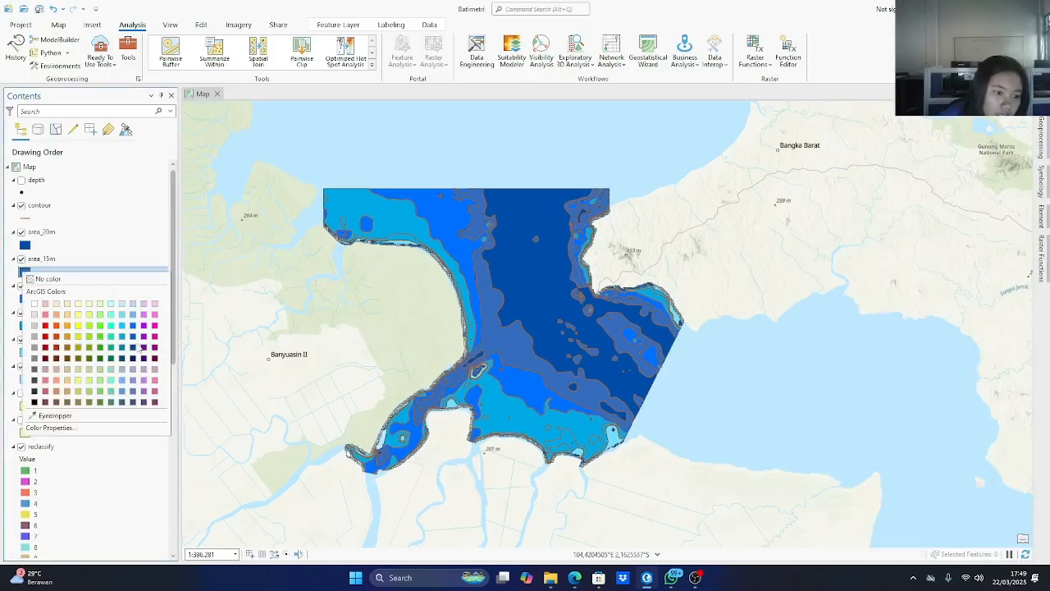
pyautogui.click(133, 341)
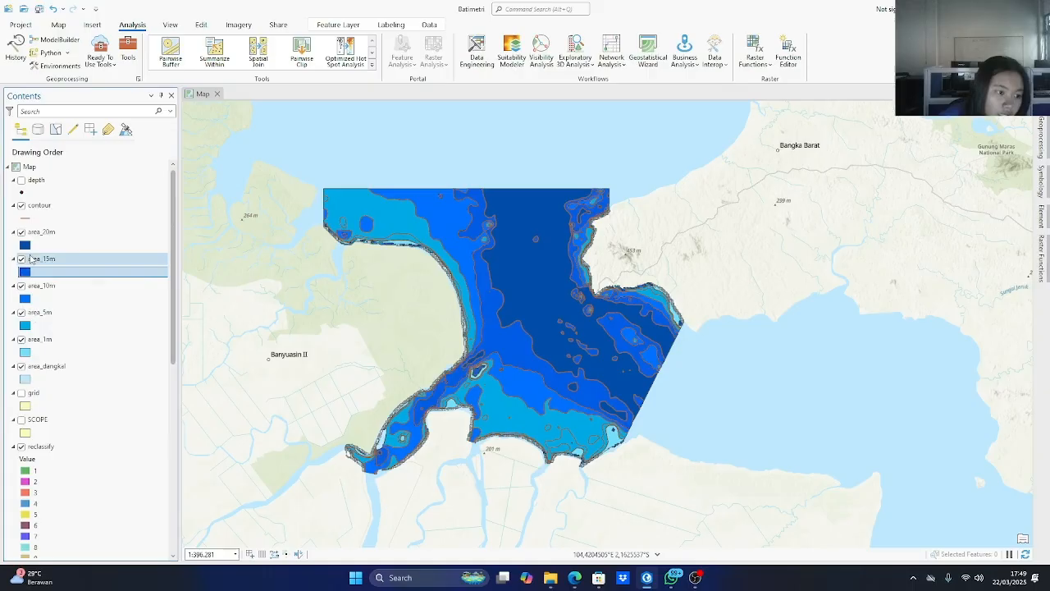
# Review the colour choices for area_20m without changing its fill, and inspect the blue depth gradation across the map.
pyautogui.rightClick(25, 246)
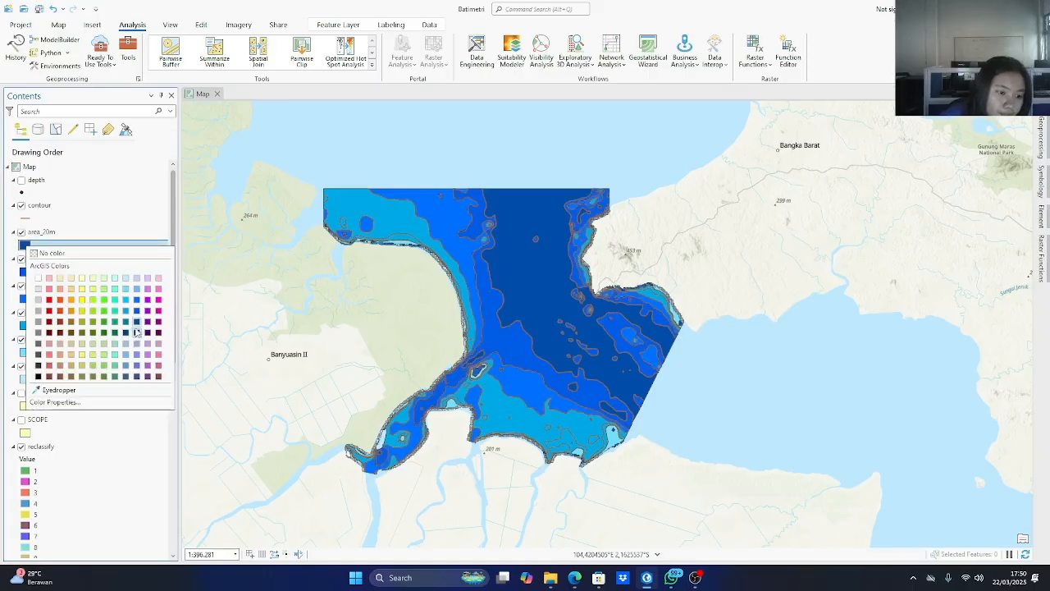
pyautogui.click(180, 323)
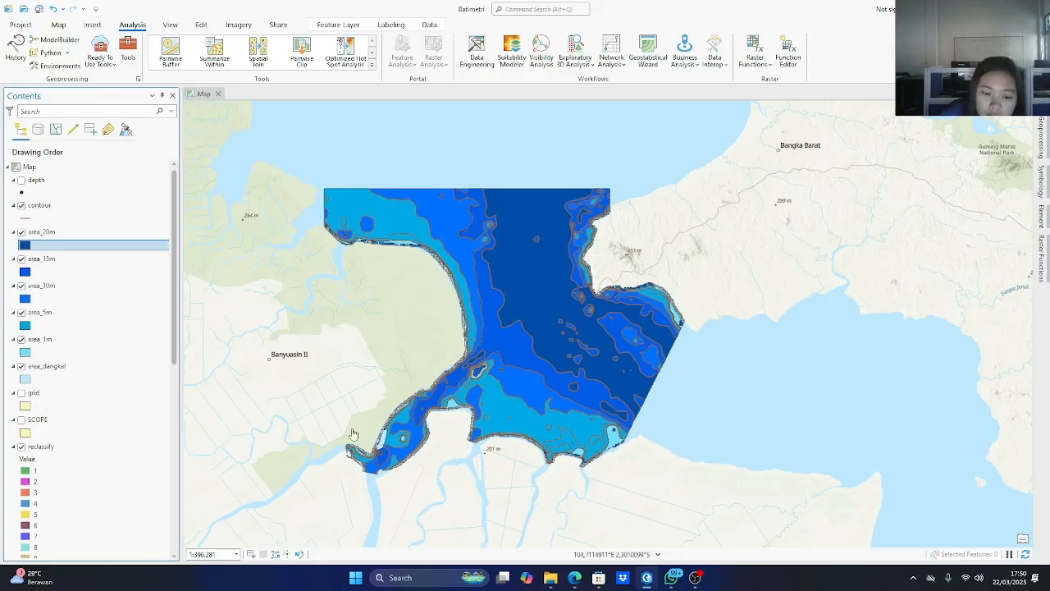
pyautogui.scroll(-2, 365, 445)
pyautogui.scroll(4, 361, 441)
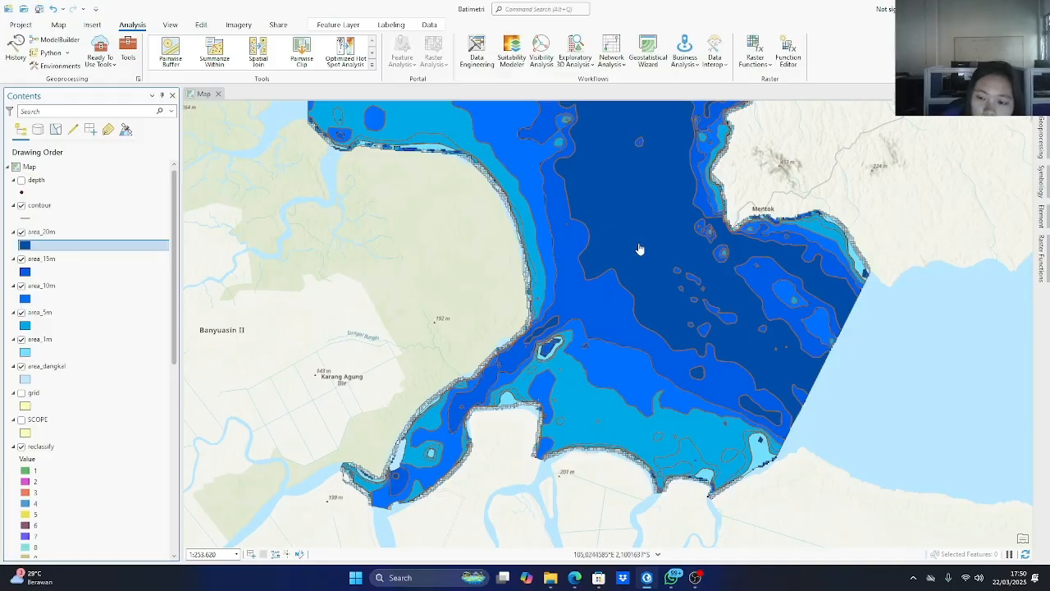
pyautogui.scroll(1, 648, 205)
pyautogui.scroll(-3, 648, 204)
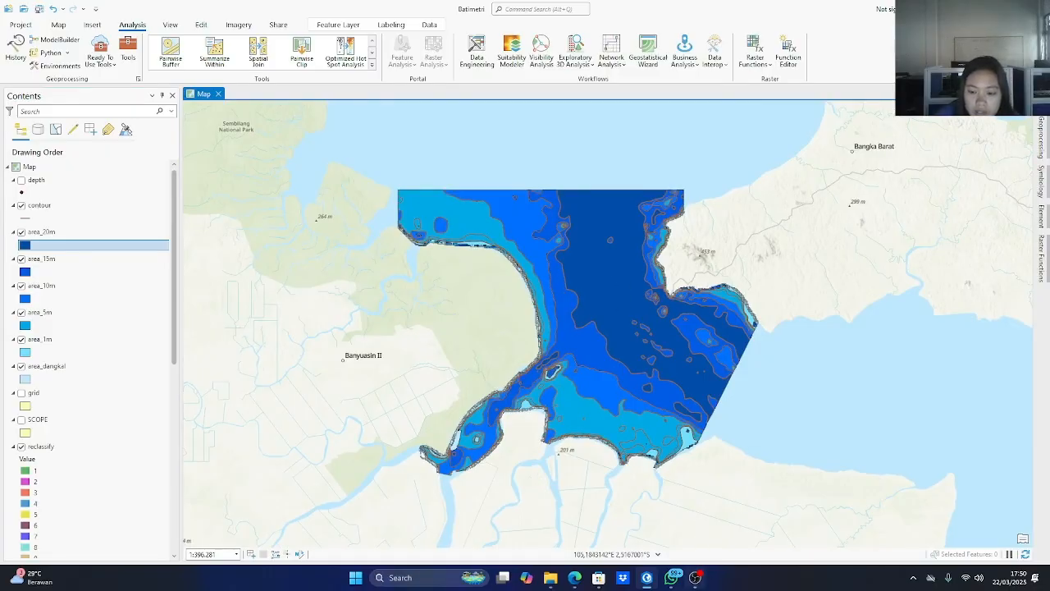
pyautogui.moveTo(646, 577)
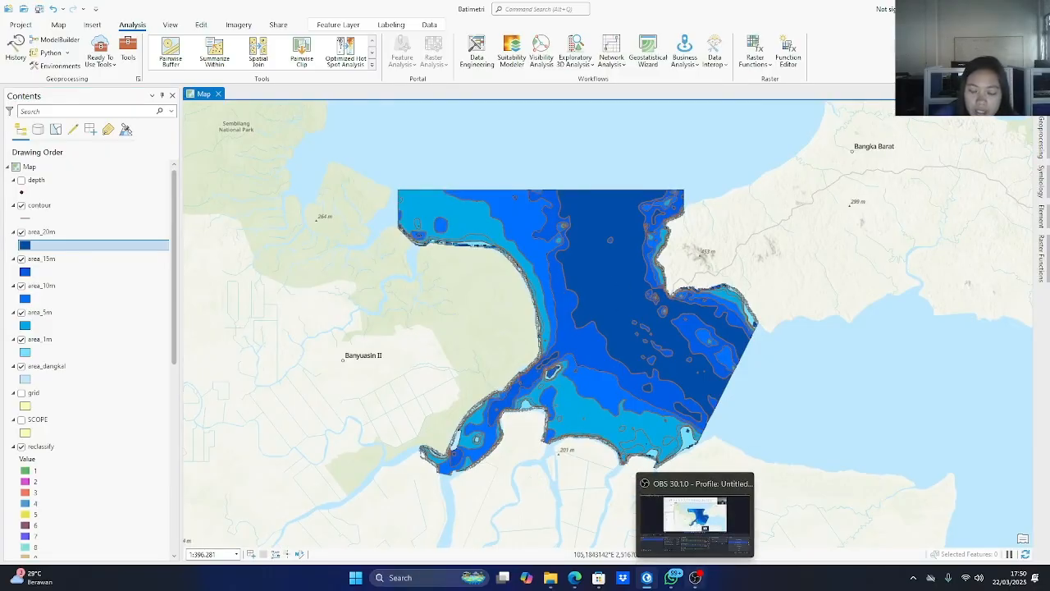
pyautogui.click(692, 581)
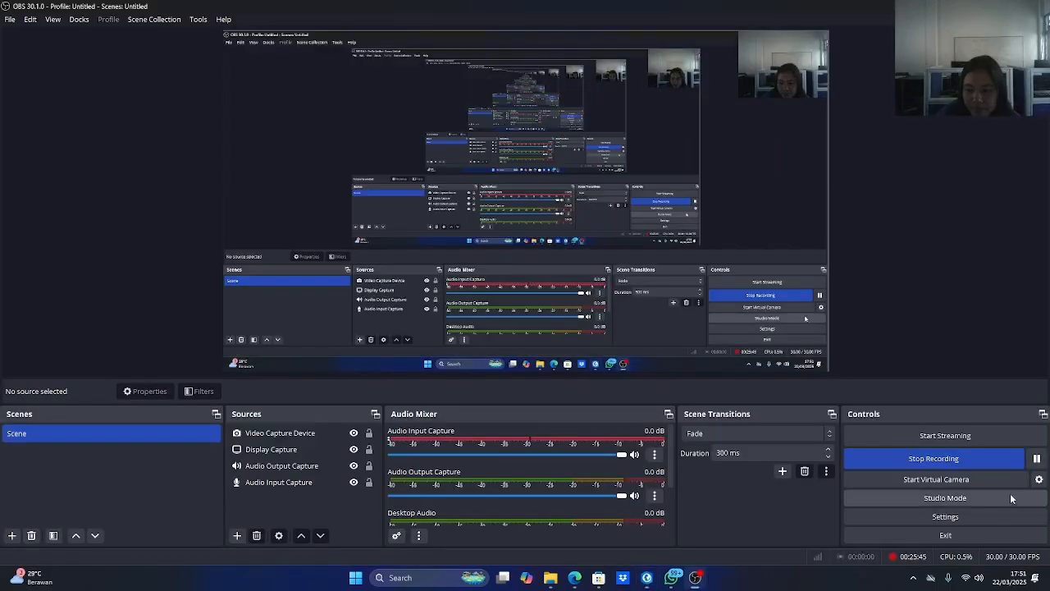